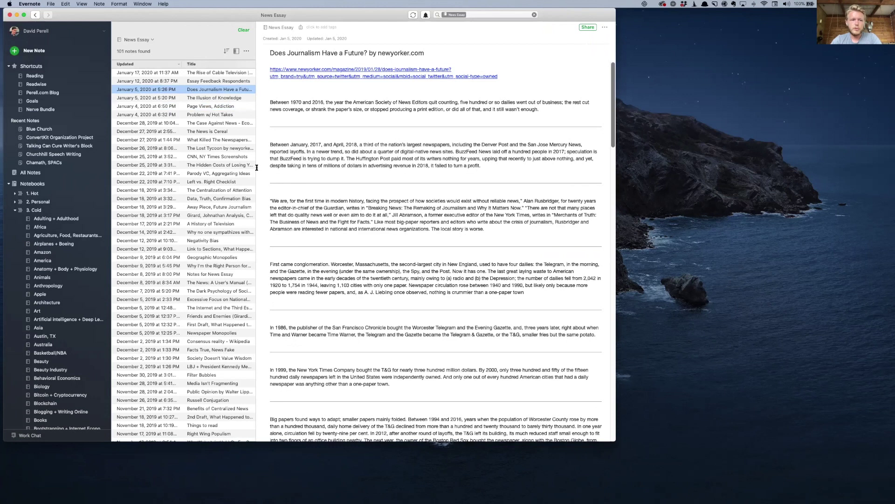
- Widen the note list column slightly in Evernote's News Essay notebook
drag(256, 168, 268, 170)
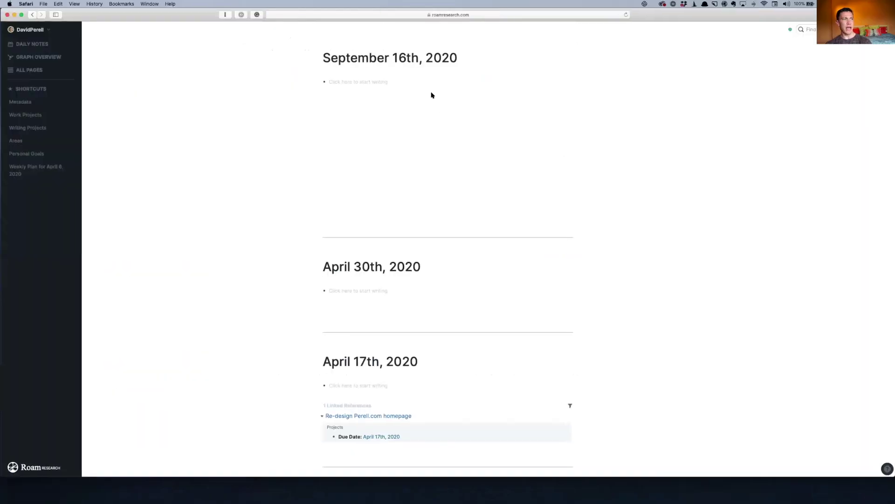
- In Roam Research, open the Metadata page and look through its templates from My Essays to Weekly Review
click(403, 84)
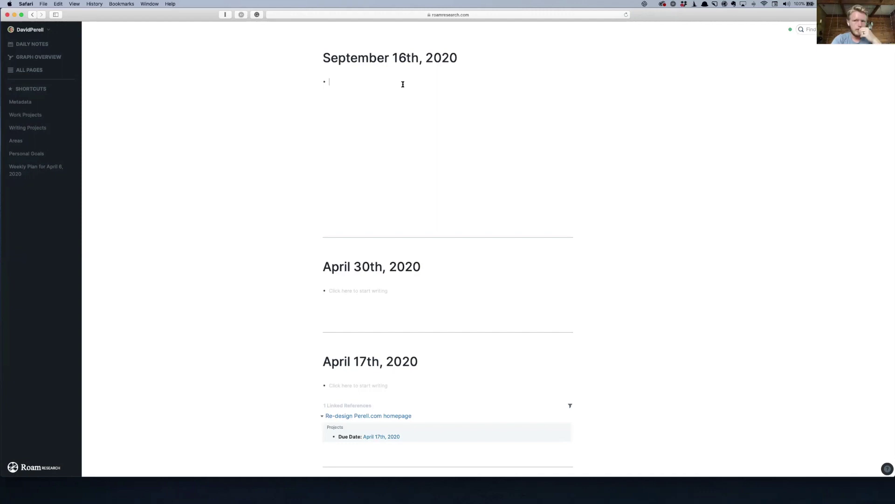
scroll(405, 67, down, 1)
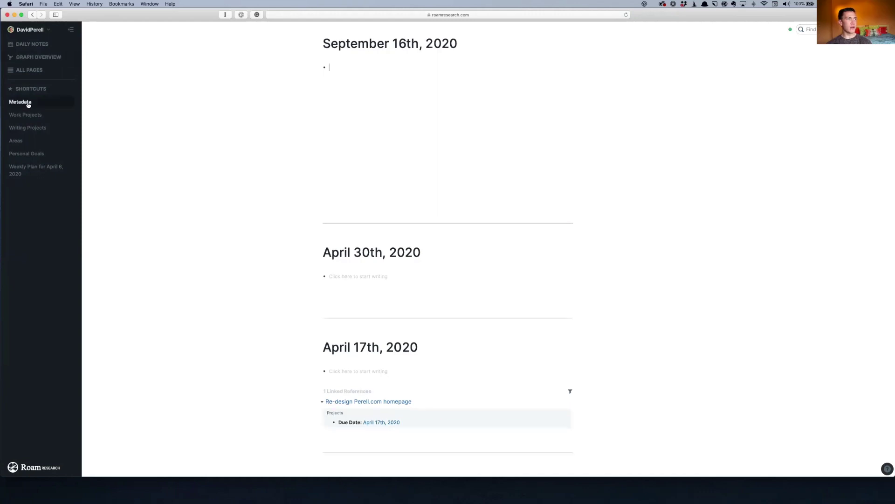
click(28, 103)
scroll(486, 161, down, 2)
scroll(486, 161, down, 3)
scroll(486, 161, up, 6)
scroll(487, 163, down, 1)
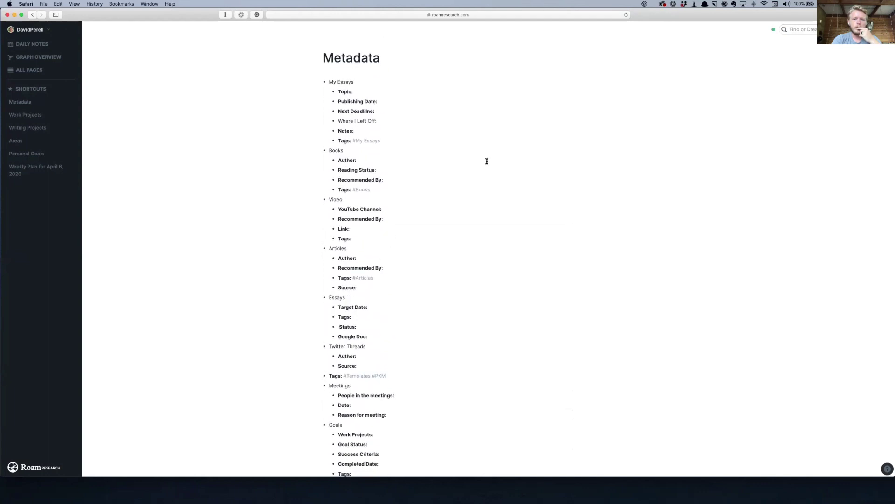
scroll(452, 128, down, 2)
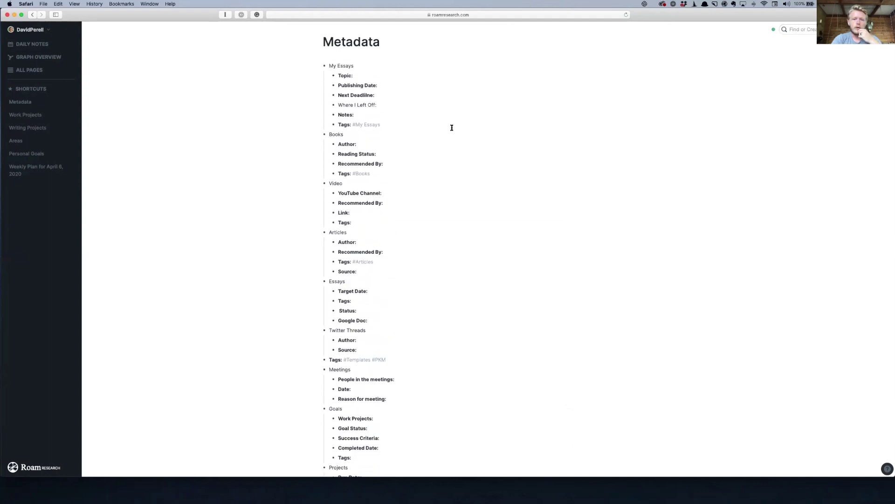
scroll(451, 127, down, 2)
scroll(452, 127, up, 2)
scroll(452, 128, down, 5)
scroll(452, 129, down, 5)
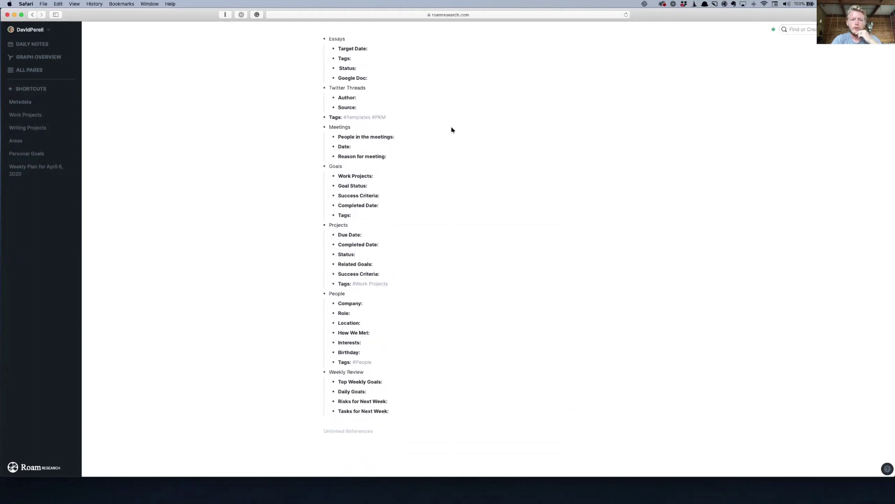
scroll(452, 127, up, 10)
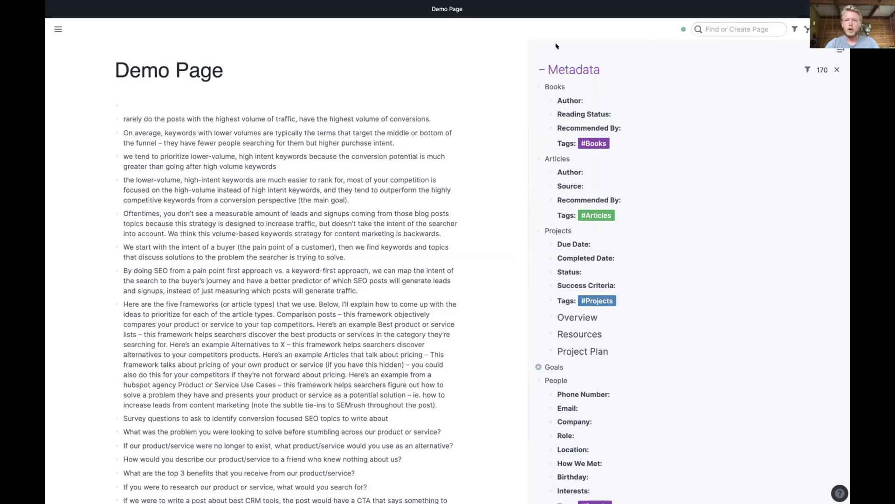
- Search for the roam/css page, open it and select all its blocks
click(707, 29)
text(roam)
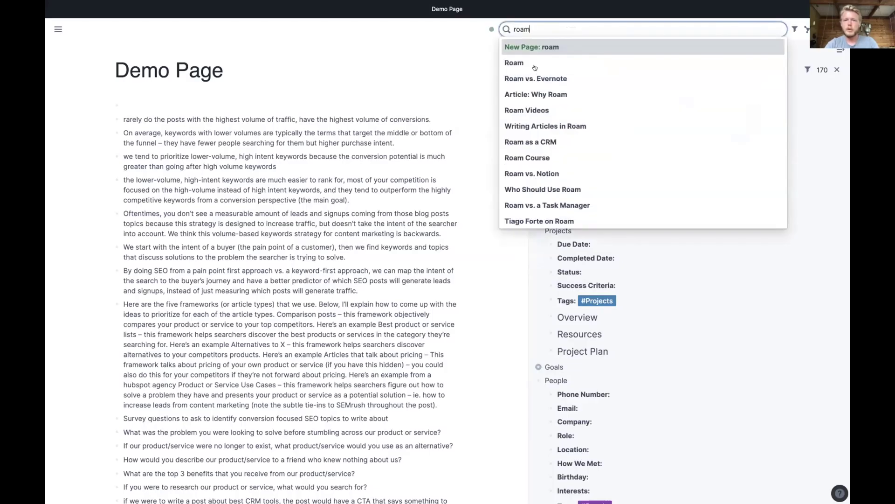
text(/css)
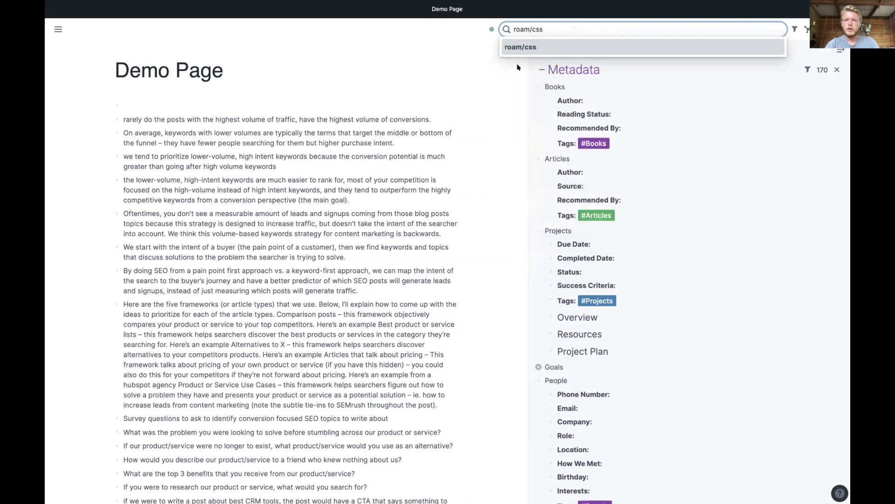
key(Return)
click(235, 130)
key(ctrl+a)
key(ctrl+a)
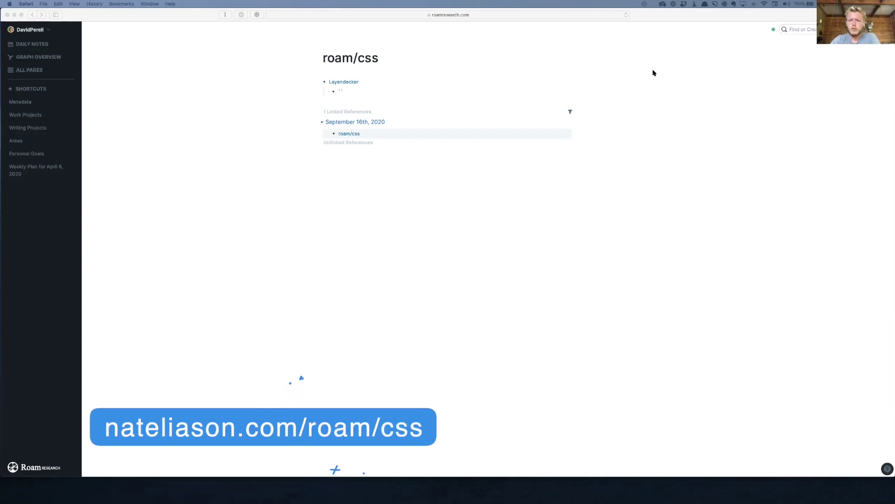
- Copy the UI Colors, Leyendecker and Tag Styles blocks from RoamTutorial's roam/css page and return to the personal database's roam/css page
scroll(652, 72, down, 1)
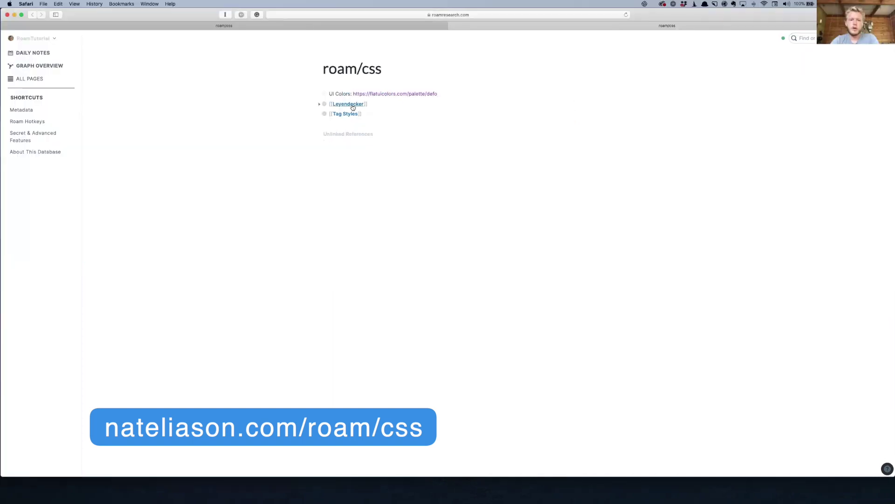
drag(386, 113, 314, 78)
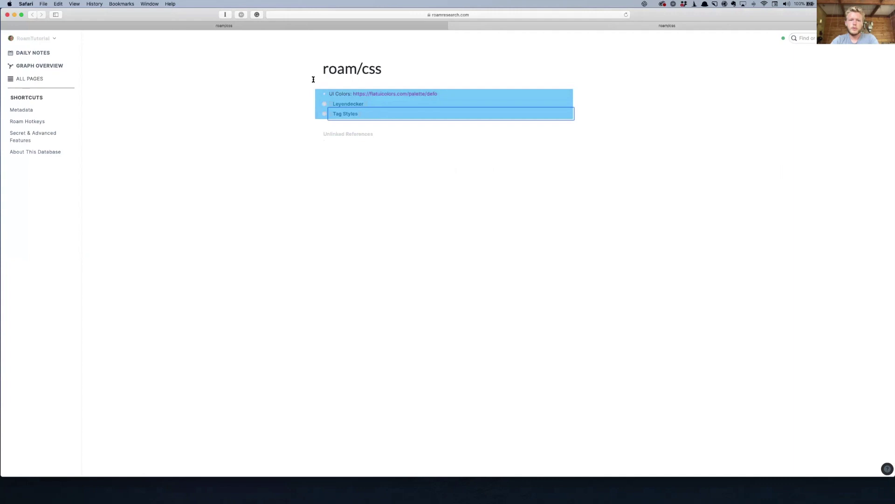
click(314, 26)
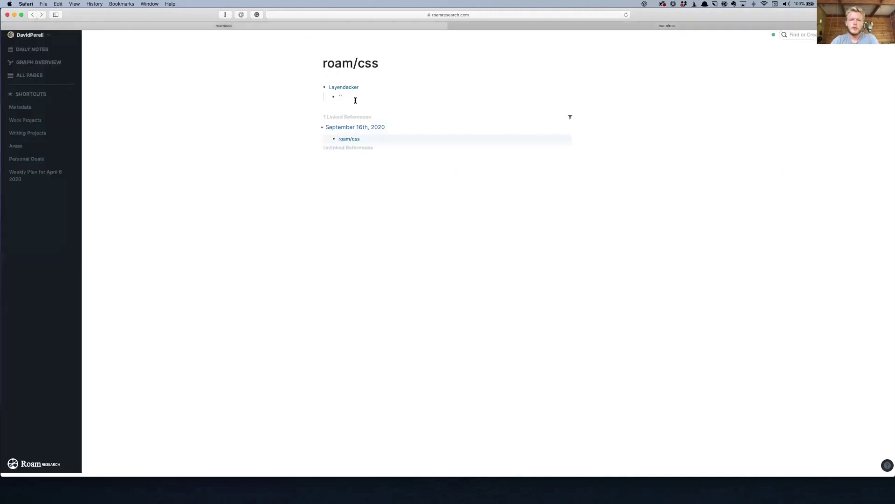
- Replace the Layendecker block and its child on the personal roam/css page with the copied UI Colors, Leyendecker and Tag Styles blocks
key(Escape)
key(shift+Up)
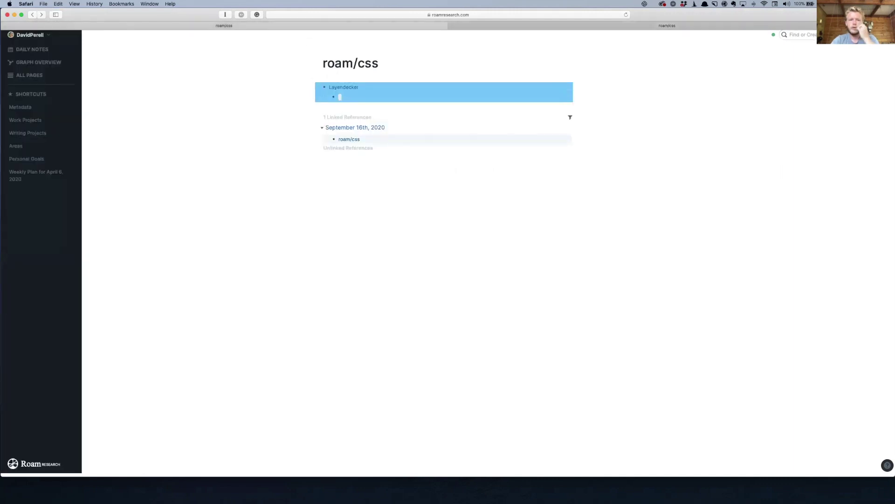
key(BackSpace)
click(363, 85)
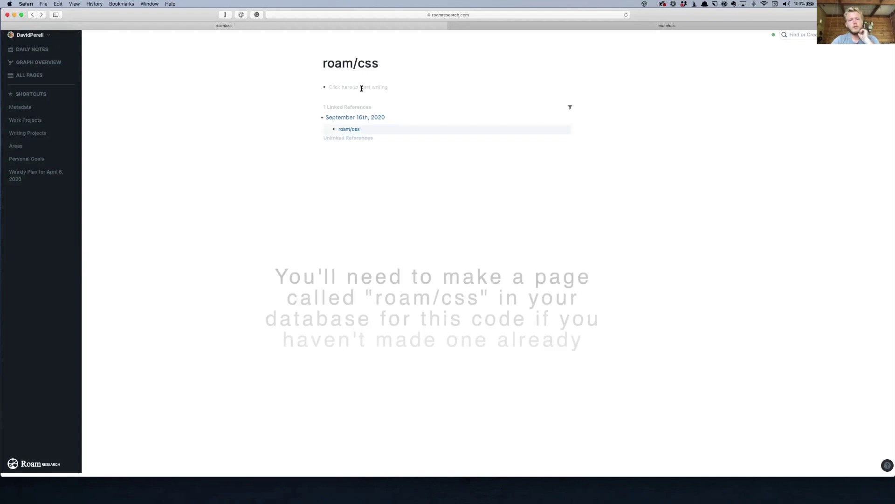
text(UI Colors: https://flatuicolors.com/palette/defo Leyendecker Tag Styles)
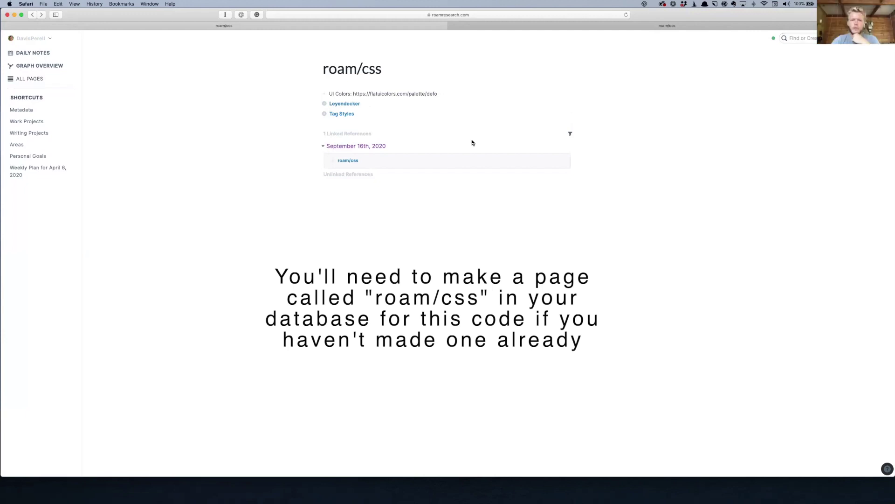
key(Down)
key(Down)
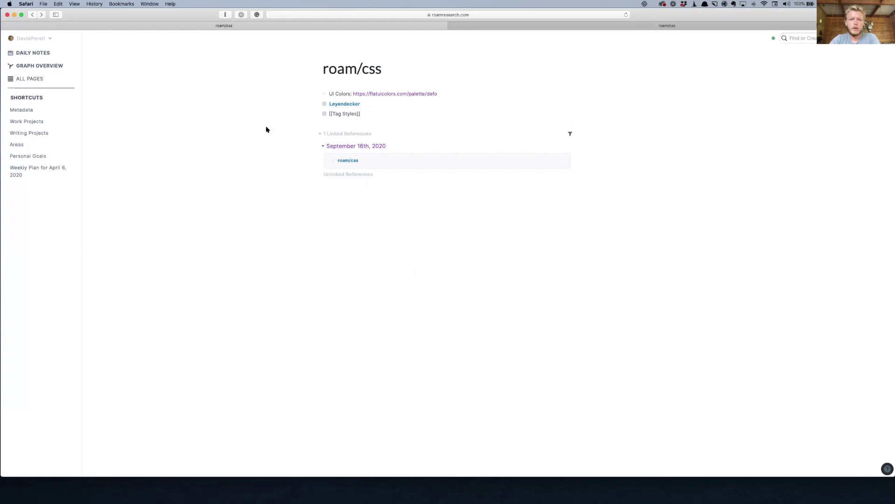
- View the Daily Notes and the Metadata page to check the new theme on the title, blocks and tags
click(44, 54)
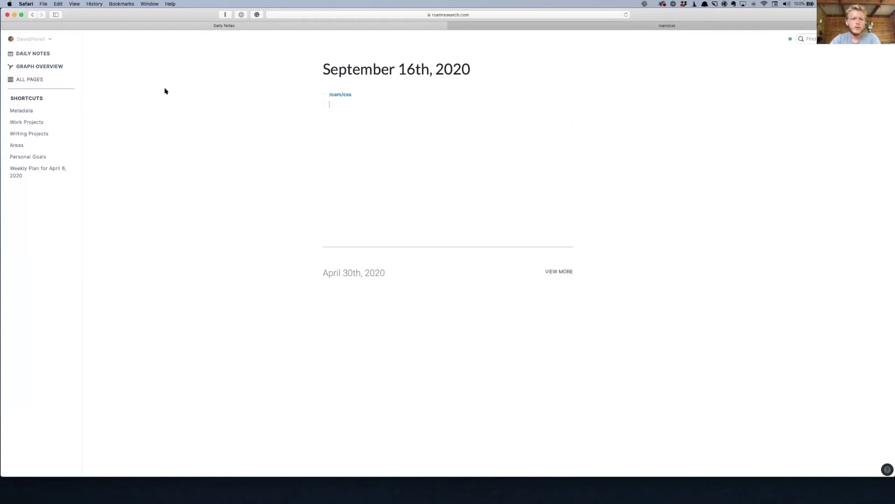
click(27, 112)
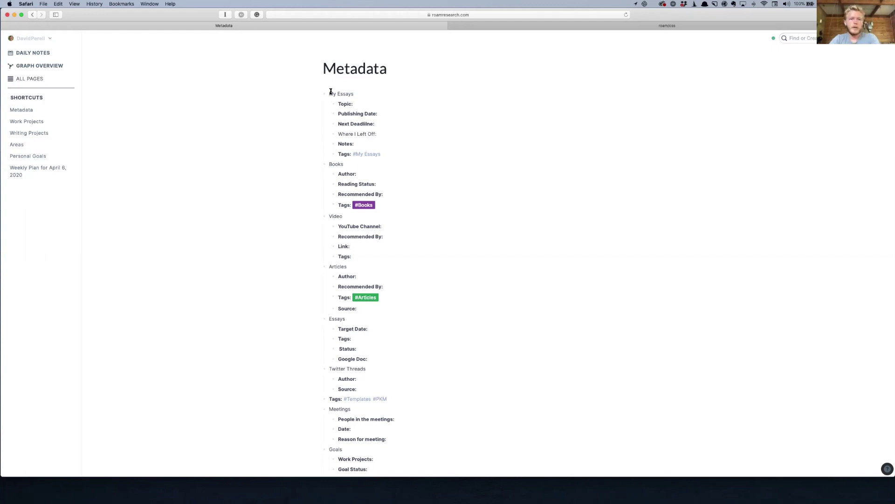
click(345, 68)
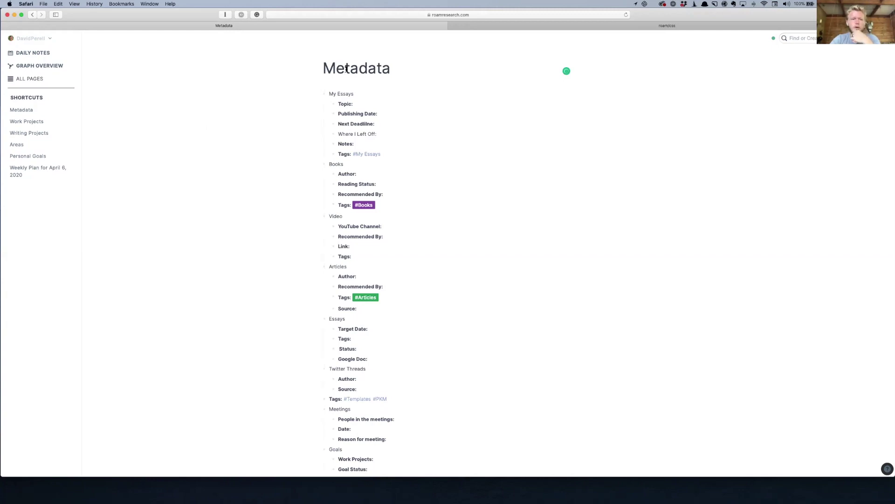
drag(346, 69, 369, 70)
click(368, 70)
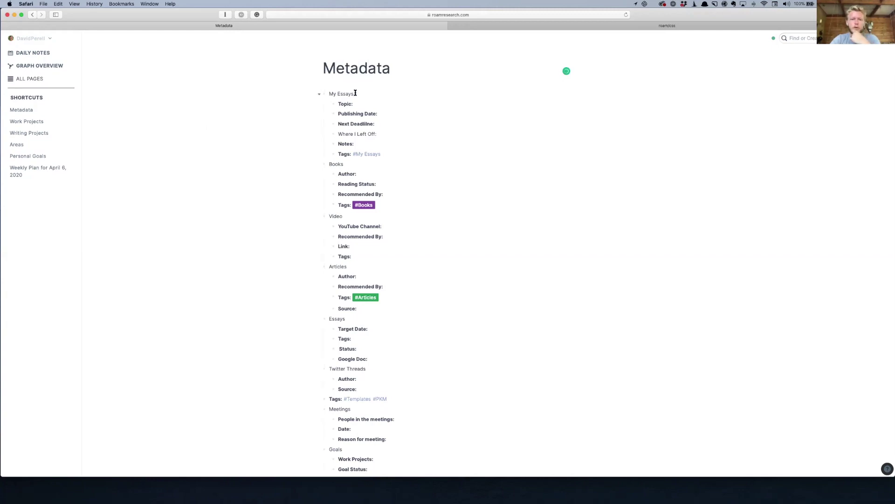
click(351, 95)
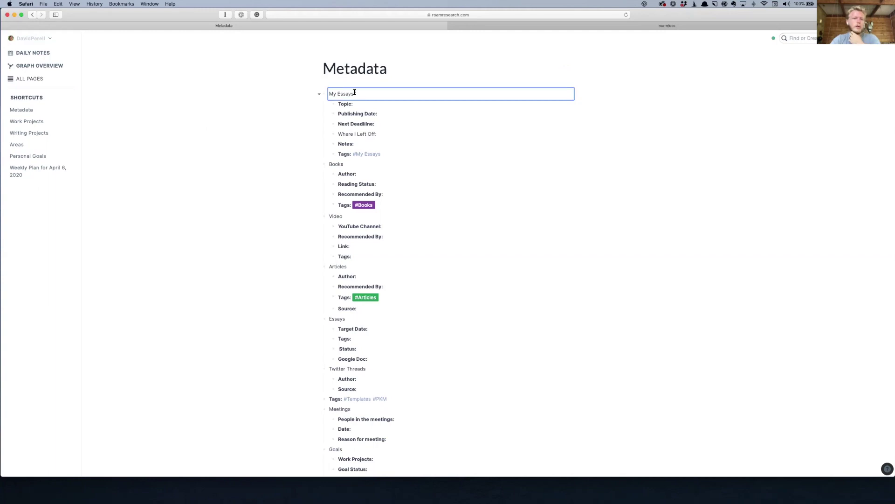
click(837, 76)
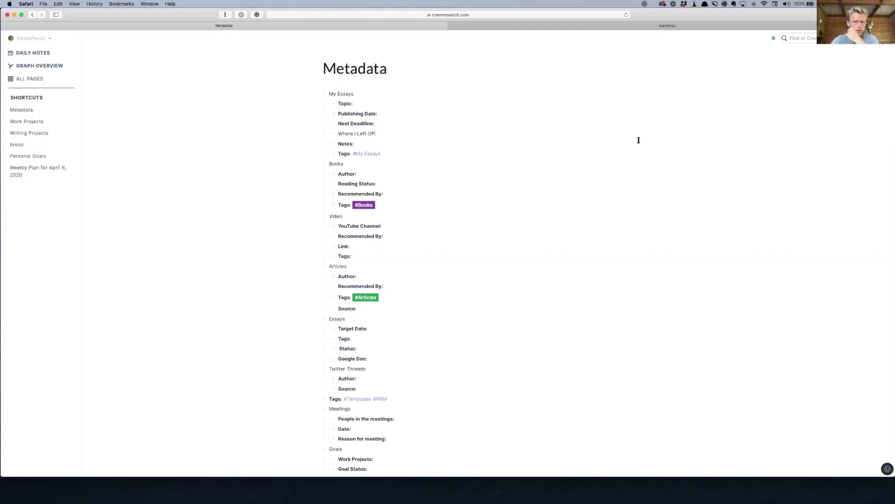
- Open the Metadata page in the sidebar and show the Daily Notes beside it
right_click(339, 91)
click(22, 112)
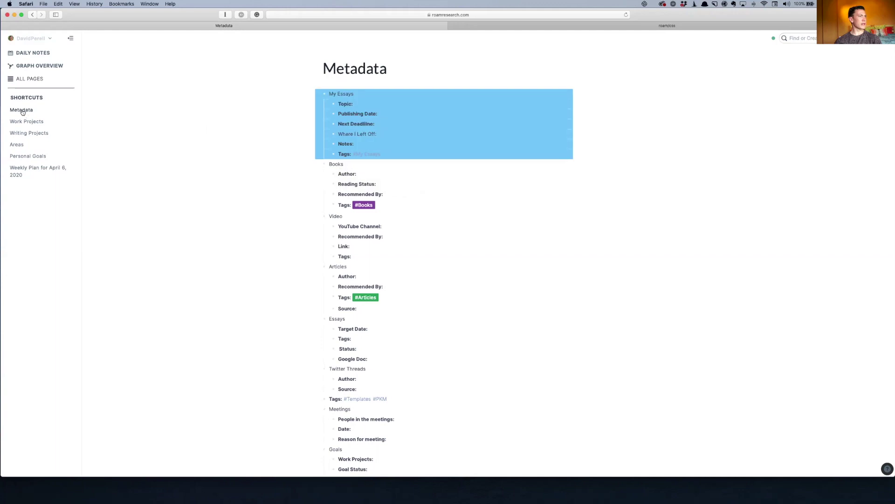
shift+click(23, 112)
click(517, 134)
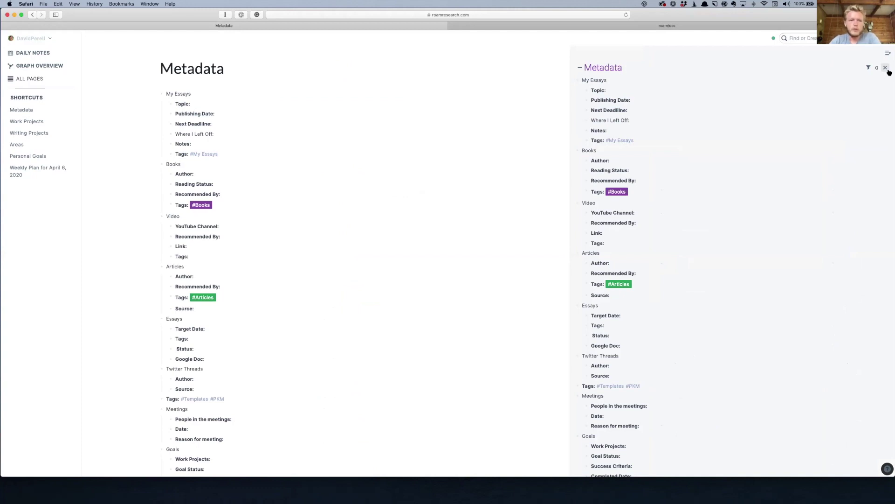
click(42, 54)
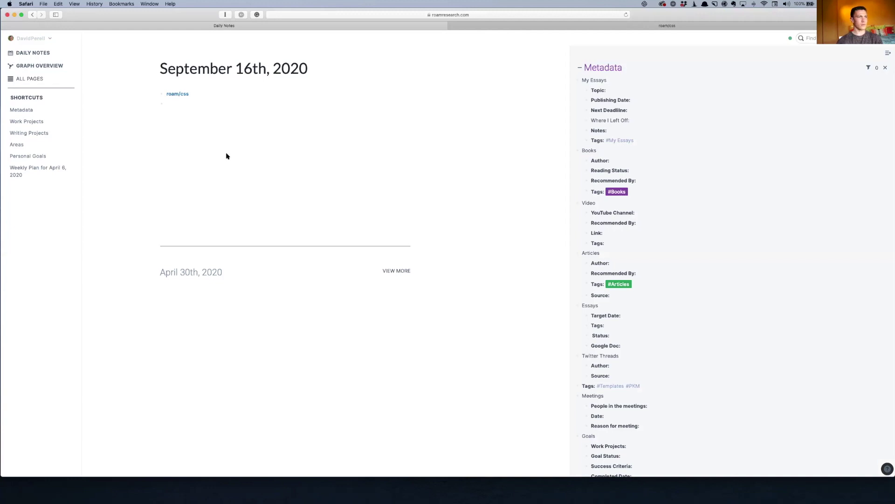
- Switch to Evernote and look through the titles in the News Essay note list
key(ctrl+Right)
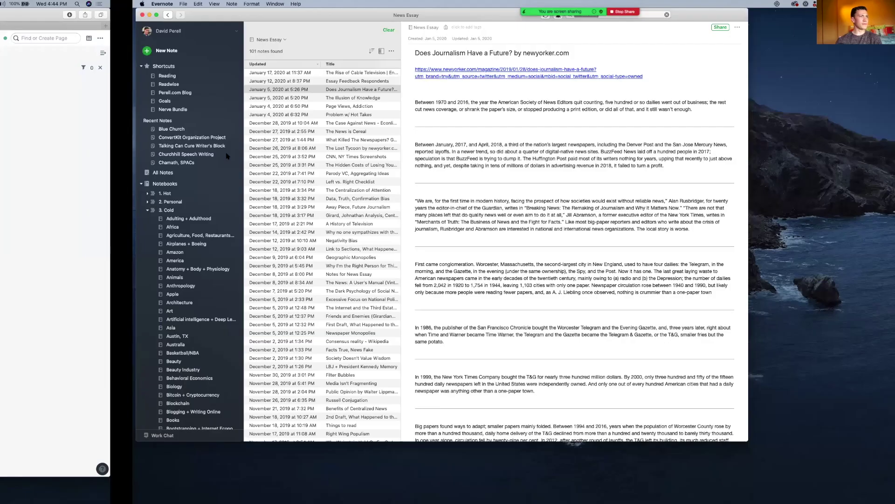
scroll(228, 105, down, 1)
scroll(228, 105, down, 3)
scroll(249, 224, down, 5)
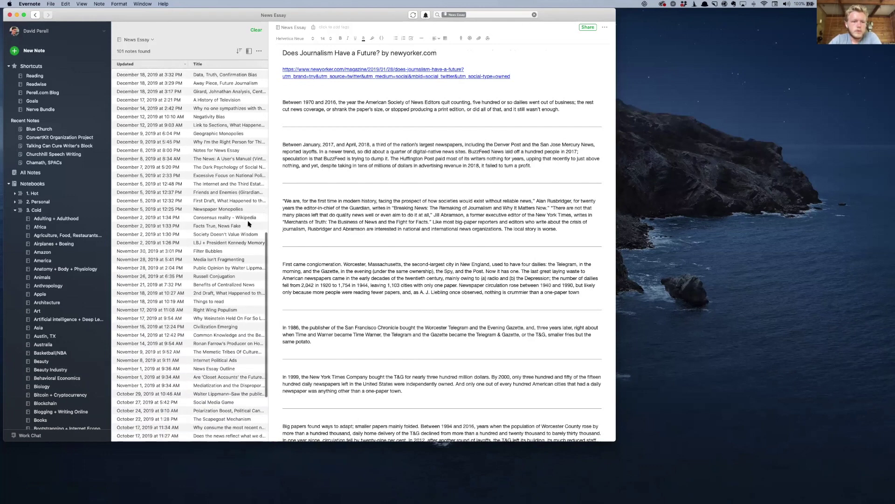
scroll(249, 223, up, 4)
scroll(248, 224, up, 5)
scroll(248, 224, down, 1)
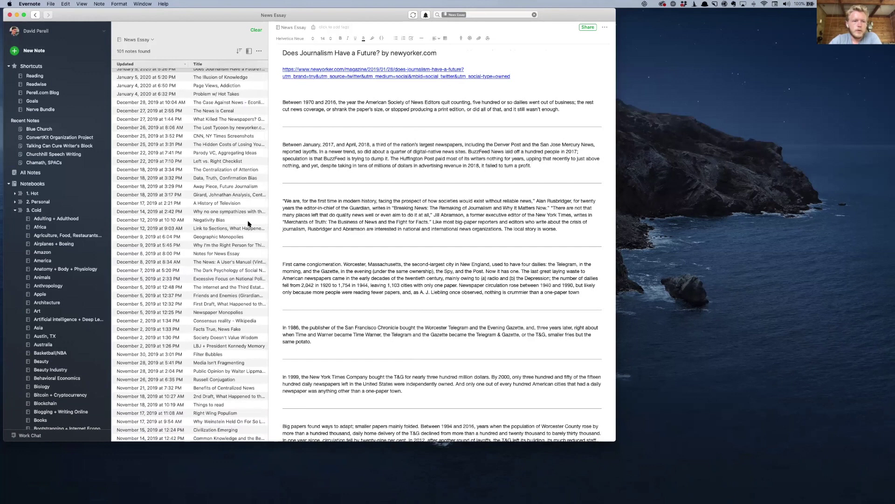
scroll(249, 224, down, 2)
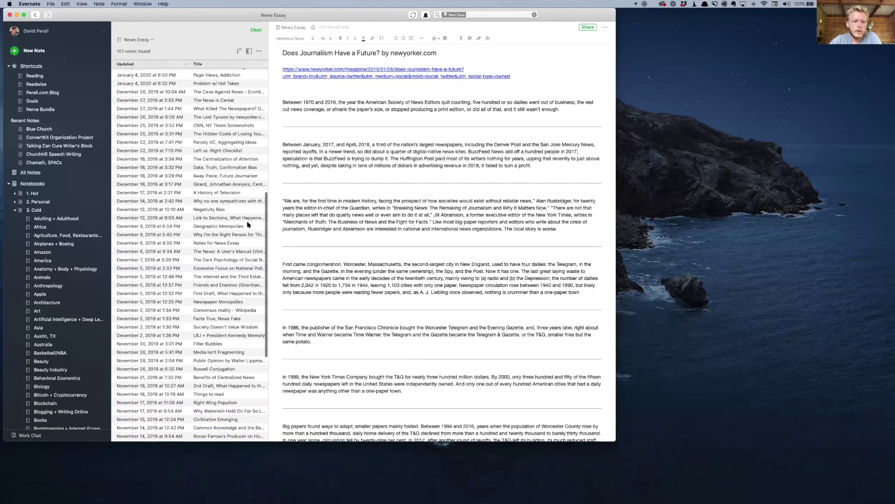
scroll(248, 224, down, 1)
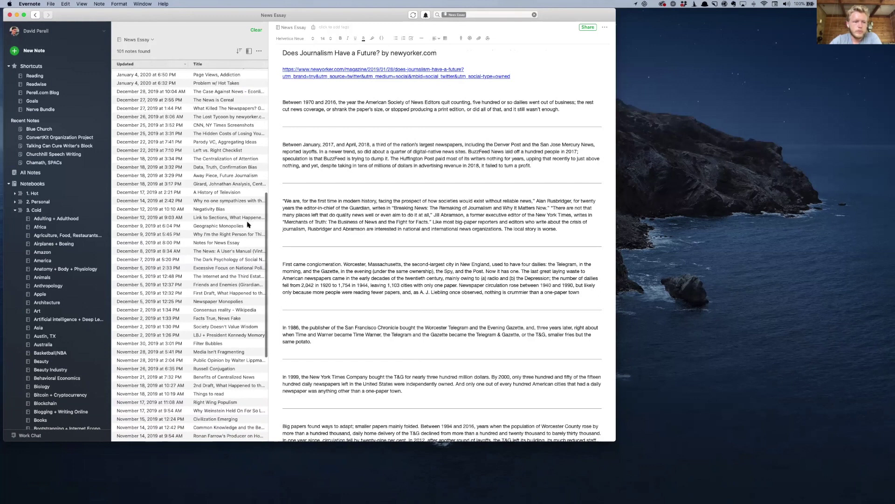
scroll(234, 194, down, 1)
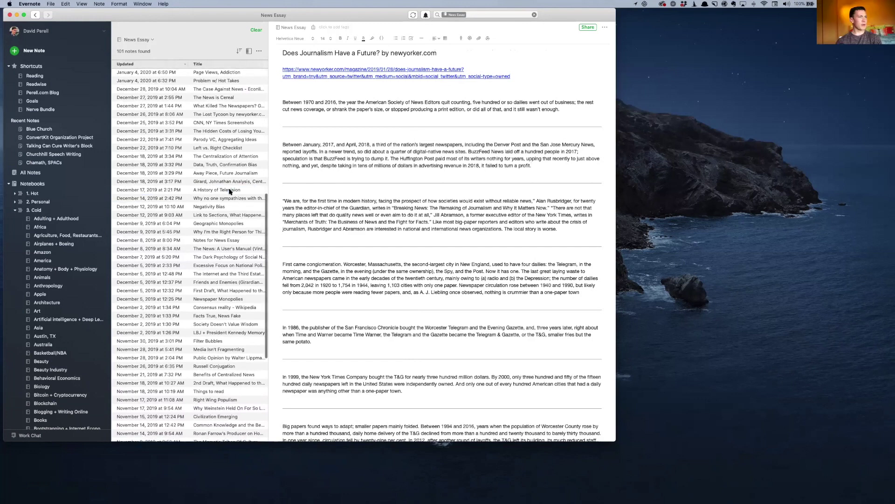
- Open the note "A History of Television" and read through its sections
click(230, 190)
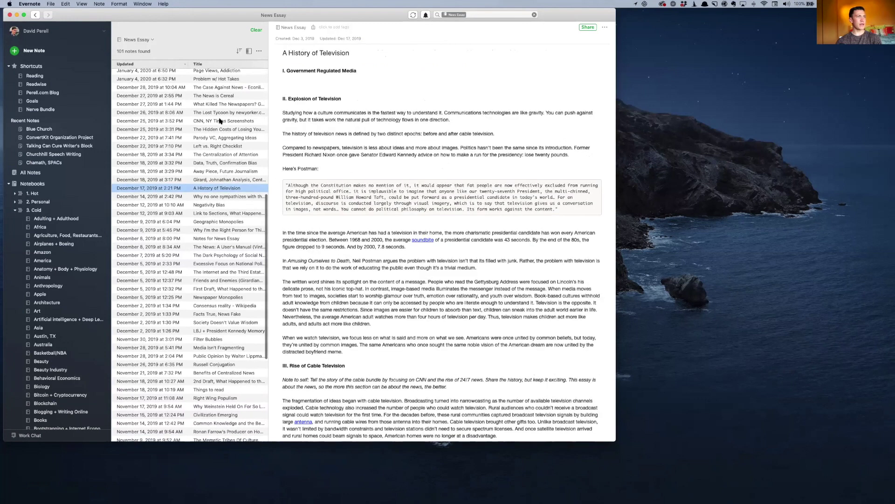
scroll(342, 141, down, 1)
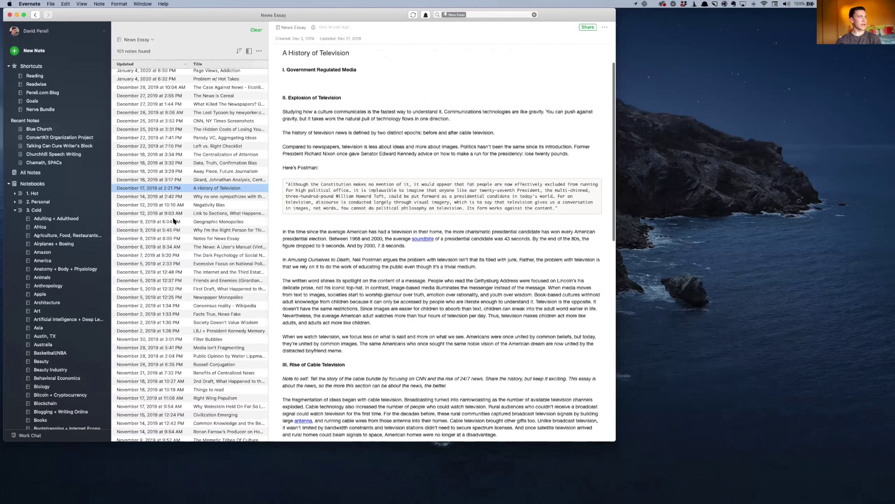
scroll(174, 222, down, 4)
scroll(542, 274, down, 1)
scroll(542, 274, down, 10)
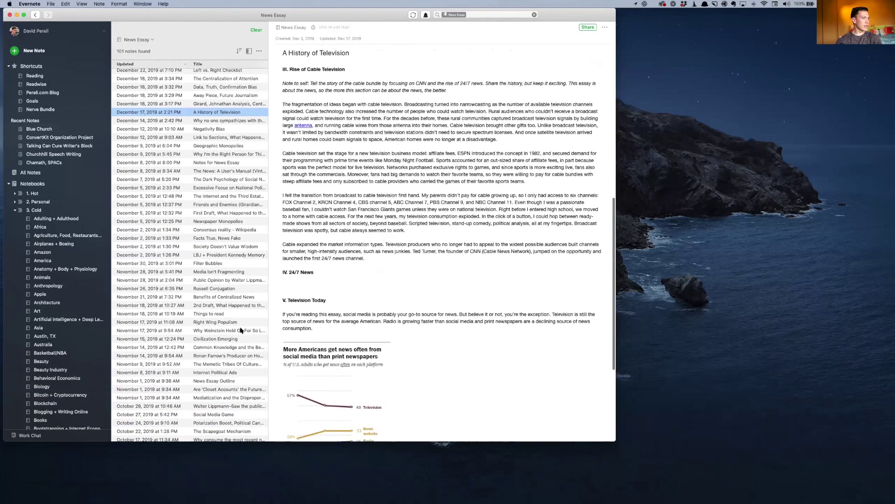
- Open the note "FCC fairness doctrine - Wikipedia" in the News Essay list and copy its entire body text
scroll(221, 318, down, 4)
scroll(228, 299, down, 2)
click(221, 371)
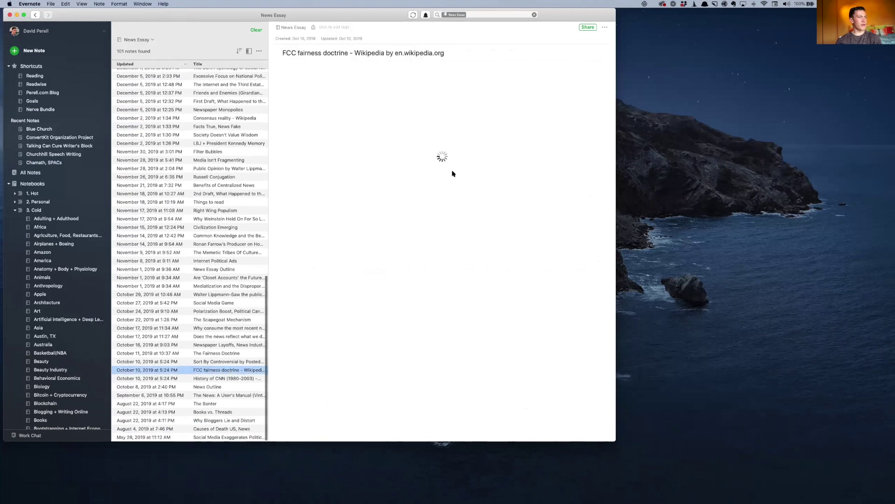
scroll(469, 145, down, 5)
scroll(354, 112, up, 5)
click(348, 106)
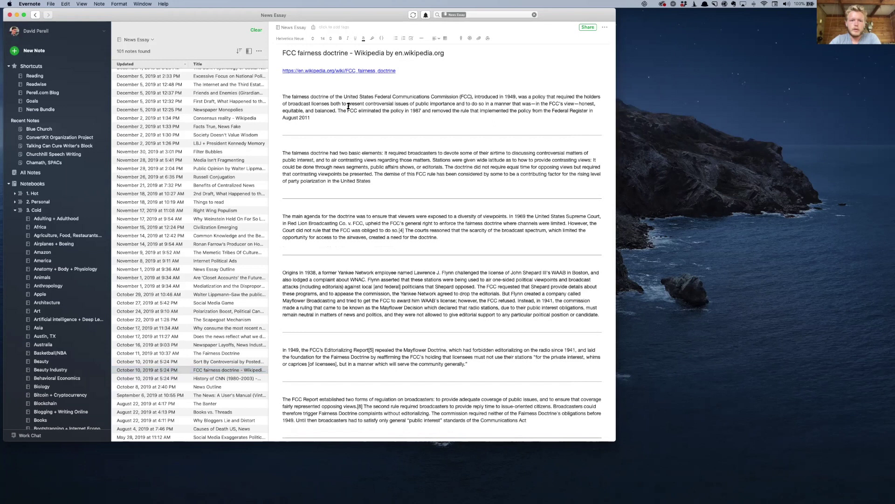
key(super+a)
key(super+c)
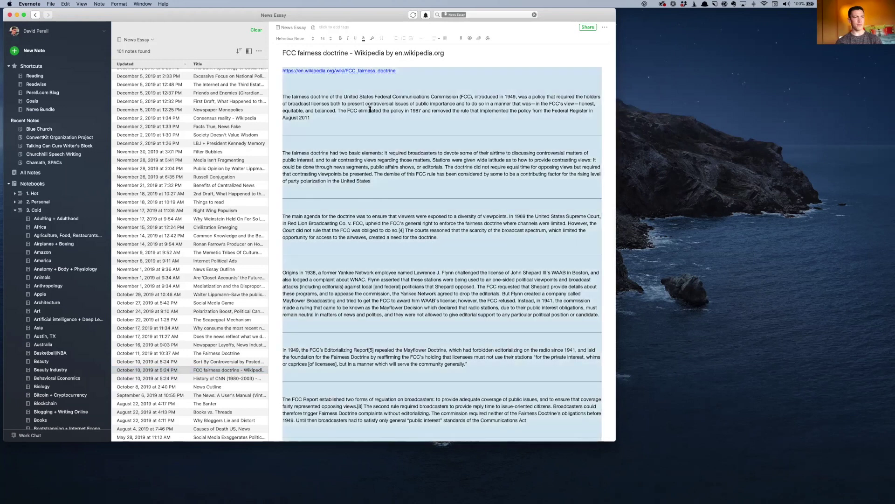
- Switch to Roam, add a page link [[FCC Fairness Doctrine]] to the September 16th, 2020 daily note, and open that page
key(ctrl+Left)
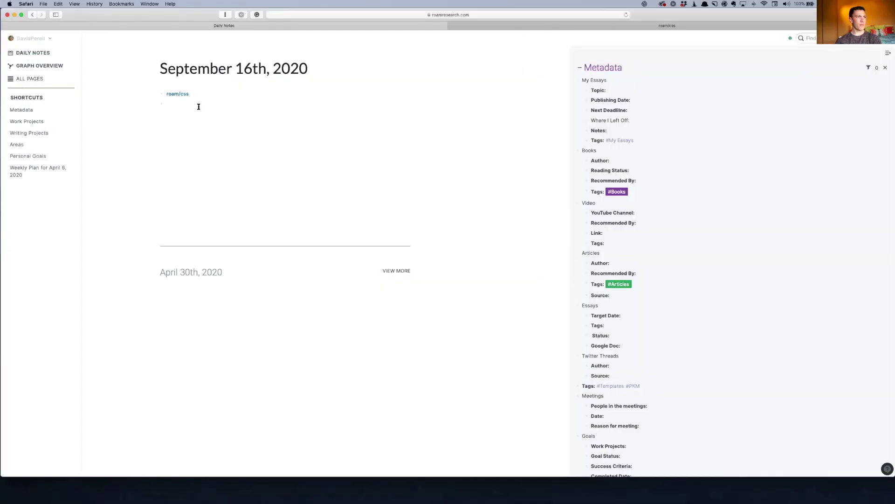
click(188, 102)
text([[)
text(FCC)
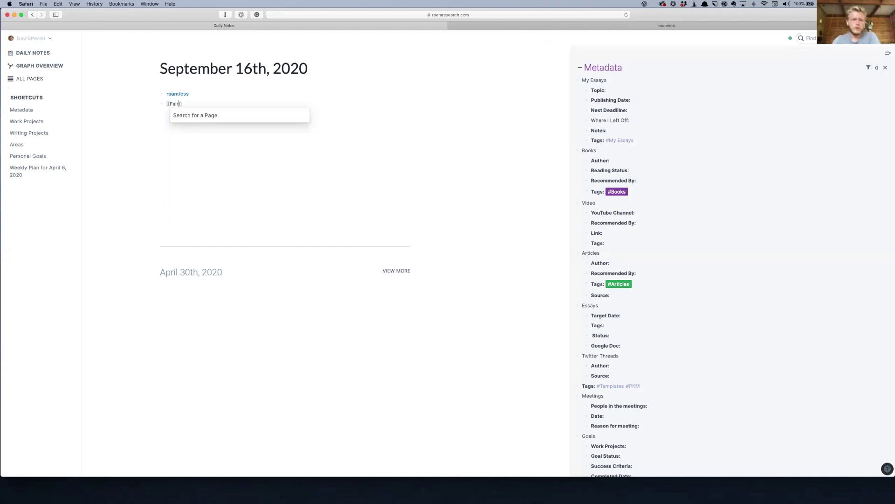
text( Fairness Doct)
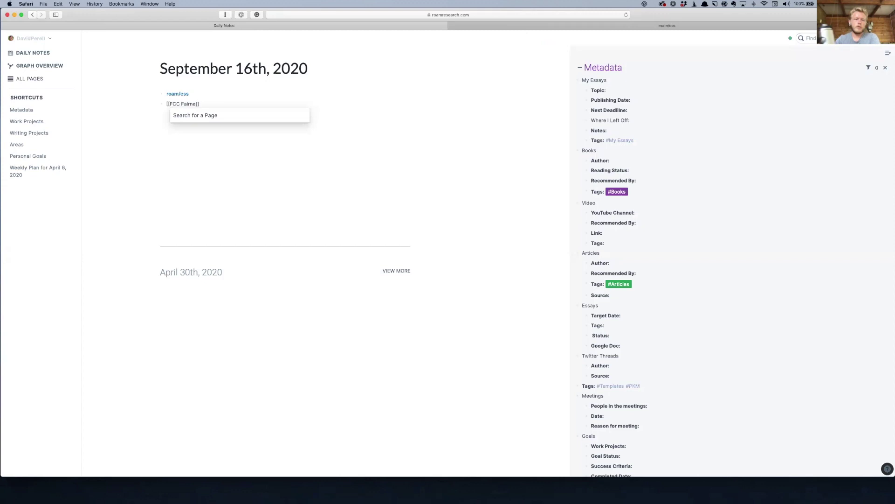
text(rine)
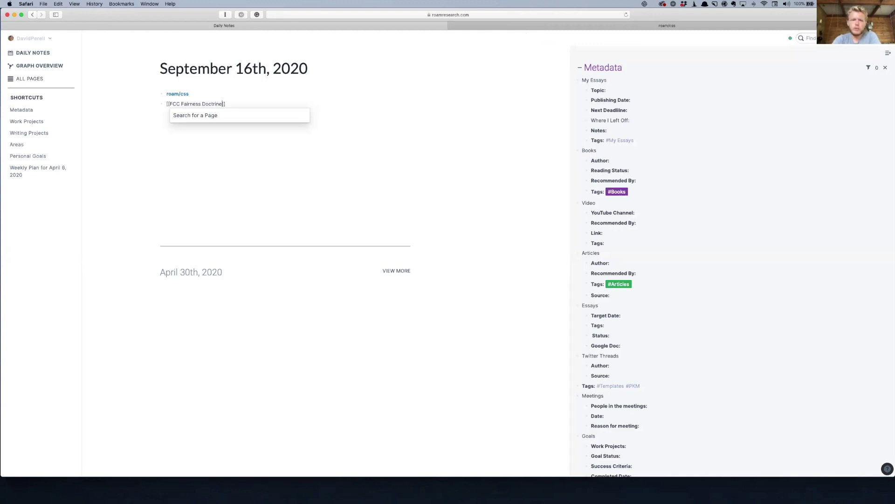
key(ctrl+o)
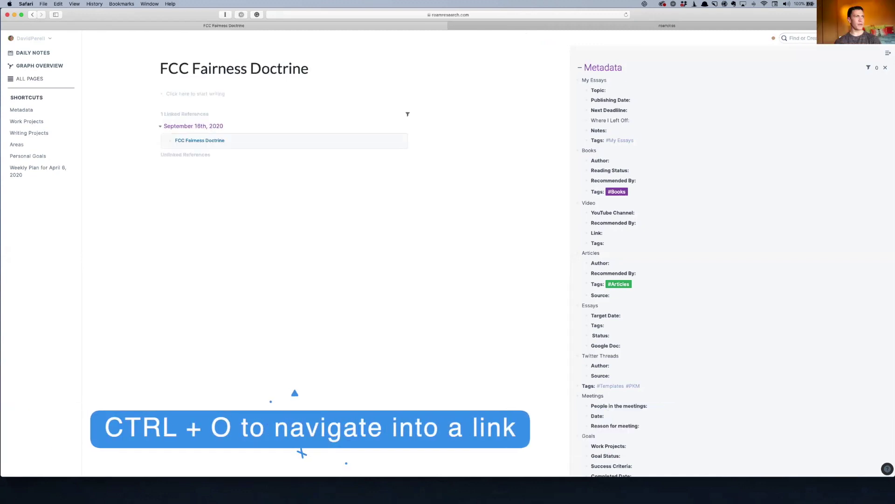
- Paste the copied Evernote text into the first block of the FCC Fairness Doctrine page
click(182, 94)
key(super+v)
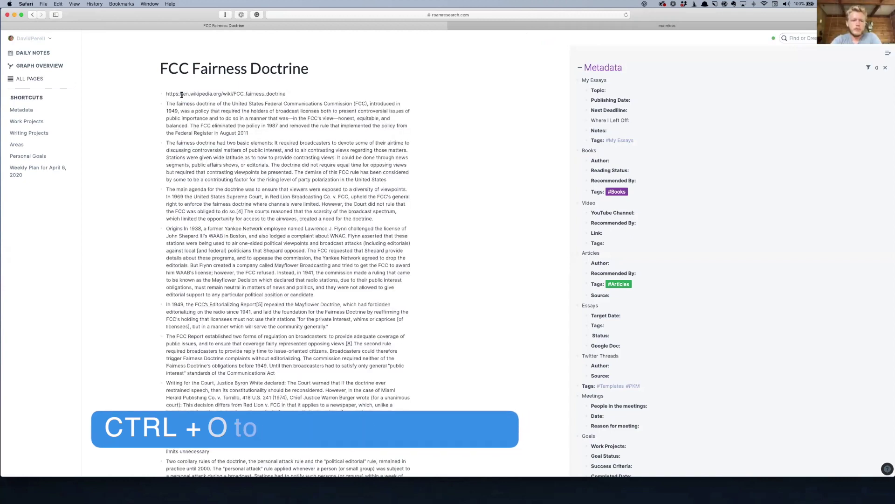
click(258, 132)
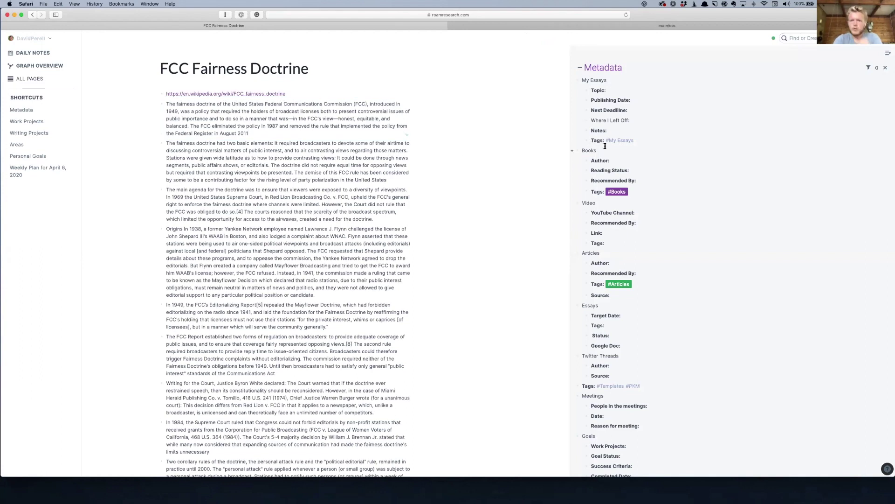
drag(640, 285, 563, 244)
key(super+c)
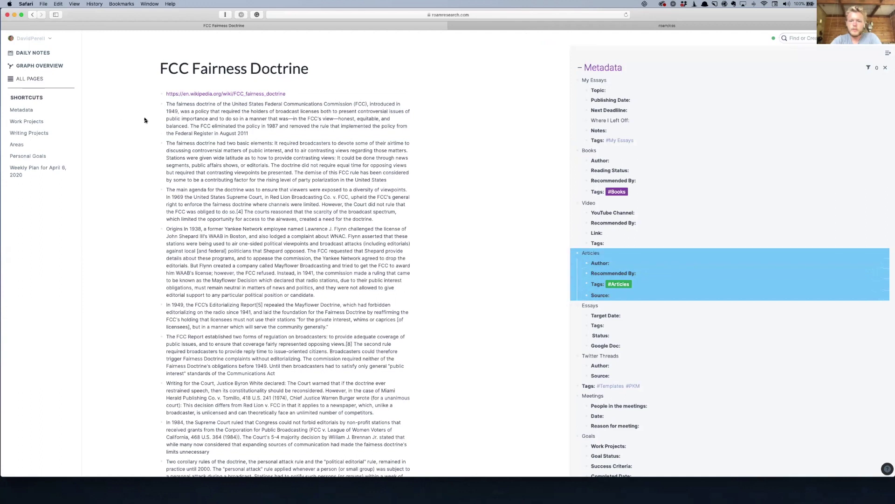
click(650, 250)
click(592, 263)
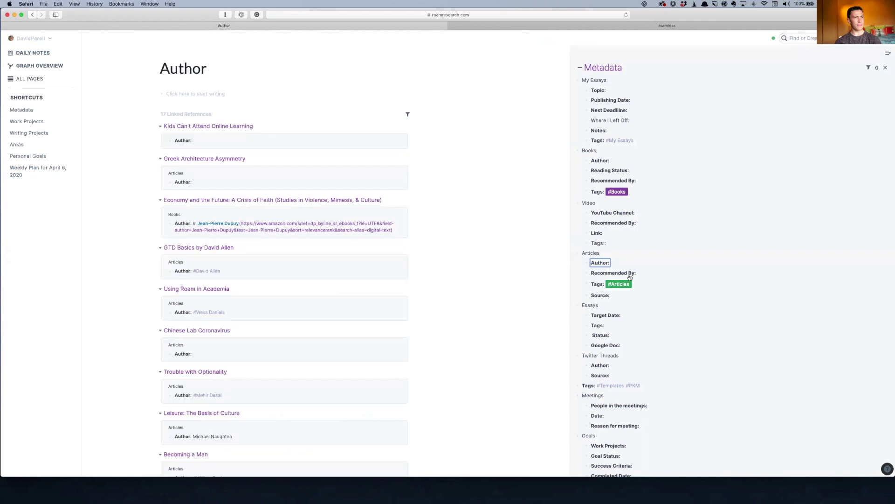
- Copy the Author, Recommended By, Tags and Source fields of the Articles template and paste them above the Wikipedia link on the FCC Fairness Doctrine page
drag(647, 285, 590, 267)
key(super+c)
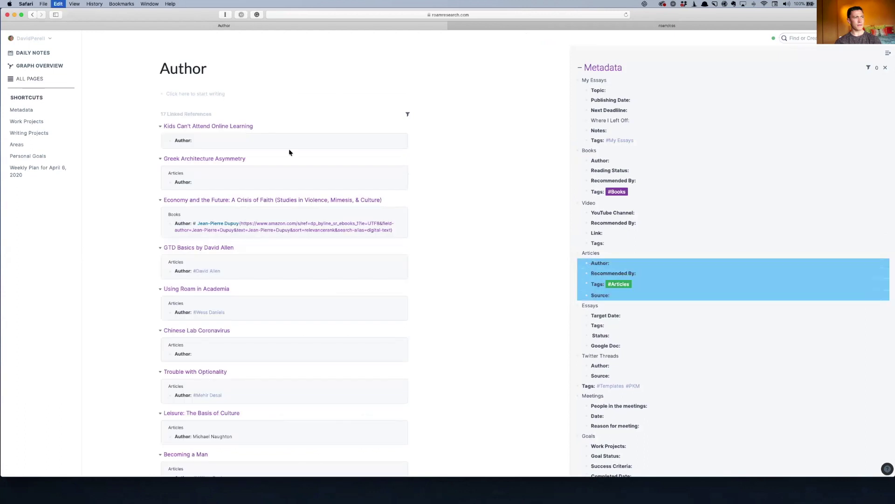
click(32, 15)
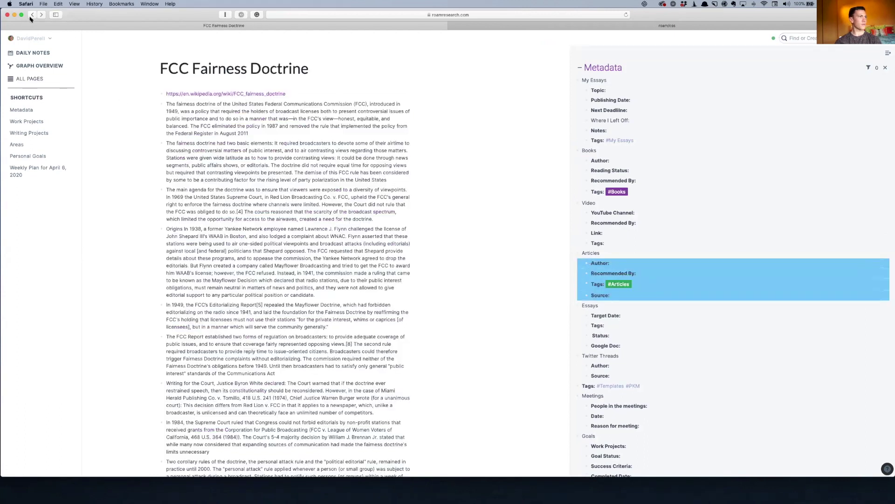
click(174, 106)
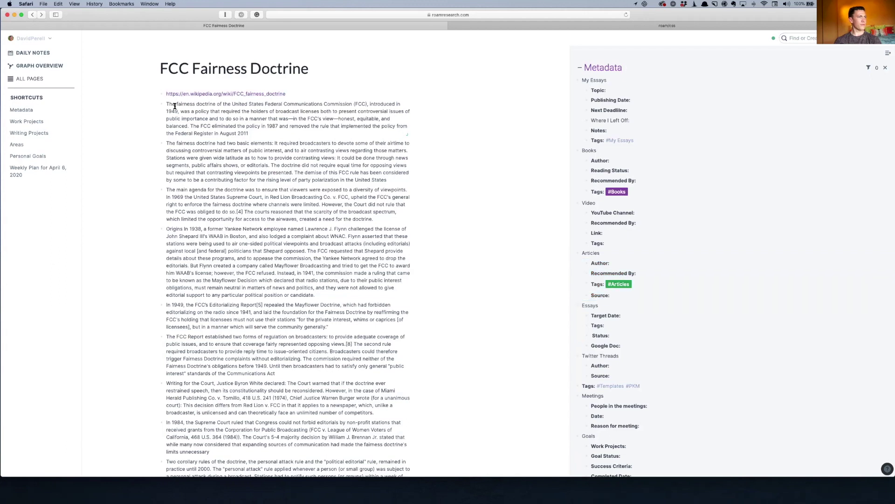
click(177, 93)
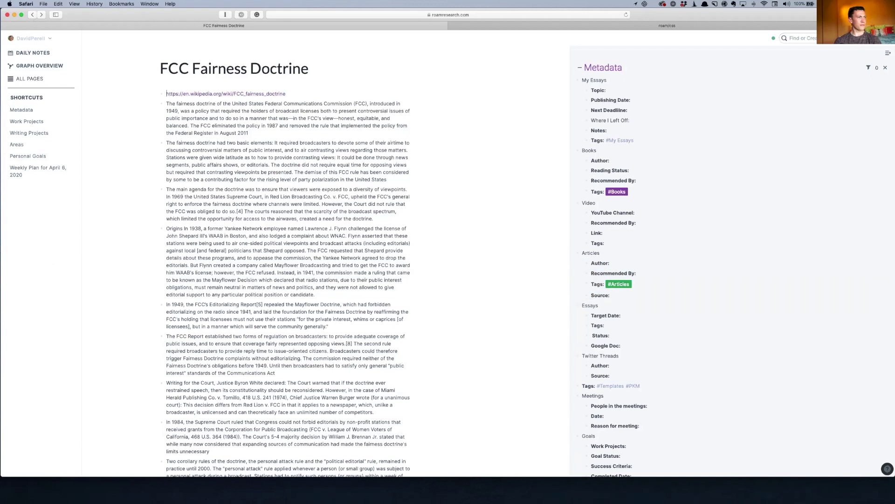
key(Return)
key(super+v)
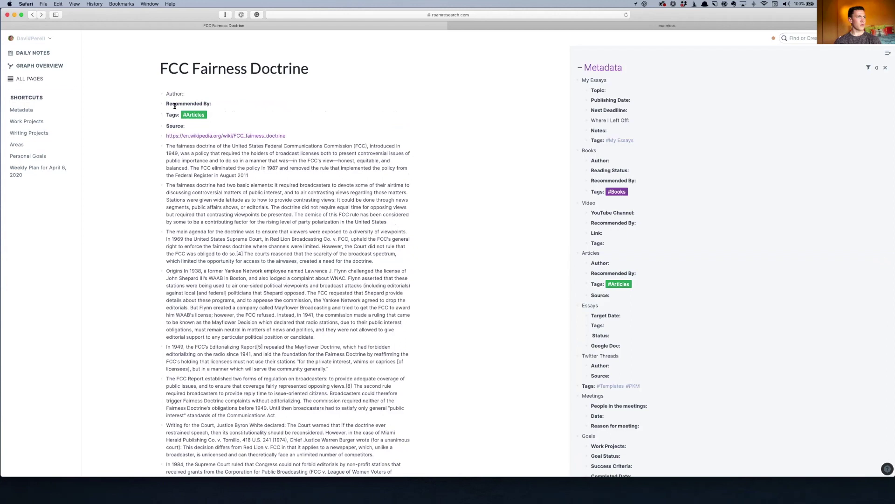
- Set the Author field of the FCC Fairness Doctrine page to Wikipedia
scroll(175, 106, down, 1)
text(Wikipedia)
key(Down)
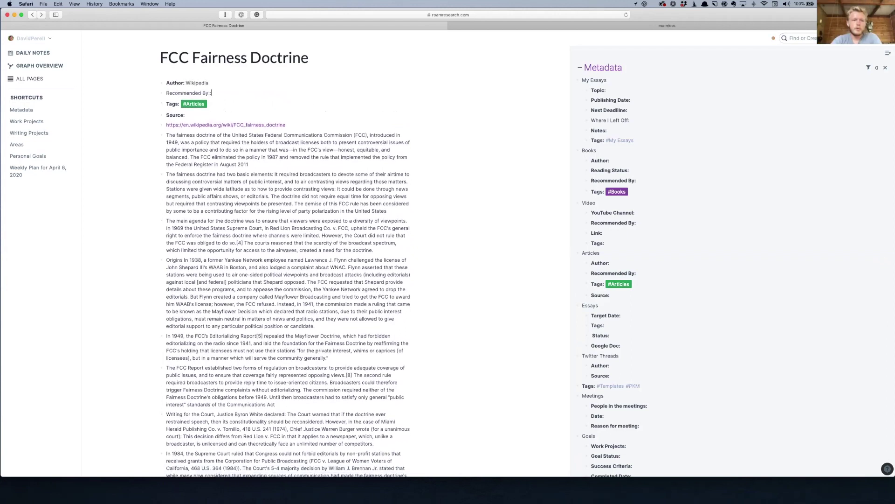
- Copy the Wikipedia URL into the Source field and delete the separate block that held the link
drag(287, 125, 166, 125)
key(super+c)
key(Up)
key(super+v)
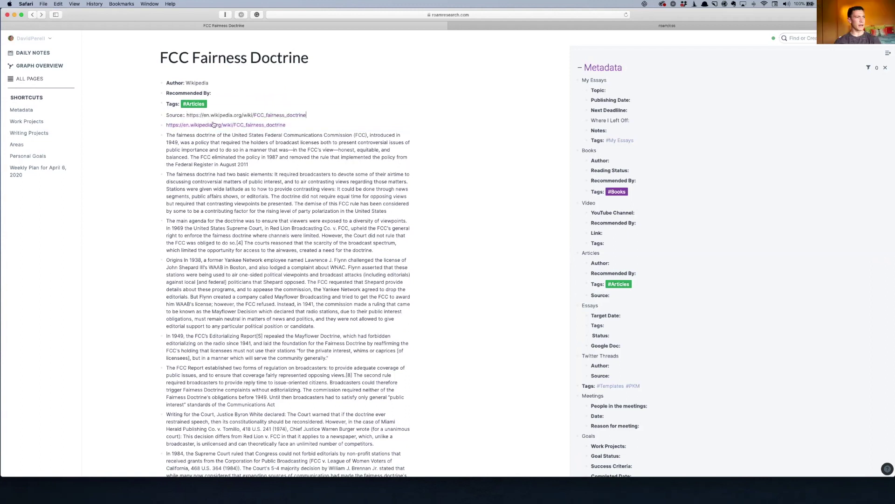
drag(293, 124, 167, 125)
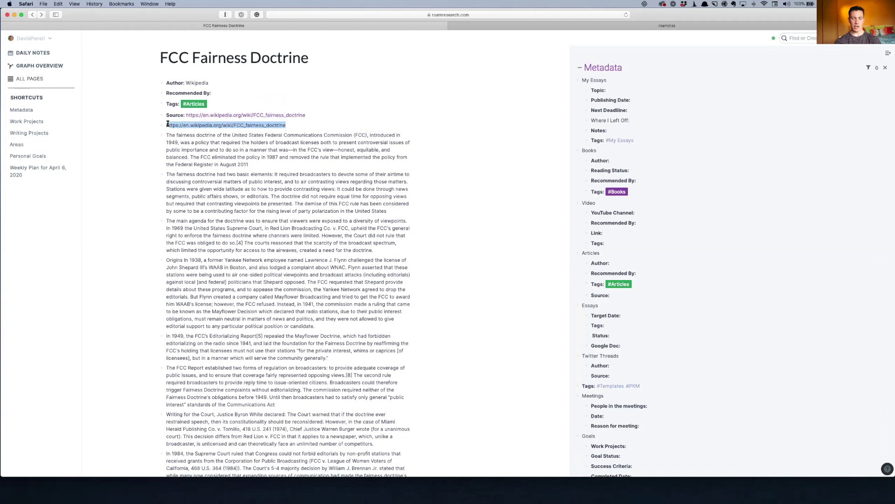
text(h)
key(BackSpace)
key(BackSpace)
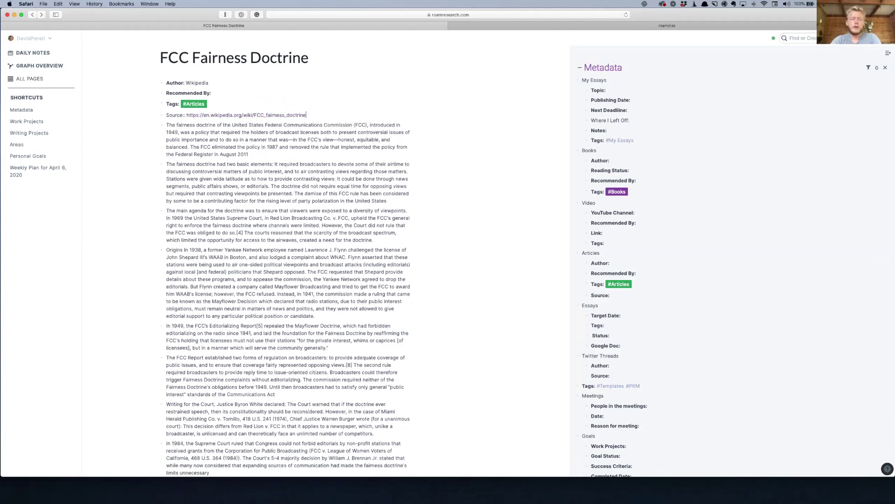
- Try to enter N/A as the Recommended By value
click(249, 139)
click(241, 95)
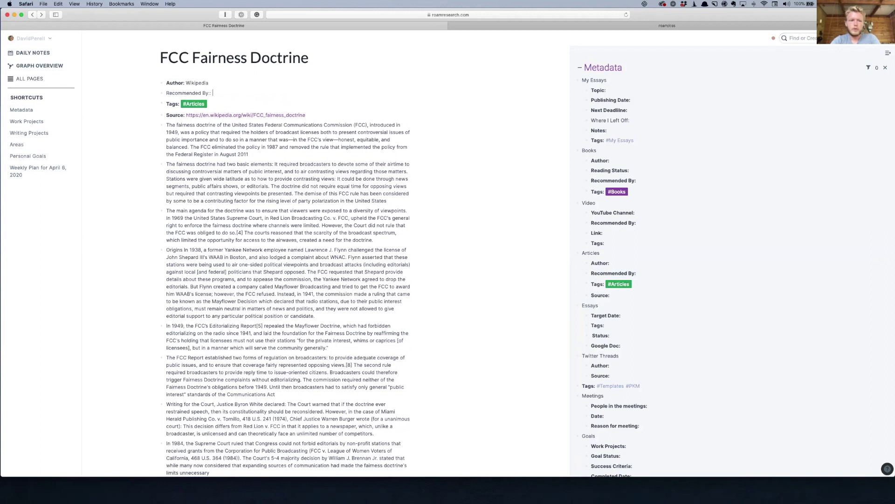
text(N/A)
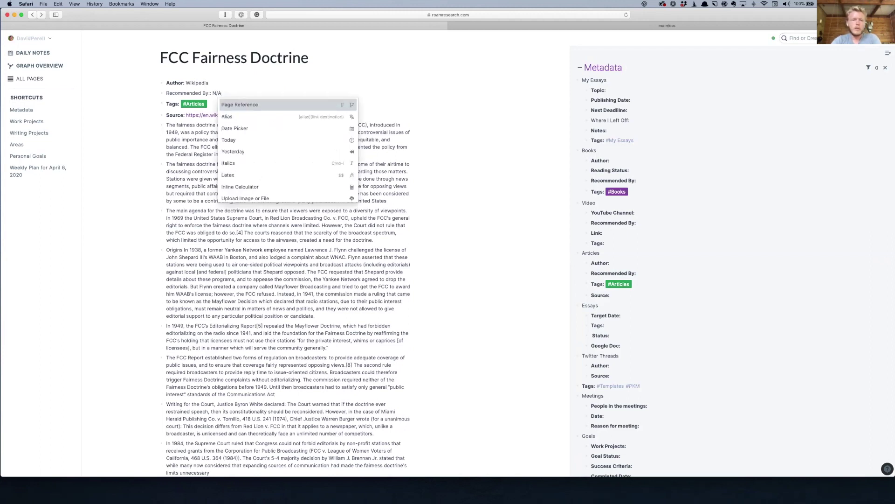
key(Return)
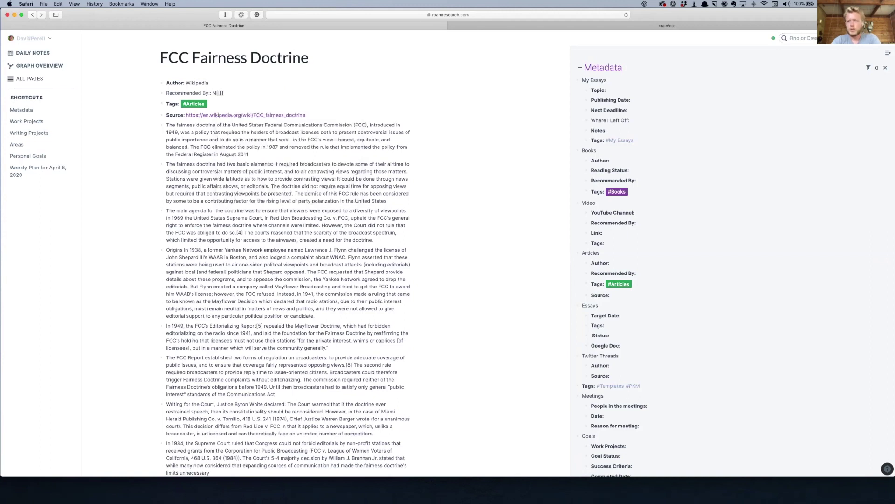
key(BackSpace)
key(BackSpace)
key(BackSpace)
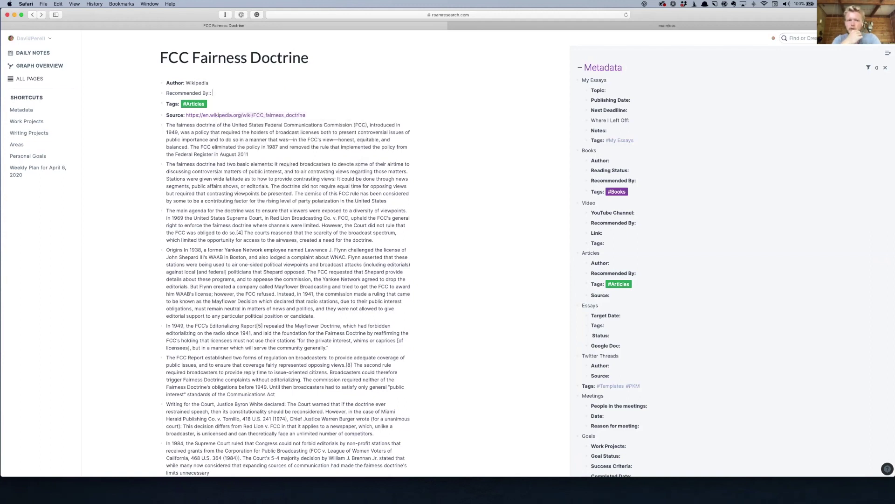
text(/A)
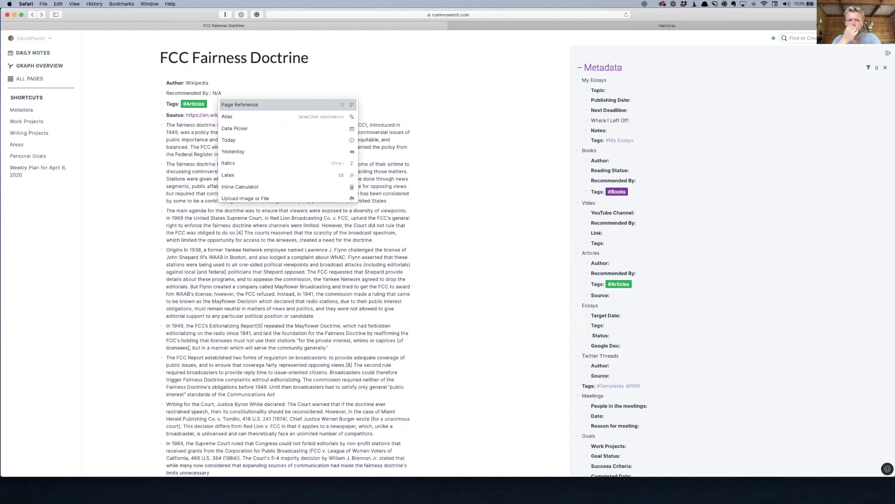
- Delete the whole Recommended By block from the page's metadata
drag(222, 93, 169, 91)
key(BackSpace)
key(BackSpace)
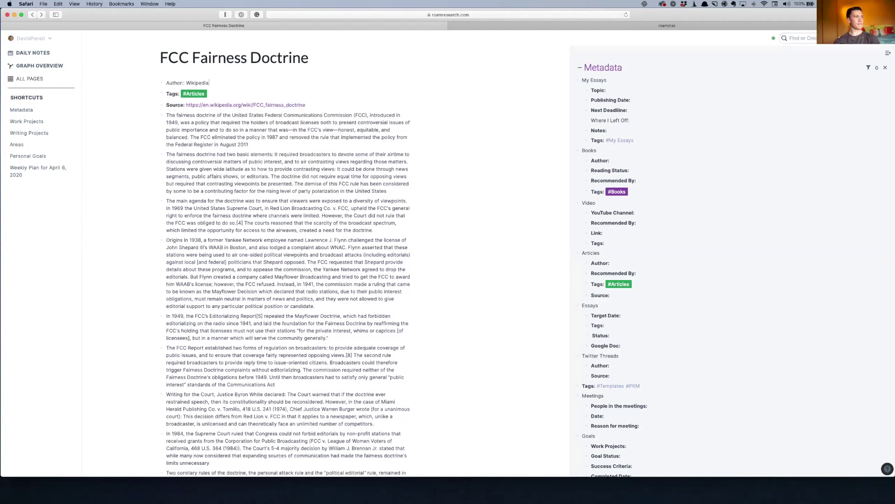
- Try to retype the Author value as a [[Wikipedia]] page link, and undo the edit
click(186, 83)
text([[)
text(Wikipedia)
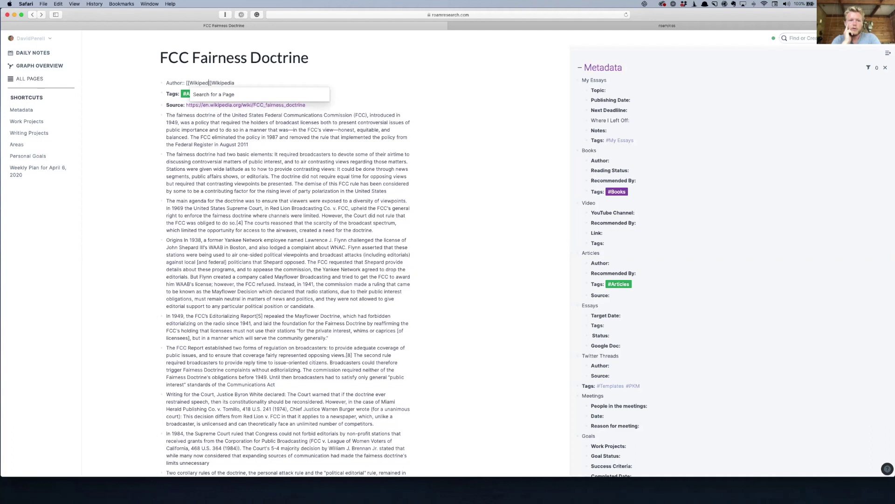
key(Right)
key(Right)
drag(216, 83, 238, 83)
key(BackSpace)
key(BackSpace)
key(BackSpace)
key(BackSpace)
key(BackSpace)
key(BackSpace)
key(BackSpace)
key(BackSpace)
key(BackSpace)
key(BackSpace)
key(super+z)
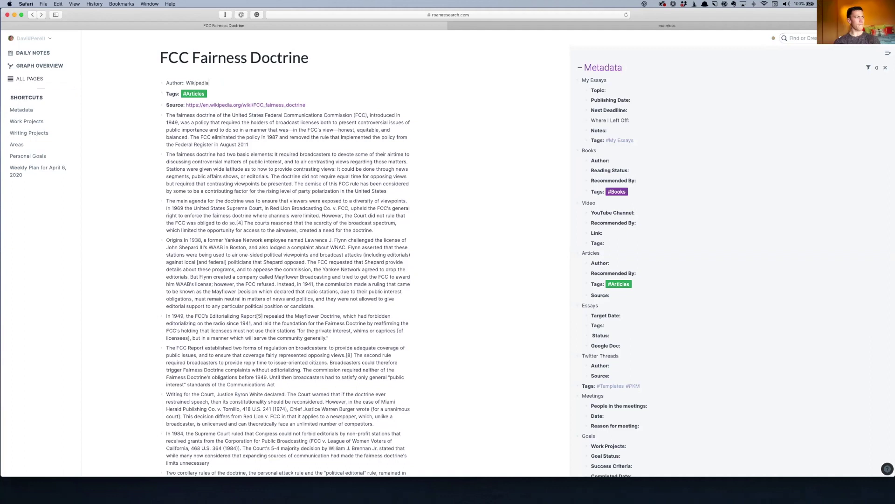
- Turn the existing Author value into the page link [[Wikipedia]] by enclosing the selected word in double square brackets
key(shift+Left)
key(shift+Left)
key(shift+Left)
key(shift+Left)
key(shift+Left)
key(shift+Left)
key(shift+Left)
key(shift+Left)
key(shift+Left)
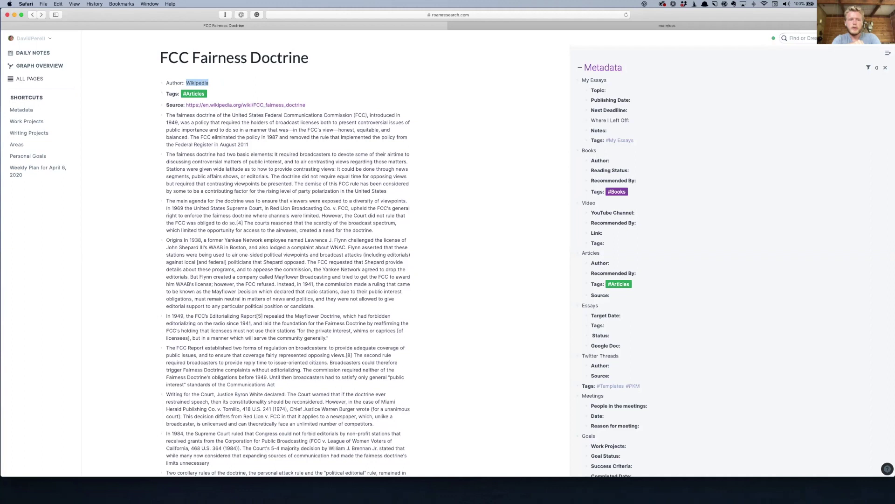
text([[)
key(super+Right)
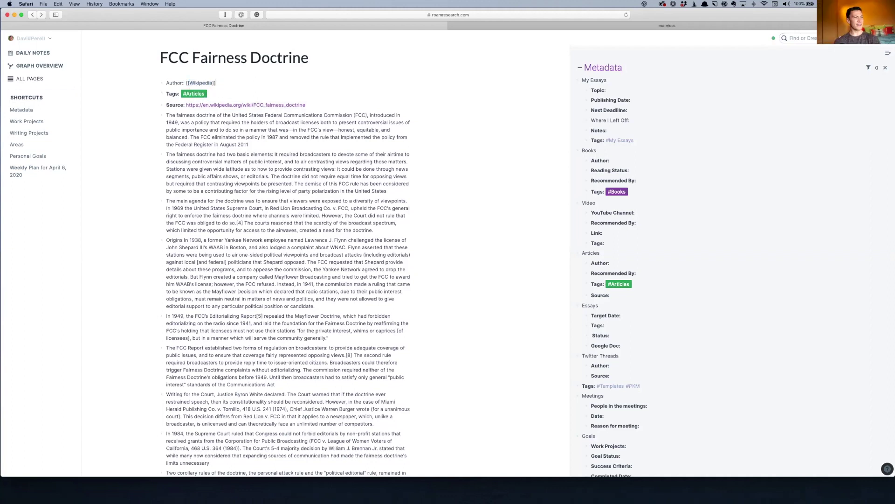
- Add the tag #Television after #Articles in the Tags field
key(Down)
key(Down)
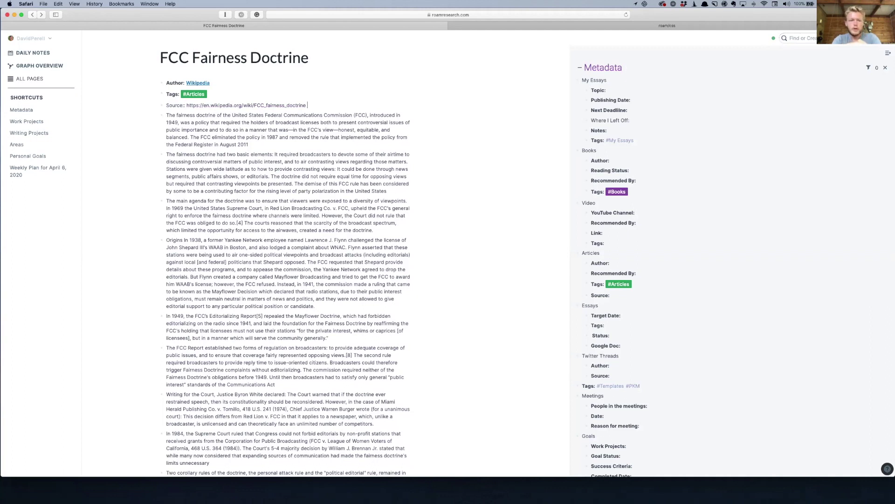
key(Up)
text(#)
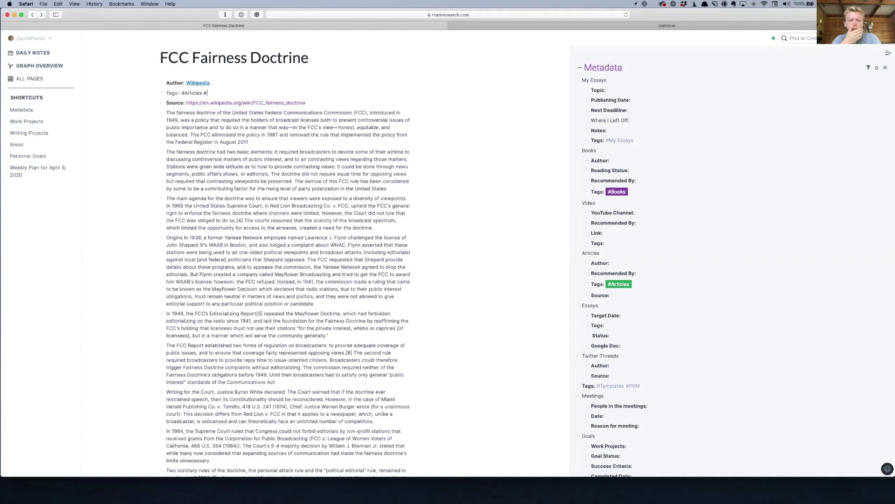
text(Television)
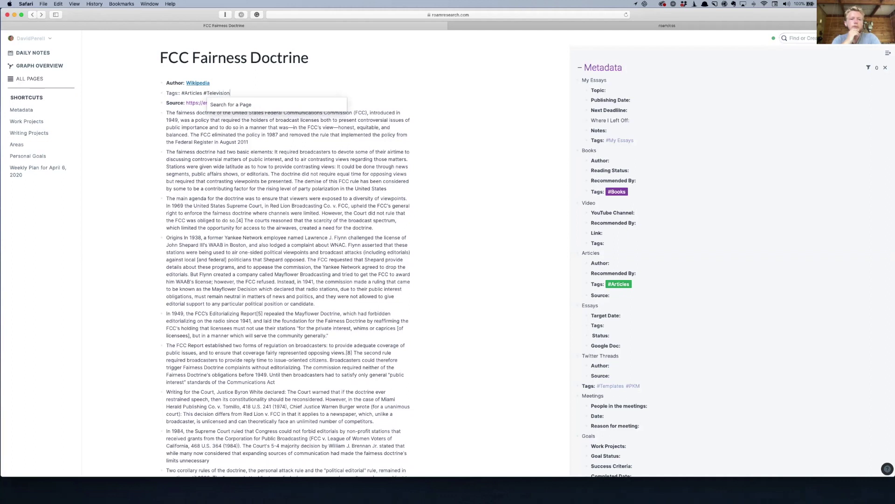
key(Escape)
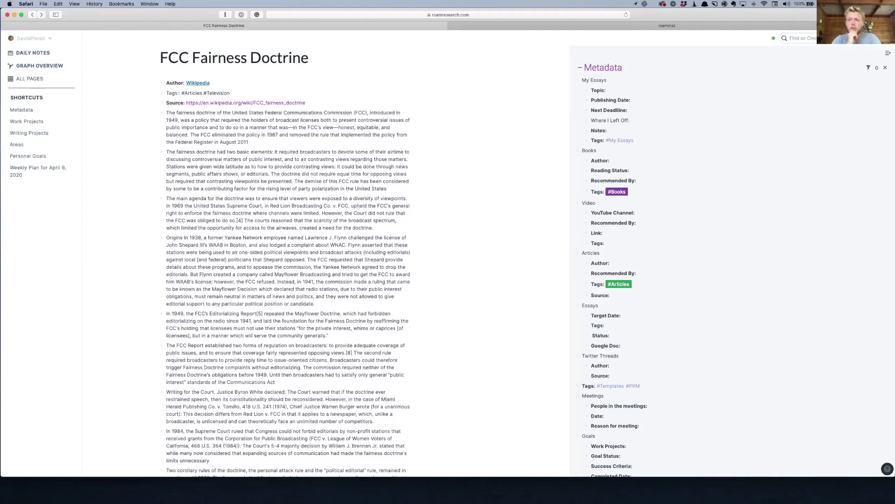
- Add the tags #FCC and #Regulation after #Television in the page's Tags field
text(#FCC)
key(Escape)
text(#Regu)
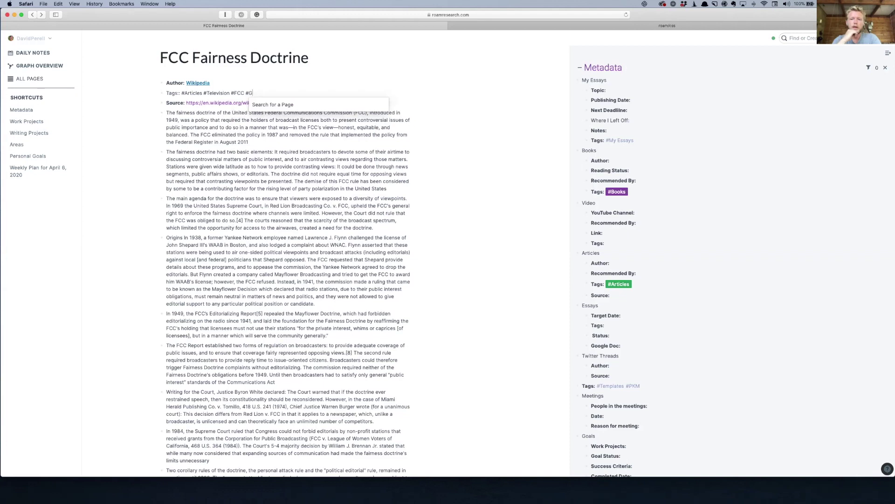
text(lation)
key(Escape)
key(Escape)
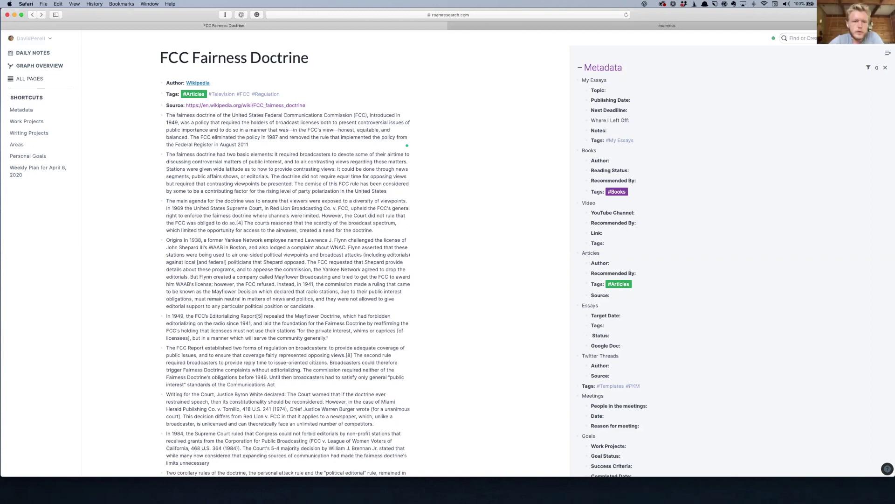
- Try to link "United States Supreme Court" in the third paragraph with double square brackets, and remove the brackets again
drag(232, 116, 352, 115)
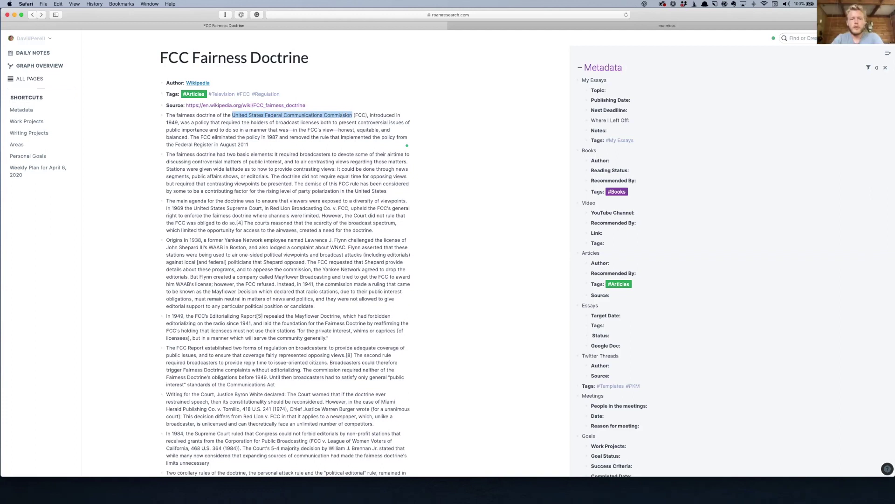
click(232, 122)
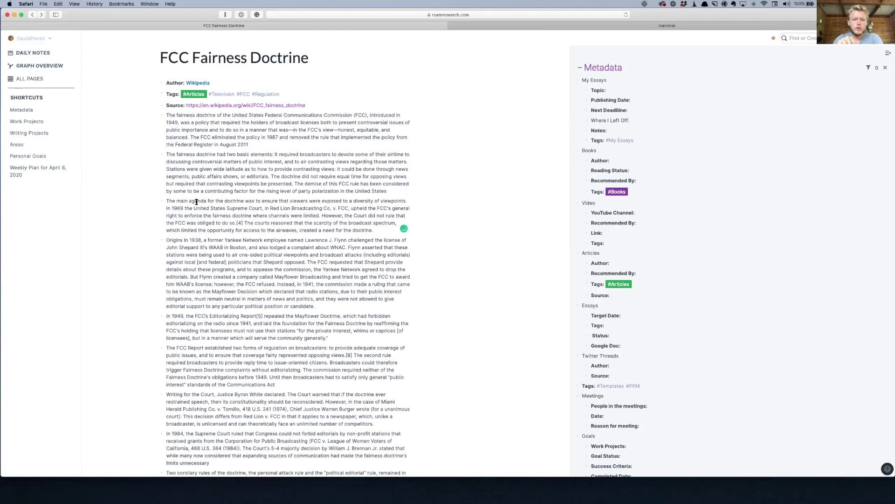
drag(195, 207, 265, 208)
text([[)
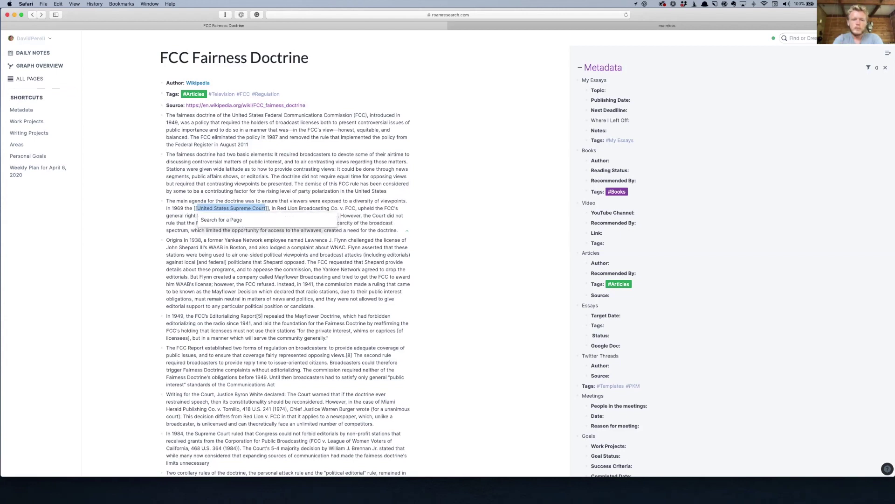
click(250, 230)
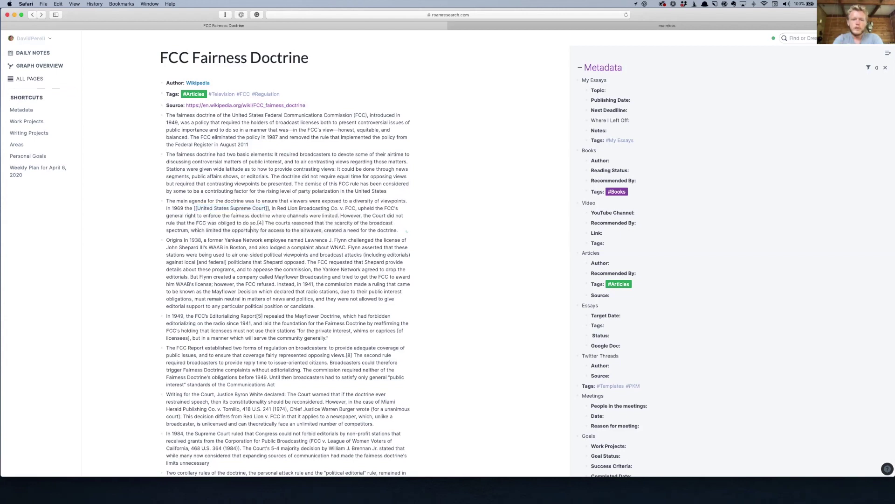
click(196, 209)
key(BackSpace)
key(BackSpace)
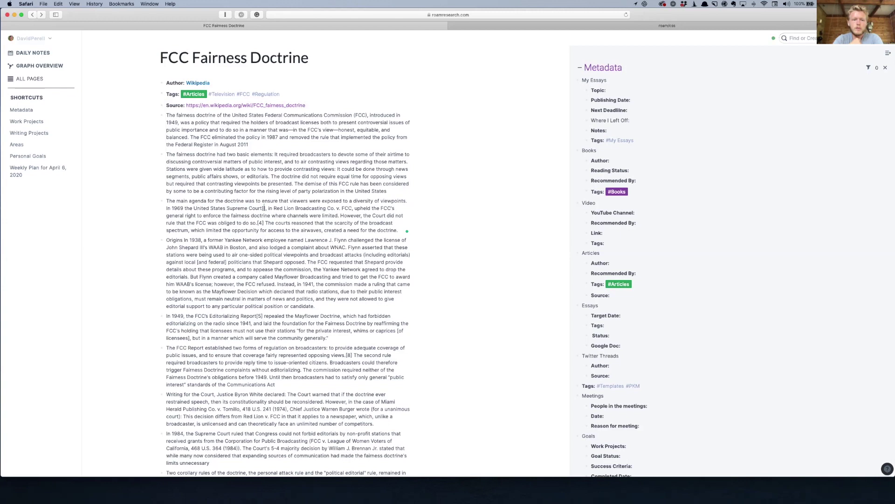
key(BackSpace)
key(BackSpace)
- Turn only the words "Supreme Court" in the third paragraph into the page link [[Supreme Court]]
key(shift+Left)
key(shift+Left)
key(shift+Left)
key(shift+Left)
key(shift+Left)
key(shift+Left)
key(shift+Left)
key(shift+Left)
key(shift+Left)
key(shift+Left)
key(shift+Left)
key(shift+Left)
key(shift+Left)
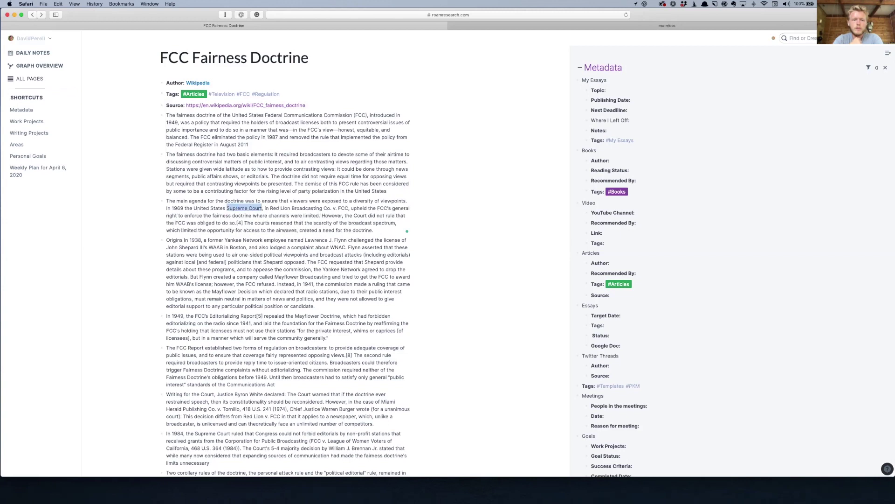
text([[)
key(Return)
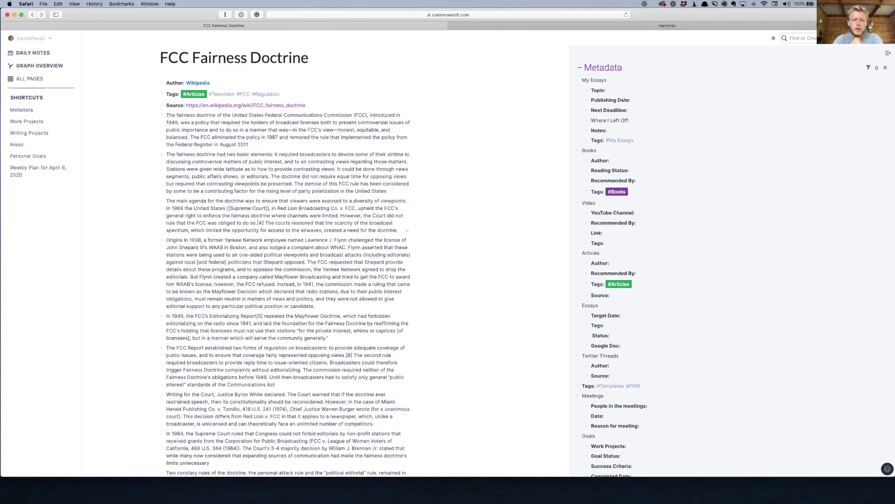
- Undo the accidental line break in the third paragraph and put a space after the [[Supreme Court]] link
key(Return)
key(super+z)
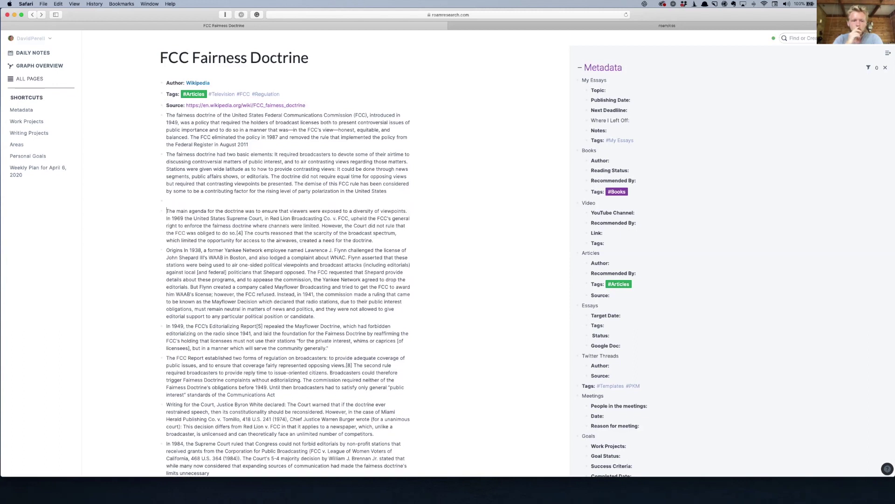
key(super+z)
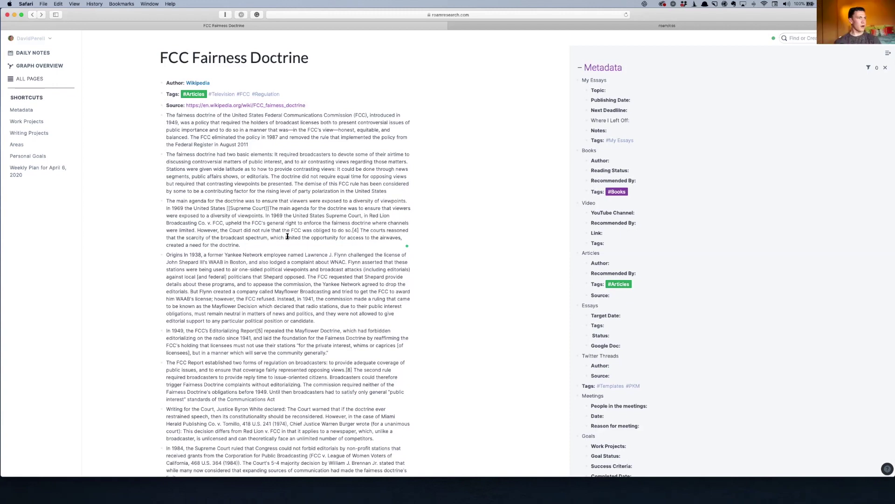
click(269, 209)
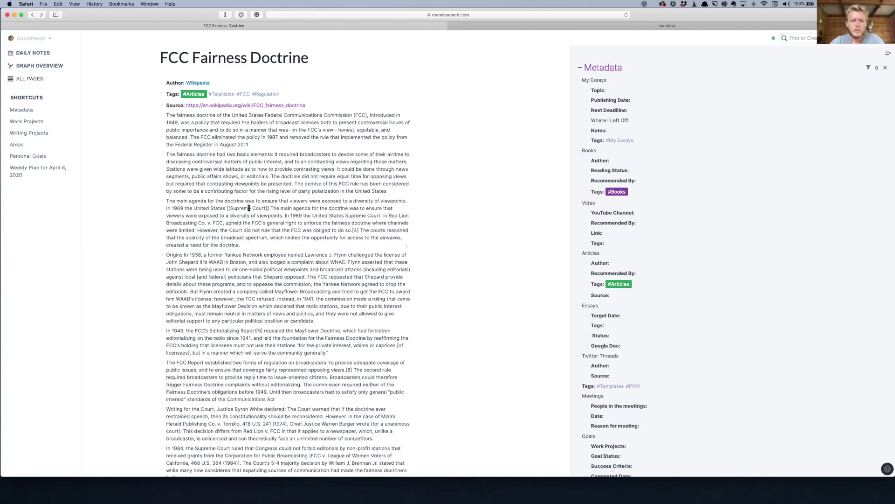
- Open the linked Supreme Court page to view its linked references, and return to the FCC Fairness Doctrine page
click(248, 284)
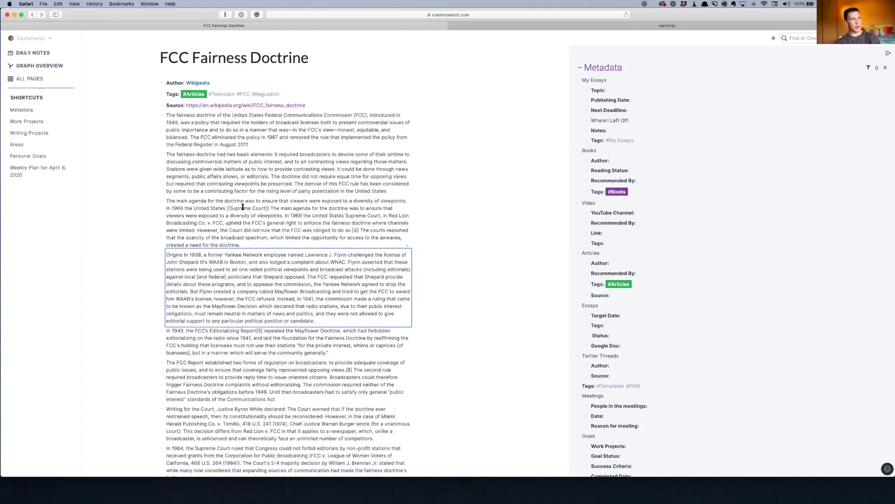
click(242, 207)
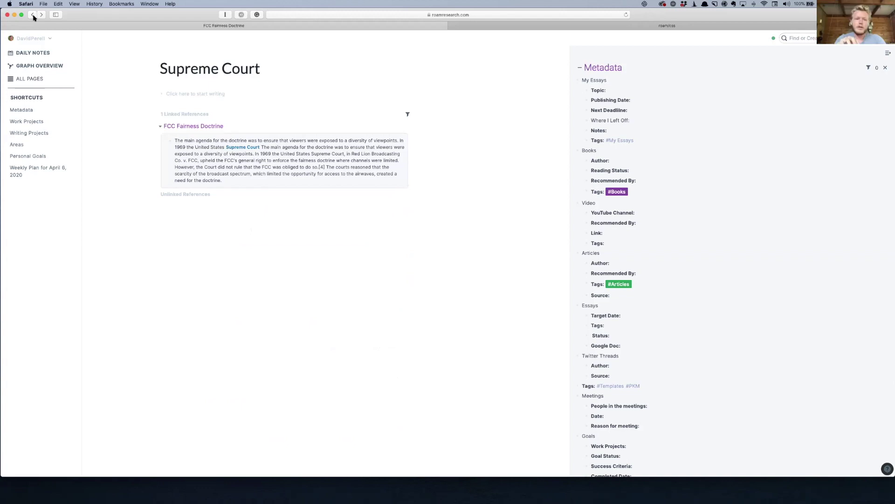
click(32, 15)
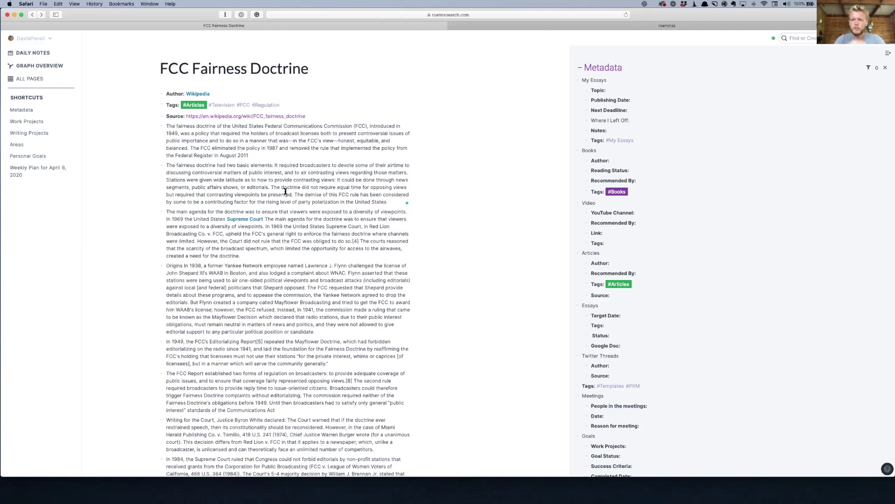
- Undo the duplicated text in the third paragraph, keeping the [[Supreme Court]] link
click(318, 250)
key(super+z)
key(super+z)
key(super+z)
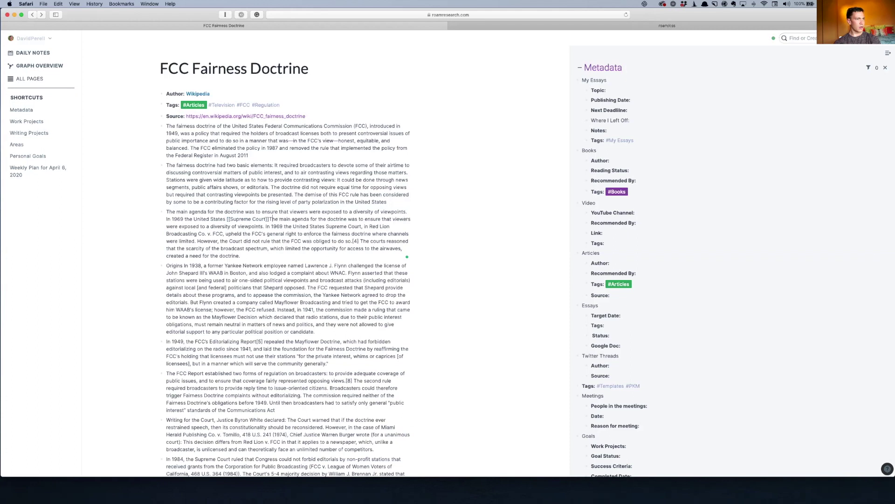
click(268, 193)
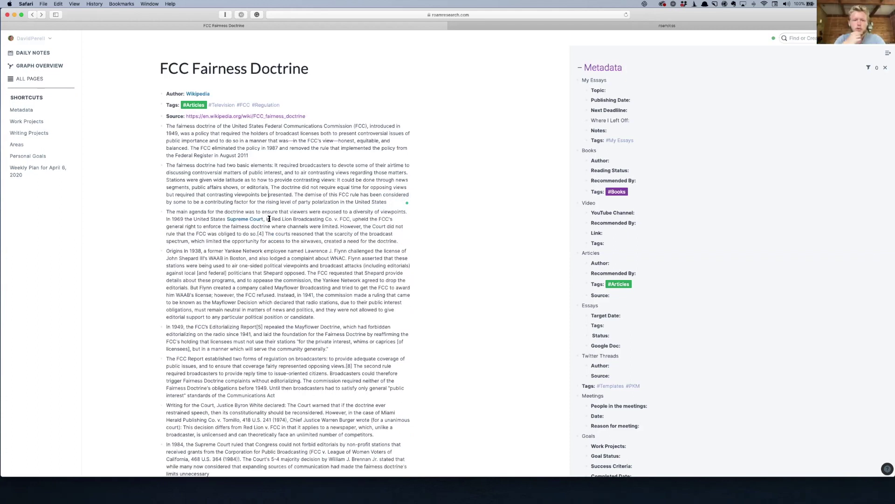
- Turn "in Red Lion Broadcasting Co. v. FCC" into a page link, and check the Supreme Court page's linked references
drag(269, 219, 355, 219)
text([[)
click(357, 174)
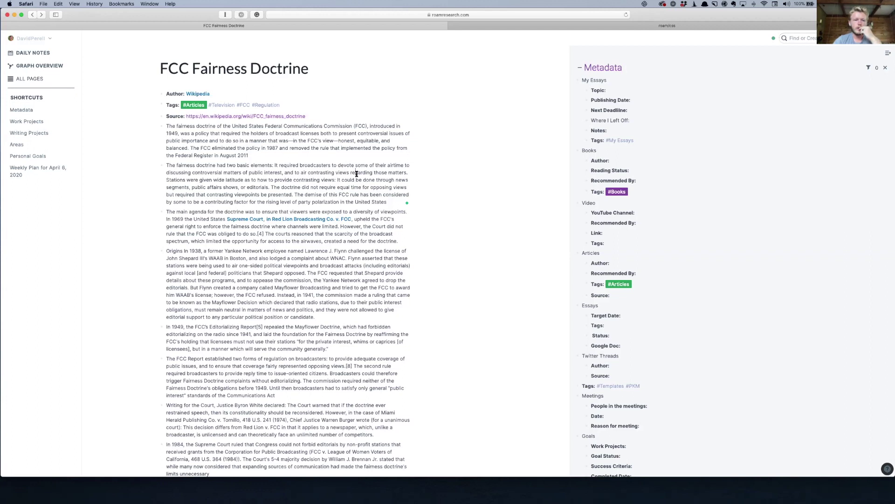
click(246, 218)
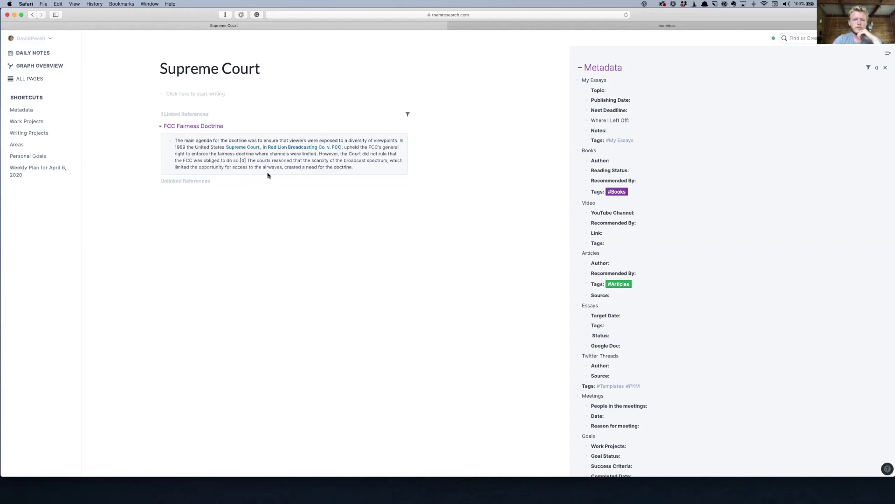
click(33, 14)
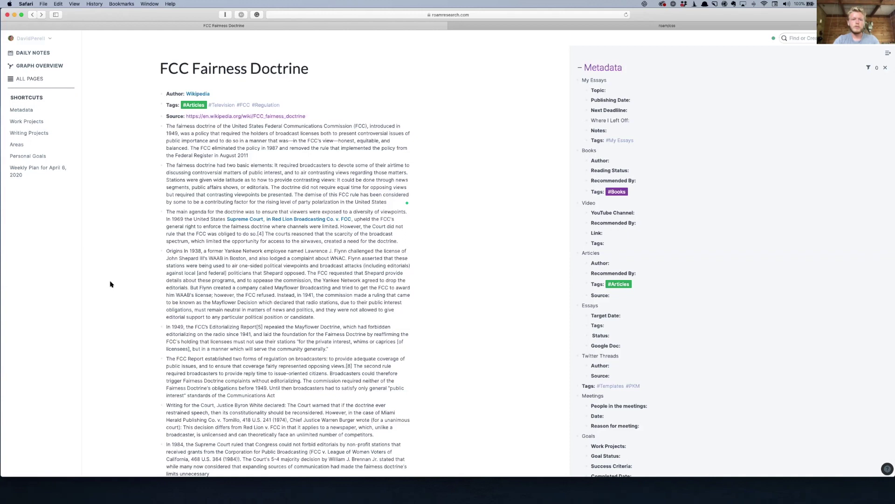
- Turn "Miami Herald Publishing Co. v. Tornillo" in the paragraph on the Court's warning into a page link
mouse_move(381, 413)
mouse_down()
mouse_move(241, 416)
mouse_move(383, 412)
mouse_up()
text([[)
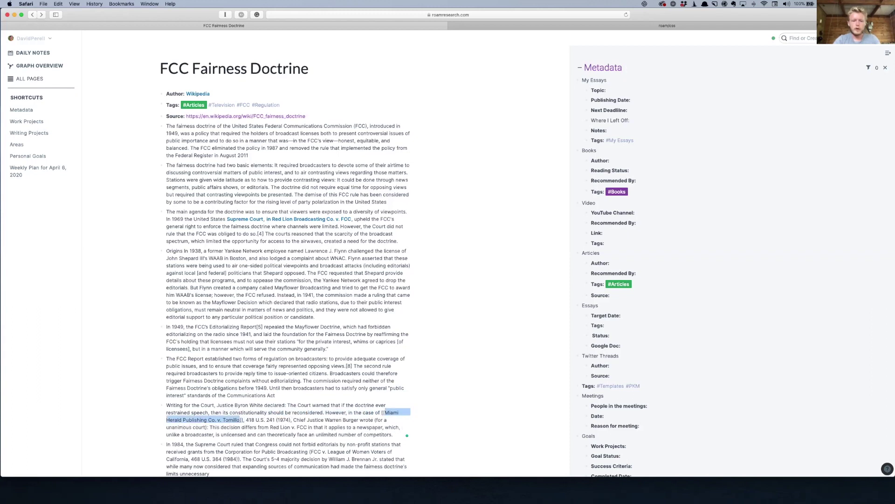
click(352, 342)
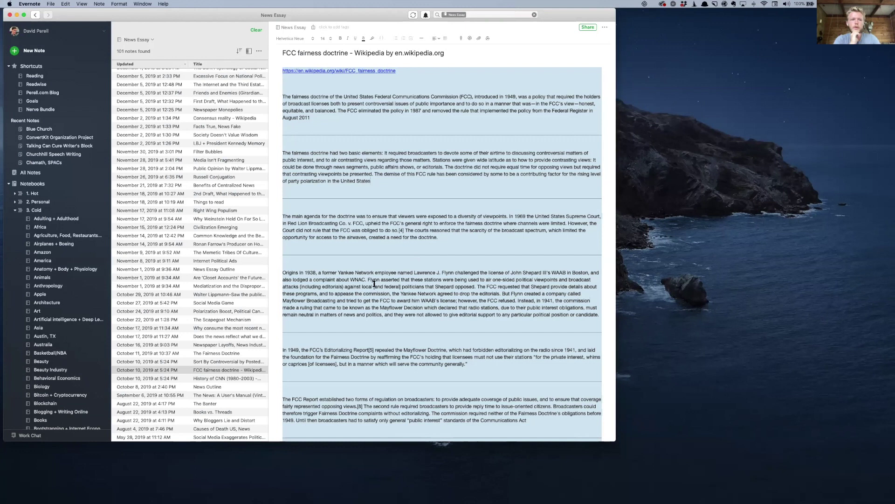
- Switch to Evernote and open the note "The Fairness Doctrine" in the News Essay notebook
scroll(215, 326, down, 1)
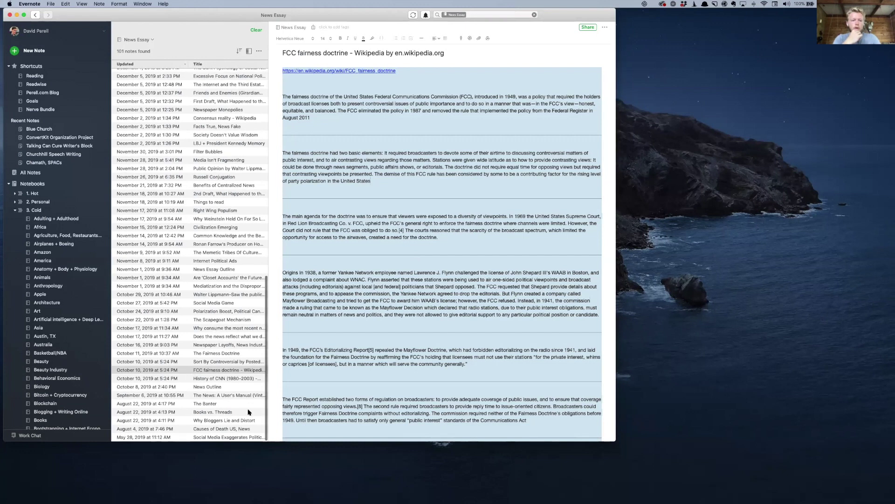
scroll(247, 404, up, 2)
scroll(246, 401, down, 2)
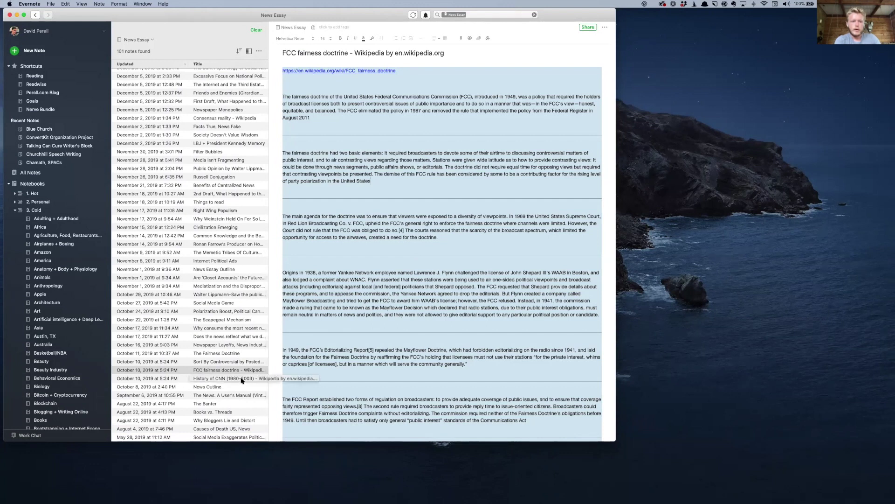
key(Up)
key(Up)
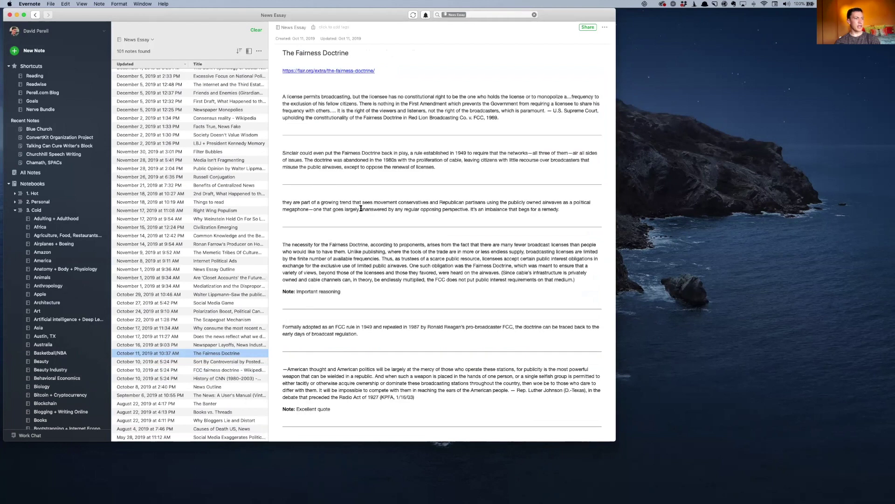
- Read through the Fairness Doctrine note, including its "Note: Important reasoning" annotation, and select the note's entire content
scroll(360, 208, down, 8)
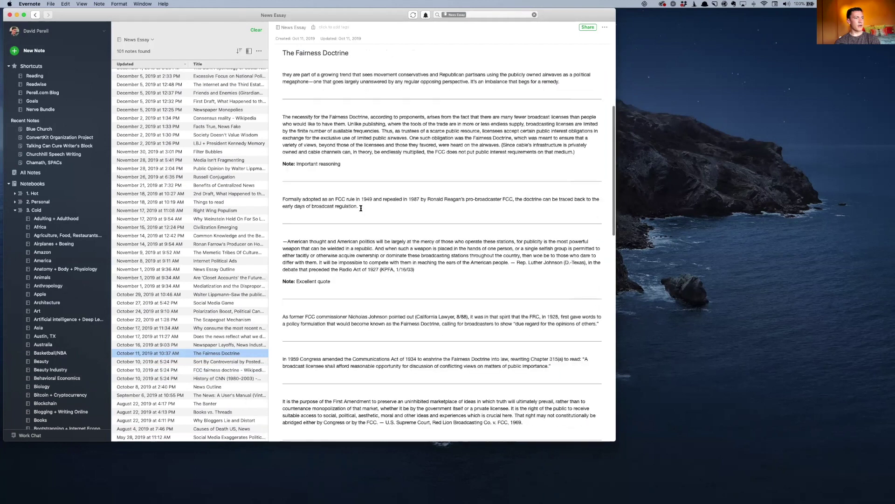
scroll(360, 209, up, 2)
click(294, 155)
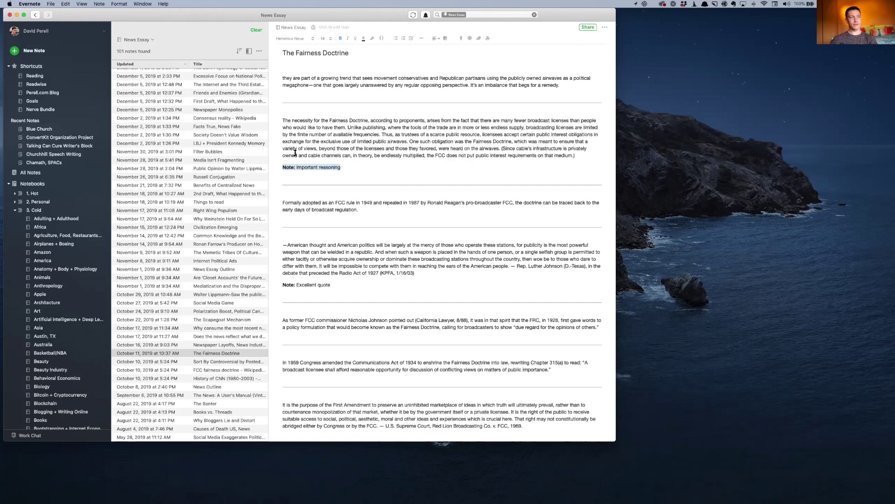
click(454, 142)
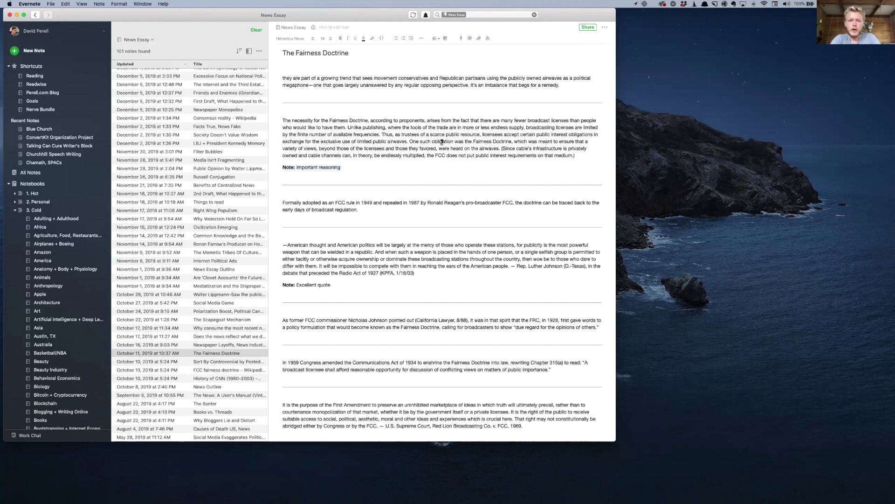
scroll(442, 141, down, 20)
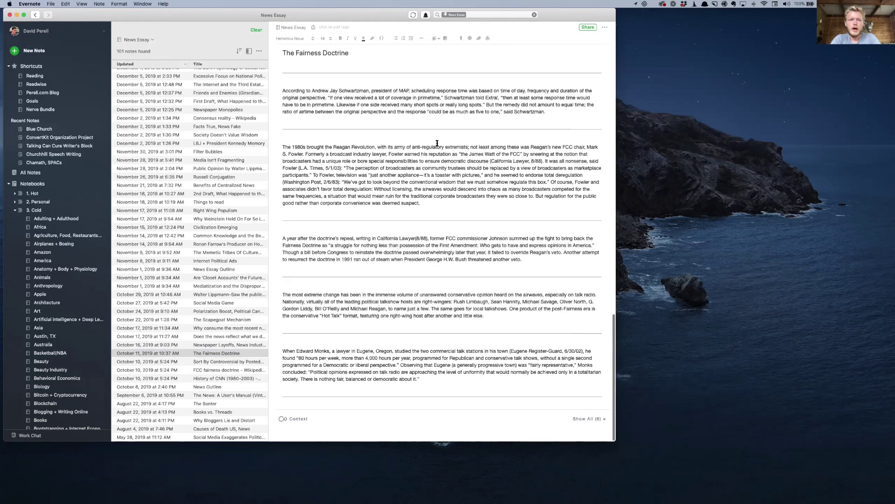
scroll(437, 143, up, 20)
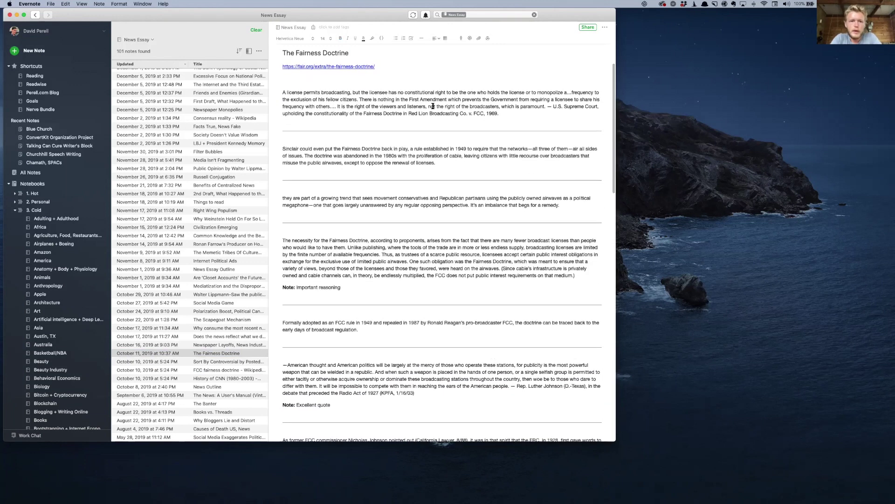
key(super+a)
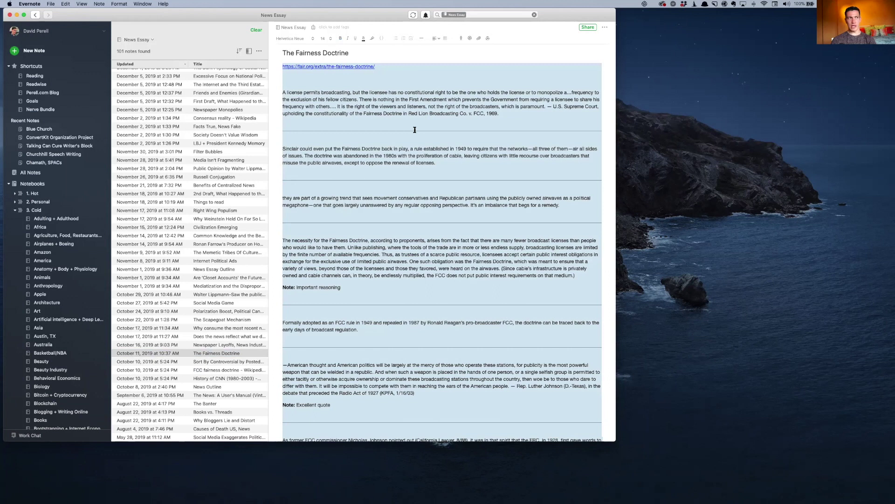
scroll(415, 129, up, 1)
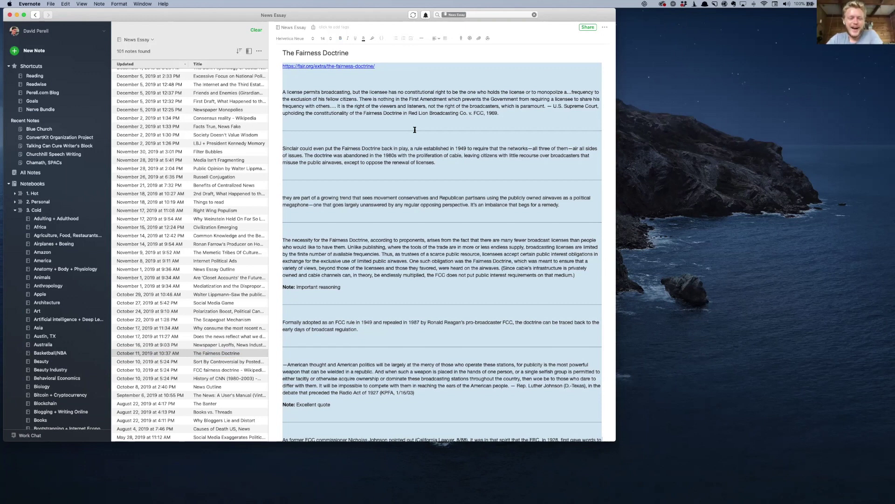
- Switch to Roam in Safari and rename the FCC Fairness Doctrine page as "FCC Fairness Doctrine - Wikipedia"
key(ctrl+Left)
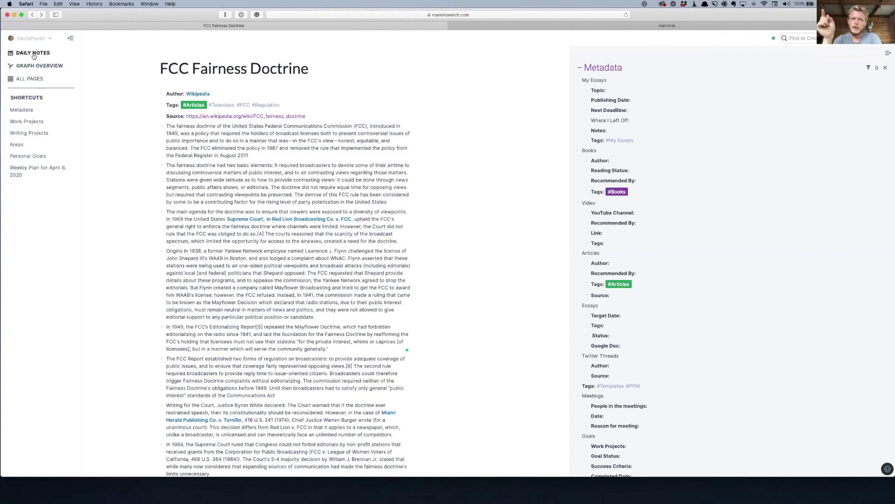
click(328, 70)
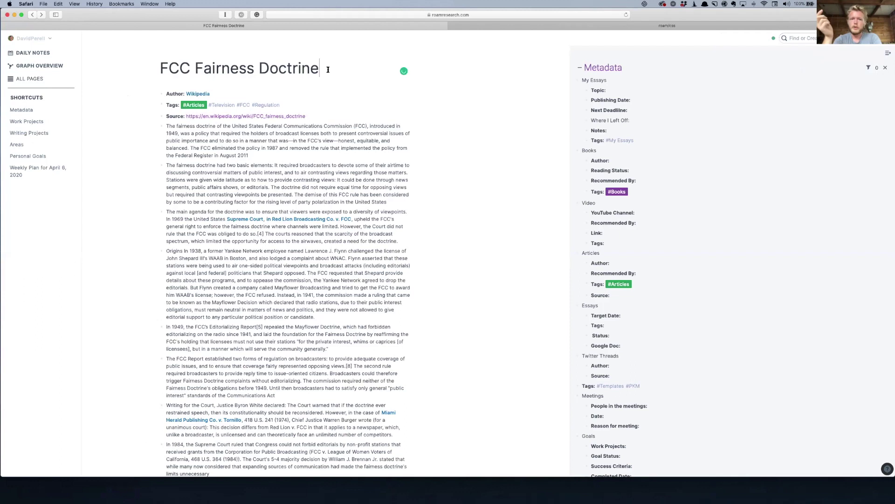
text(/Wikiped)
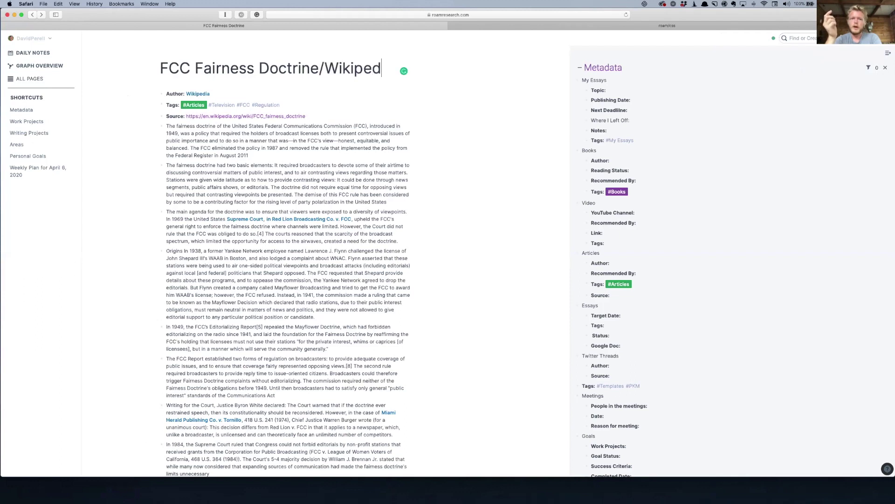
text(uai)
text(a)
key(BackSpace)
key(BackSpace)
key(BackSpace)
key(BackSpace)
text(ia)
key(alt+Left)
key(BackSpace)
text(-)
click(329, 150)
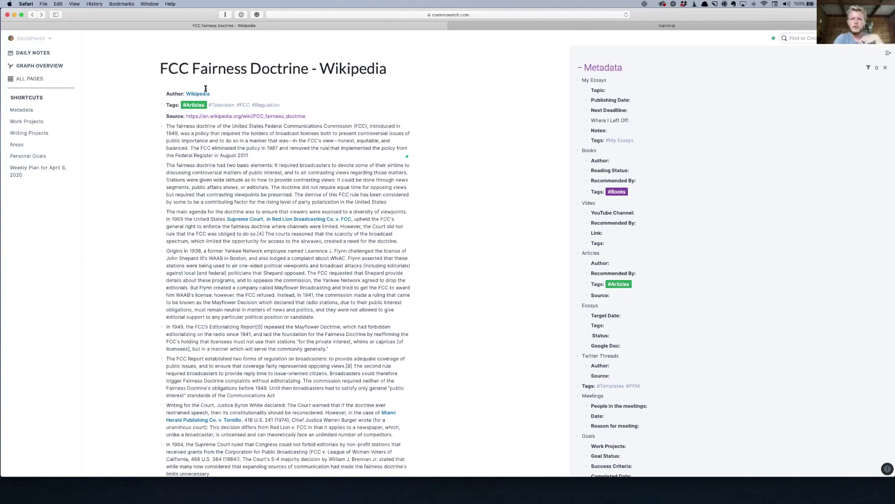
- Create a page named "Fairness Doctrine" and paste the copied Evernote note content into it
key(ctrl+u)
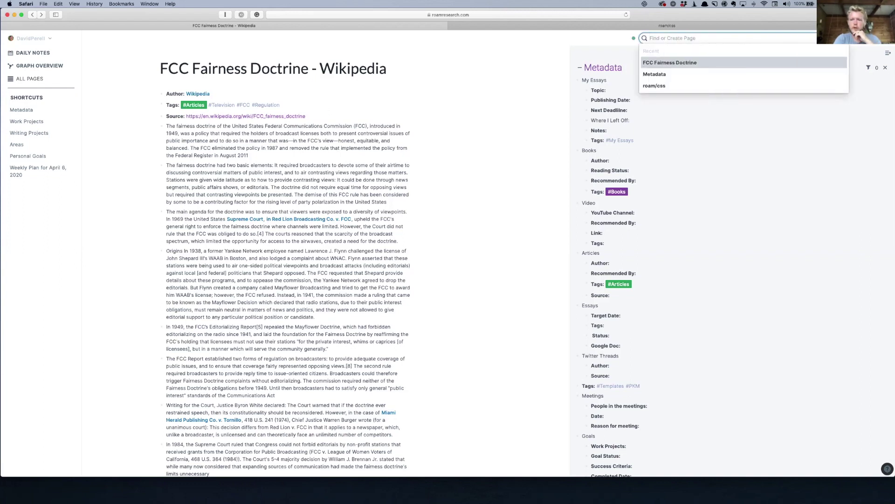
text(Fairness Doctri)
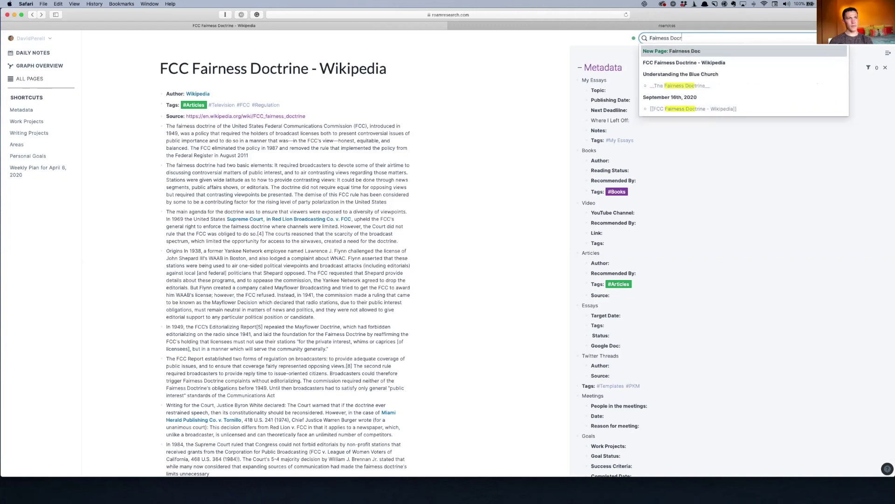
text(ne)
key(Return)
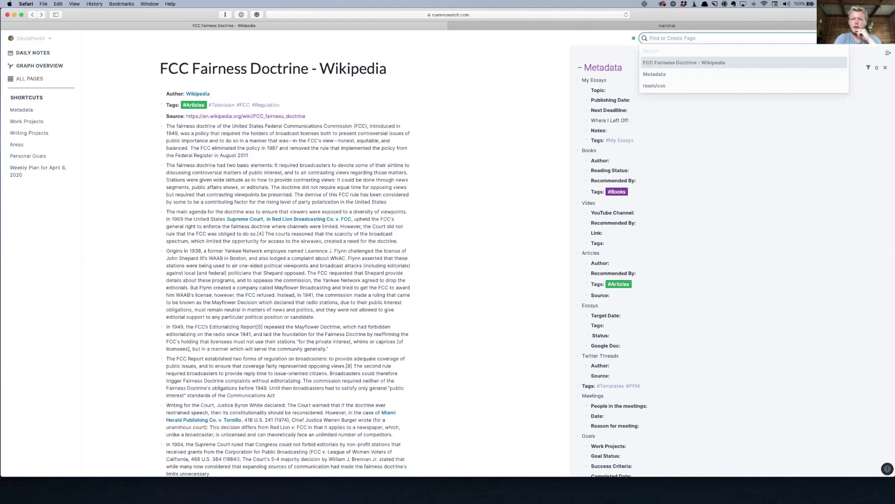
click(221, 93)
key(super+v)
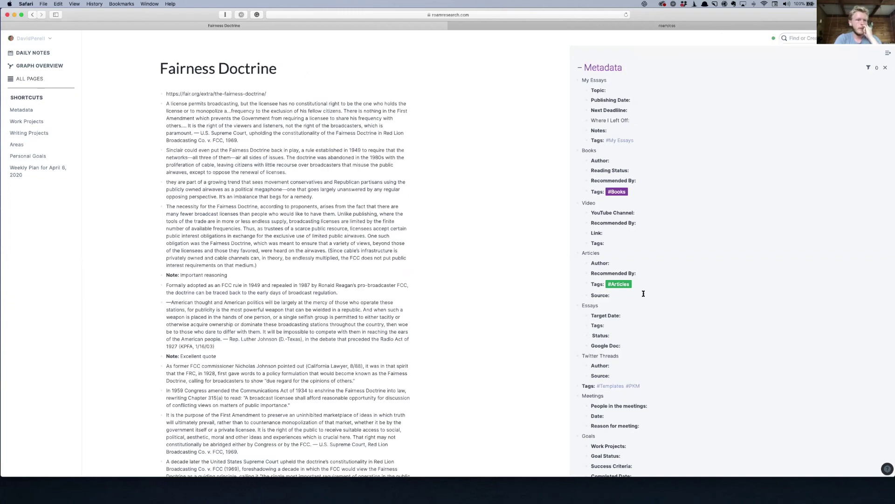
- Insert the Articles metadata template (Author, Recommended By, Tags: #Articles, Source) above the fair.org link
drag(622, 296, 595, 264)
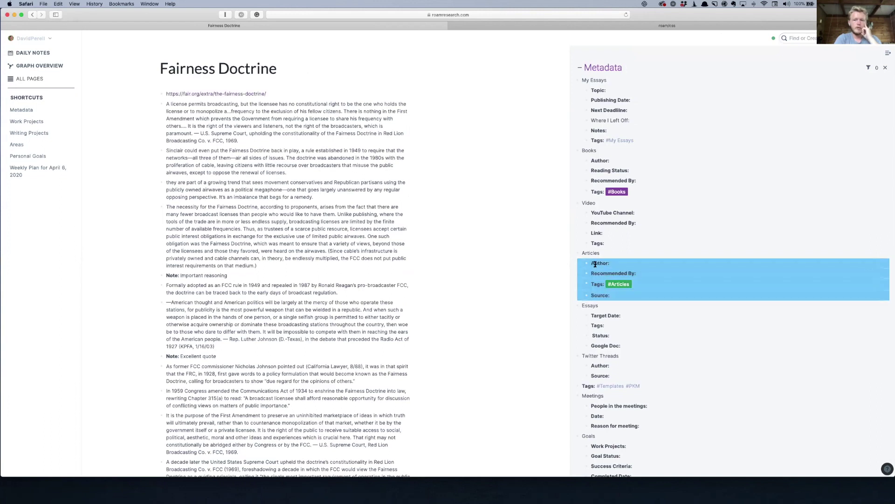
click(170, 103)
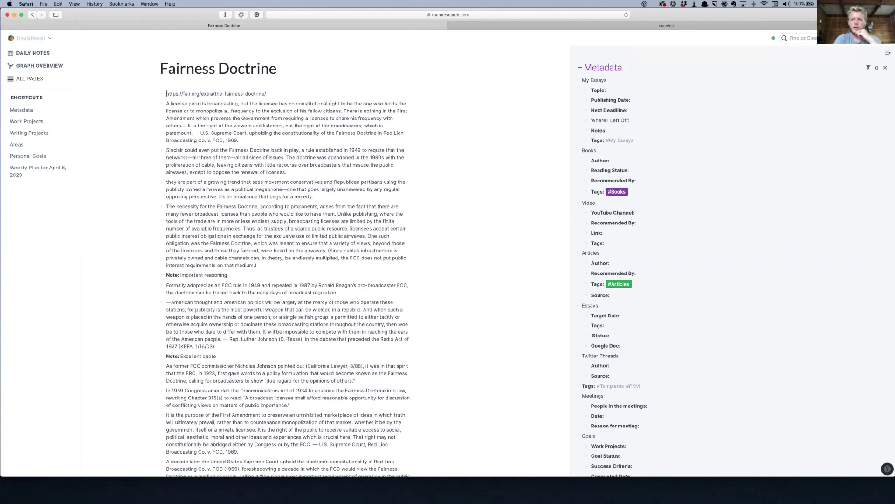
text(Author:: Recommended By: Tags: #Articles Source:)
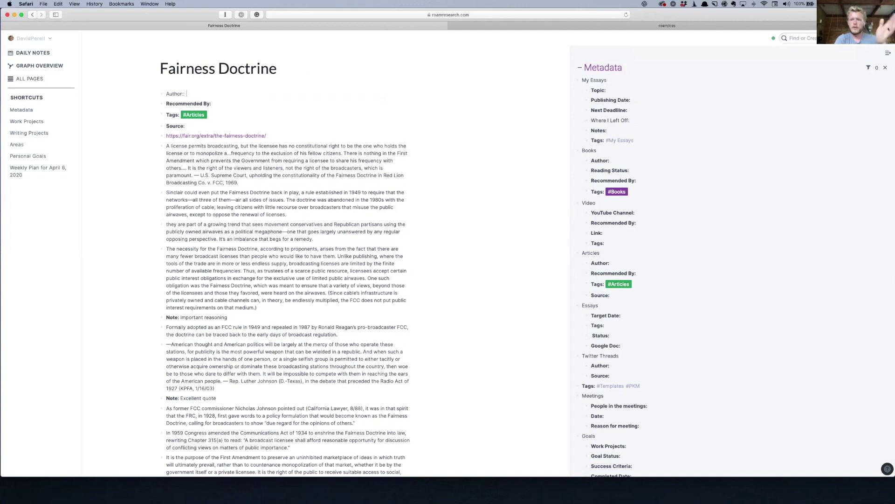
- Switch to Alfred Preferences and look through the website snippet collection for the Roam template snippets
key(super+Tab)
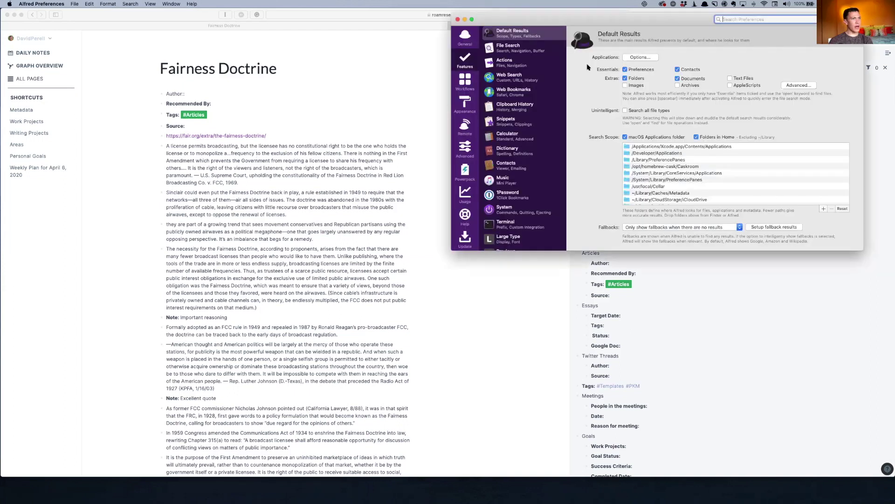
click(507, 122)
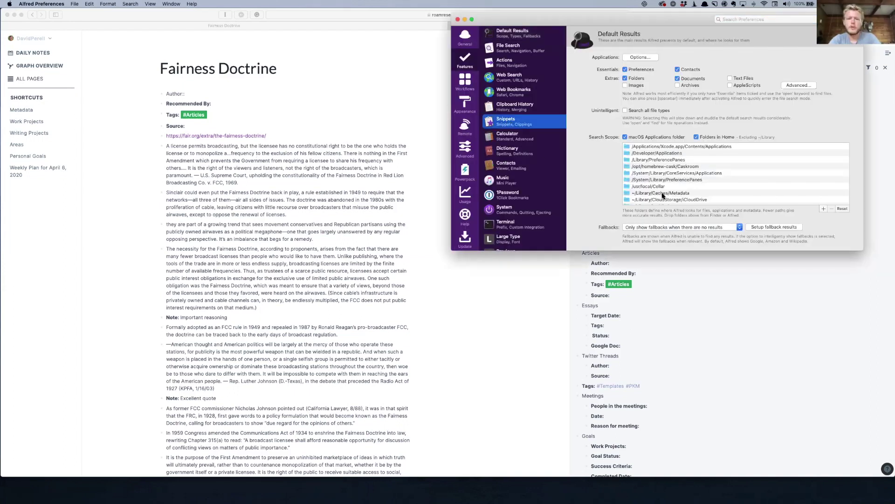
scroll(656, 186, down, 3)
click(611, 165)
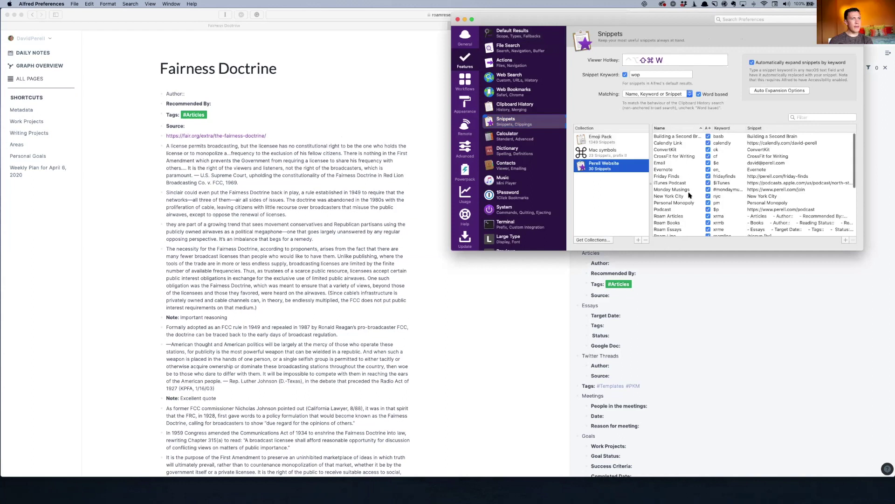
scroll(718, 187, down, 3)
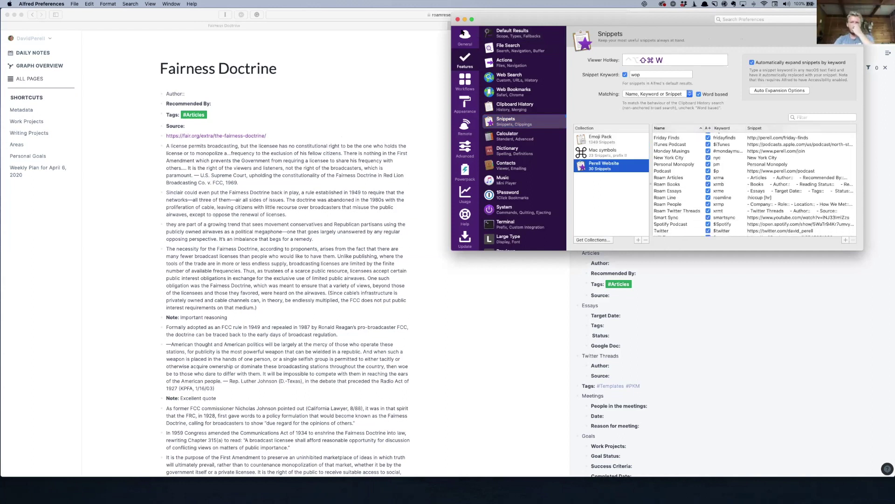
- Return to Roam and delete the four metadata lines above the fair.org link
key(super+Tab)
drag(197, 125, 171, 94)
key(BackSpace)
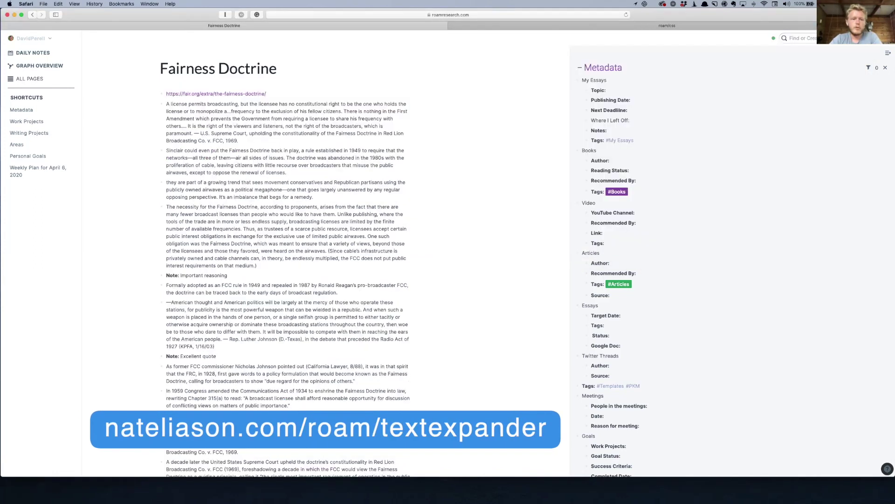
- Expand the Articles template snippet at the start of the page and merge the fair.org link into its Source field
key(Return)
text(;art)
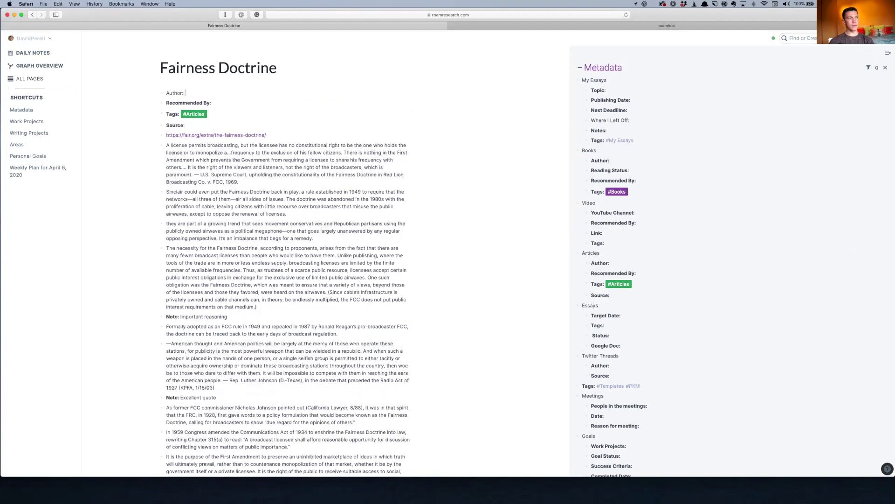
click(169, 146)
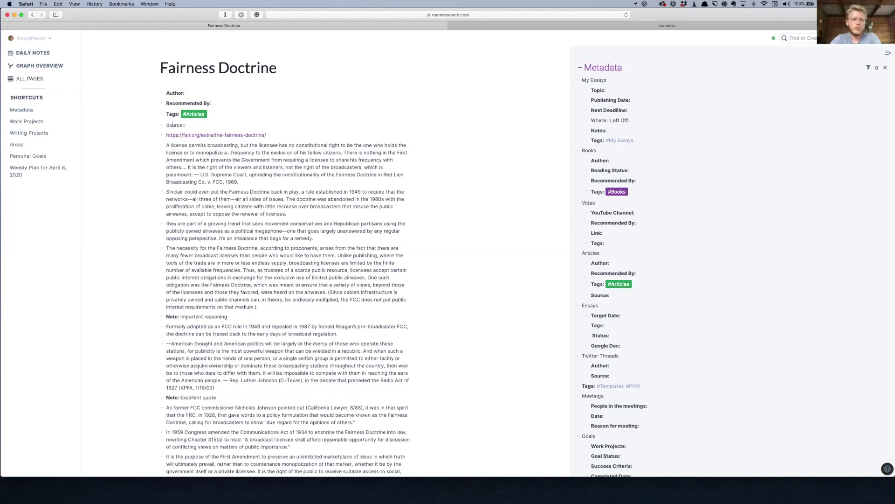
key(BackSpace)
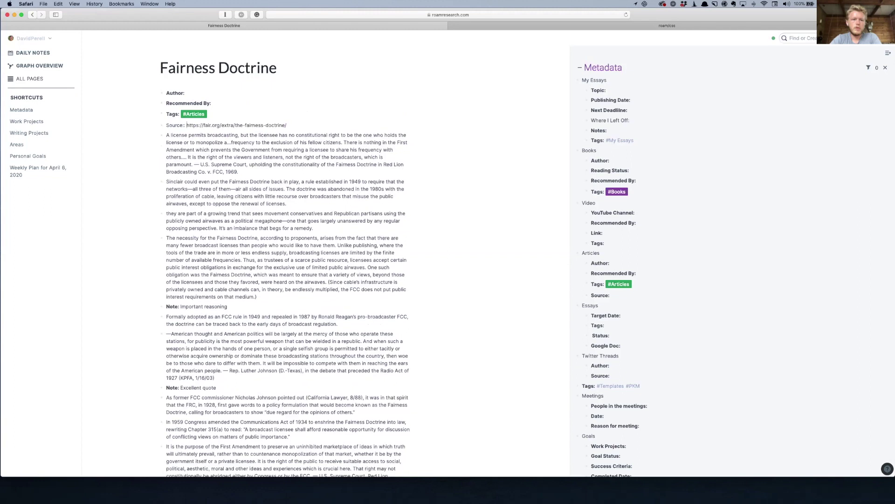
- Add the #FCC tag after #Articles in the Tags field
click(188, 113)
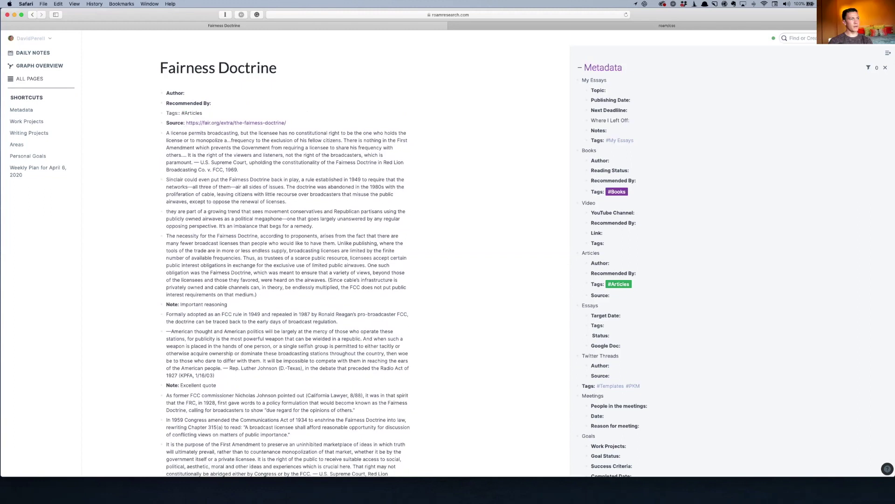
text(#Fia)
key(BackSpace)
key(BackSpace)
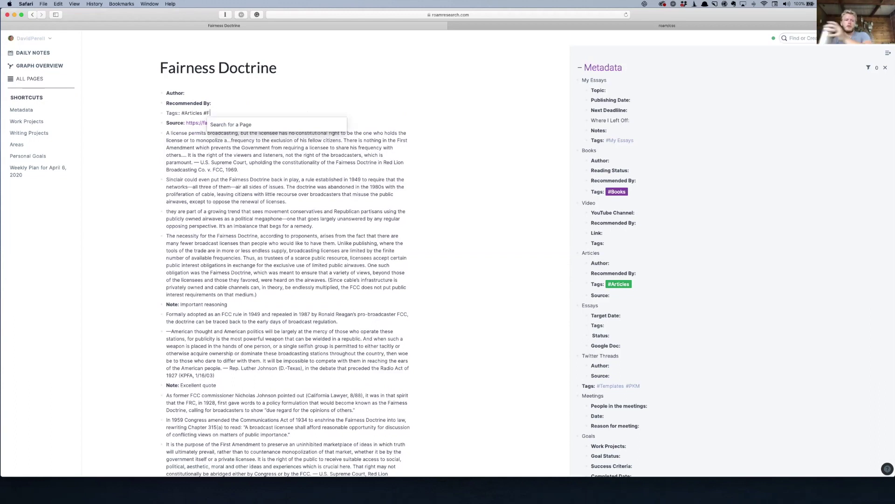
text(CC)
- Try tagging the note with the existing Fairness Doctrine page after #FCC
text( #F)
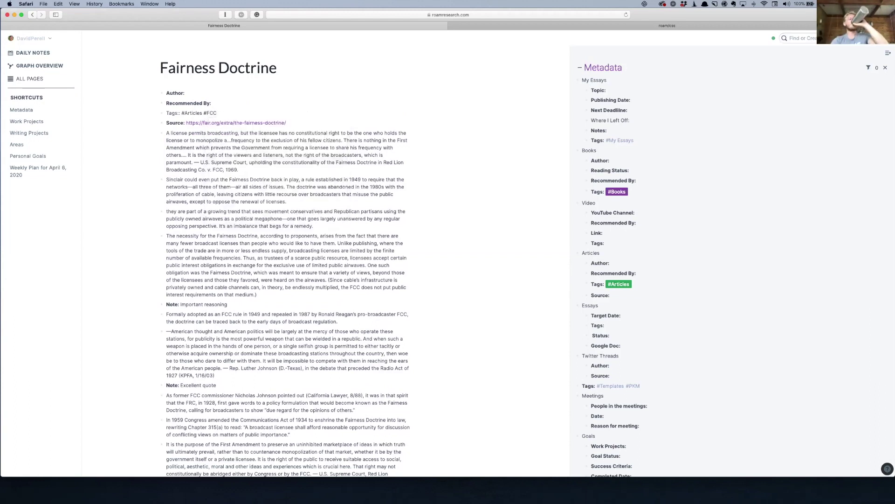
text(airnessD)
key(BackSpace)
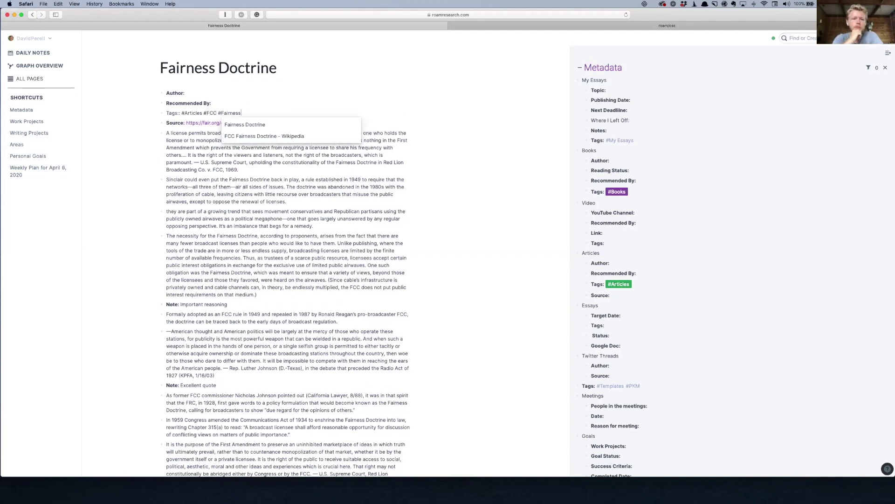
key(Return)
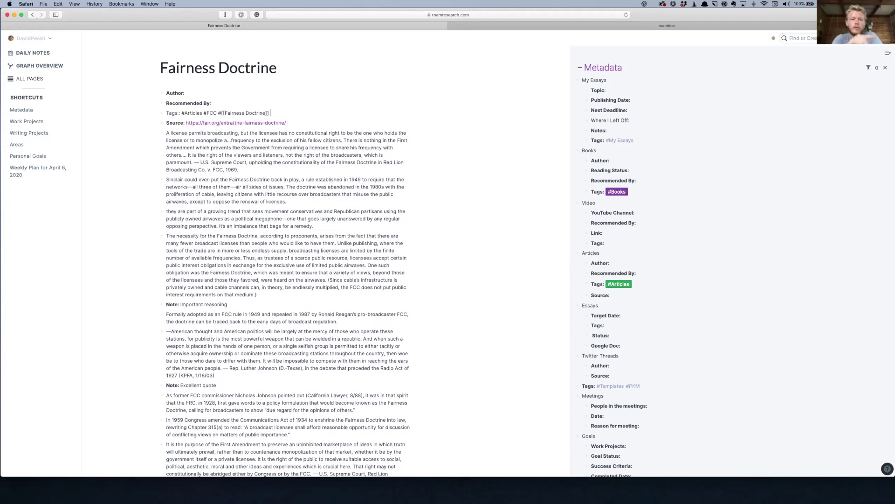
- Erase the Fairness Doctrine tag name from the Tags field, keeping its hash sign after #FCC
key(BackSpace)
key(BackSpace)
key(BackSpace)
key(BackSpace)
key(BackSpace)
key(BackSpace)
key(BackSpace)
key(BackSpace)
key(BackSpace)
key(BackSpace)
key(BackSpace)
key(BackSpace)
key(BackSpace)
key(BackSpace)
key(BackSpace)
key(BackSpace)
key(BackSpace)
key(BackSpace)
key(BackSpace)
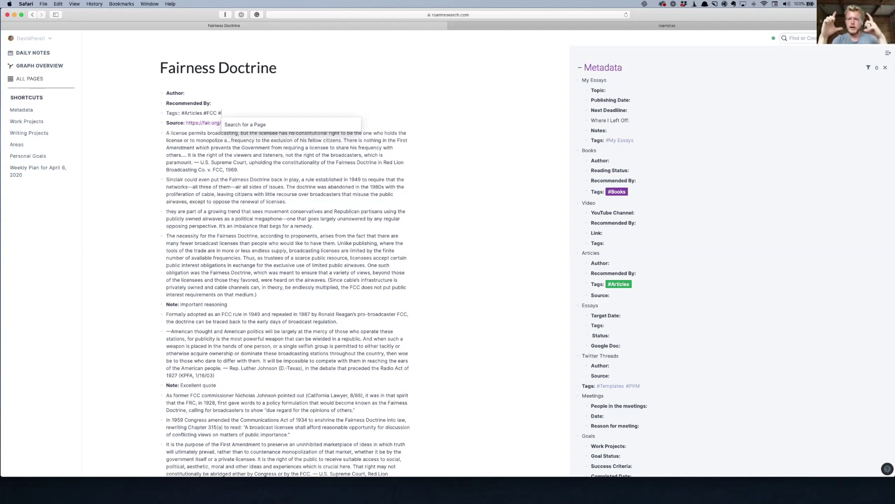
- Rename the page as "Fairness Doctrine - Analysis"
click(305, 72)
text(- )
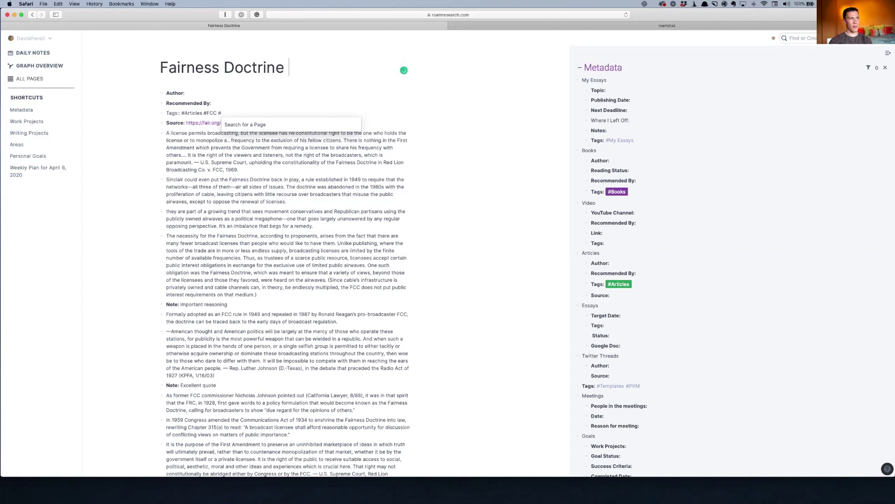
text(Ana)
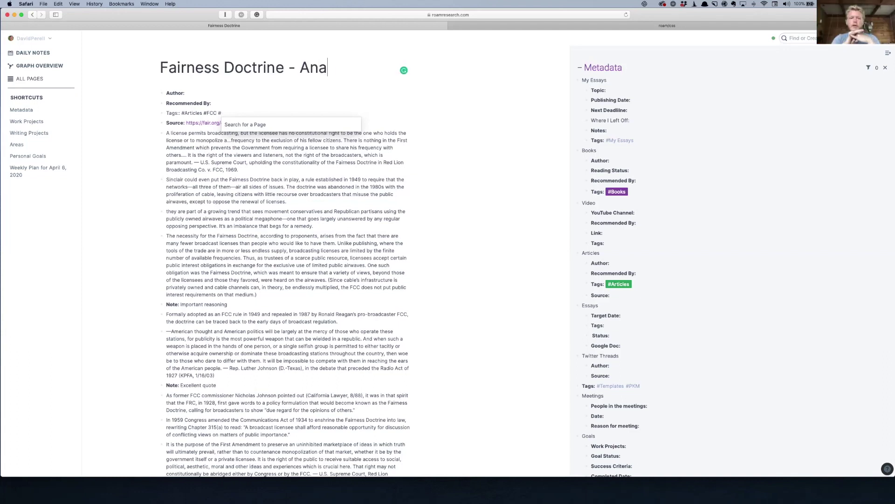
text(lysis)
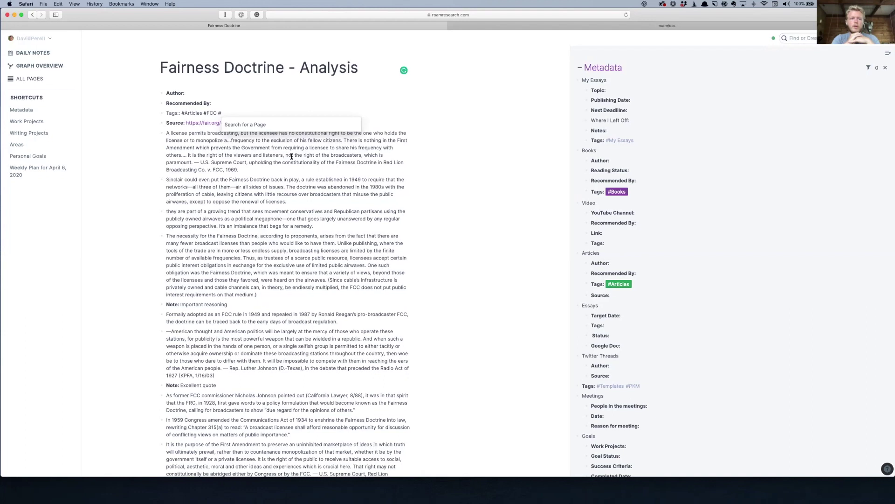
key(Escape)
- Complete the open hash in the Tags field as the multi-word tag #[[Fairness Doctrine]]
click(239, 113)
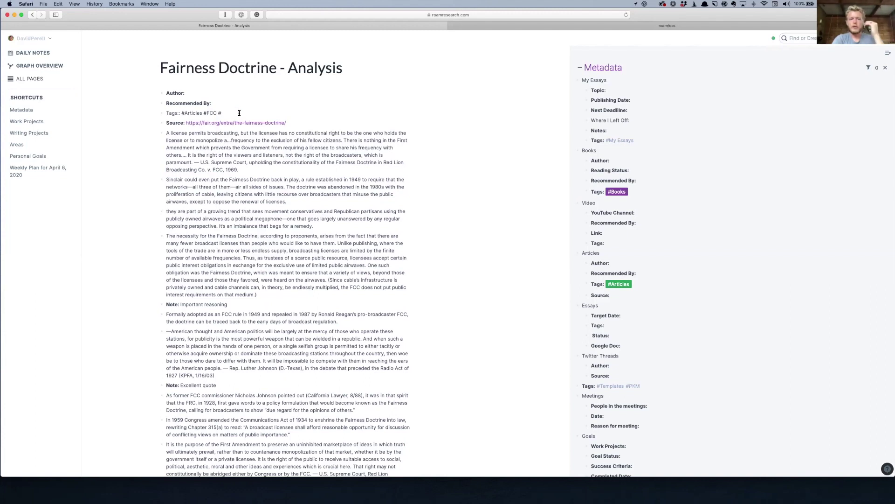
text([[)
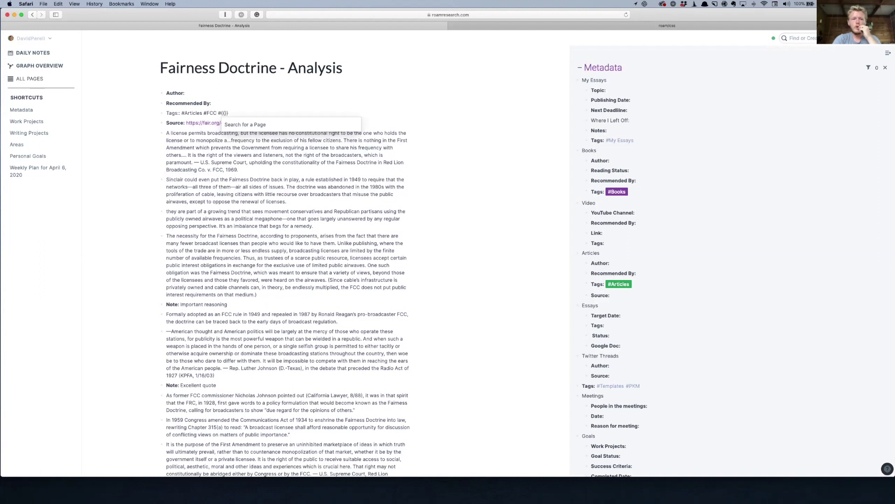
key(BackSpace)
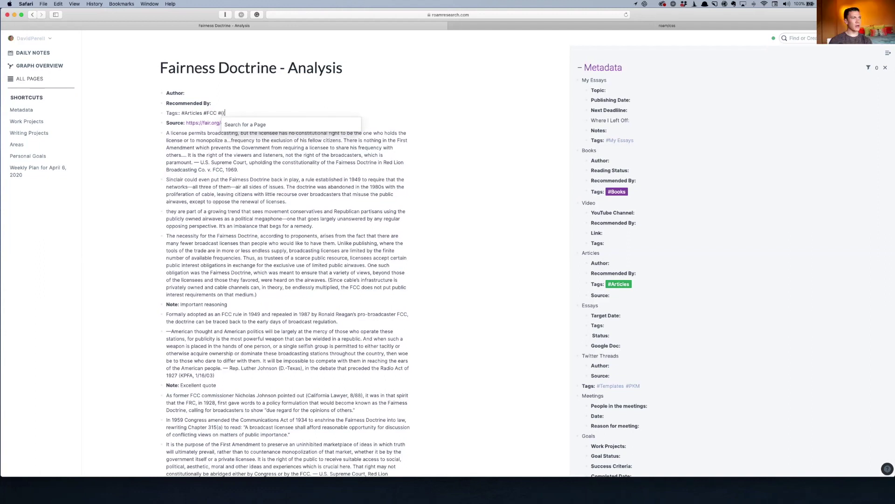
text([[)
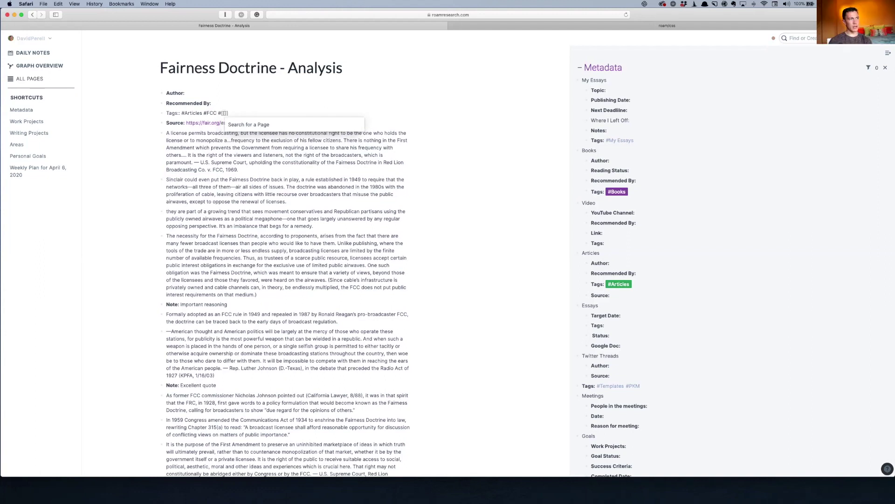
text(Fairness Doc)
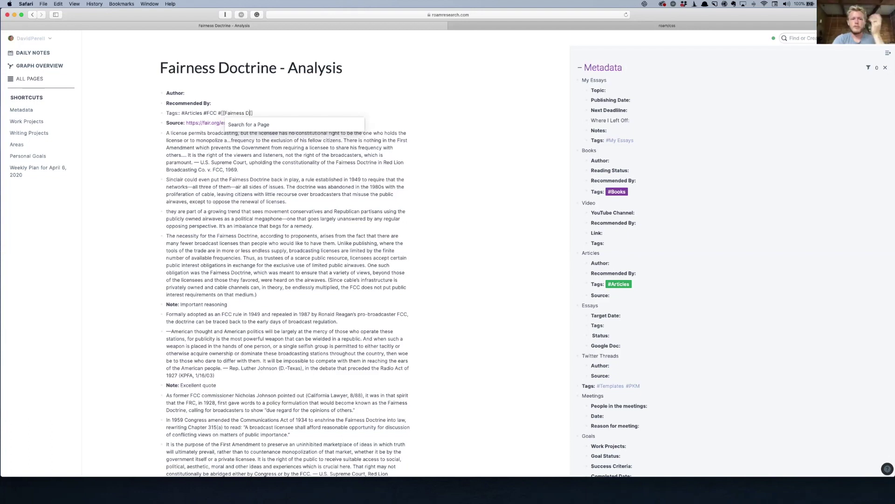
text(trine)
key(Return)
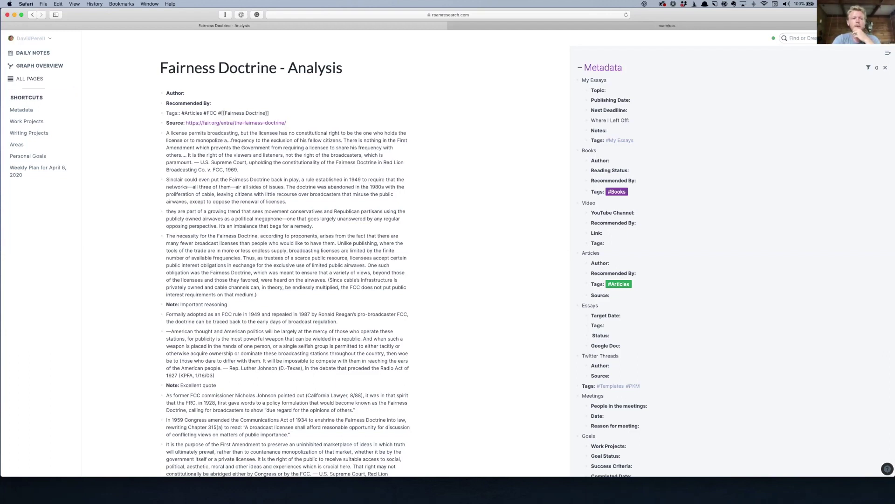
- Clear the unused Recommended By attribute from the page's metadata
key(Up)
key(BackSpace)
key(BackSpace)
key(BackSpace)
key(BackSpace)
key(BackSpace)
key(BackSpace)
key(BackSpace)
key(BackSpace)
key(BackSpace)
key(BackSpace)
key(BackSpace)
key(BackSpace)
key(BackSpace)
key(BackSpace)
key(BackSpace)
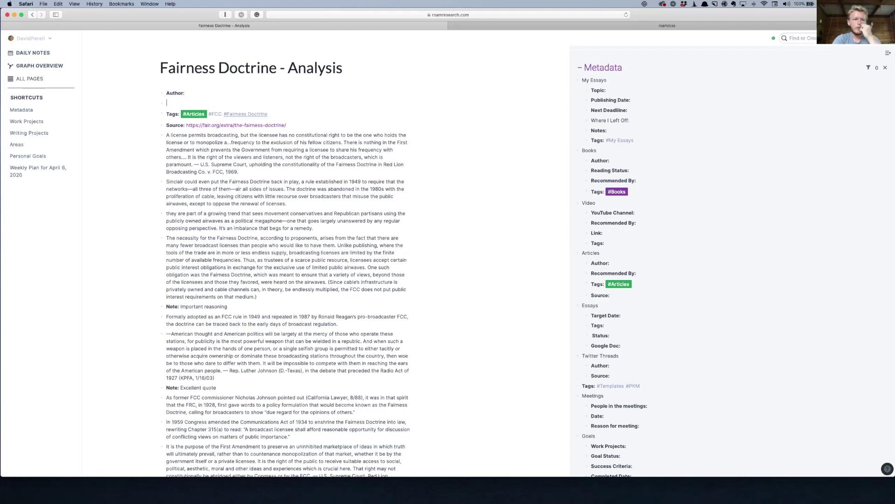
- Delete the empty block between Author and Tags in the page's metadata
key(BackSpace)
key(BackSpace)
click(404, 192)
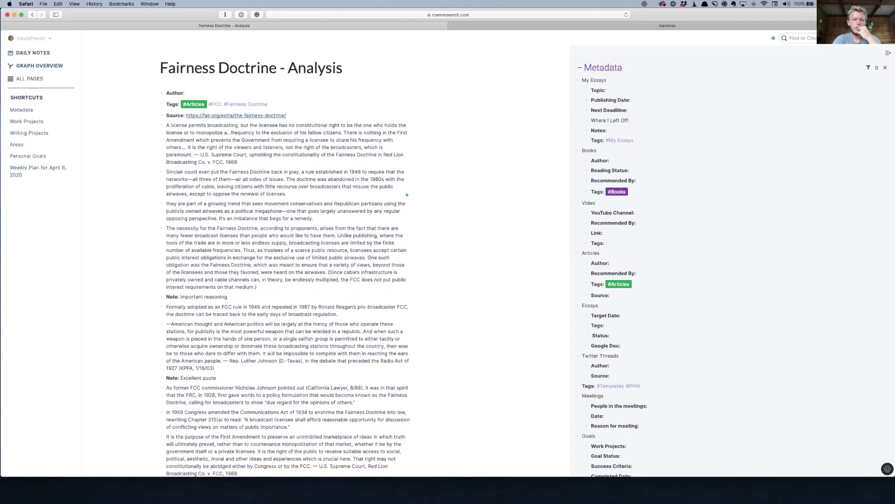
- Find "reasoning" on the page and clear the text of the "Note: Important reasoning" block
key(super+f)
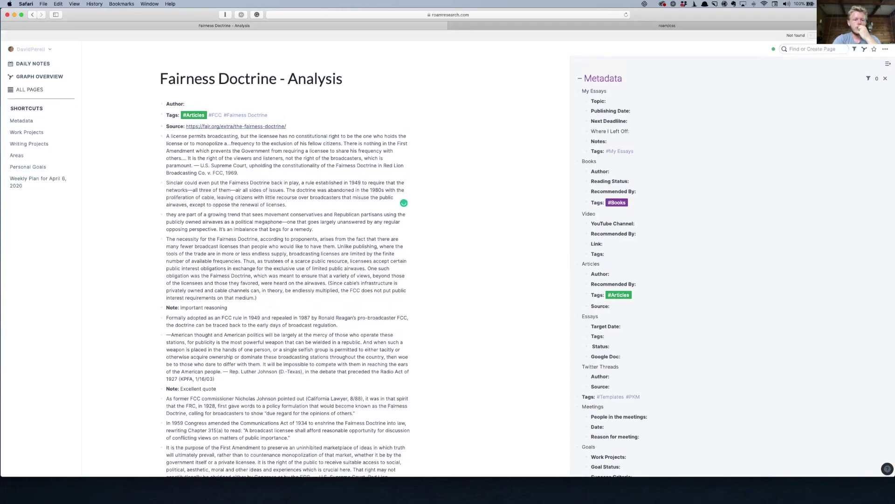
text(reasoning)
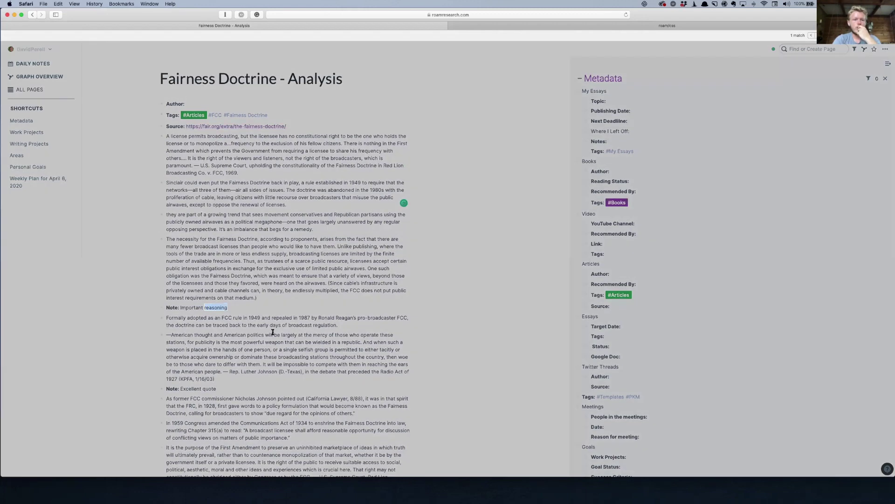
click(231, 311)
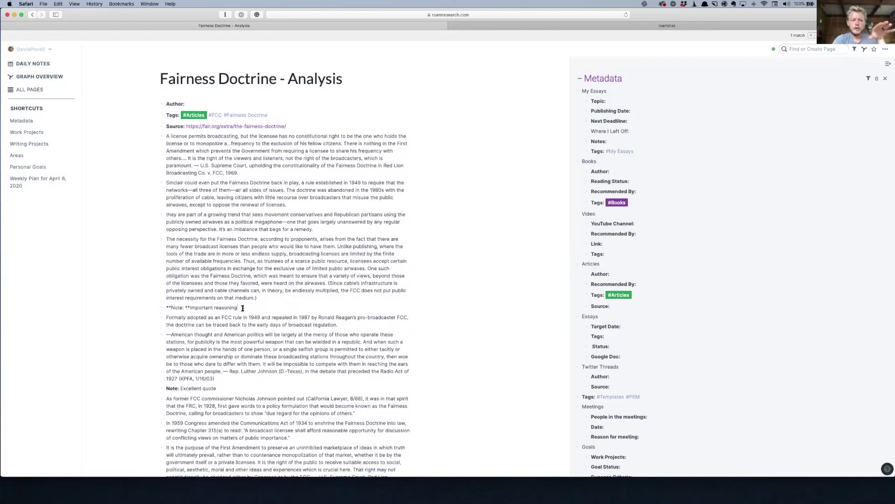
drag(237, 306, 167, 308)
key(BackSpace)
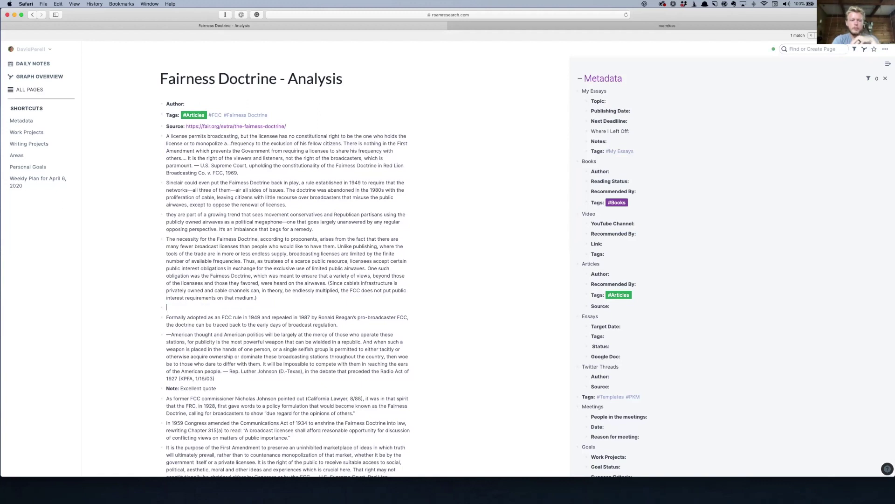
- Tag the paragraph starting "The necessity for the Fairness Doctrine" with #important and delete the empty block below it
click(167, 239)
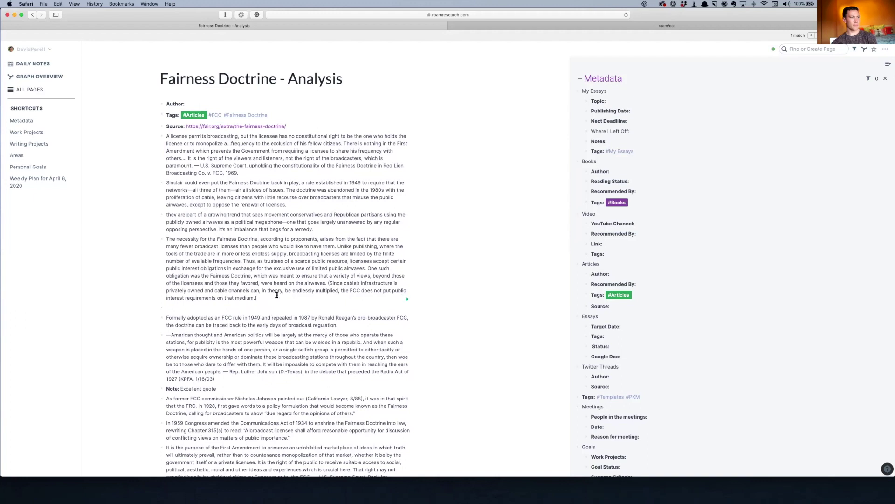
text(#)
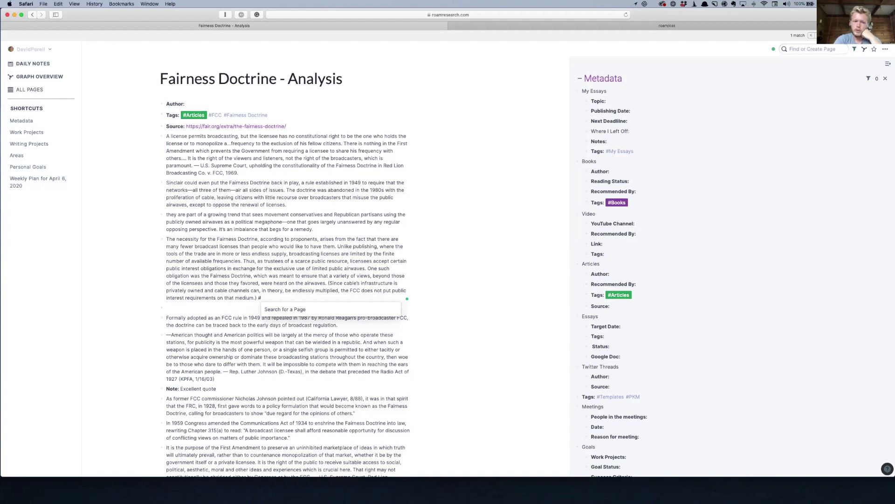
text(important)
key(Escape)
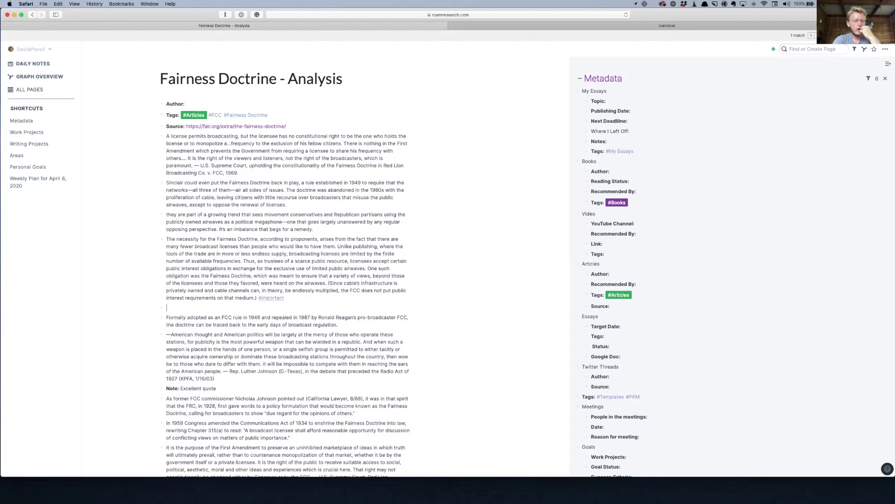
key(BackSpace)
click(215, 368)
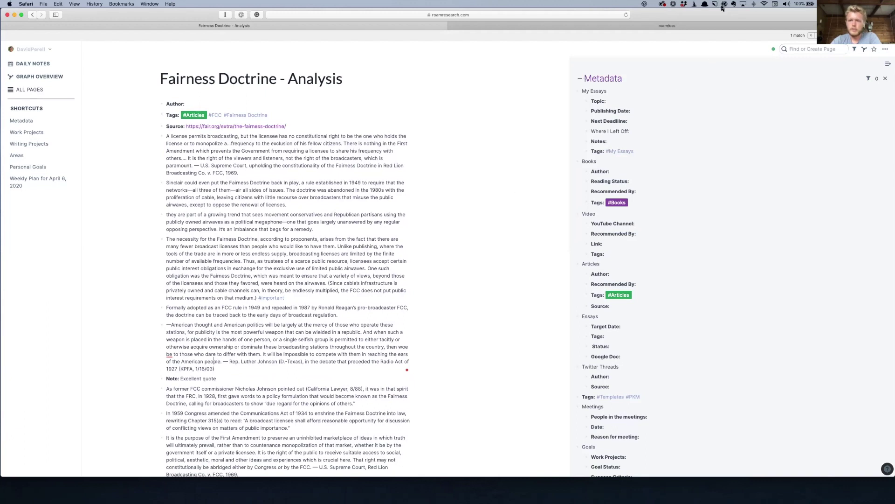
- Filter the Fairness Doctrine - Analysis page to include only blocks linked to important
click(854, 49)
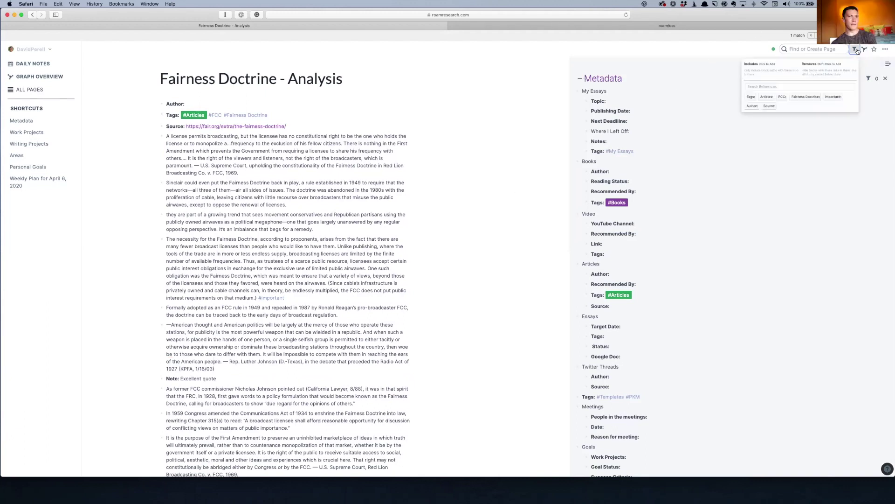
click(750, 102)
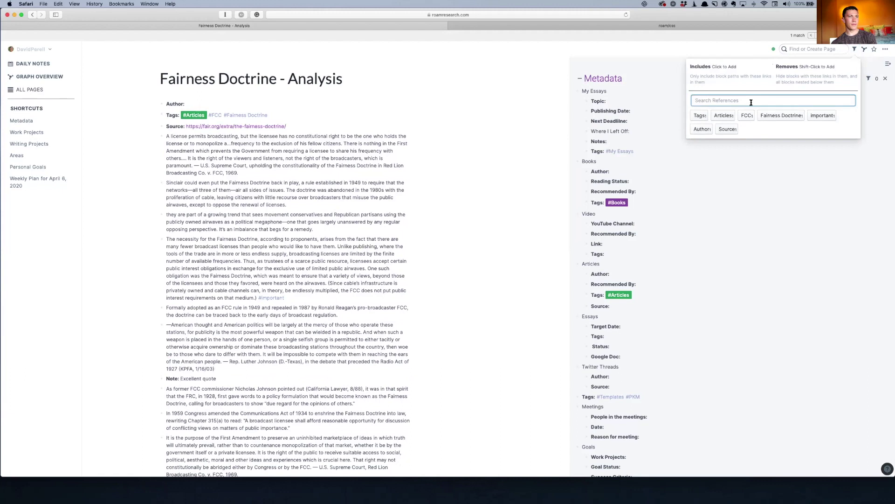
text(imp)
click(716, 117)
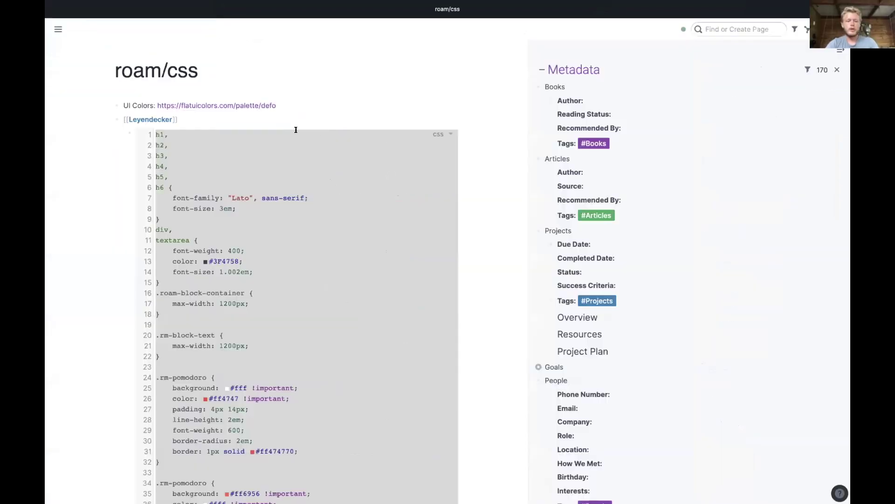
- Search the other Roam database for "Roam v2" and open the Roam Course V2 page
key(super+u)
text(Roam )
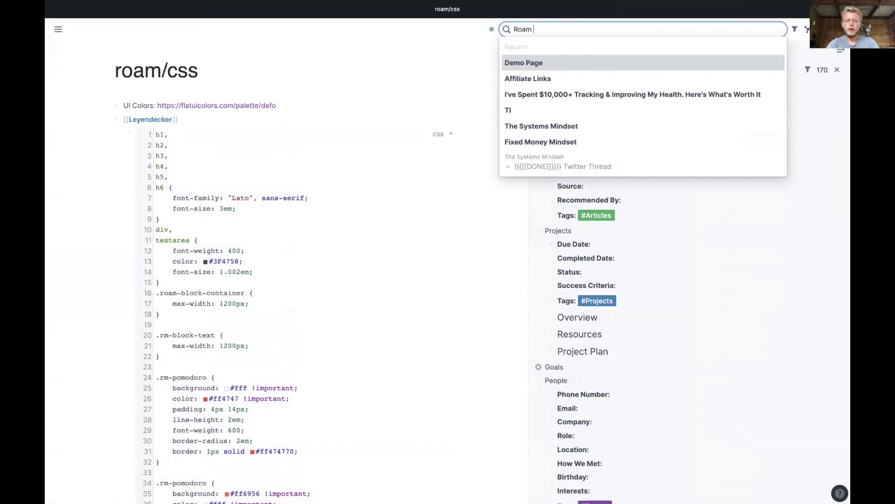
text(v2)
key(Down)
key(Return)
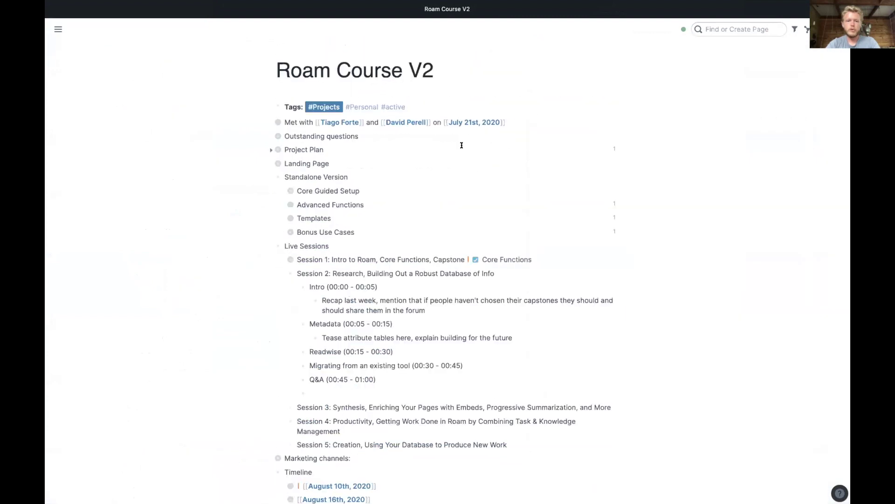
- Expand the August 10th, August 16th and August 17th, 2020 entries in the Timeline to review their tasks
scroll(384, 188, down, 7)
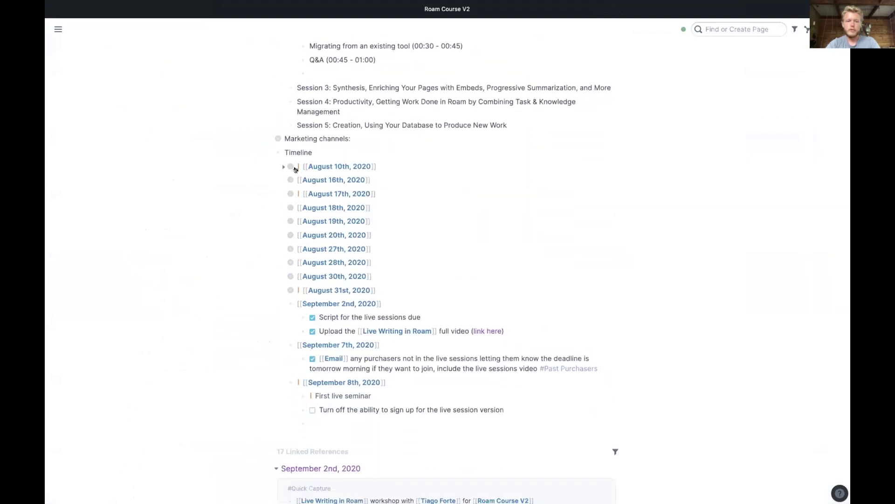
click(284, 167)
click(283, 204)
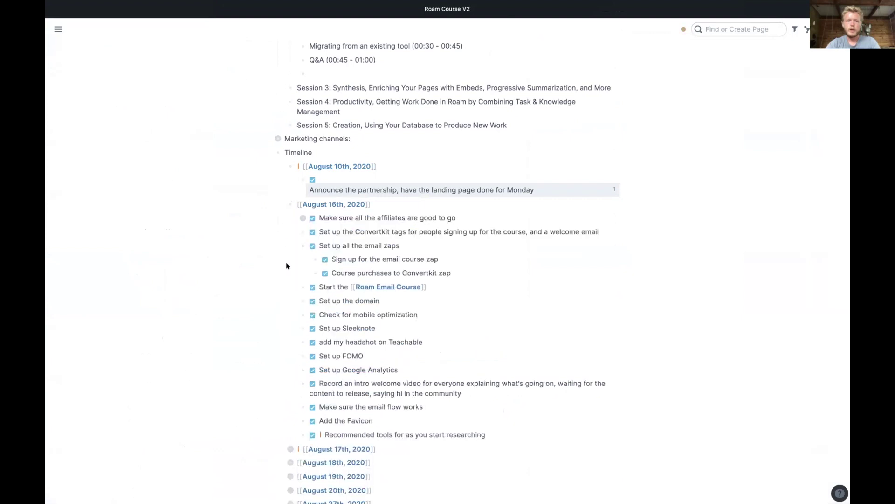
scroll(280, 338, down, 3)
click(282, 333)
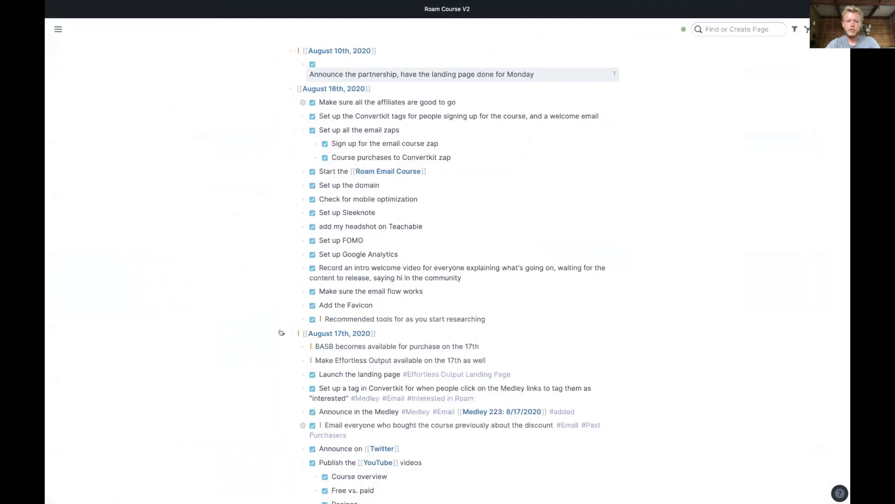
scroll(281, 332, down, 5)
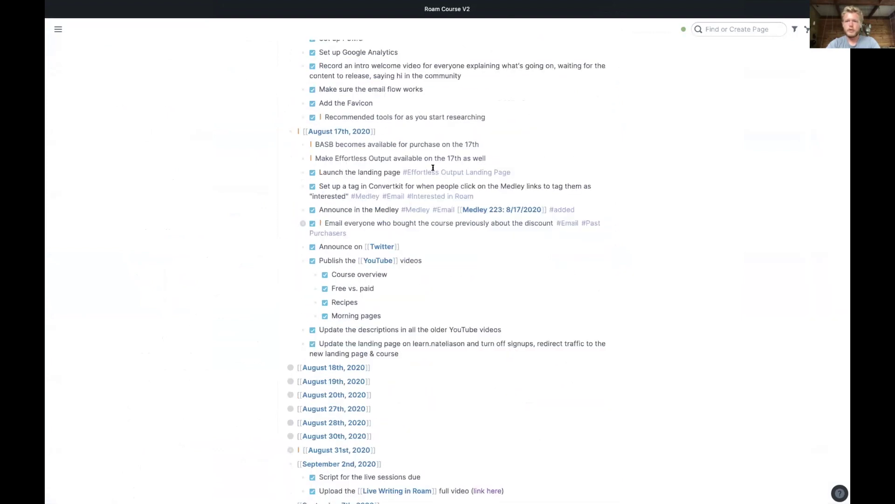
- Filter the Roam Course V2 page to include only blocks linked to TODO
scroll(433, 167, up, 10)
click(795, 29)
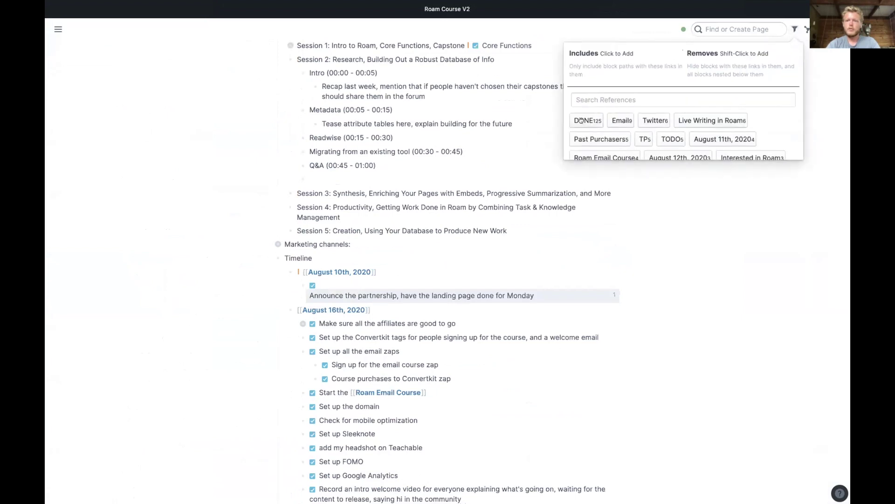
scroll(581, 120, down, 1)
click(669, 96)
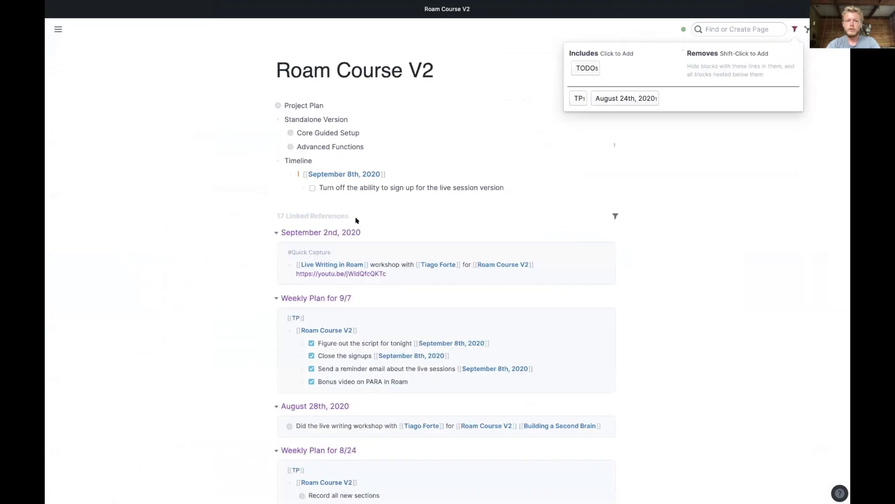
- Expand Core Guided Setup, its Productivity: Managing Your Work in Roam block, and Advanced Functions to show the open tasks
click(283, 134)
click(283, 133)
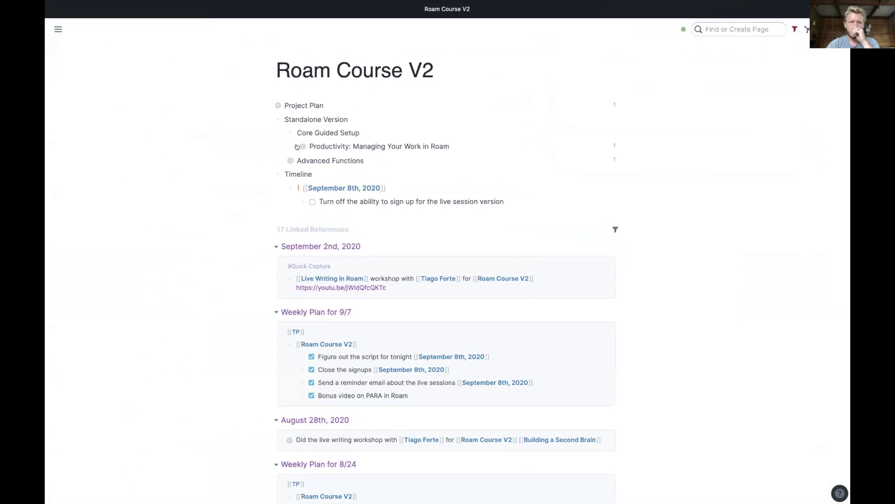
click(297, 146)
click(282, 174)
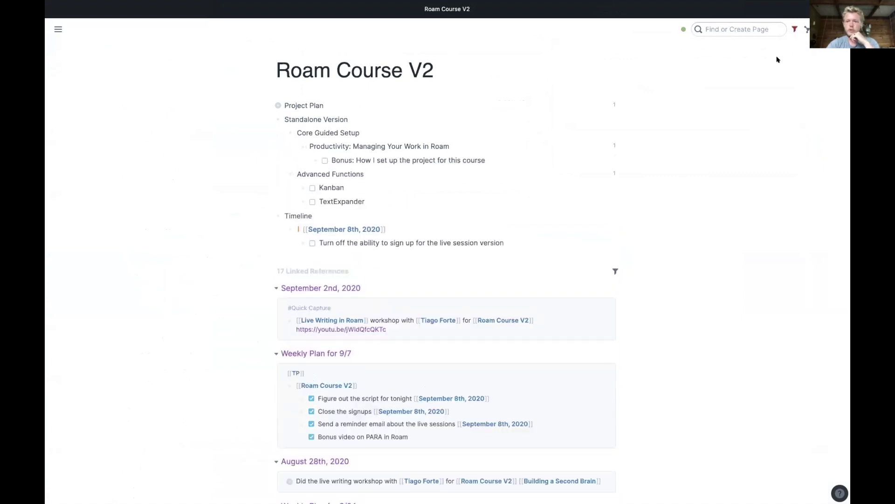
- Replace the TODO filter with an Email filter and expand the August 18th, 2020 Timeline entry
click(795, 29)
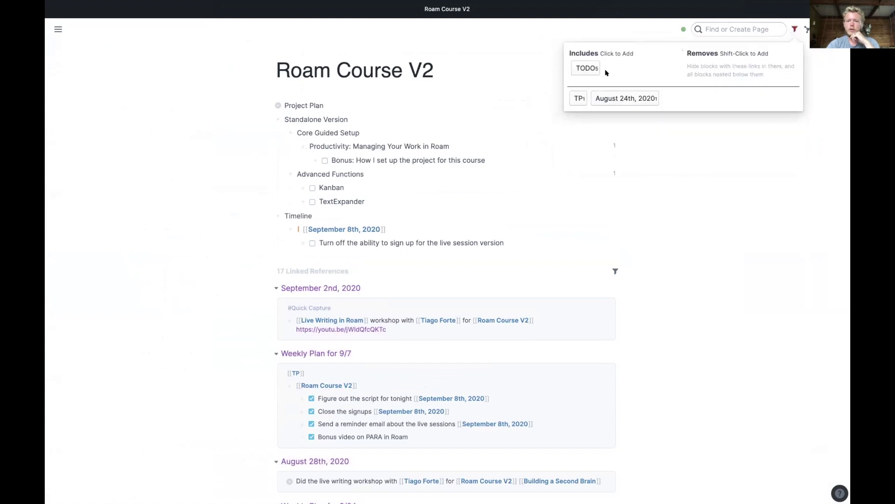
click(588, 68)
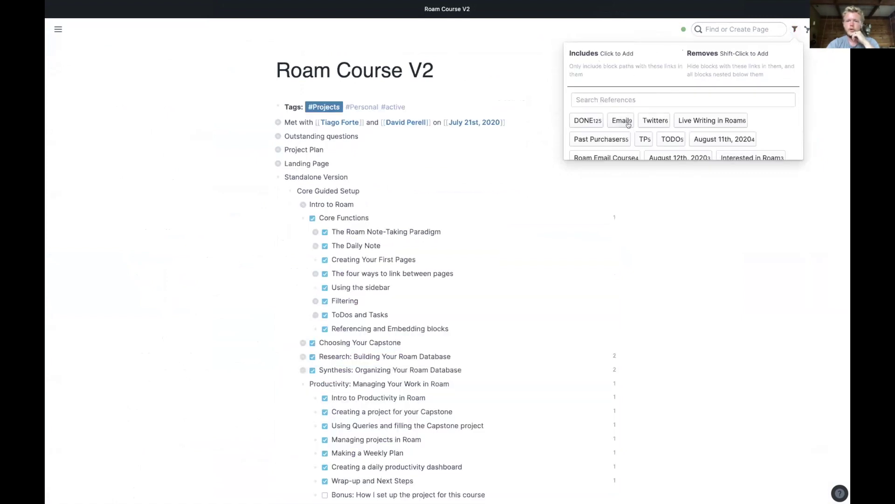
click(628, 124)
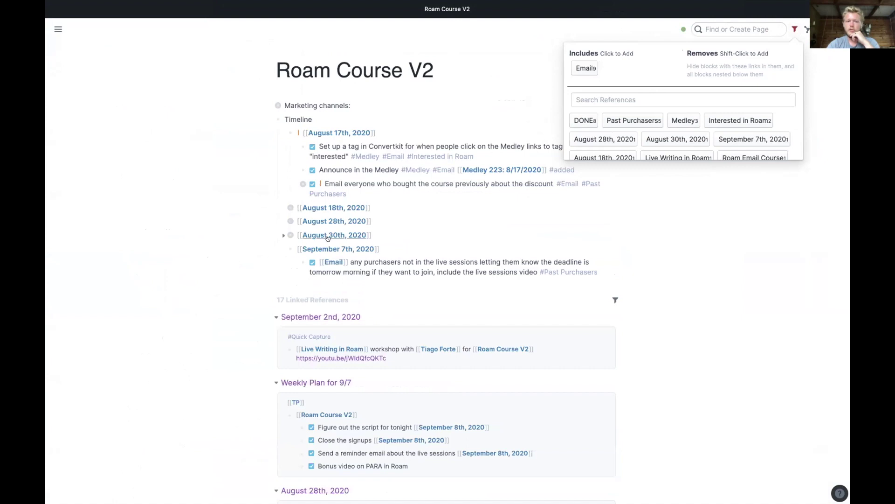
click(284, 208)
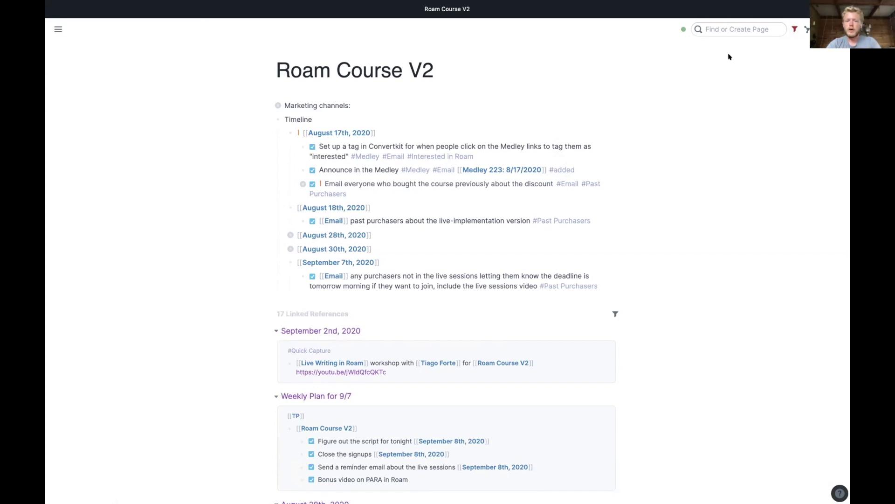
click(794, 29)
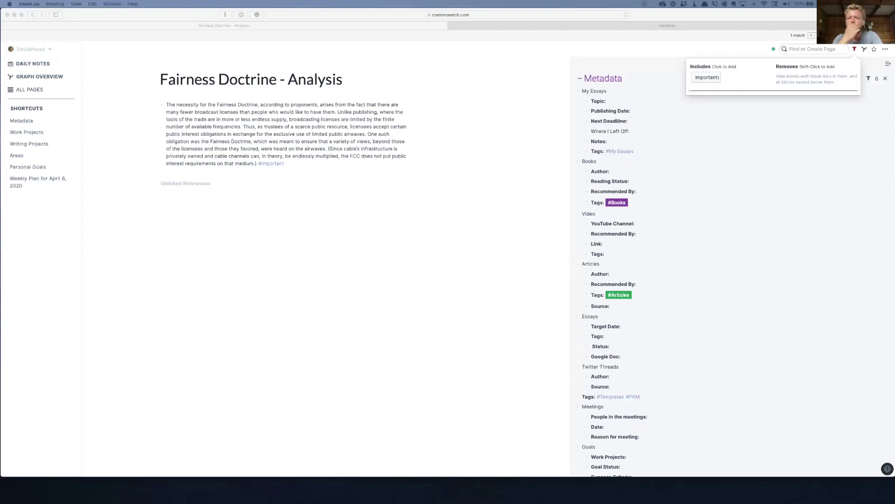
- Remove the important filter from the Fairness Doctrine - Analysis page and dismiss the filter options
click(754, 90)
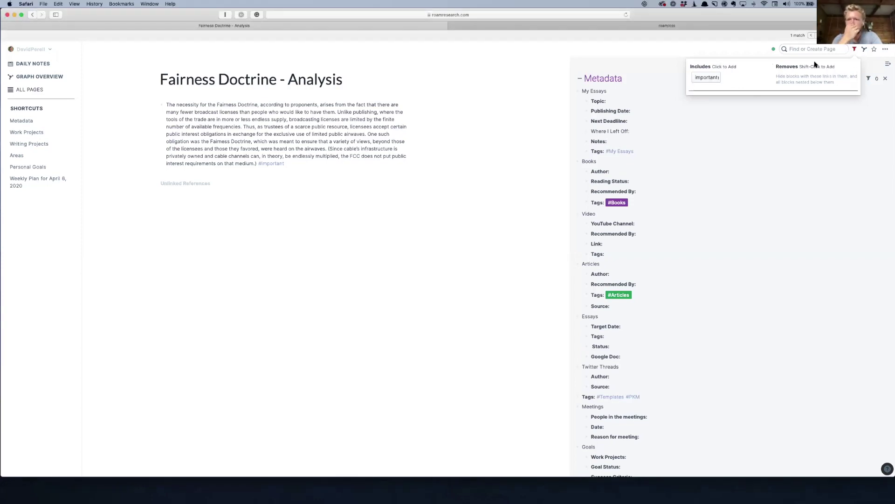
click(707, 77)
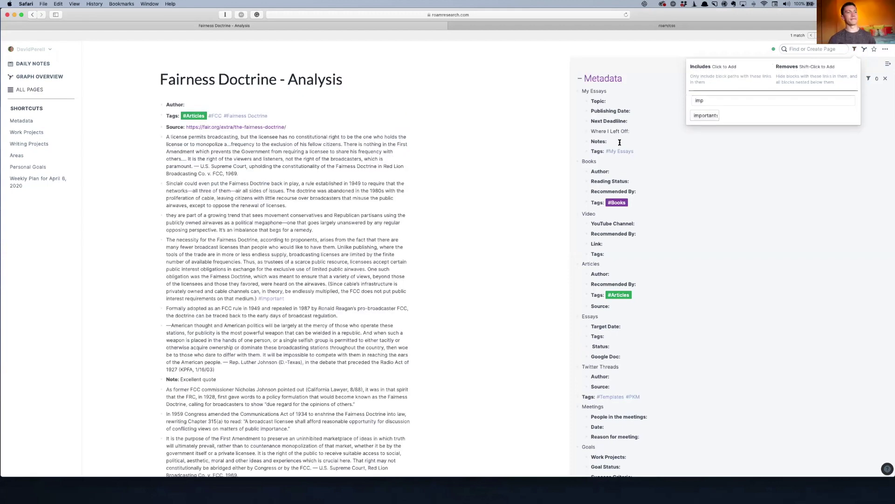
click(740, 218)
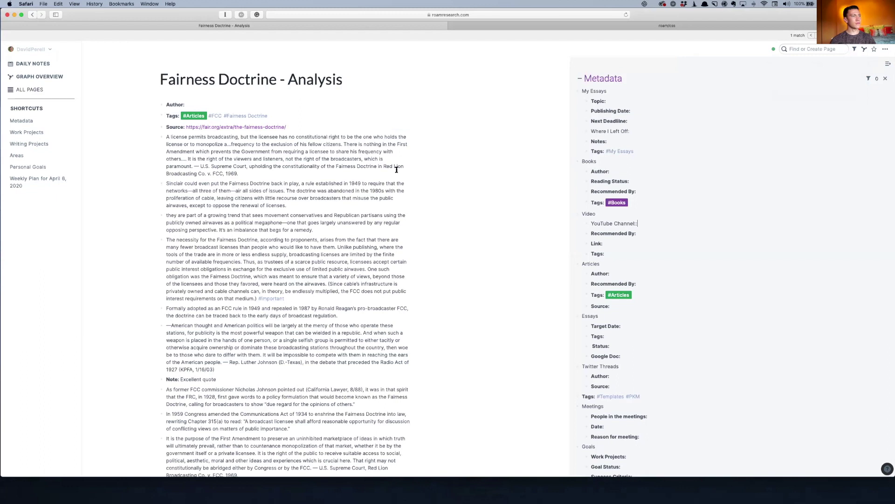
- Delete the "Note: Excellent quote" block and start a double-bracketed hash tag at the end of the American thought quotation above it
drag(217, 380, 163, 379)
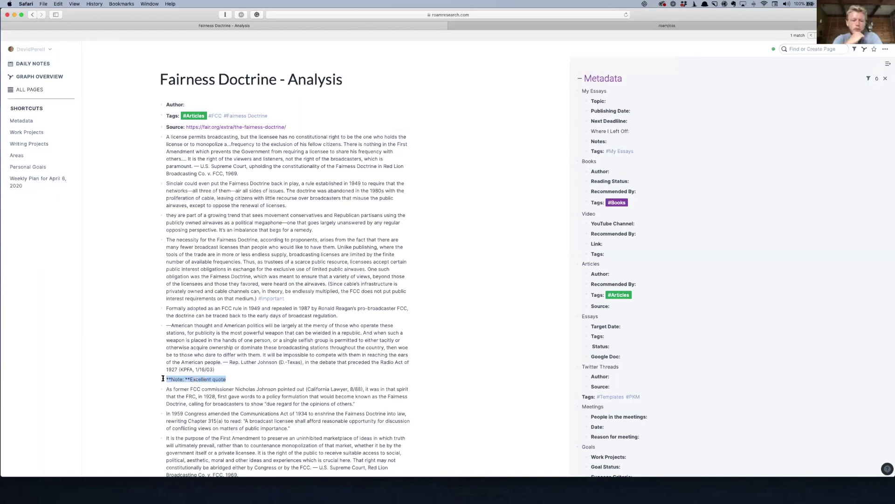
key(BackSpace)
key(BackSpace)
text(#[[E)
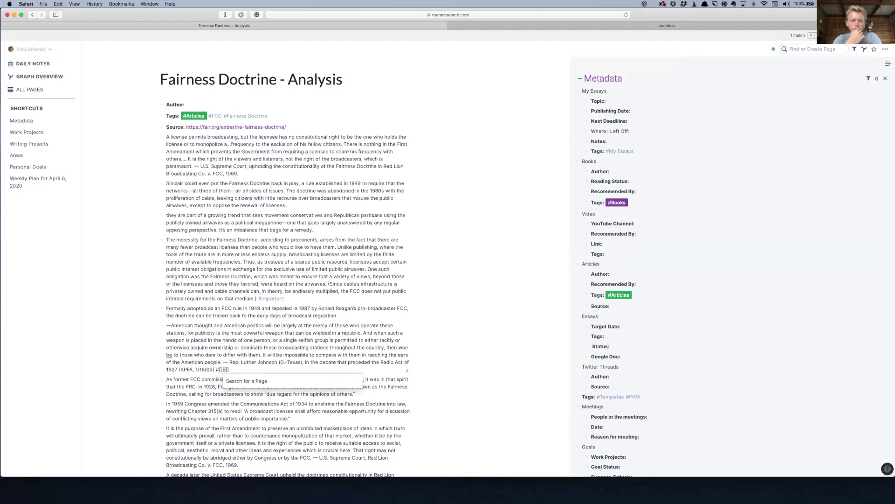
text(xcellent)
key(BackSpace)
key(BackSpace)
key(BackSpace)
key(BackSpace)
key(BackSpace)
key(BackSpace)
key(BackSpace)
key(BackSpace)
key(BackSpace)
key(BackSpace)
- Finish the Quote tag on the American thought quotation and add a Politics tag after it
text(Quote)
key(Return)
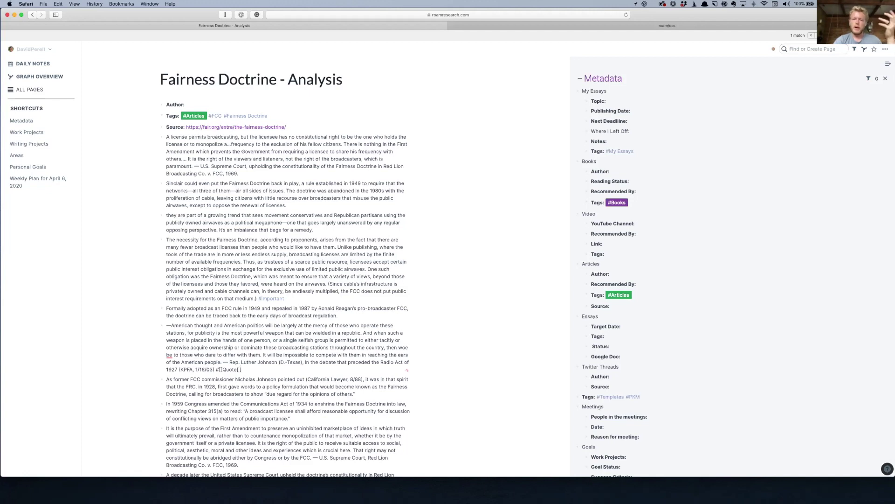
text(#)
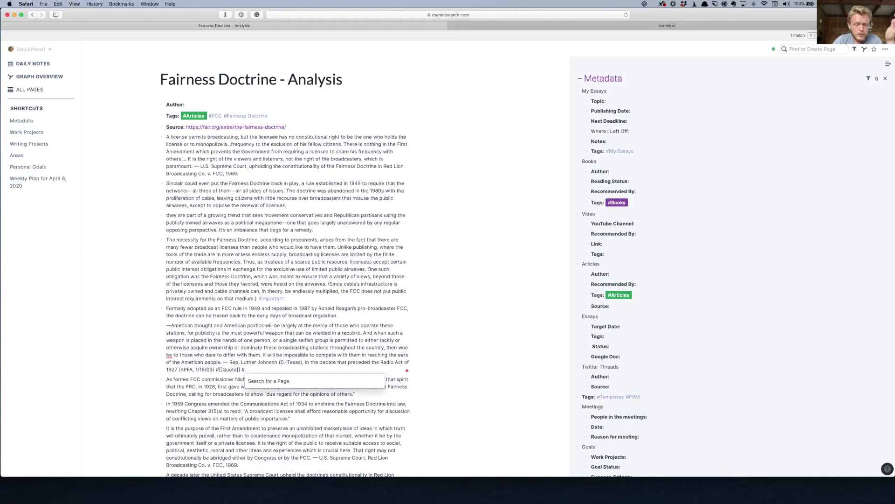
text([[Politic)
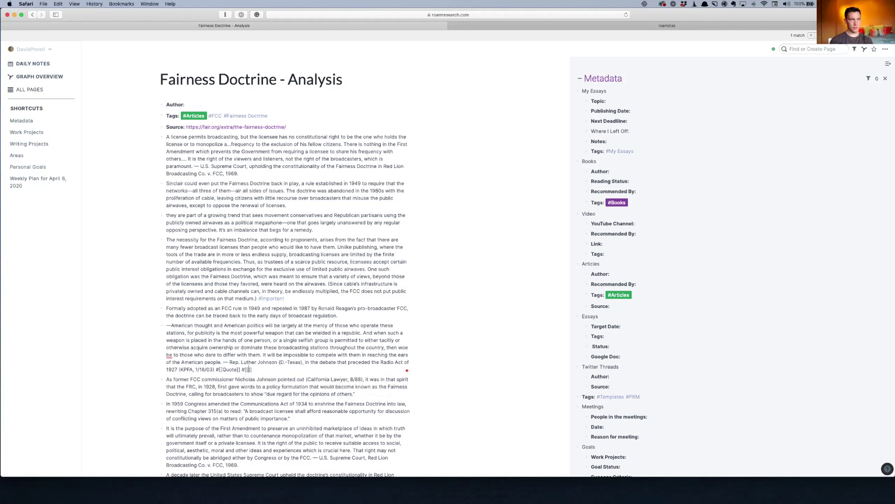
text(s)
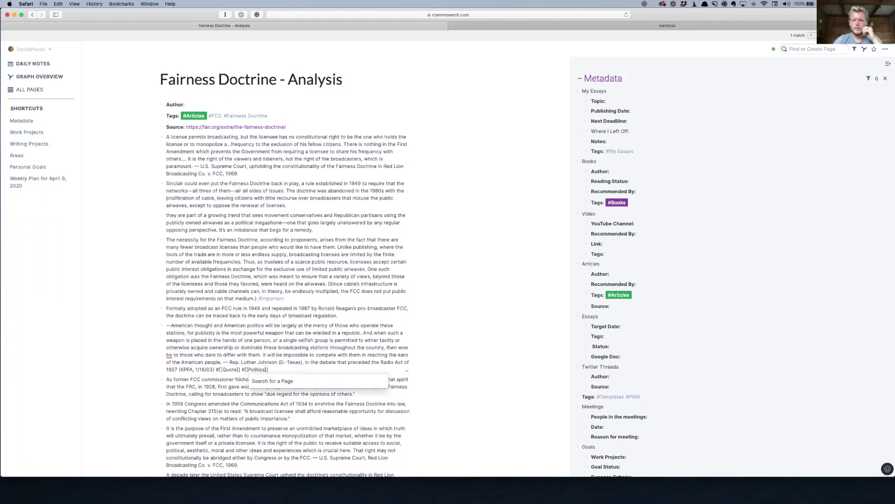
key(Escape)
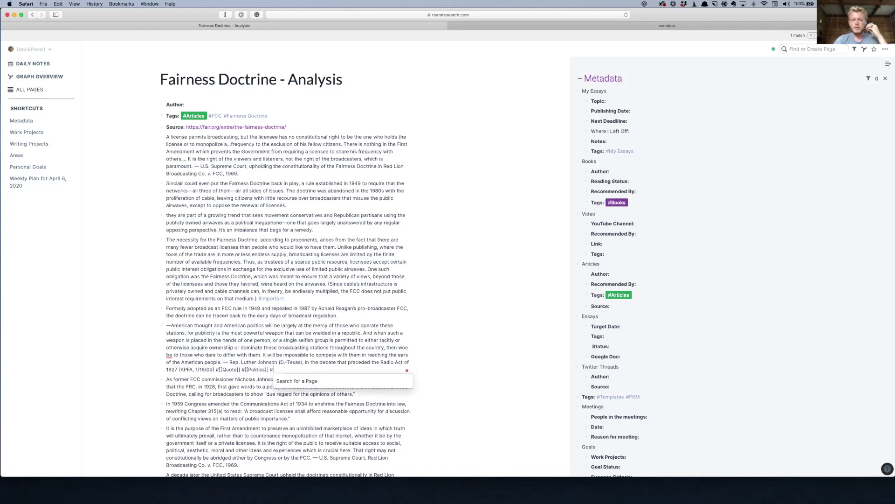
- Add an America tag after the Politics tag on the American thought quotation and leave the block
text([AMeric)
key(BackSpace)
key(BackSpace)
key(BackSpace)
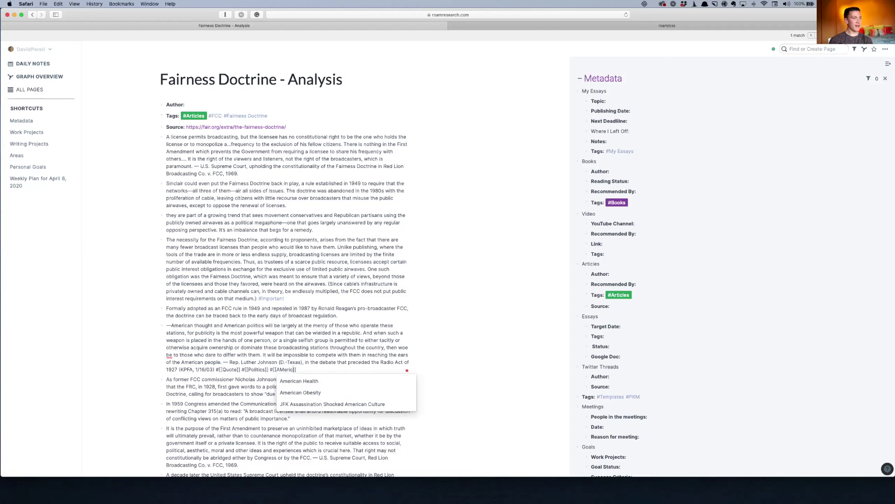
key(BackSpace)
key(BackSpace)
text(mer)
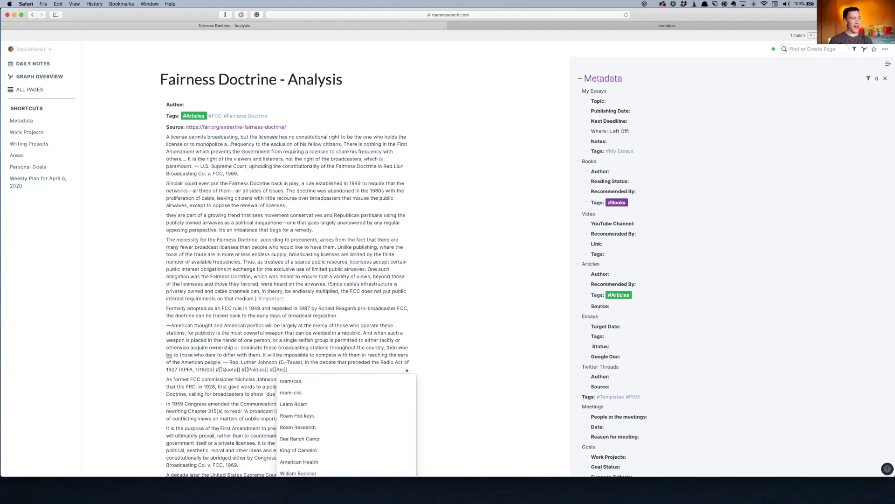
text(ica)
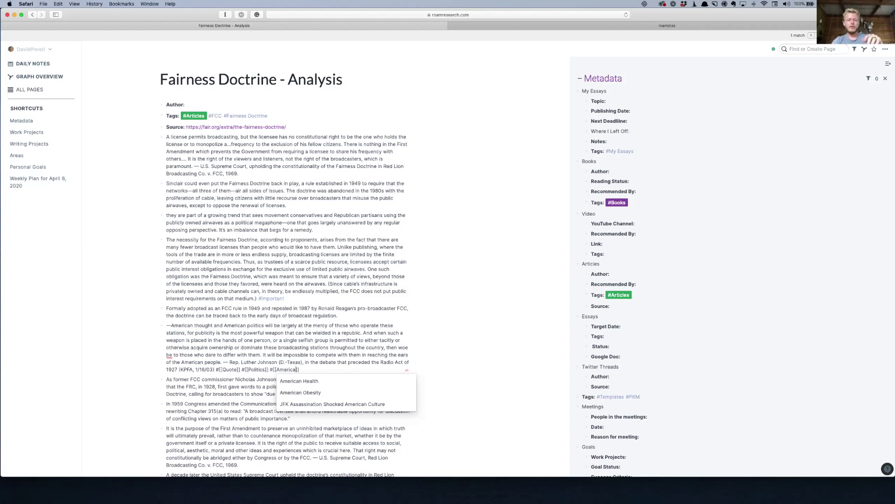
key(Right)
key(Right)
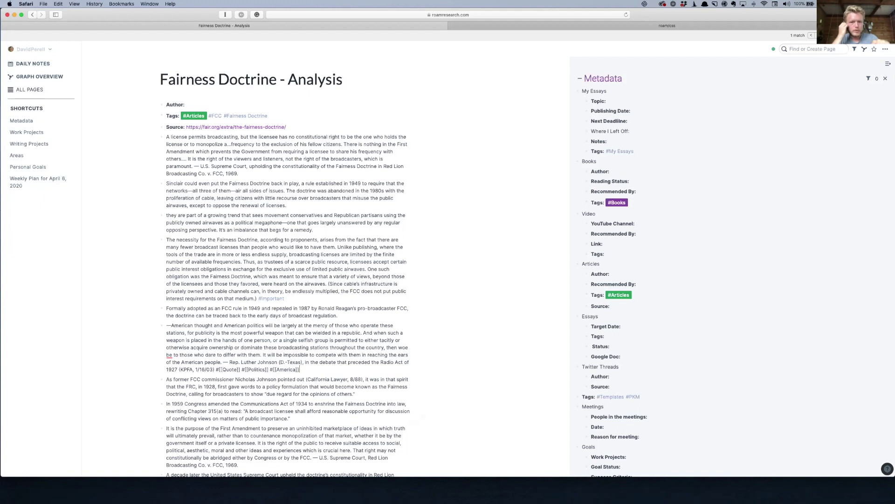
click(401, 393)
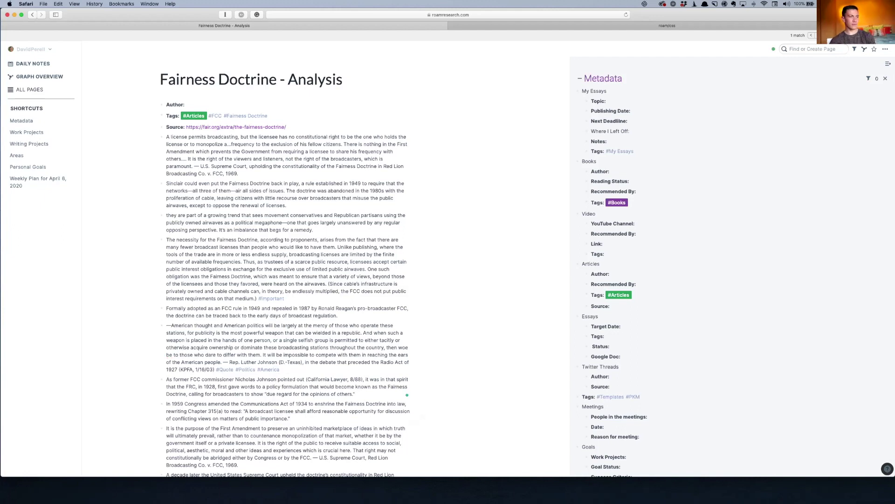
- Open the Quote tag's page, view the filter options for its linked references, and dismiss them
click(225, 369)
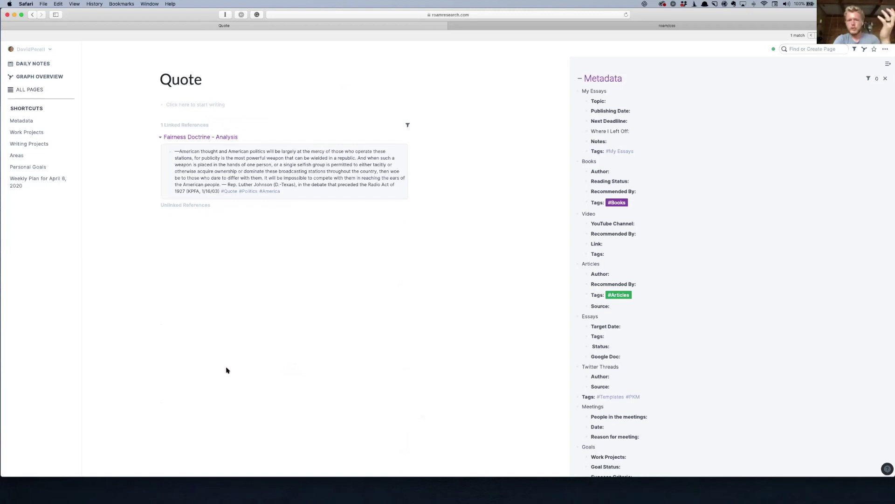
click(854, 48)
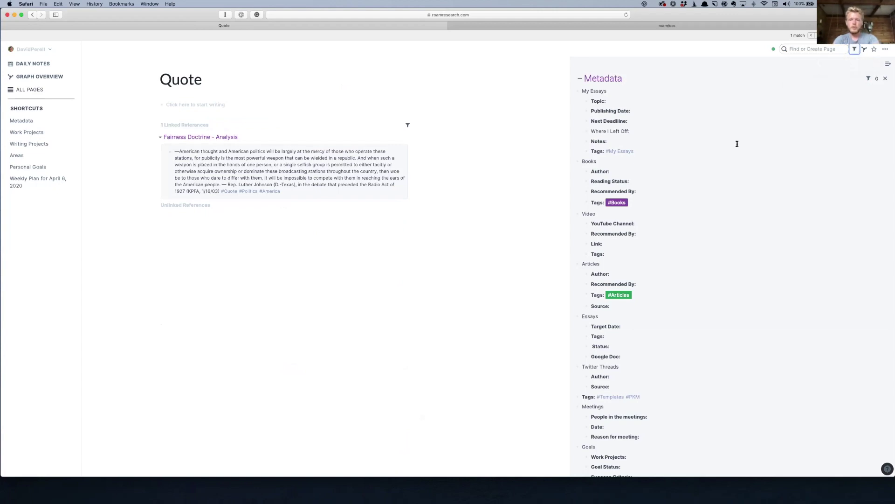
scroll(737, 143, down, 1)
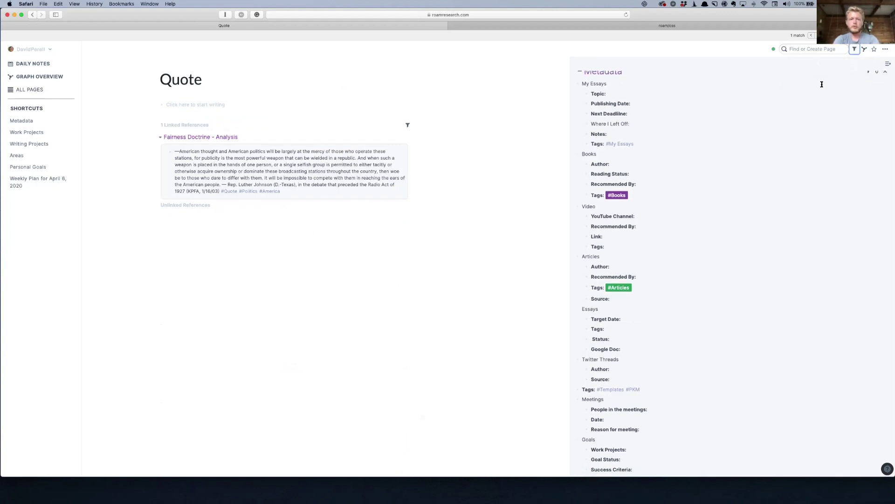
click(409, 127)
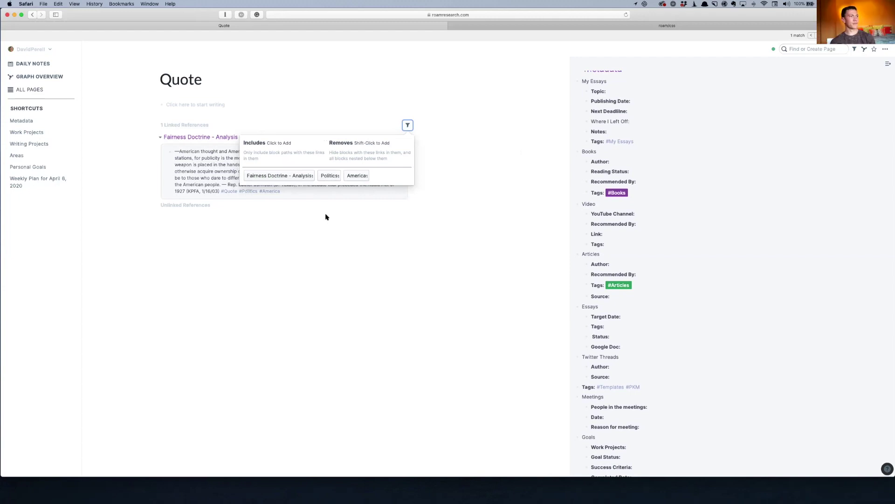
click(326, 216)
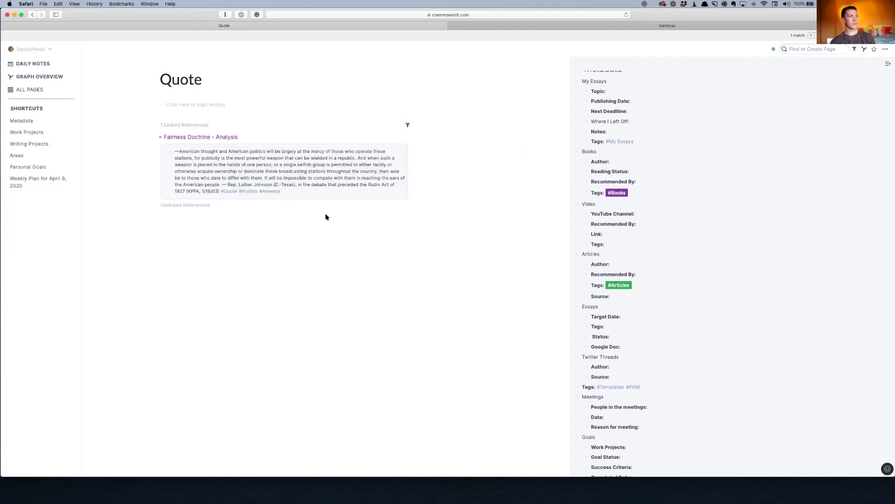
- Rename the Quote page to Quotes
click(201, 79)
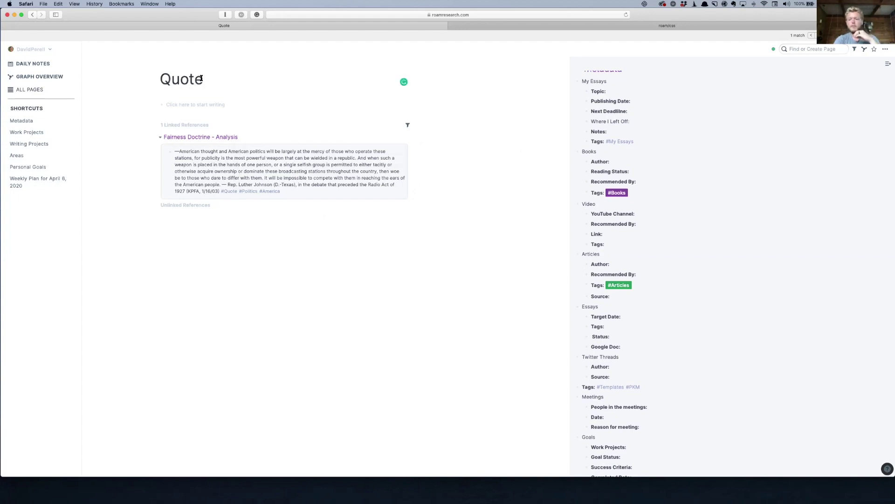
text(s)
click(194, 236)
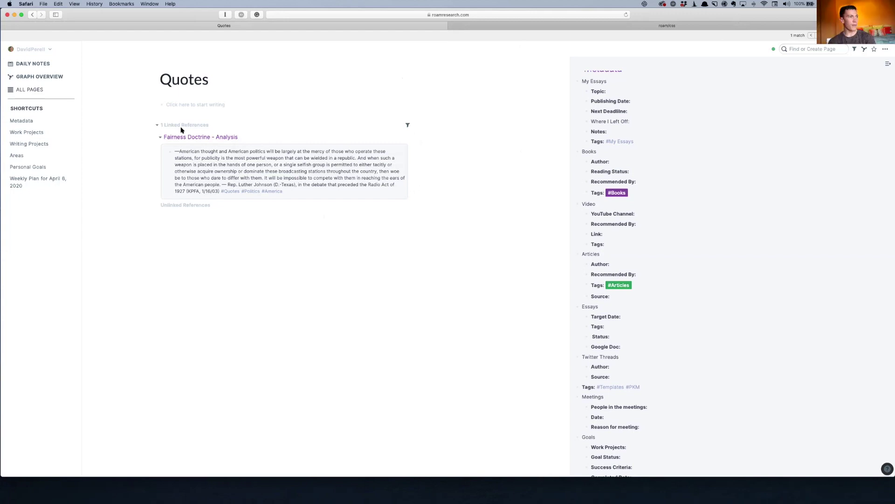
- Return to the Fairness Doctrine - Analysis page and turn "Media Access Project" in the Washington Post column block into a page link
click(187, 137)
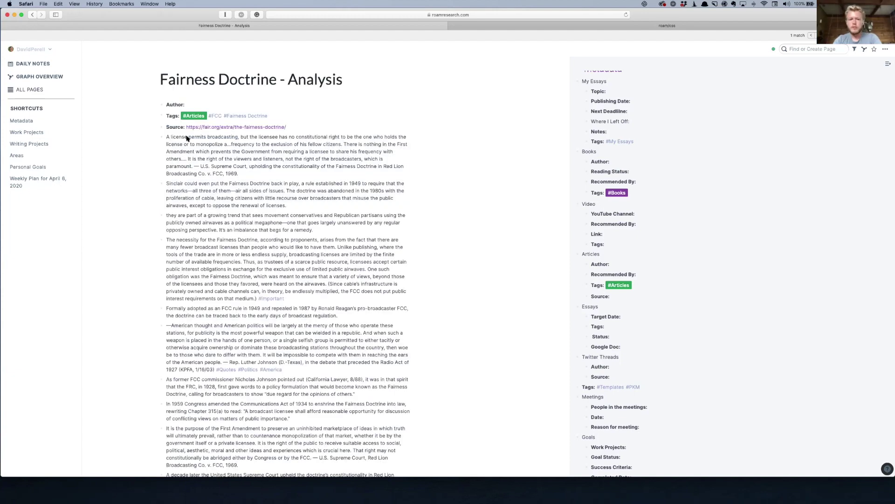
scroll(191, 137, down, 2)
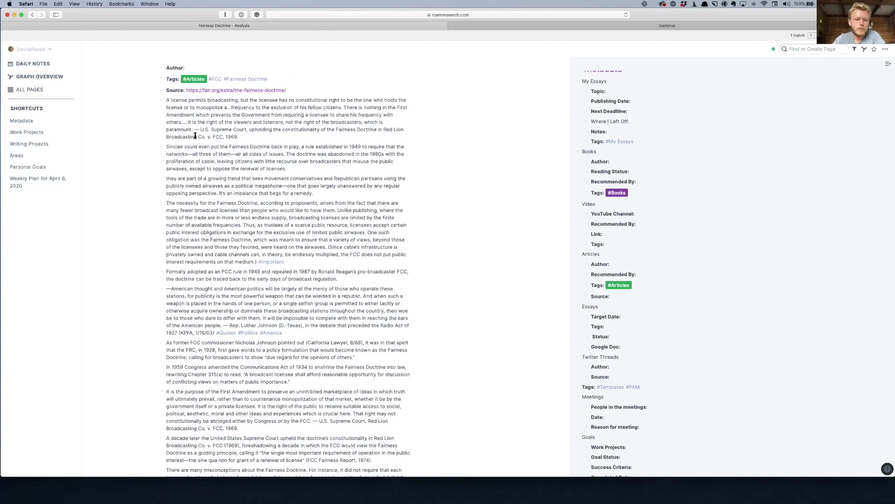
scroll(195, 136, up, 2)
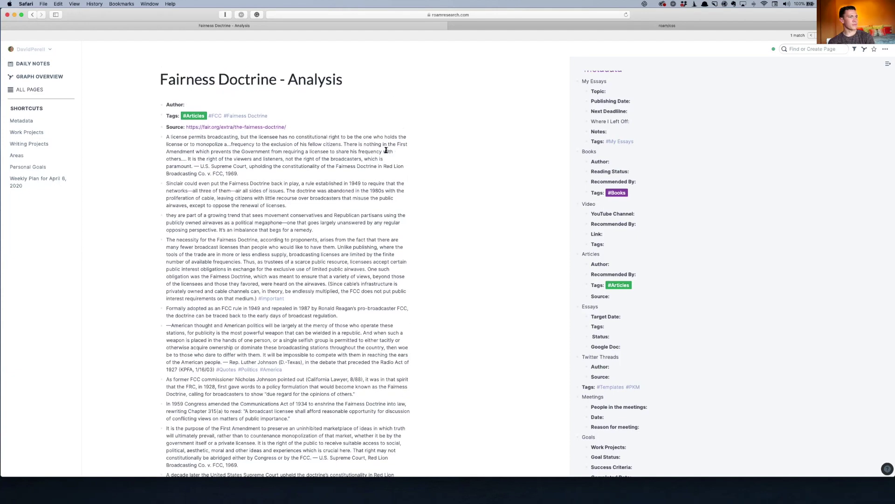
scroll(387, 151, down, 15)
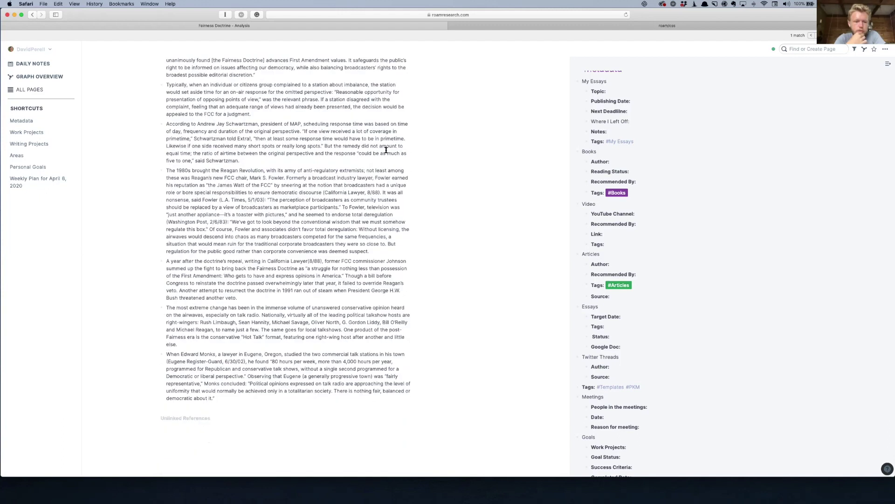
scroll(386, 150, up, 3)
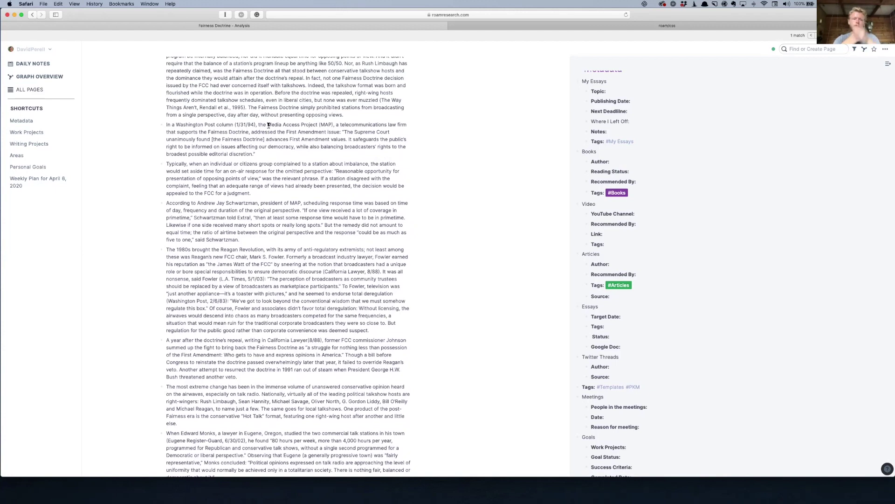
drag(268, 125, 317, 125)
text([[)
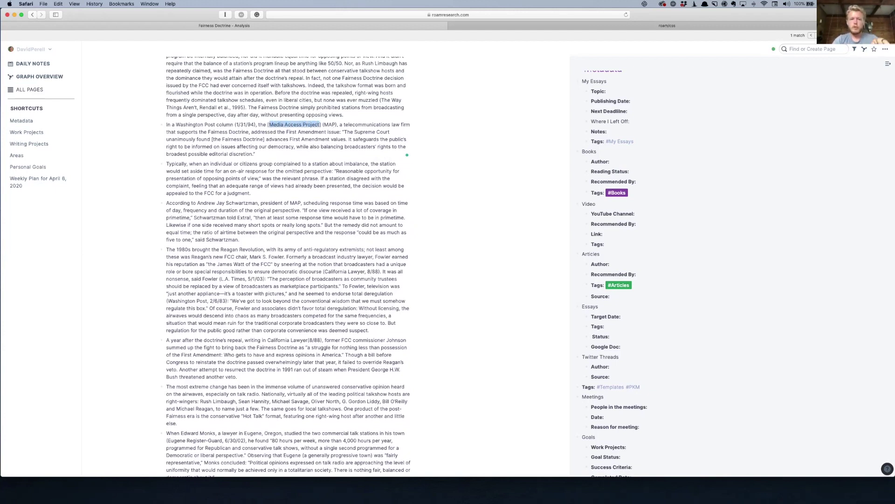
click(270, 173)
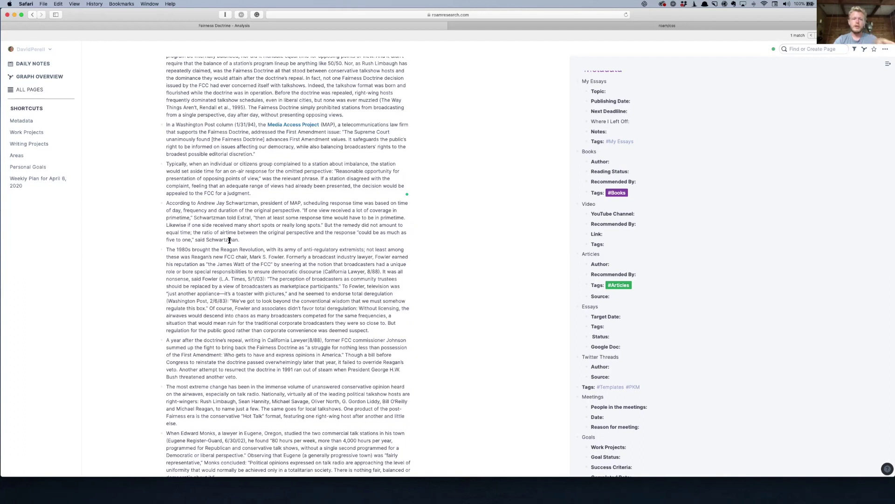
- Turn "Reagan Revolution" in the block about the 1980s into a page link
drag(221, 248, 249, 248)
click(243, 232)
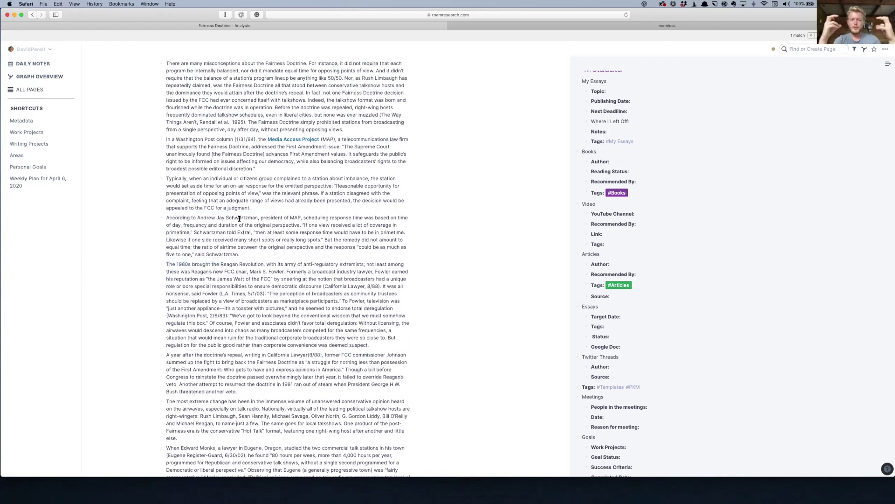
drag(221, 263, 263, 262)
text([[)
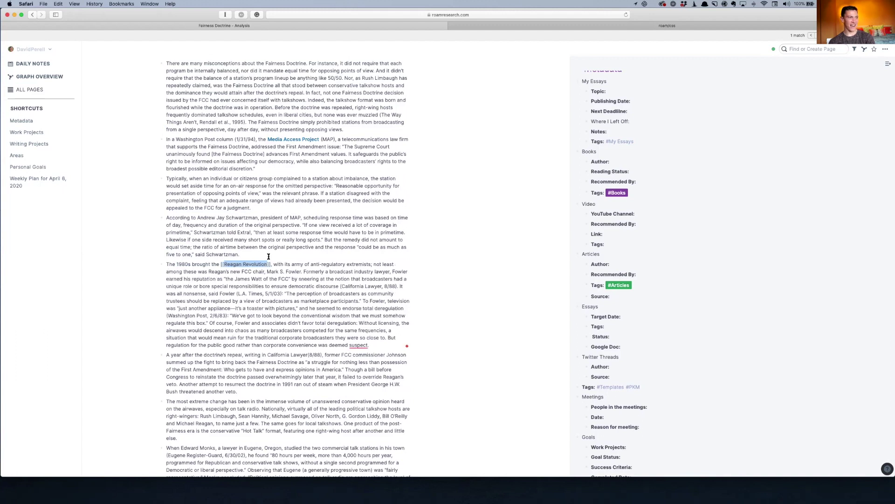
click(285, 189)
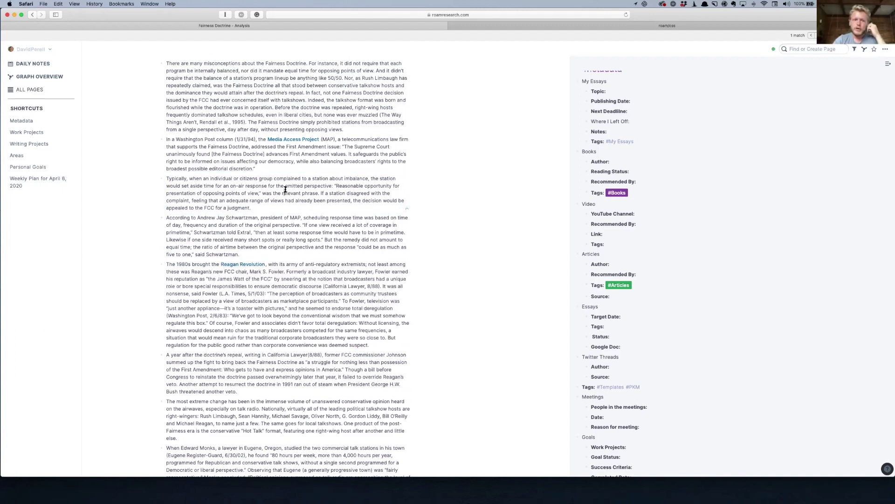
- Add an #Inbox tag to the end of the Fairness Doctrine - Analysis page's Tags line and follow that tag
scroll(285, 189, up, 15)
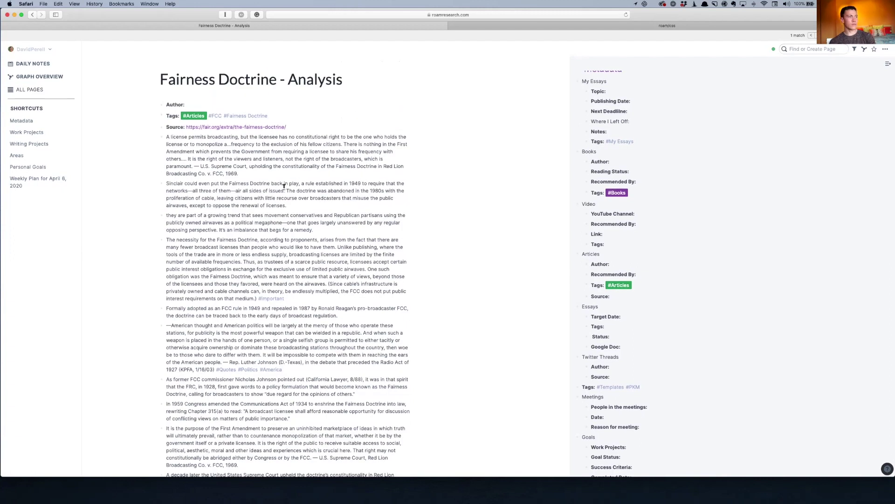
click(277, 116)
text(#Inbox)
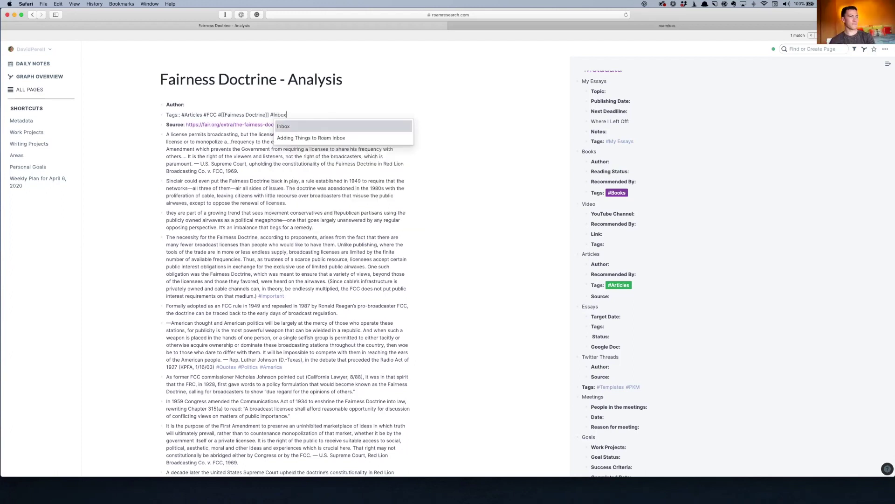
key(Escape)
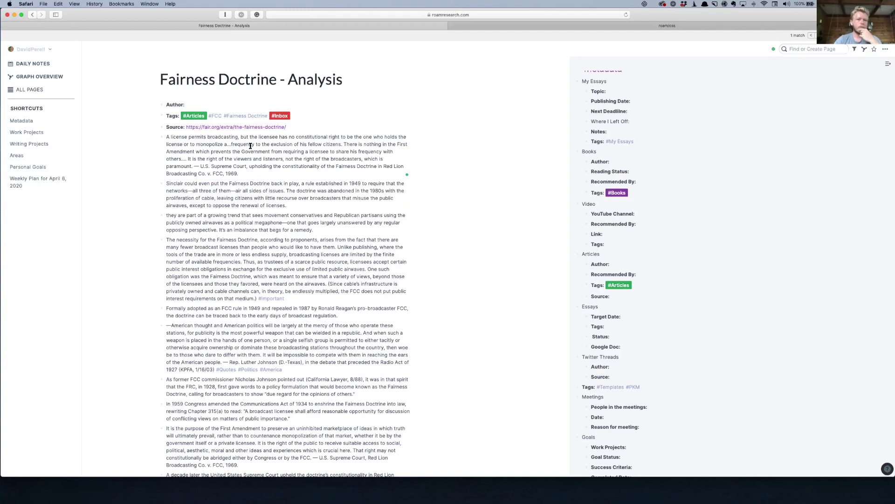
click(277, 117)
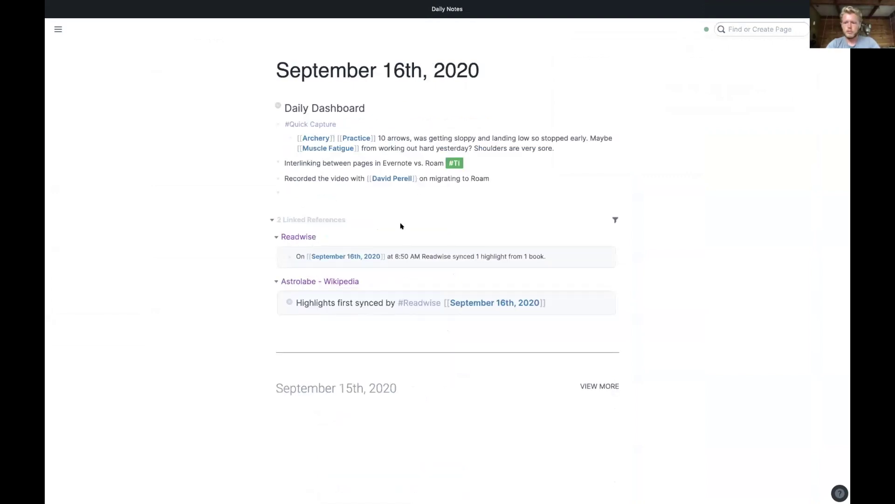
- From the September 16th, 2020 daily notes, find and open the Inbox page and look through its linked references
key(ctrl+u)
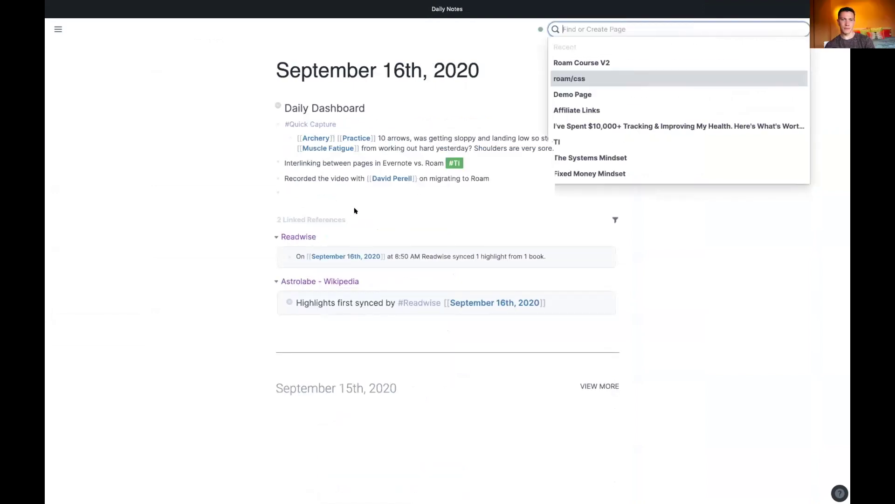
text(Inbo)
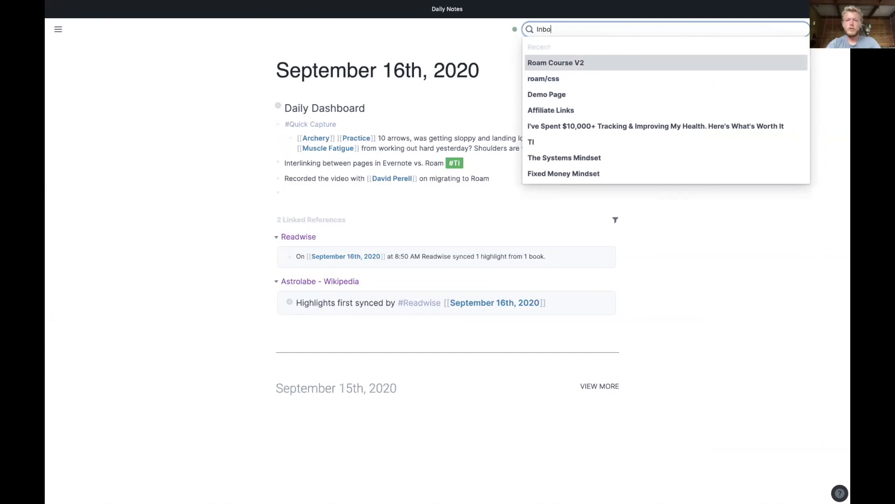
key(Down)
key(Down)
key(Down)
key(Down)
key(Down)
key(Down)
key(Down)
key(Down)
key(Return)
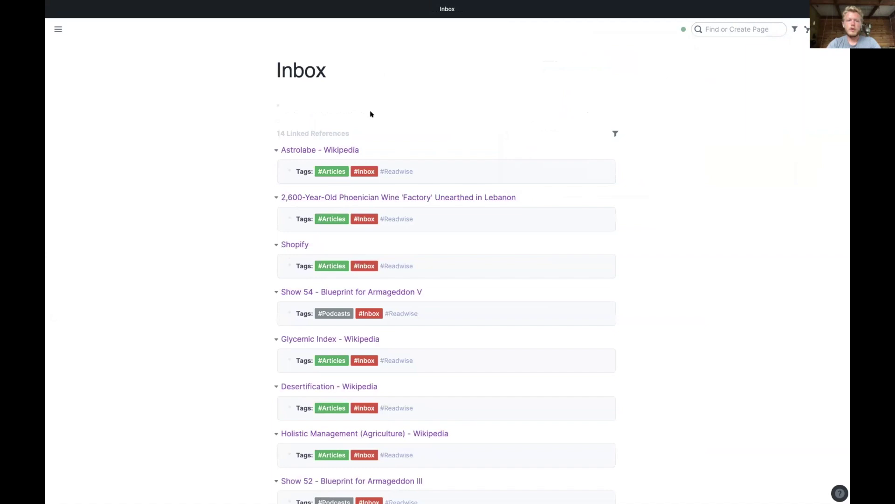
scroll(370, 114, down, 5)
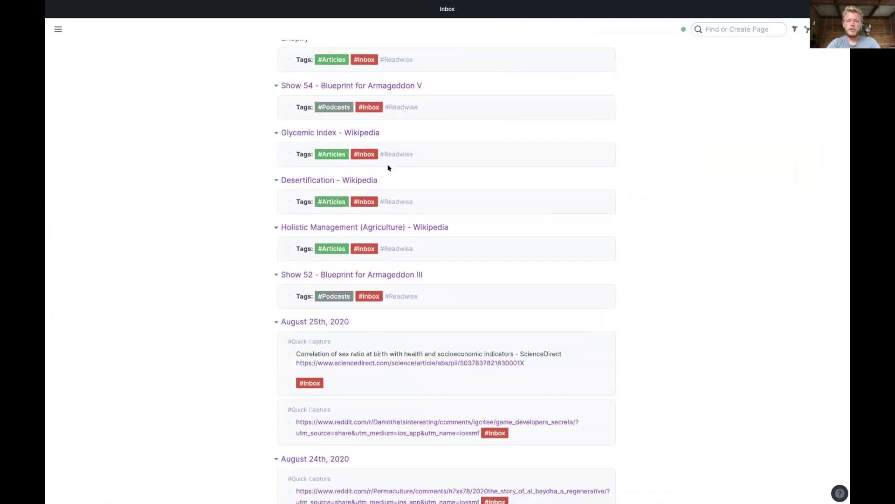
scroll(388, 168, up, 5)
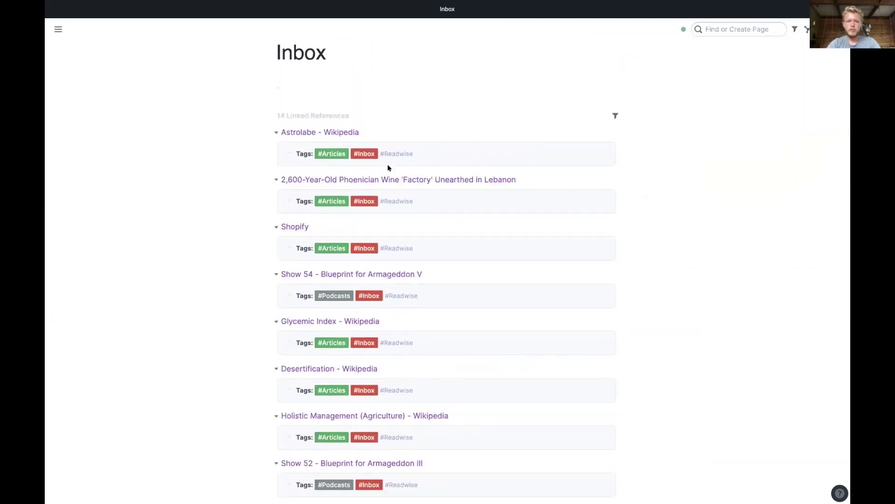
click(336, 133)
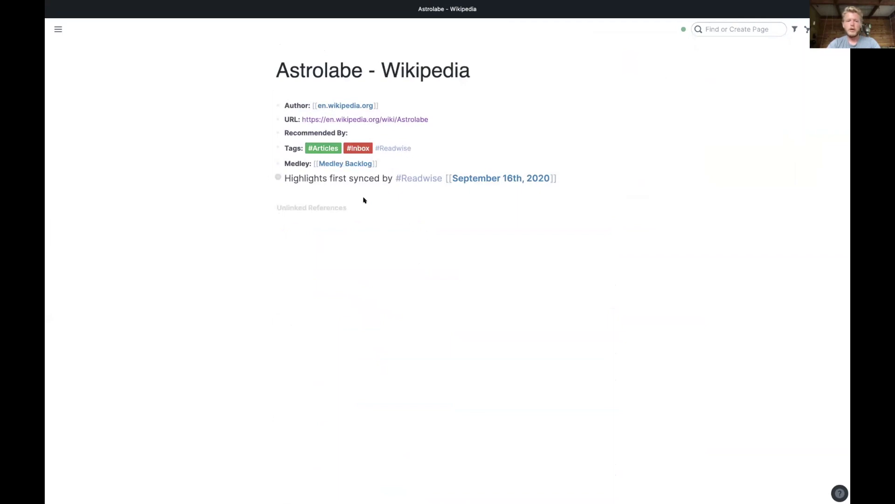
click(271, 177)
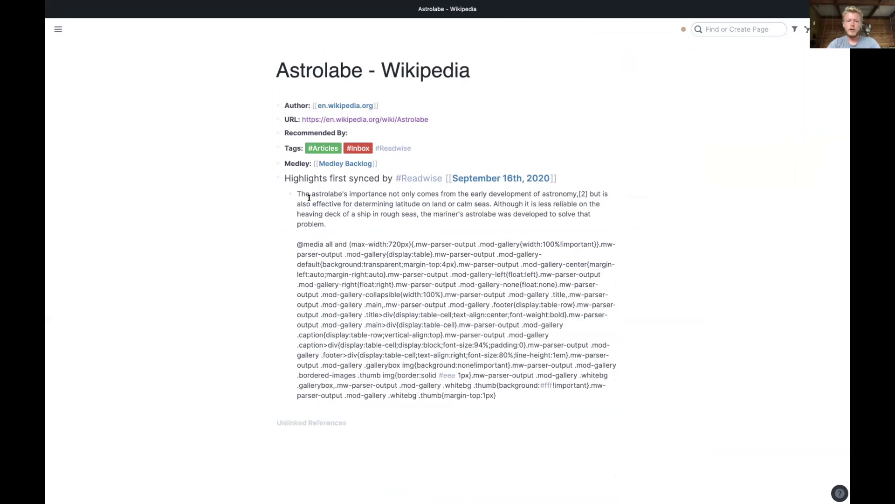
drag(333, 223, 504, 371)
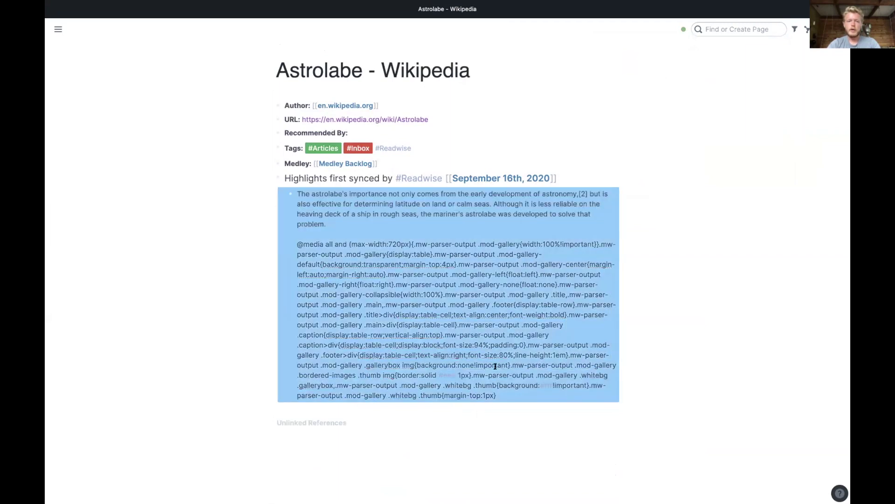
click(498, 370)
drag(363, 231, 328, 224)
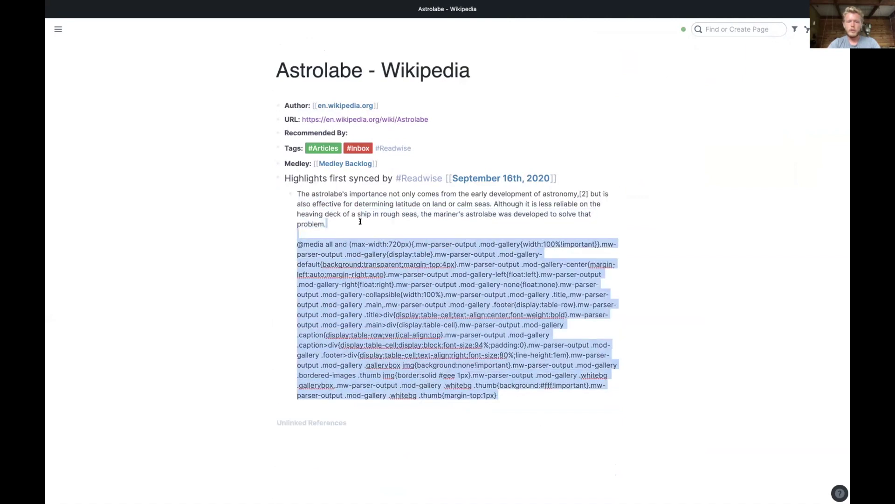
key(BackSpace)
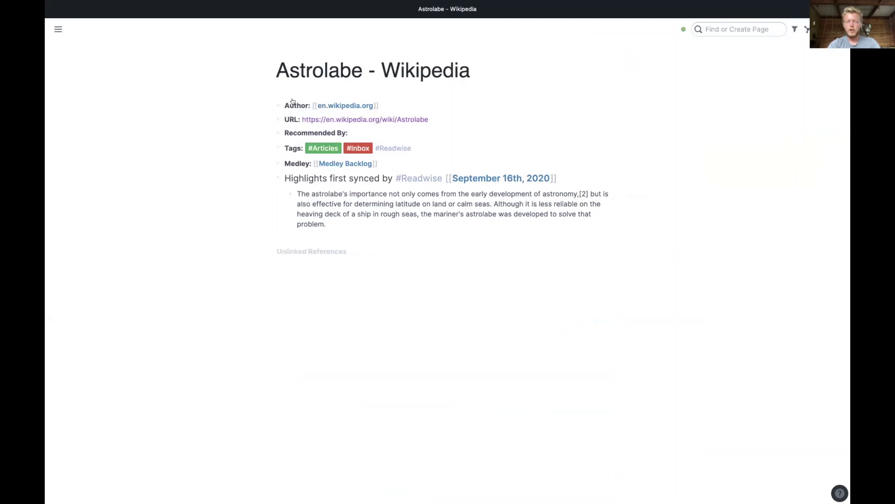
- Move the astrolabe highlight to the top level above the Readwise "Highlights first synced by" heading and clear that heading's text
drag(291, 193, 274, 172)
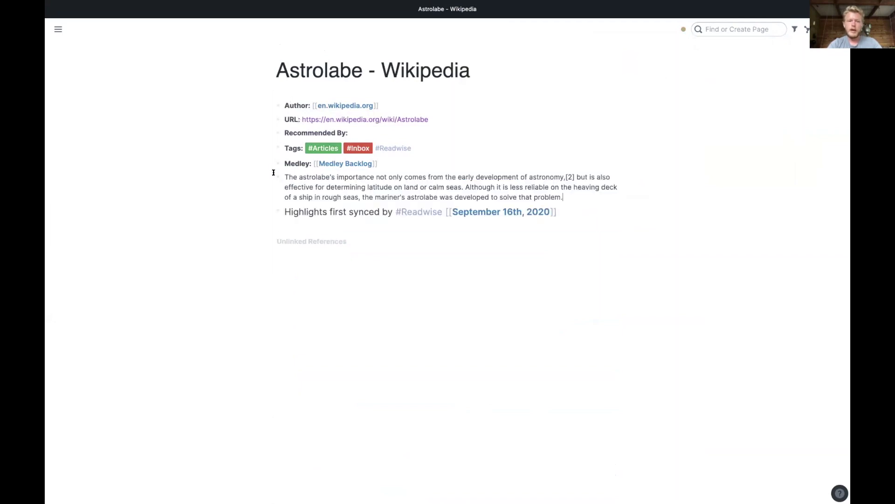
click(563, 210)
key(ctrl+a)
key(BackSpace)
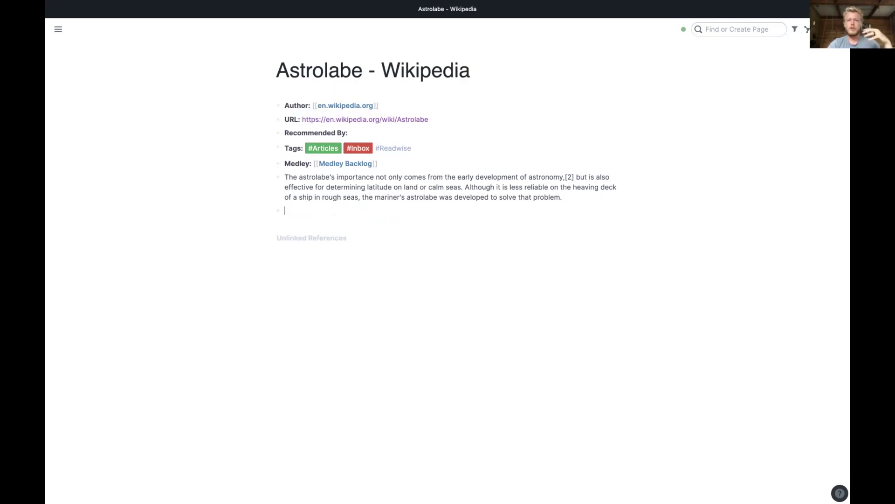
- Return to the Inbox page through the #Inbox tag, look over its linked references and open Glycemic Index - Wikipedia
click(358, 148)
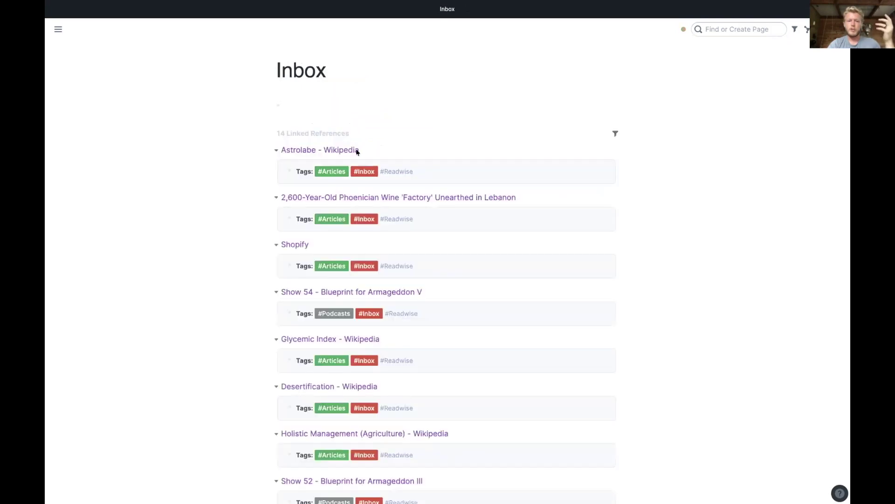
scroll(370, 223, down, 2)
scroll(363, 313, down, 2)
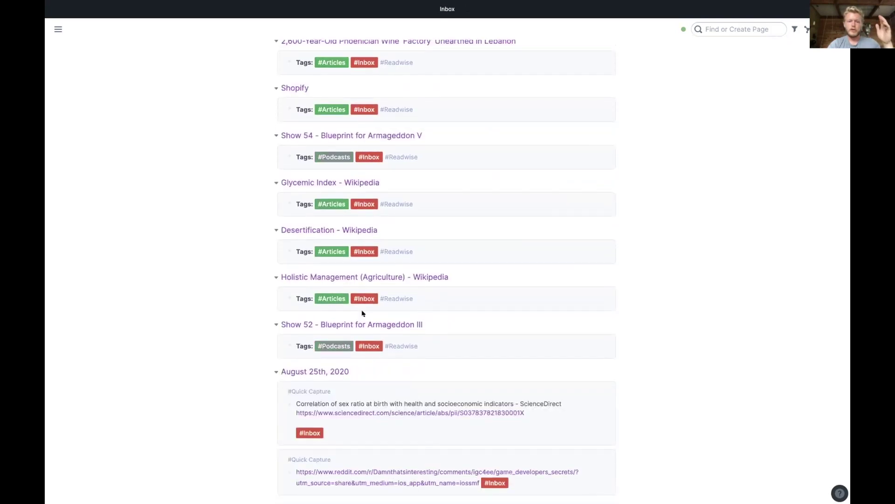
scroll(363, 313, up, 4)
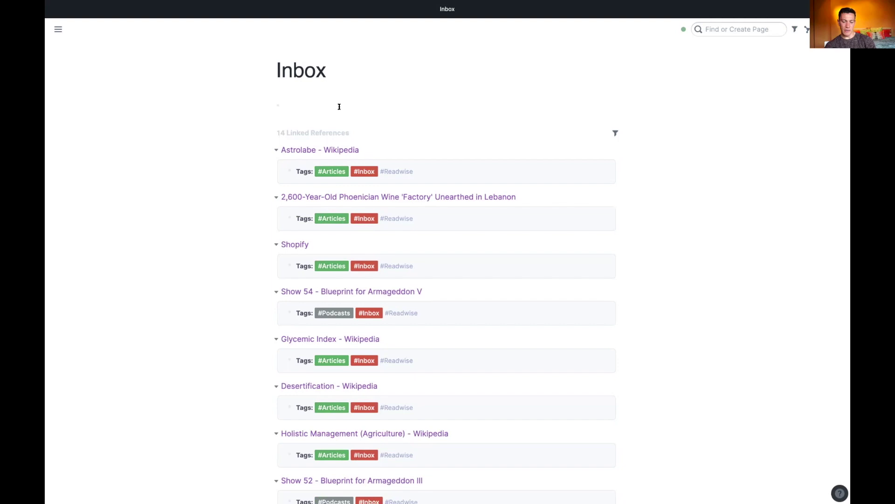
click(329, 330)
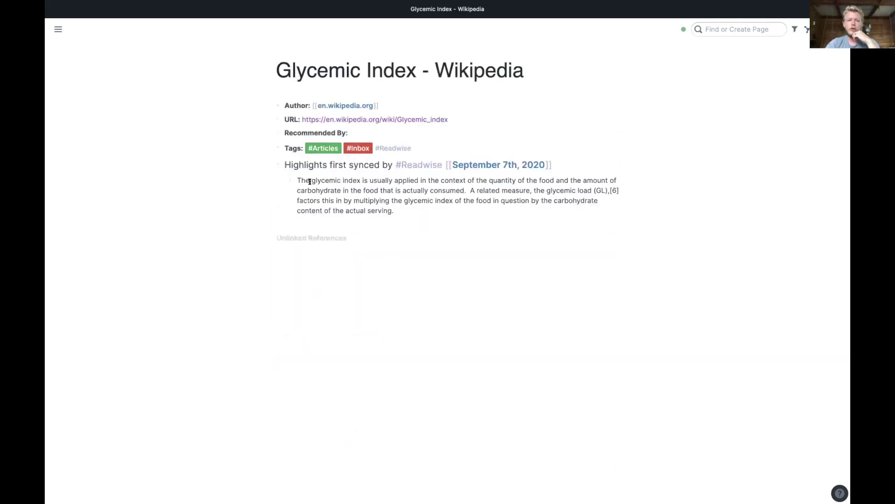
- Move the glycemic index highlight to the top level and delete the Readwise "Highlights first synced by" block
drag(297, 176, 429, 234)
click(385, 201)
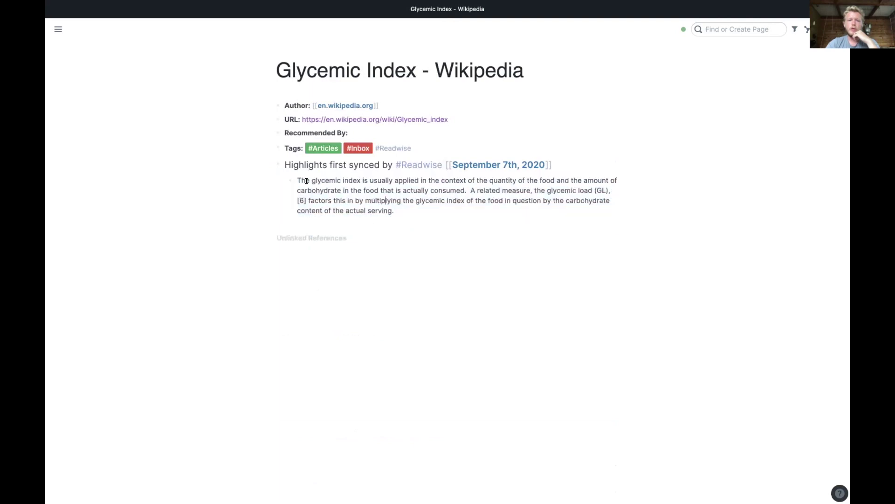
drag(290, 182, 277, 159)
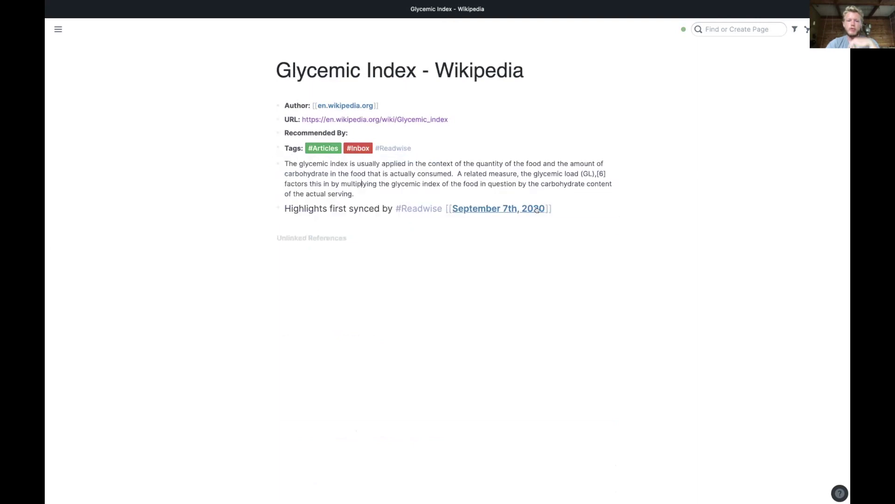
click(562, 207)
key(ctrl+a)
key(BackSpace)
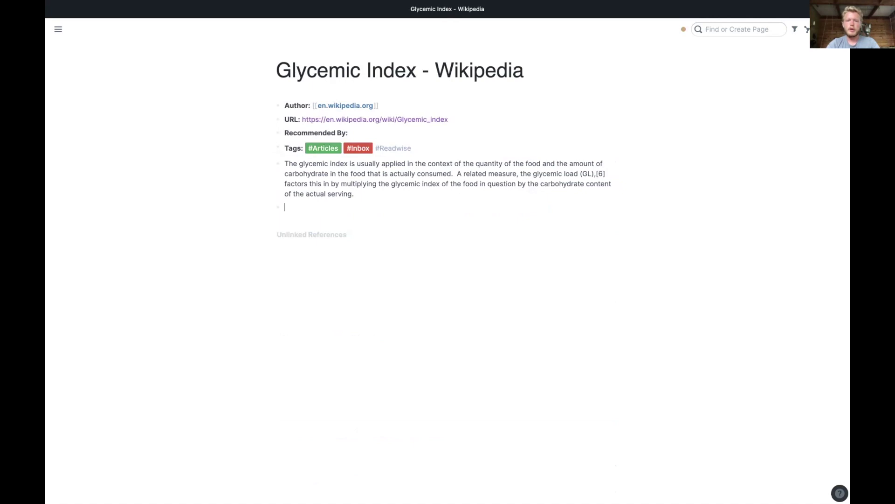
key(BackSpace)
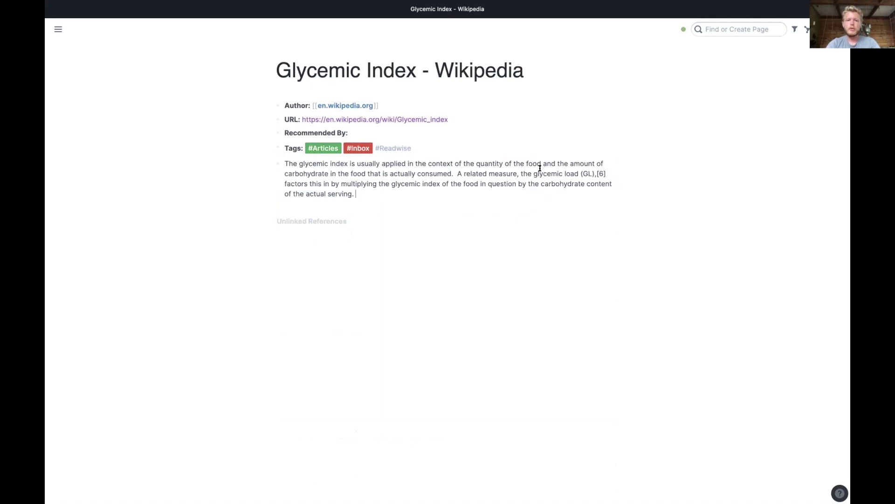
- Capitalize "Glycemic Load" in the highlight text and turn it into a page link
click(537, 173)
key(BackSpace)
text(G)
key(BackSpace)
text(L)
key(alt+Right)
key(alt+shift+Left)
key(alt+shift+Left)
text([[)
- Add the tags #Diabetes, #[[Insulin Resistance]], #Health, #Nutrition and #Diet to the end of the page's Tags line
click(439, 145)
text(#)
text(Diabetes #)
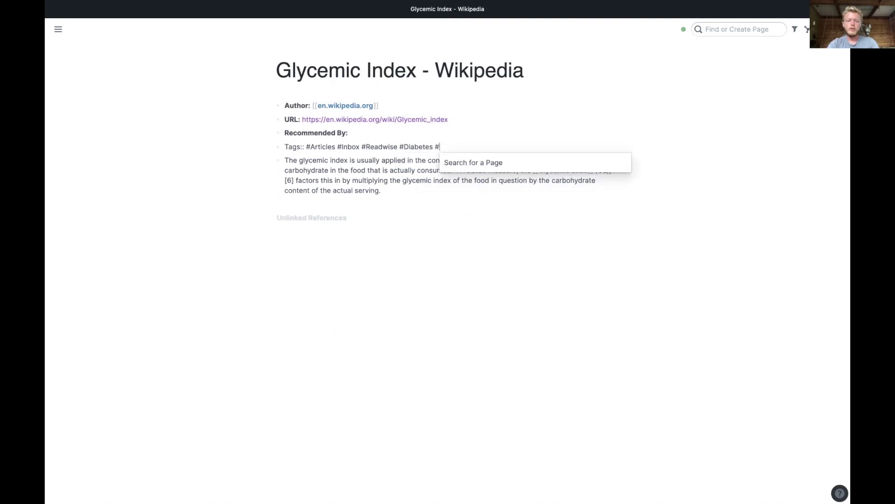
text([[Insulin)
key(Down)
key(Return)
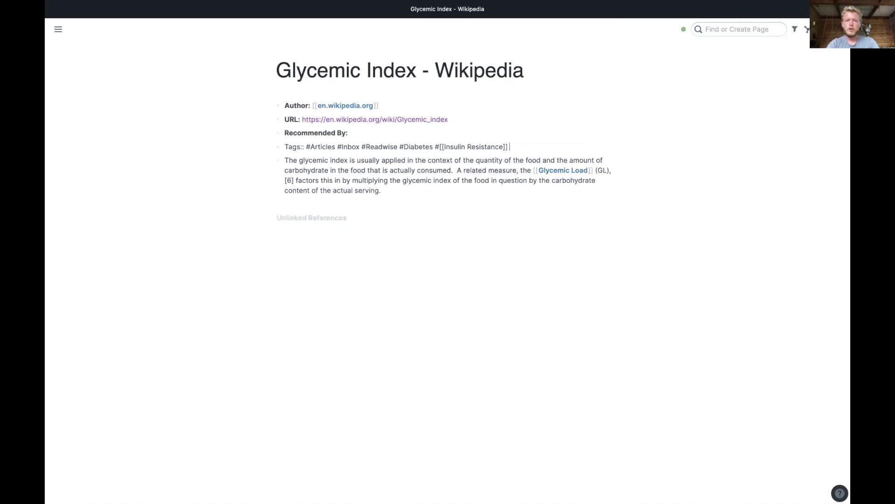
text(#Health )
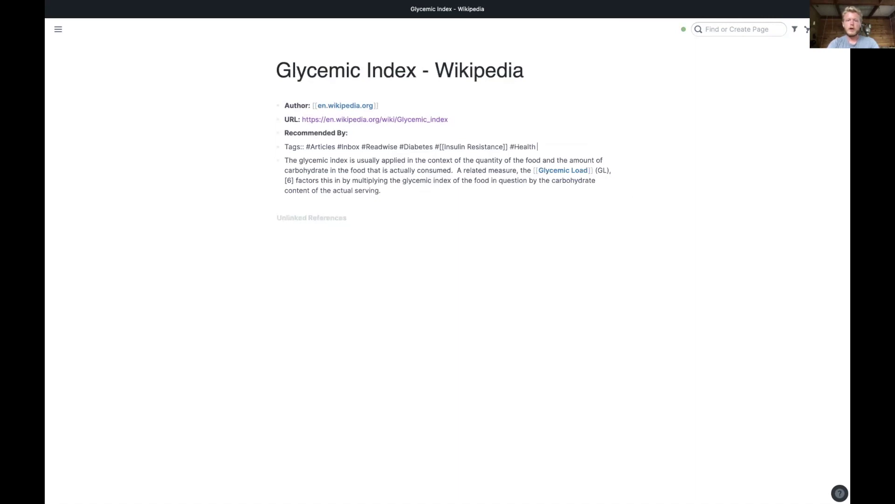
text(#Nutrition #Diet)
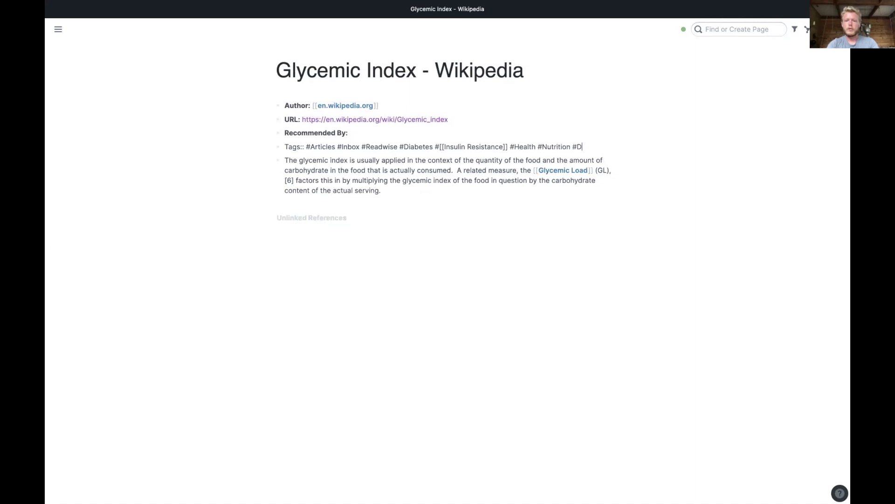
click(413, 181)
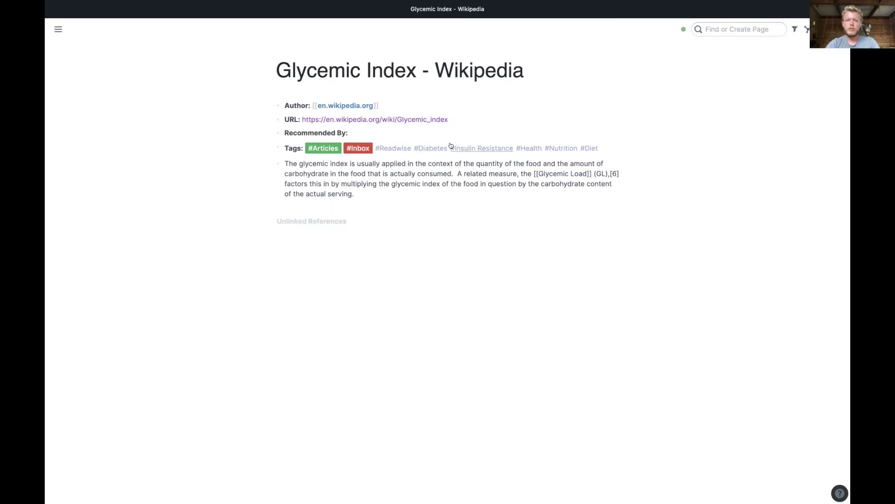
- Open Insulin Resistance in the sidebar, view its linked references and close both sidebar entries
shift+click(480, 148)
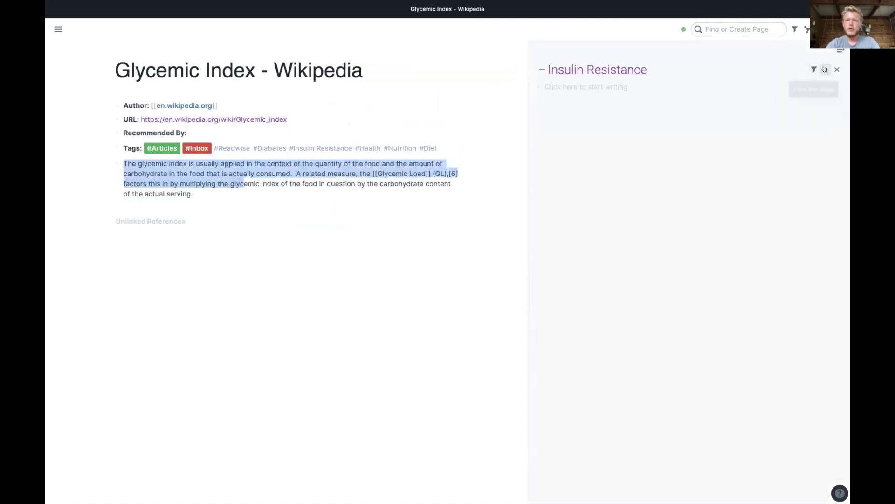
click(825, 71)
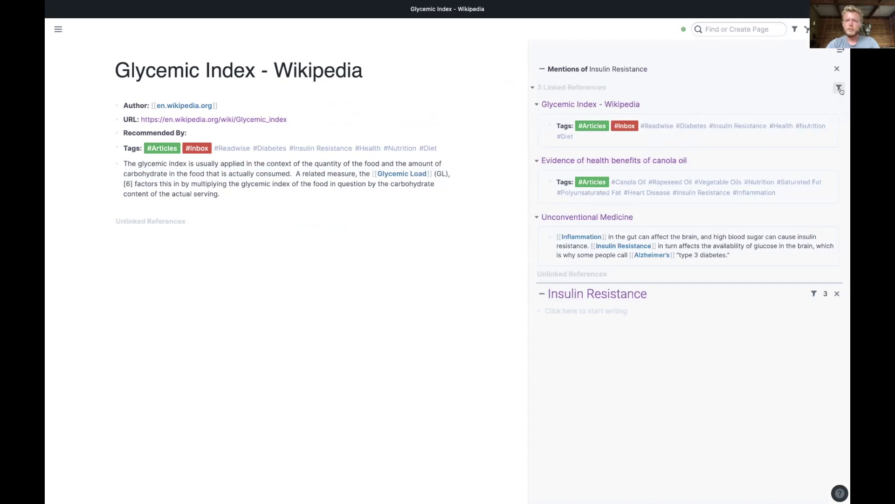
click(837, 69)
click(837, 70)
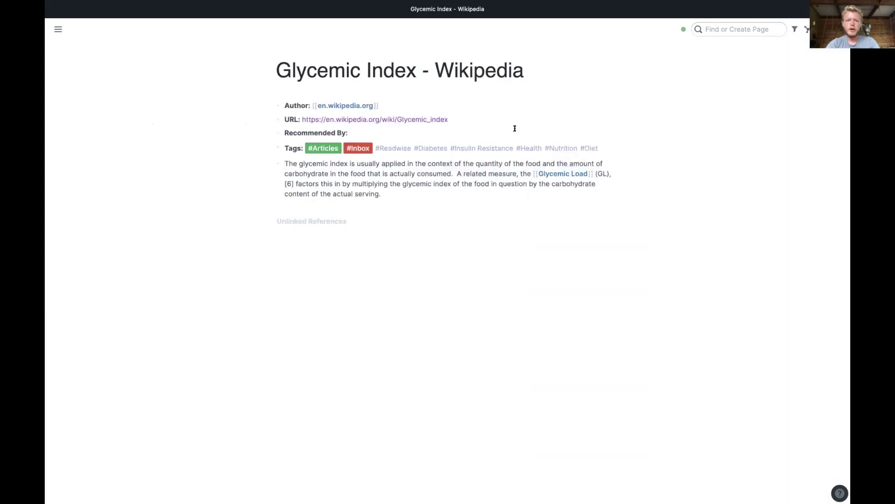
- Open Diabetes in the sidebar, view its linked references and close both sidebar entries
shift+click(457, 144)
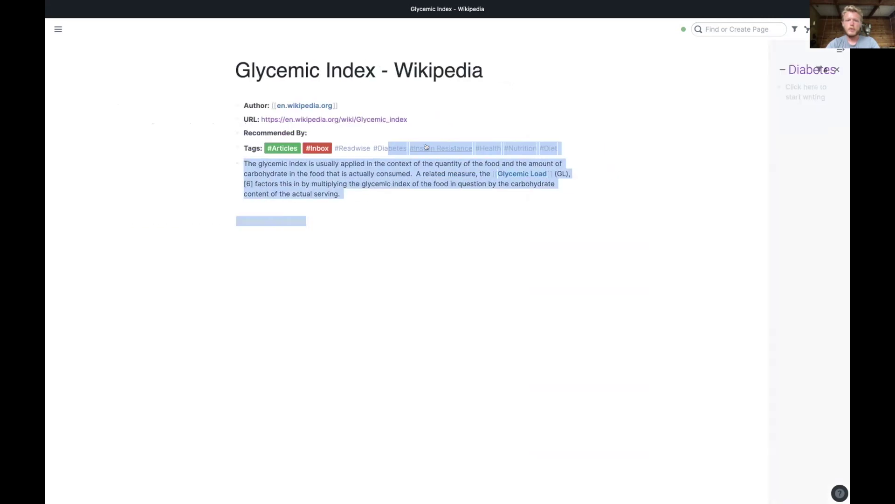
click(825, 70)
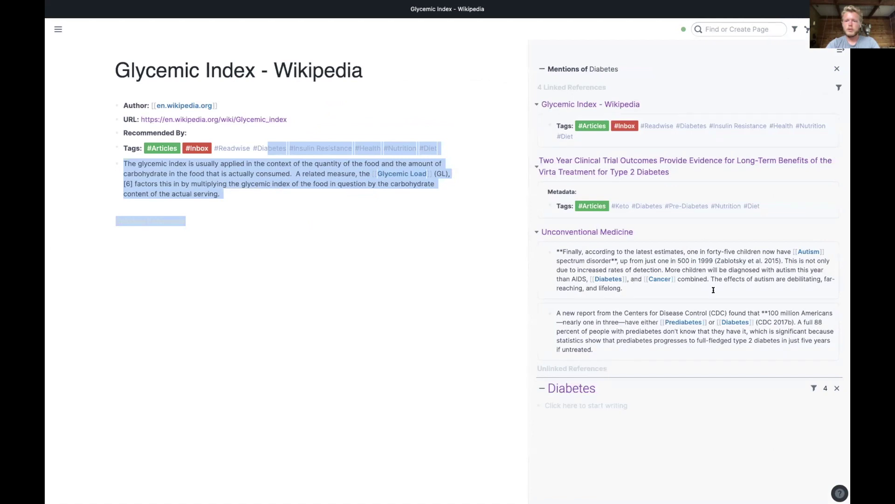
click(836, 69)
click(835, 68)
- Add the existing Pre-Diabetes page as a tag at the end of the Glycemic Index page's Tags line
click(603, 145)
text(#Pre)
key(Down)
key(Down)
key(Down)
key(Down)
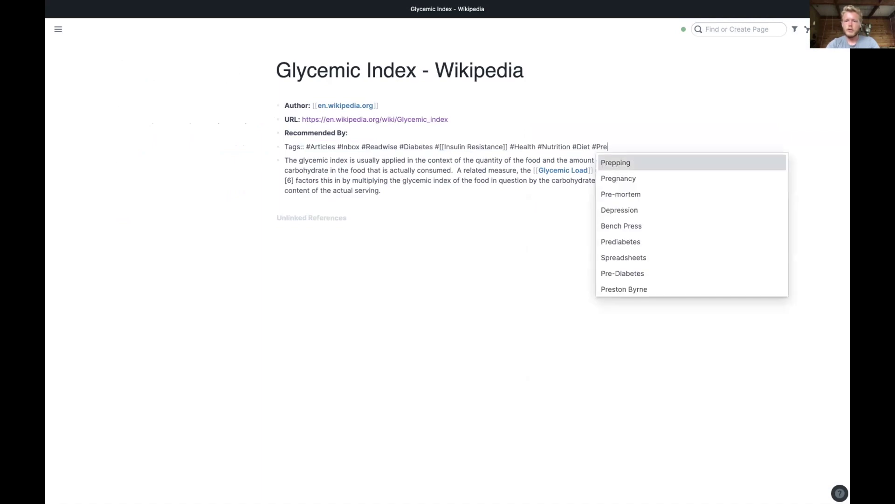
key(Down)
key(Down)
key(Down)
key(Down)
key(Return)
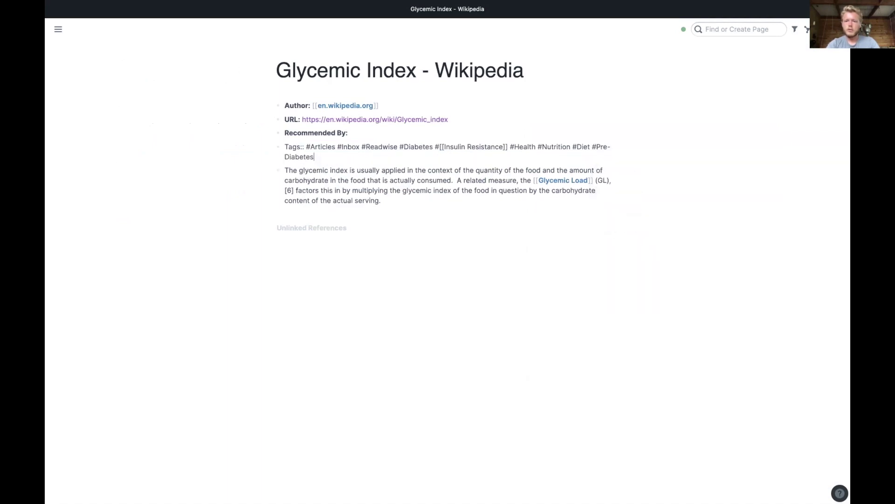
click(433, 182)
- Remove the #Inbox tag from the Glycemic Index page's Tags line
click(371, 149)
drag(361, 146, 337, 146)
key(BackSpace)
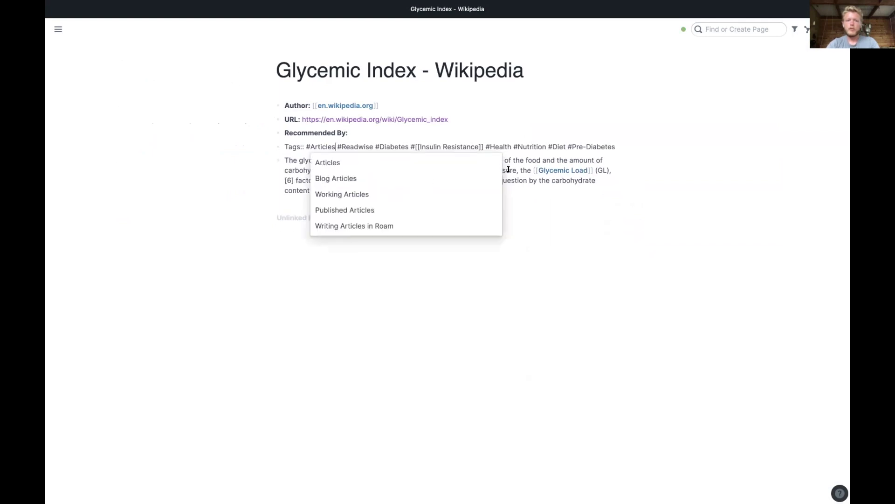
click(510, 174)
- Delete the empty Recommended By block and replace the Author link with [[Wikipedia]]
click(379, 133)
key(ctrl+BackSpace)
key(ctrl+BackSpace)
key(BackSpace)
key(Up)
key(alt+shift+Left)
key(alt+shift+Left)
key(alt+shift+Left)
text(Wikipedia)
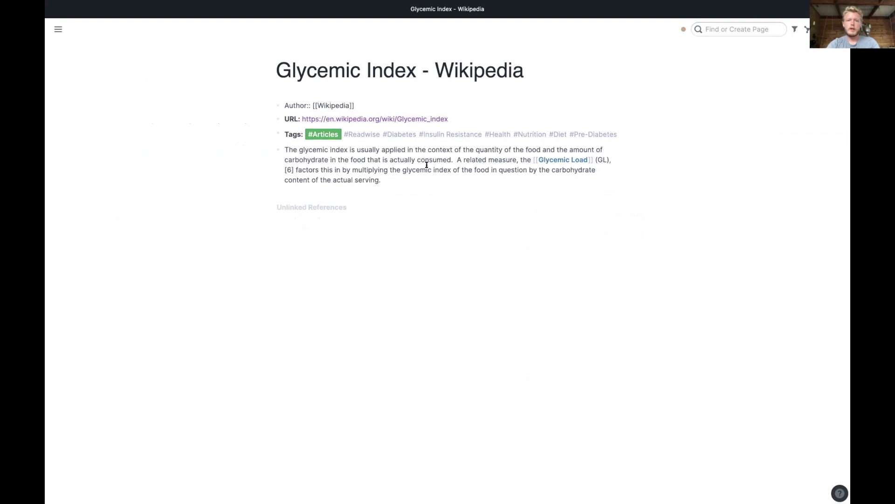
key(Escape)
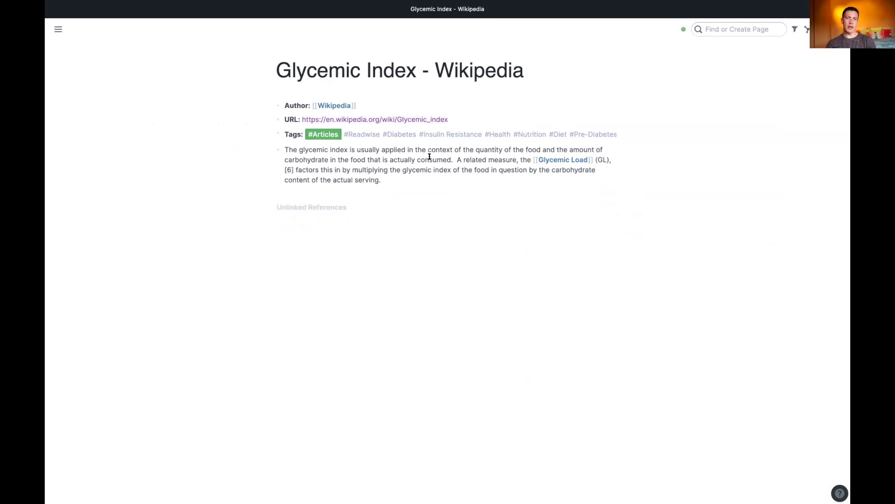
- Search for "Inbox" and open the lowercase inbox page
click(410, 173)
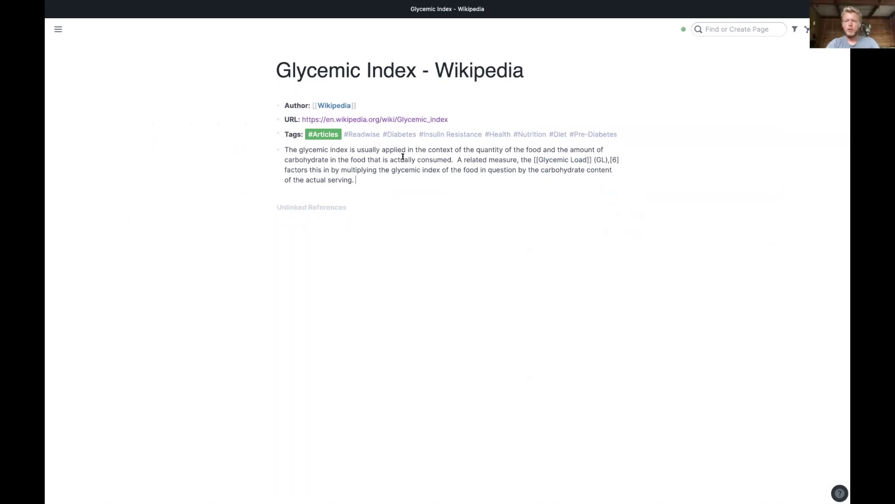
key(super+u)
text(Inbox)
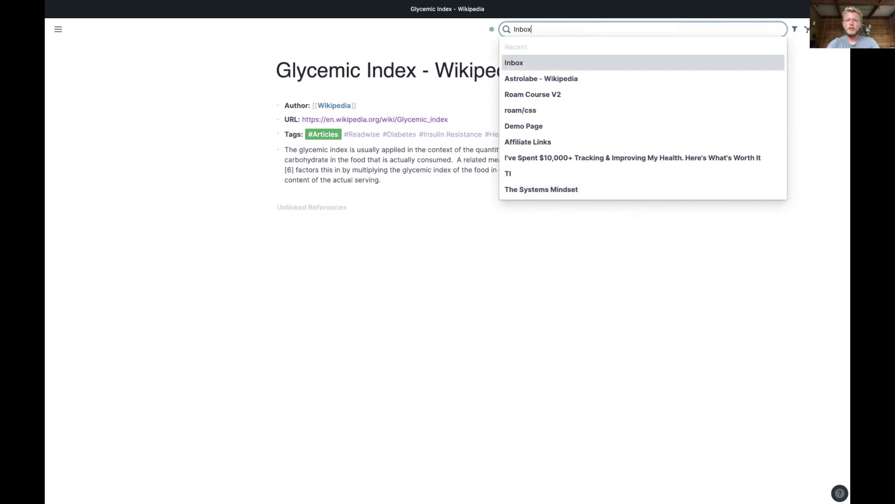
key(Return)
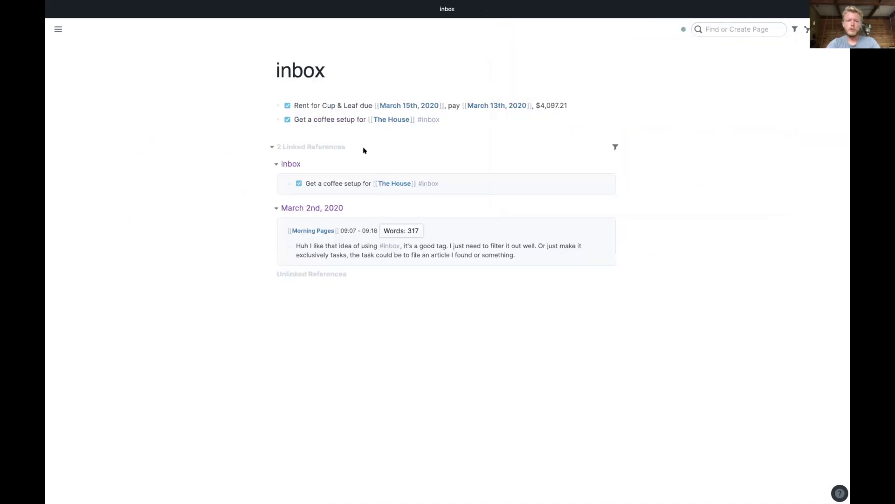
key(super+u)
text(Inbox)
key(Return)
- Rename the lowercase inbox page to Inbox, accepting the merge with the existing page, and delete the blocks in the merged page's body
click(280, 67)
key(BackSpace)
text(I)
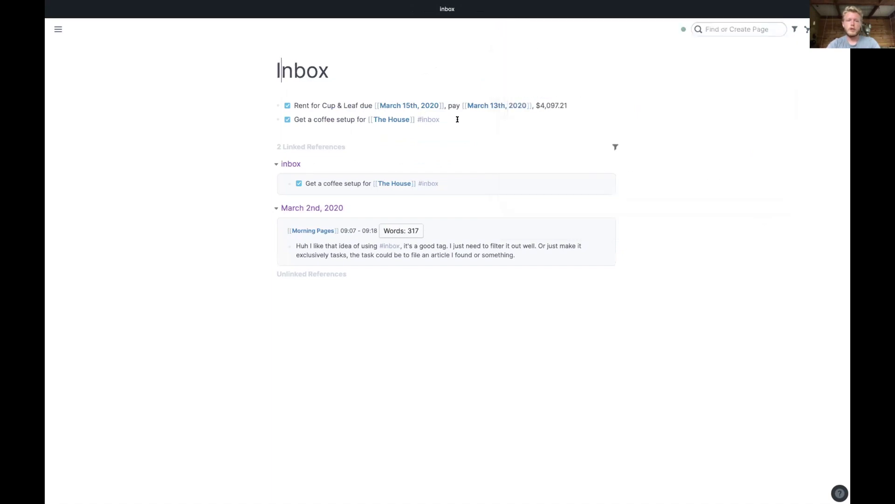
click(462, 119)
click(502, 37)
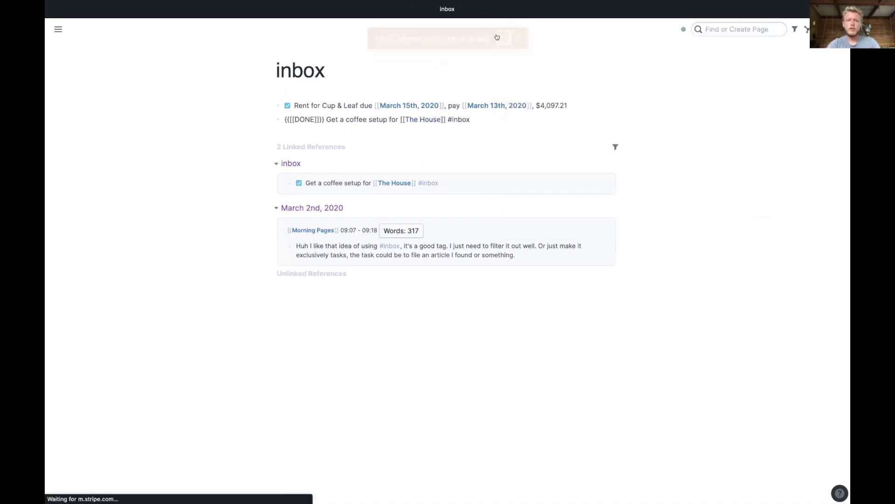
drag(462, 134, 300, 116)
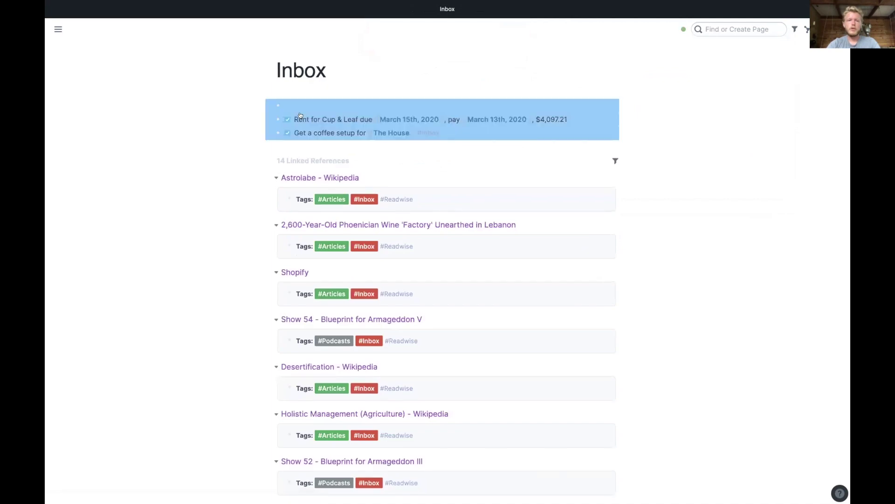
key(BackSpace)
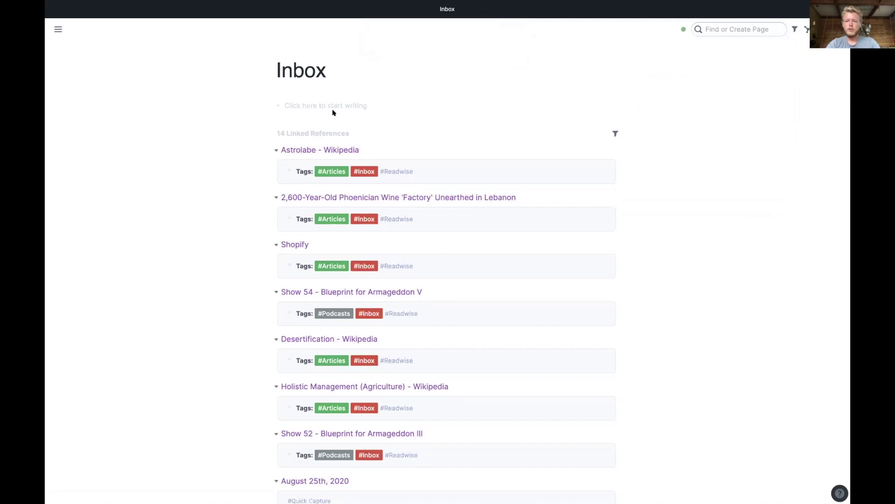
- Open the lowercase inbox page from the search results and add a sample block for notes on a meeting
click(734, 29)
text(inbox)
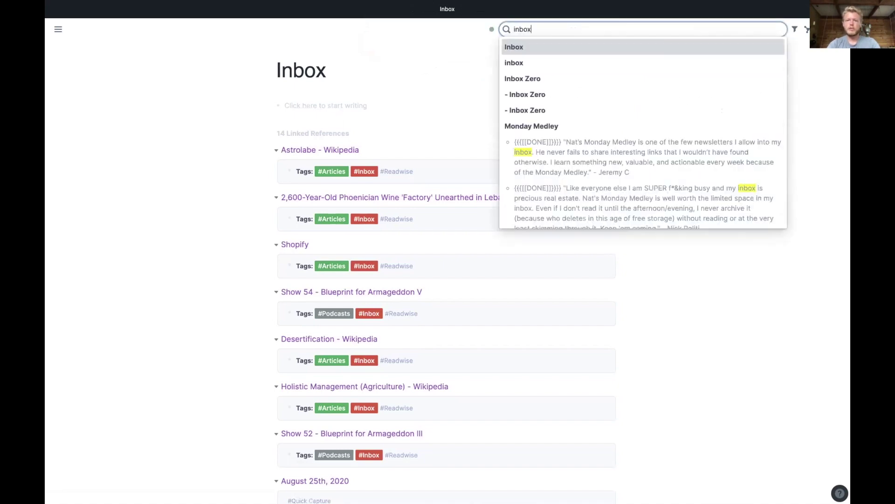
click(516, 60)
click(368, 99)
text(Notes on meeting with David)
key(Return)
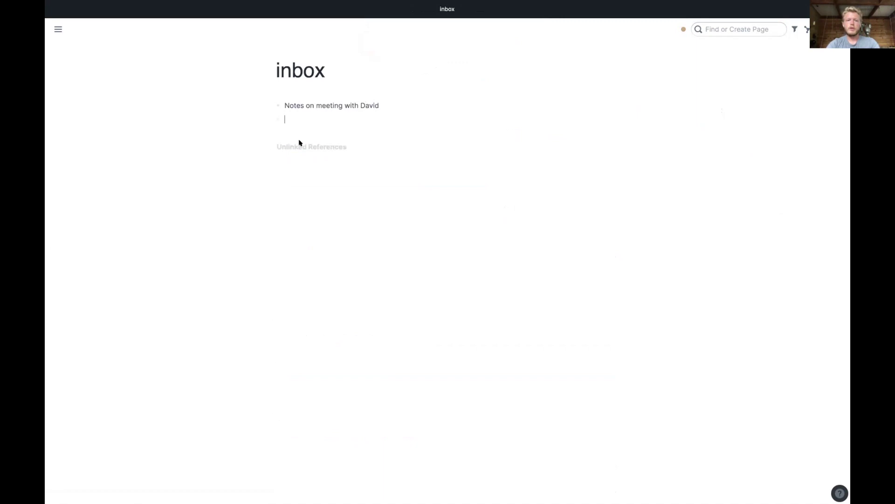
click(731, 29)
text(Inb)
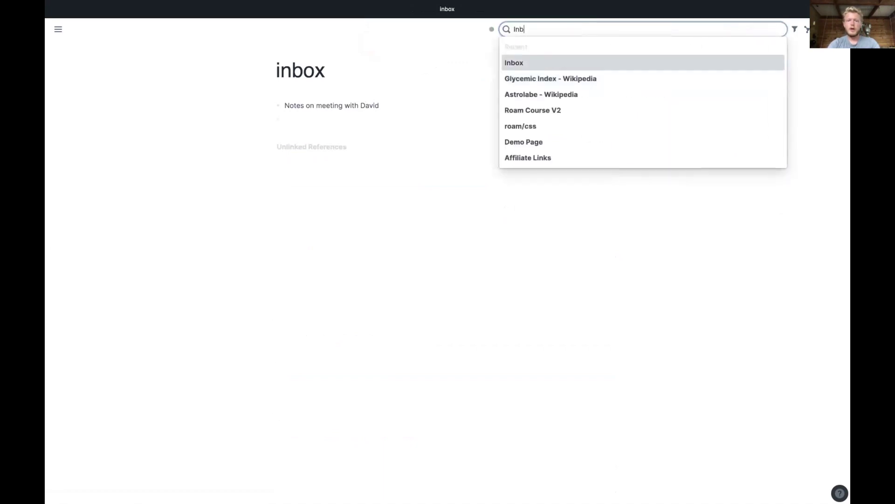
key(Return)
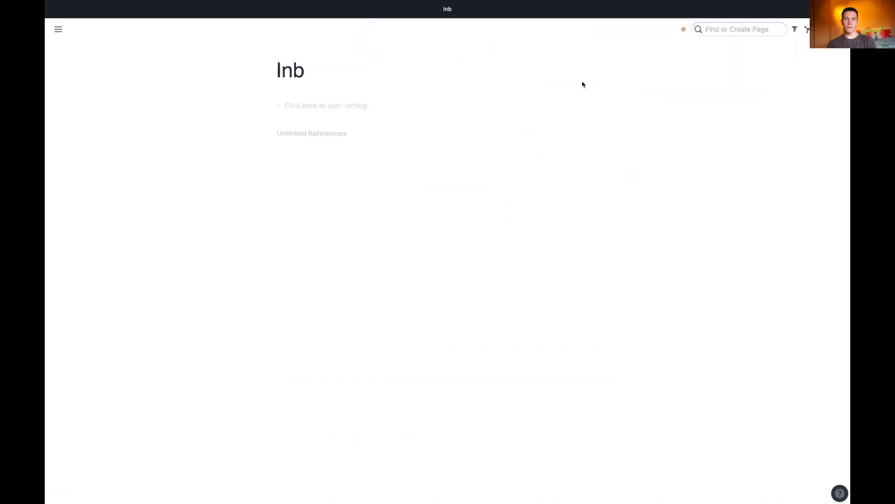
- Reopen the lowercase inbox page, merge it into Inbox by capitalizing its title, and delete the sample meeting block
click(734, 31)
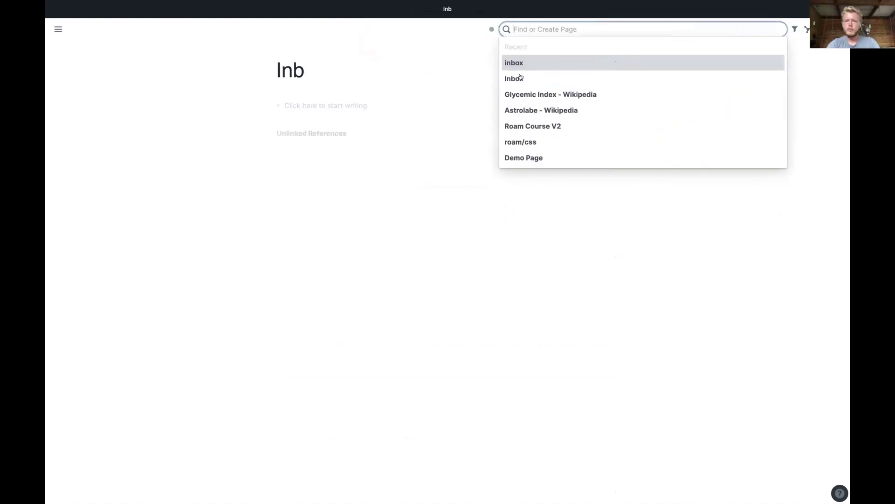
click(521, 75)
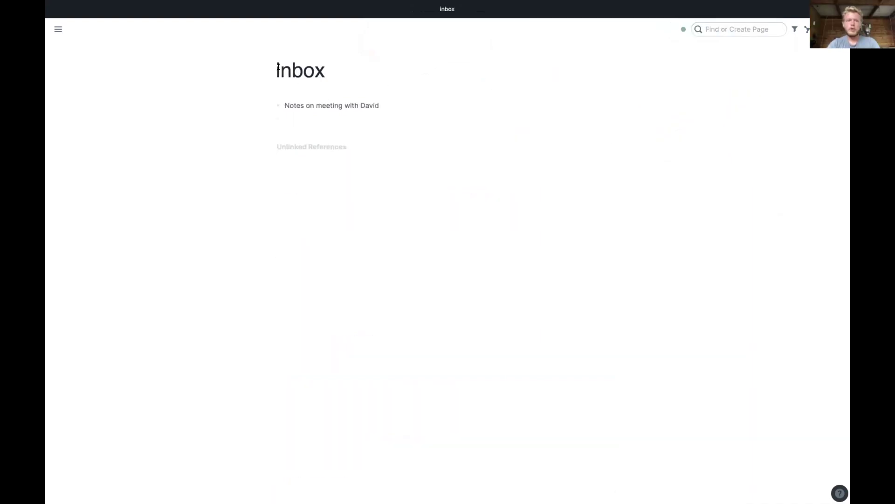
click(279, 67)
key(BackSpace)
text(I)
click(316, 113)
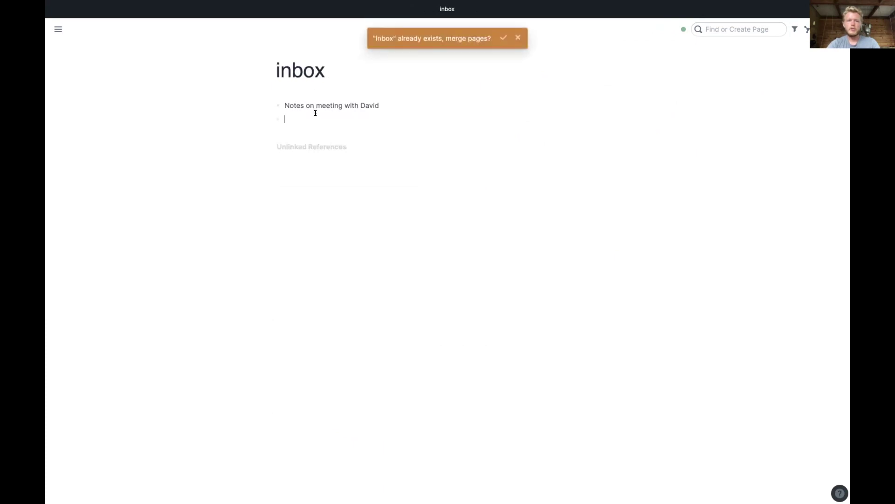
click(504, 37)
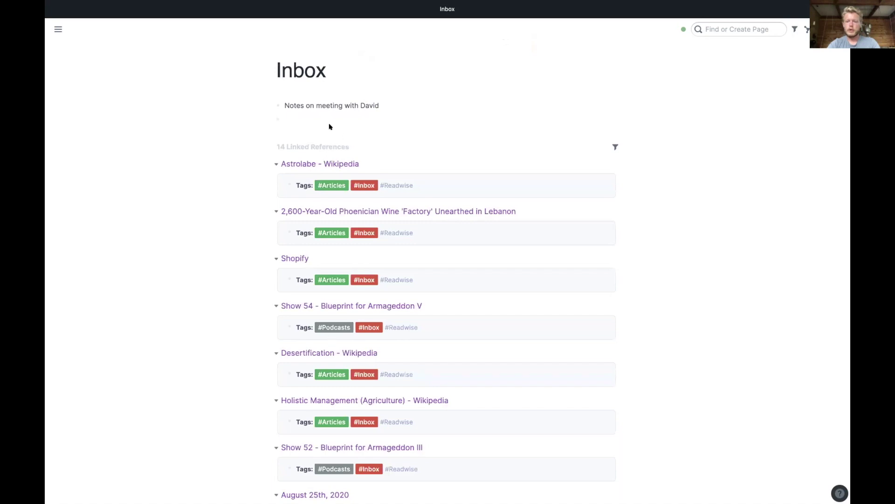
drag(310, 120, 293, 103)
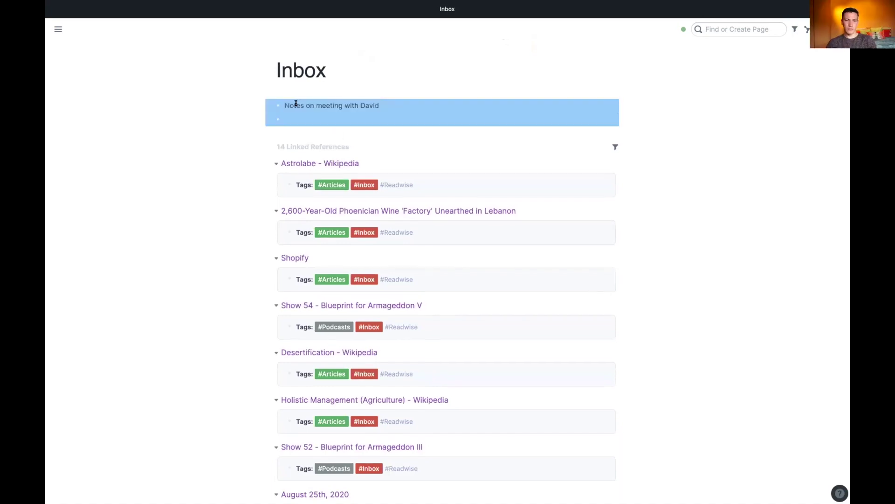
key(BackSpace)
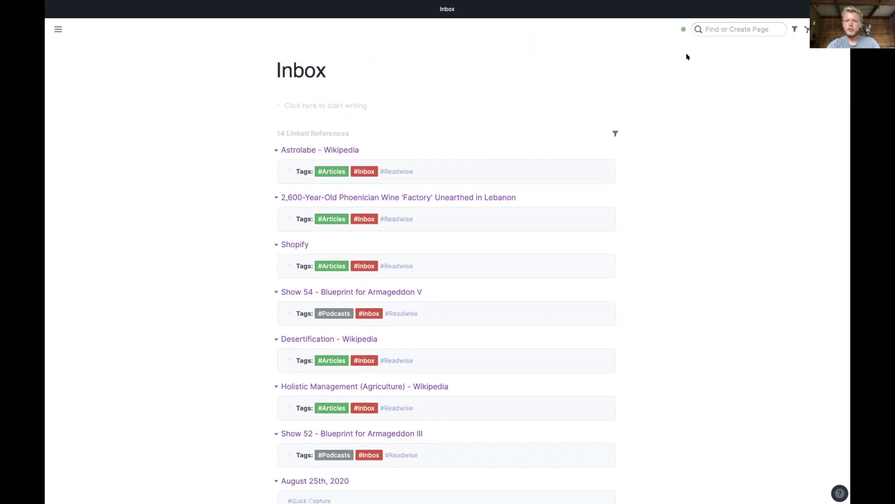
- Open the stray Inb page and delete it
click(730, 27)
key(Return)
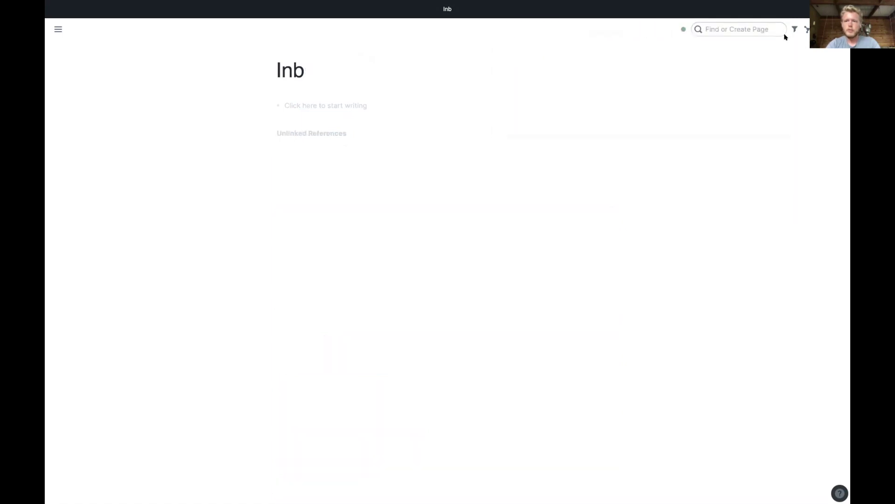
click(821, 29)
click(801, 170)
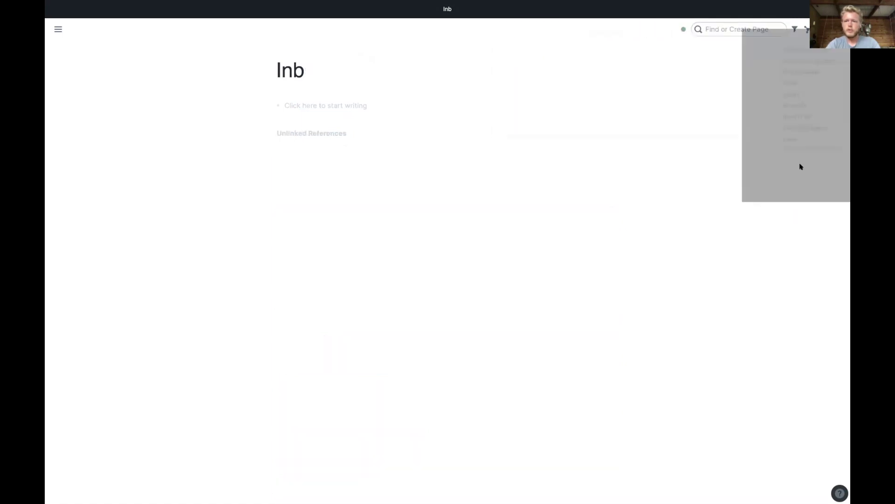
click(516, 271)
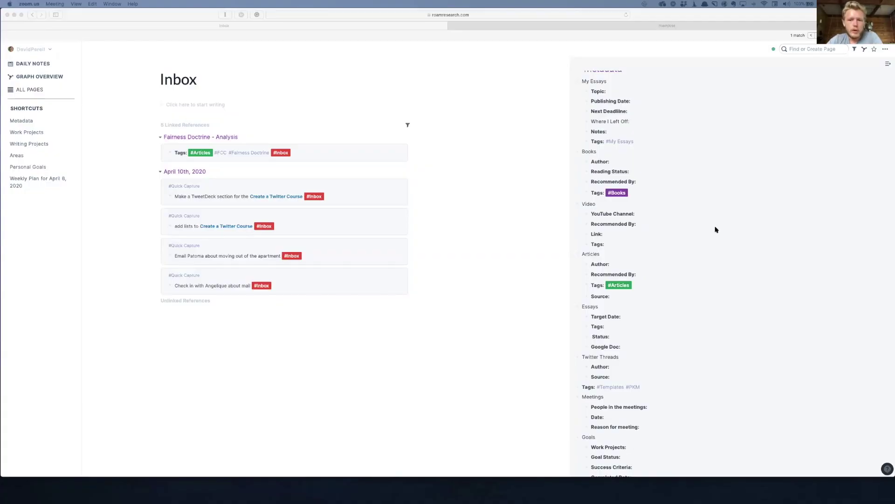
- Switch to Evernote and look through the highlights in the September 2019 copy of the note The News: A User's Manual
click(632, 215)
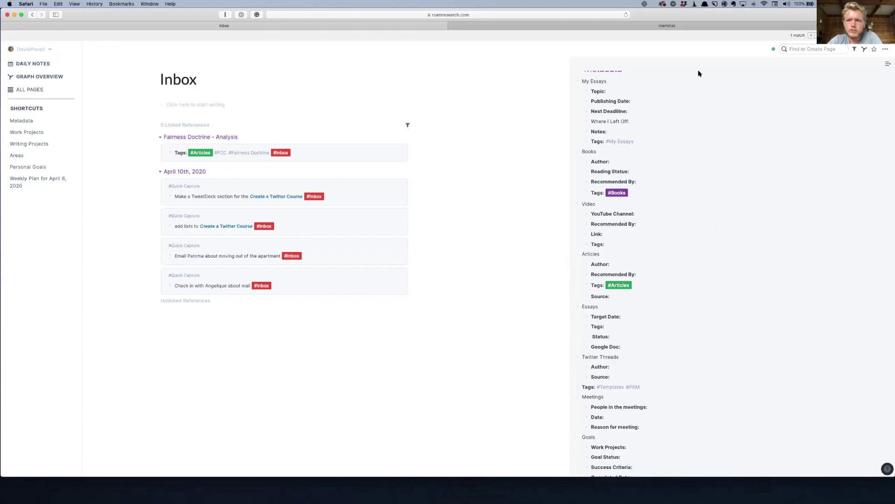
key(ctrl+Right)
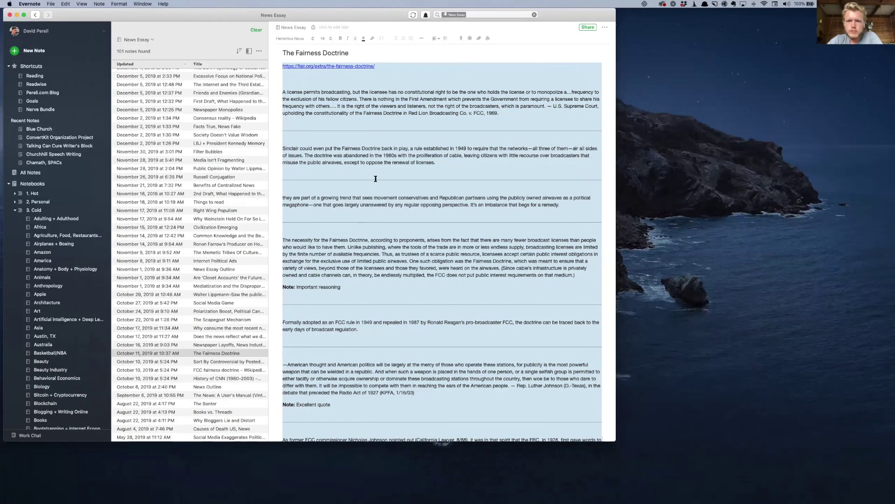
click(224, 386)
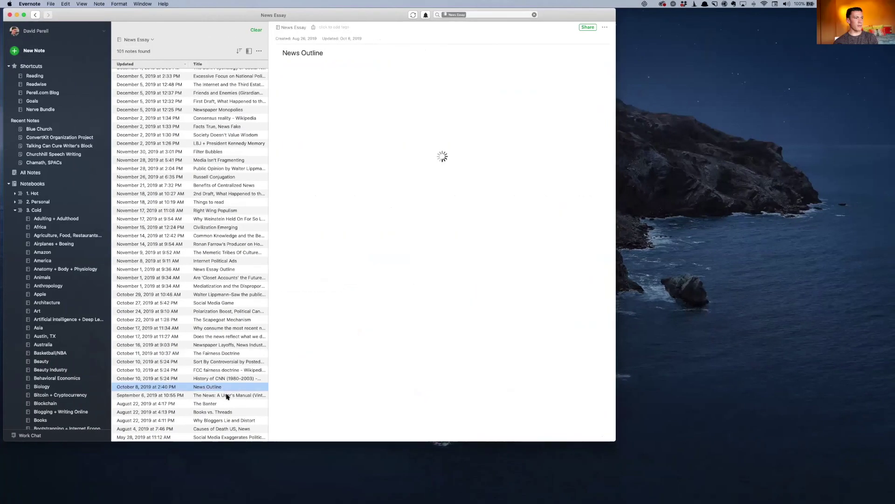
click(227, 396)
scroll(458, 206, down, 15)
scroll(457, 206, down, 10)
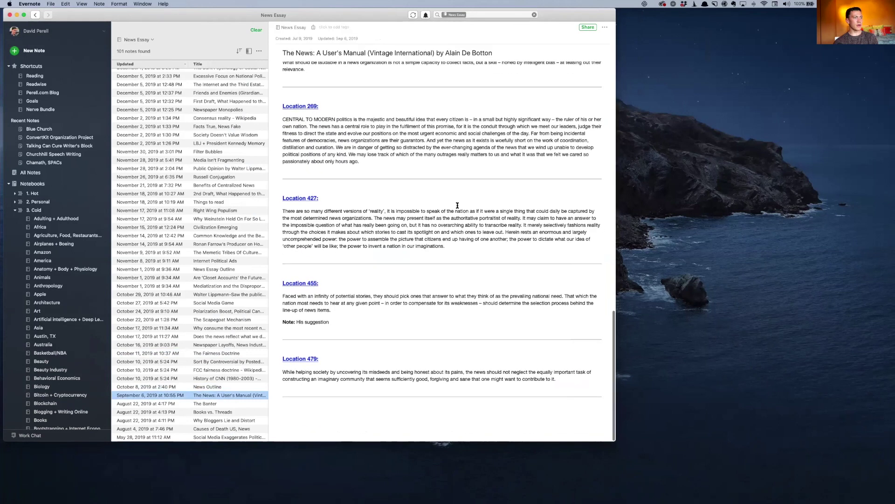
scroll(457, 205, down, 15)
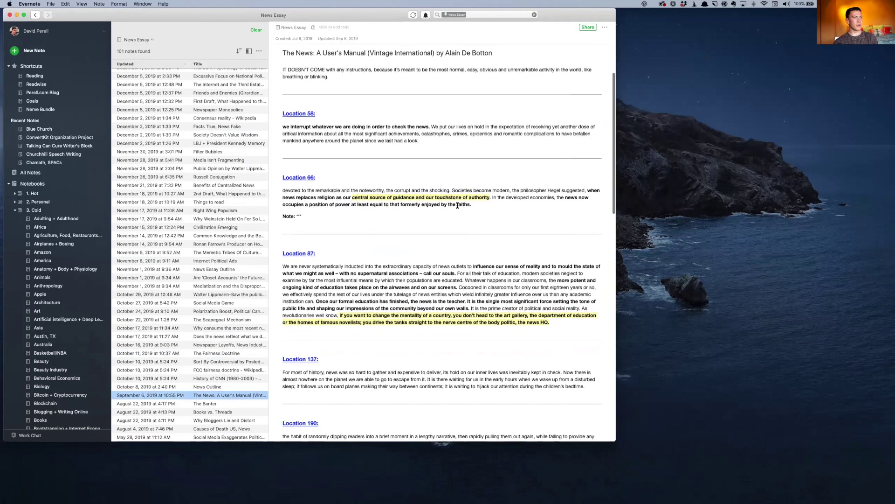
scroll(457, 206, up, 15)
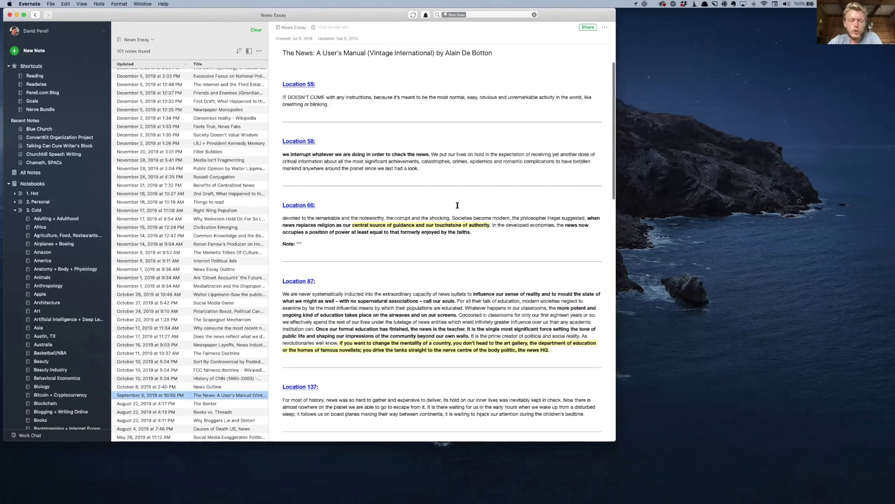
scroll(246, 186, up, 1)
- Open the December 2019 copy of The News: A User's Manual in the News Essay notebook and review its highlights and images
scroll(246, 187, up, 5)
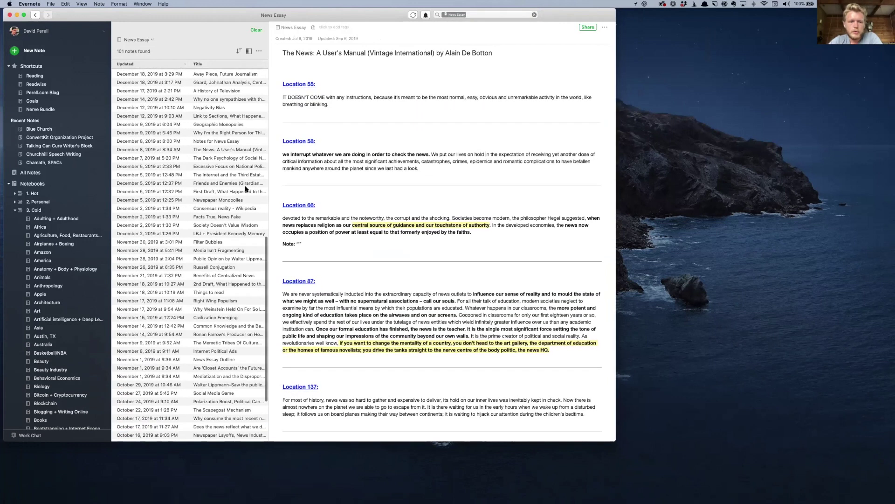
click(246, 150)
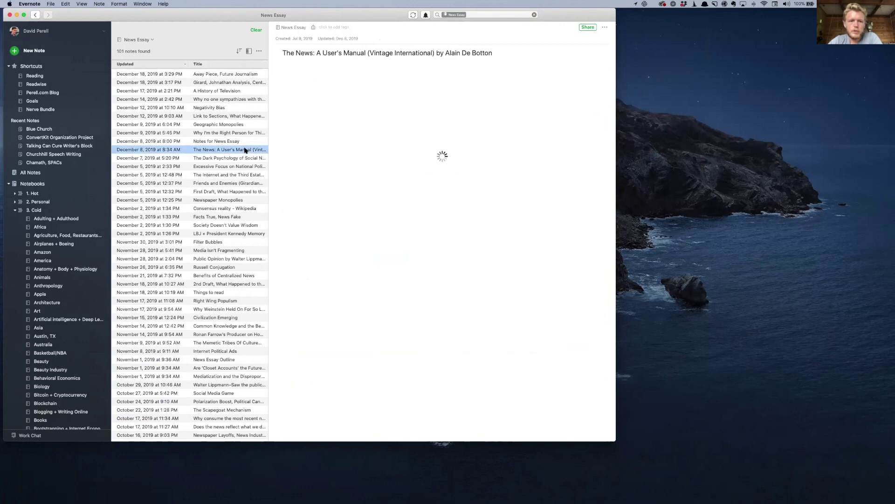
scroll(458, 210, down, 10)
scroll(459, 213, down, 20)
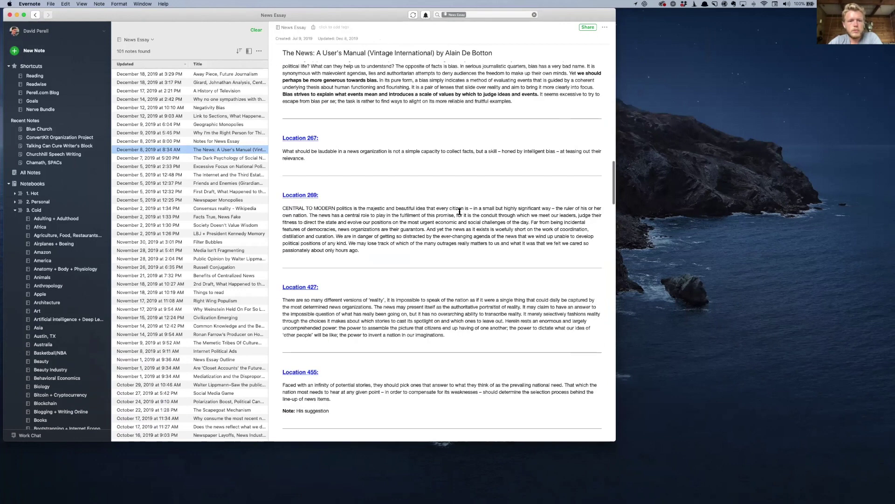
scroll(459, 212, up, 20)
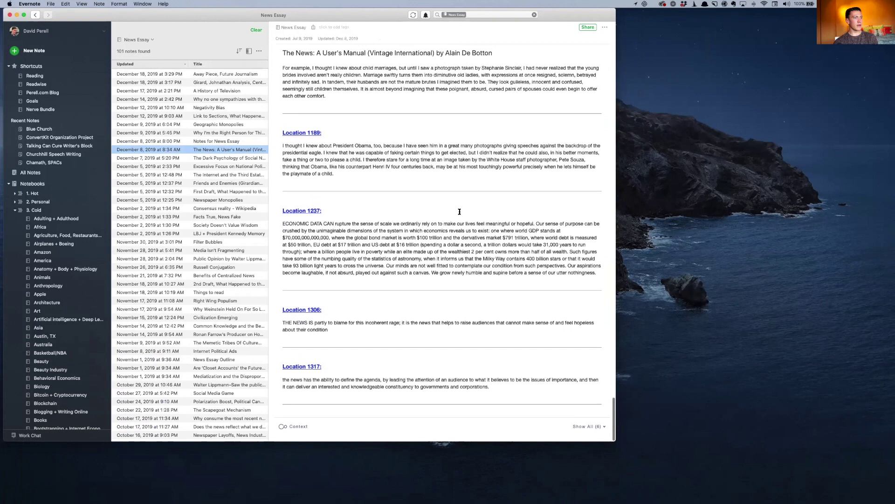
scroll(459, 211, down, 2)
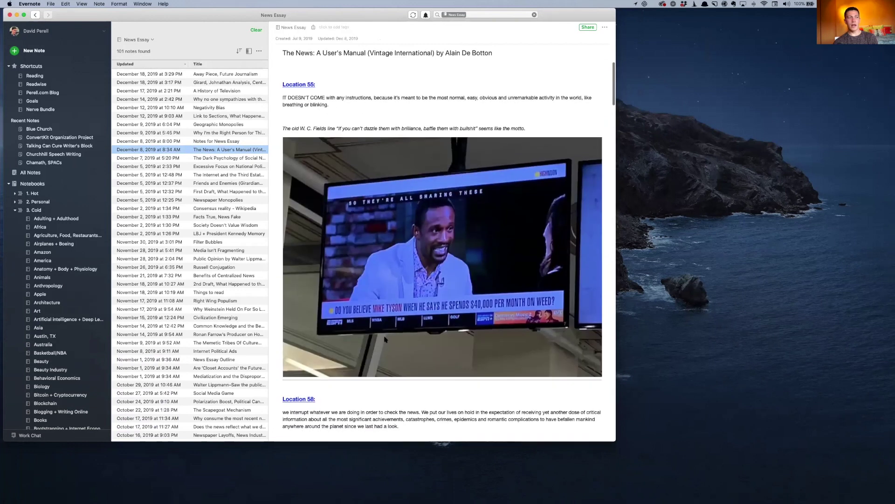
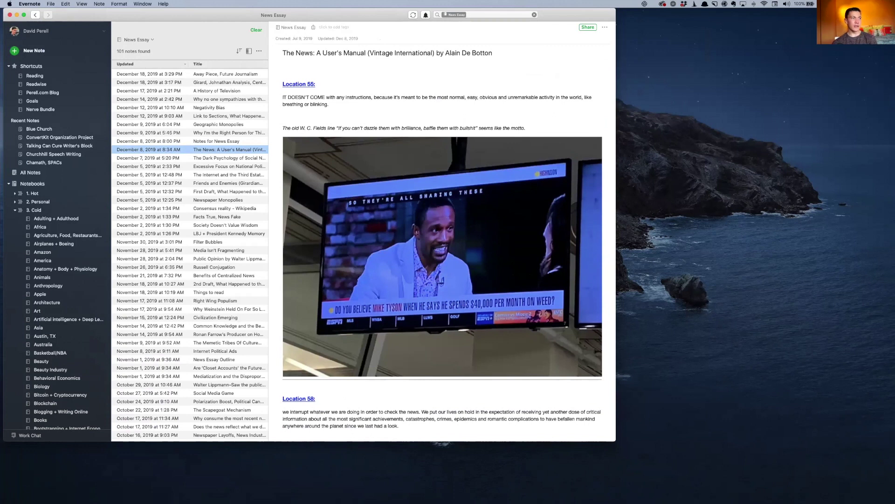
drag(278, 75, 446, 235)
drag(450, 304, 501, 410)
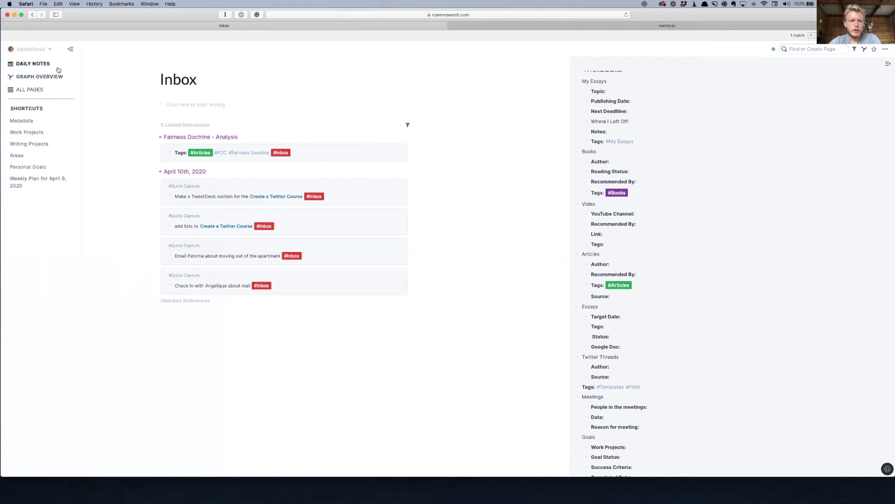
- Add a page link named The News (Book) to the September 16th, 2020 daily note and open that page
click(33, 63)
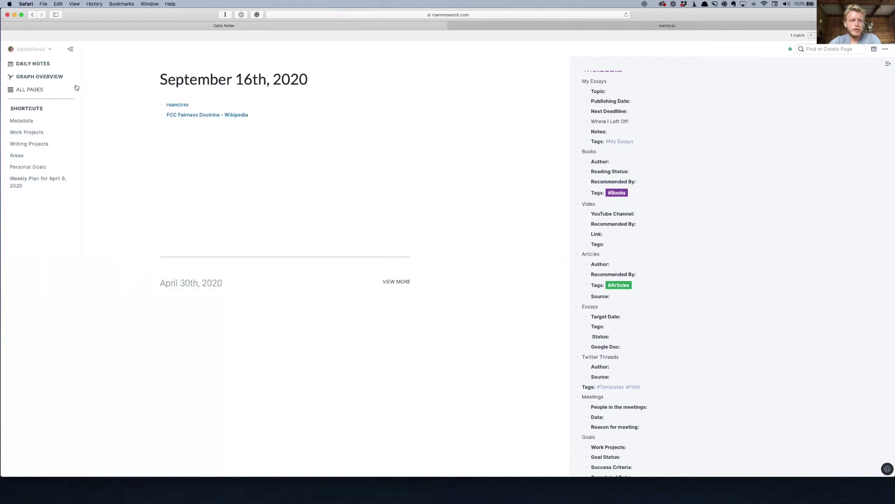
click(276, 117)
key(Return)
text([[The )
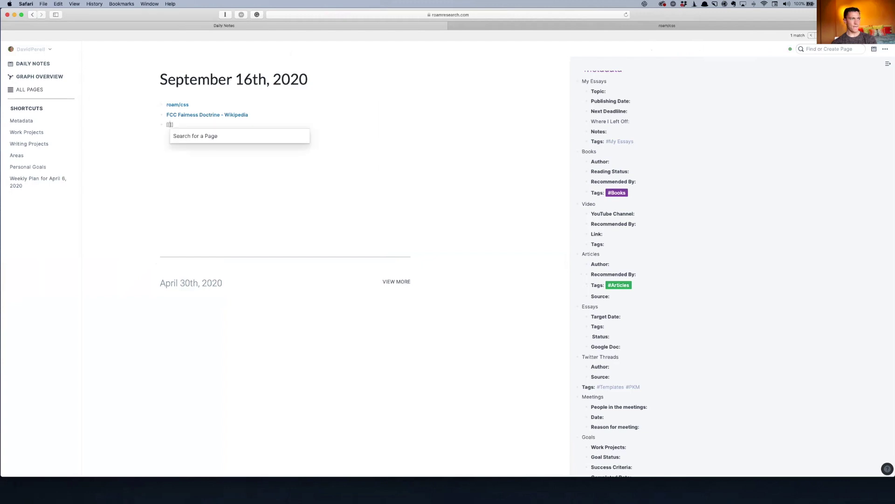
text(News - )
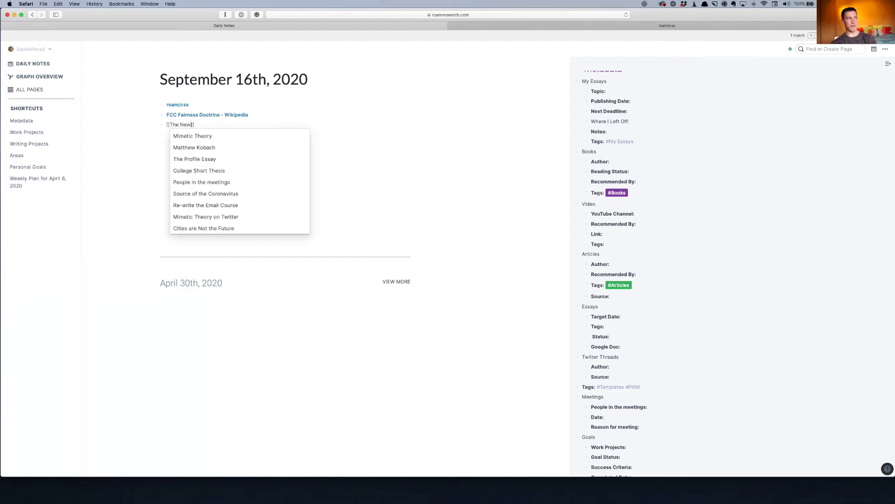
text(Book)
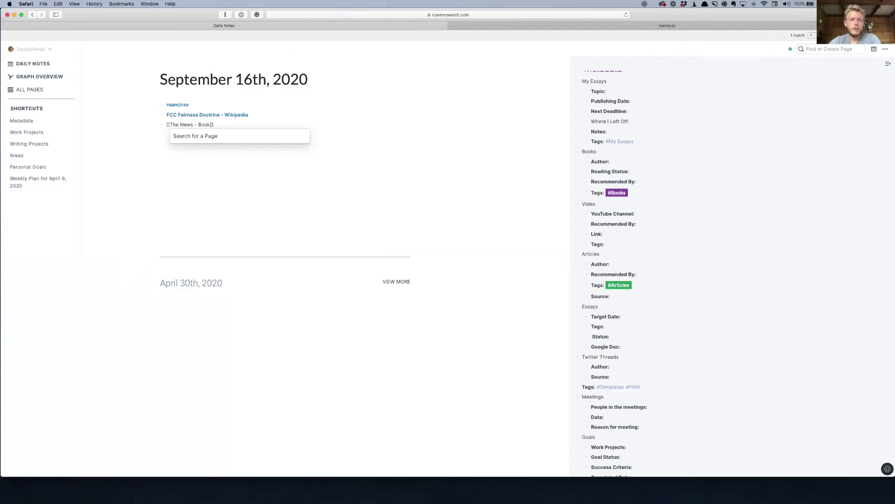
key(BackSpace)
key(BackSpace)
key(BackSpace)
key(BackSpace)
key(BackSpace)
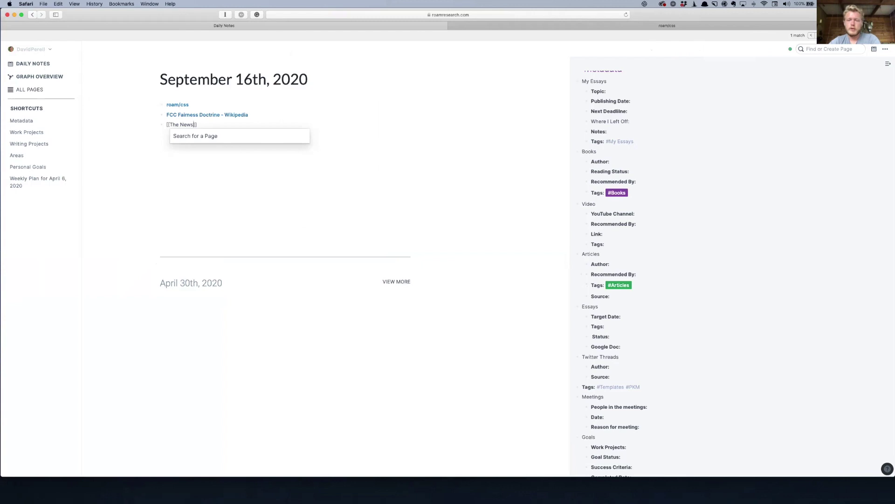
text((Book)
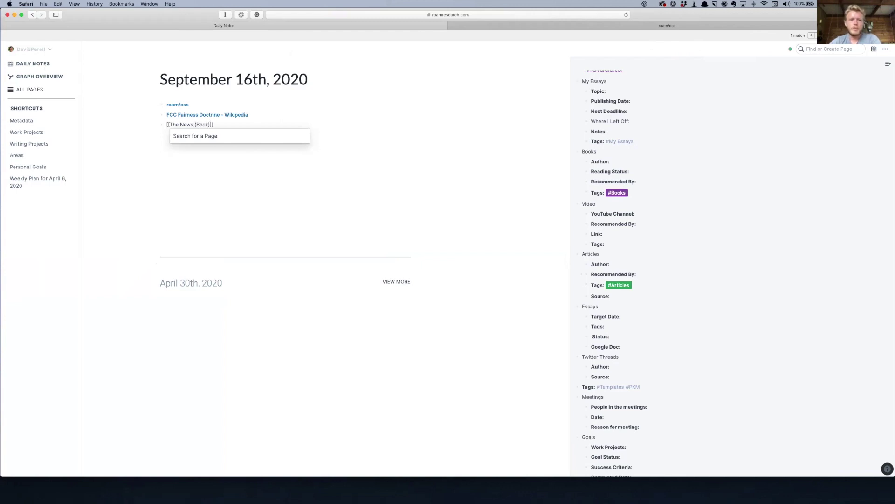
key(ctrl+o)
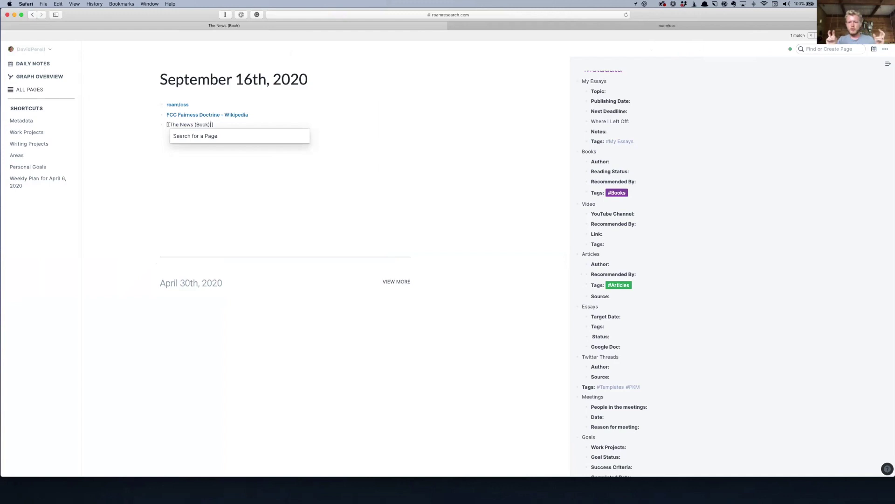
- Paste the copied Evernote book highlights into the empty first block of The News (Book) page
click(224, 105)
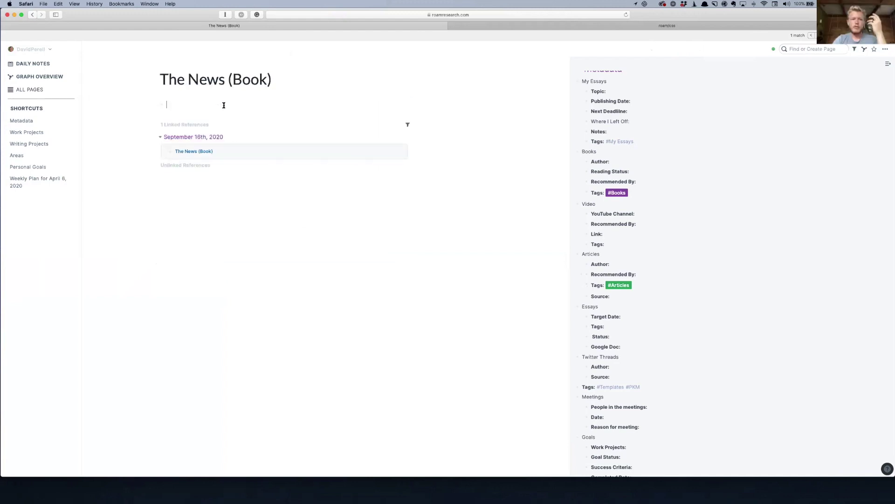
key(super+v)
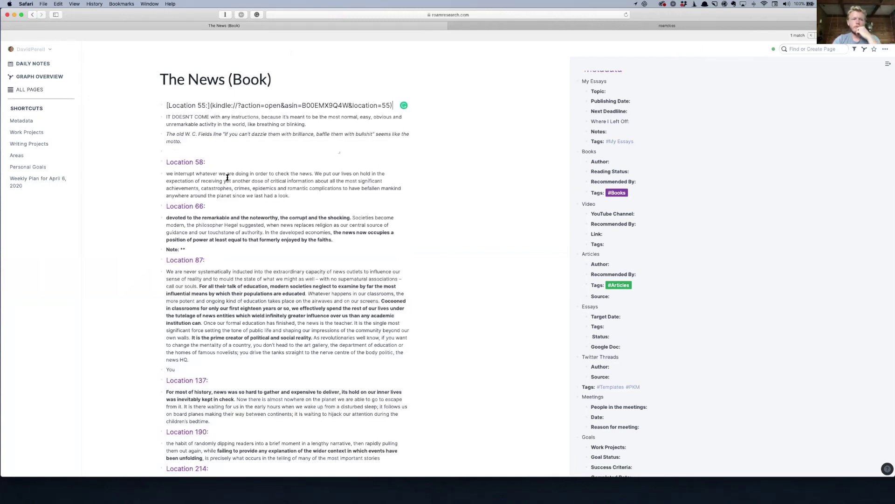
key(Escape)
- Review the pasted highlights on The News (Book) page, checking the location headings and the bold passages under Locations 66 and 87
scroll(227, 178, down, 7)
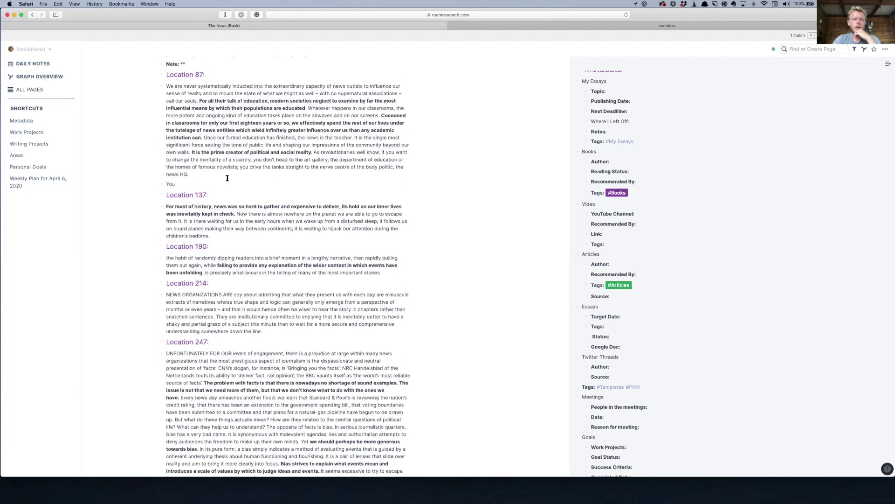
scroll(227, 178, up, 7)
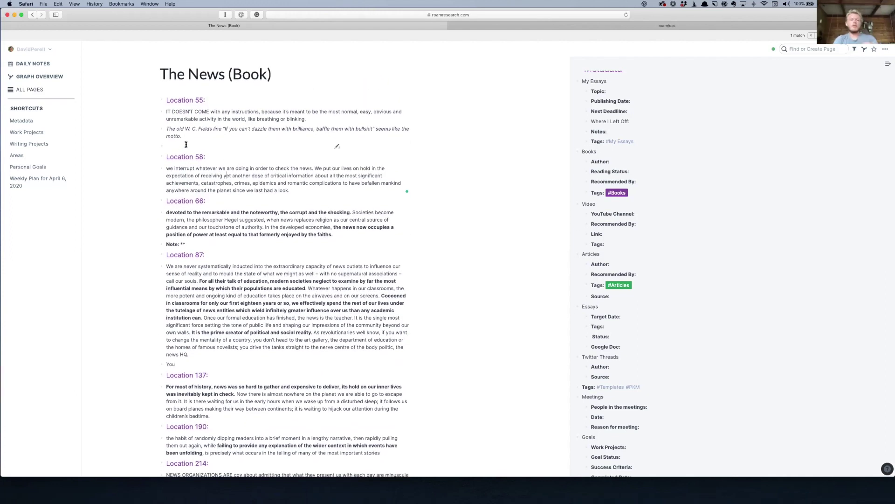
click(338, 148)
key(Escape)
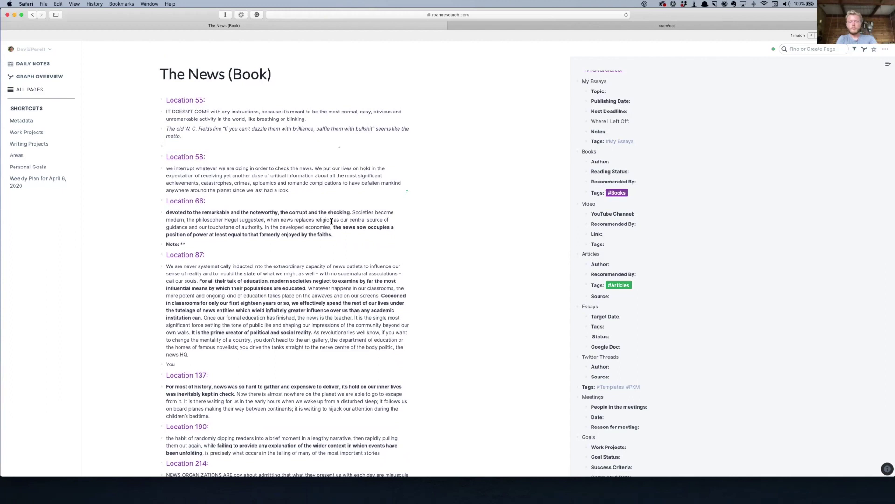
scroll(240, 252, down, 12)
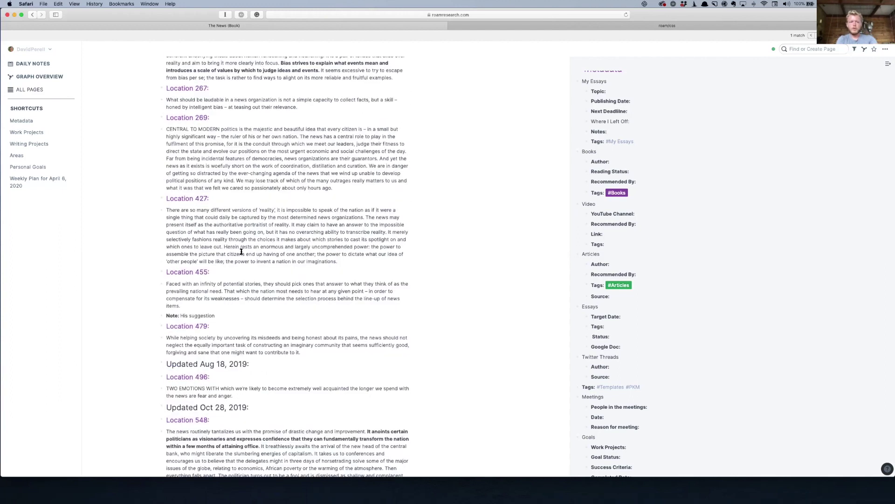
scroll(241, 252, up, 12)
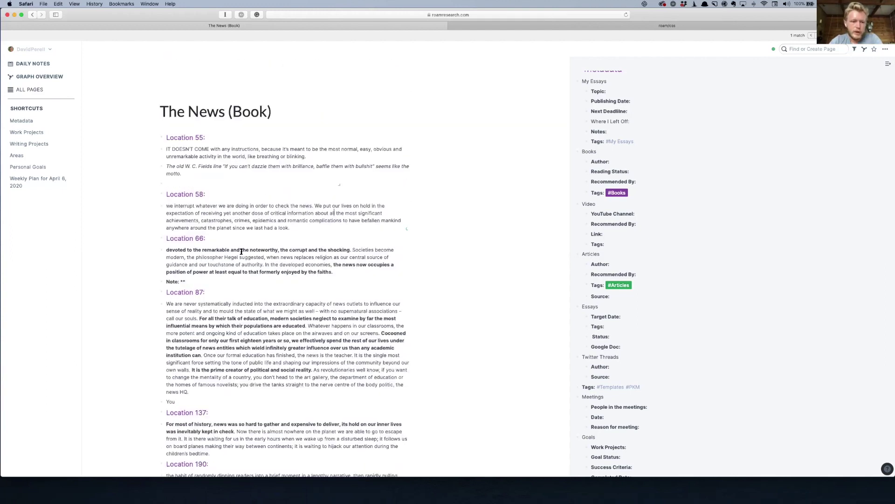
click(247, 218)
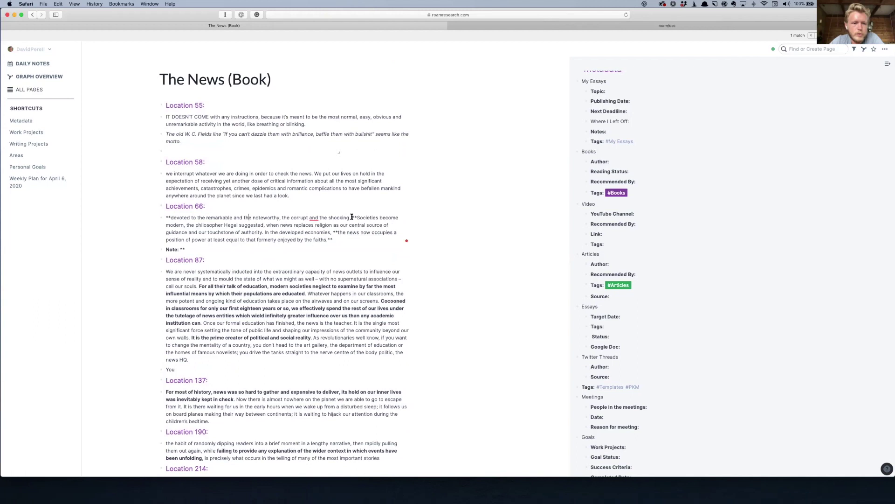
click(273, 280)
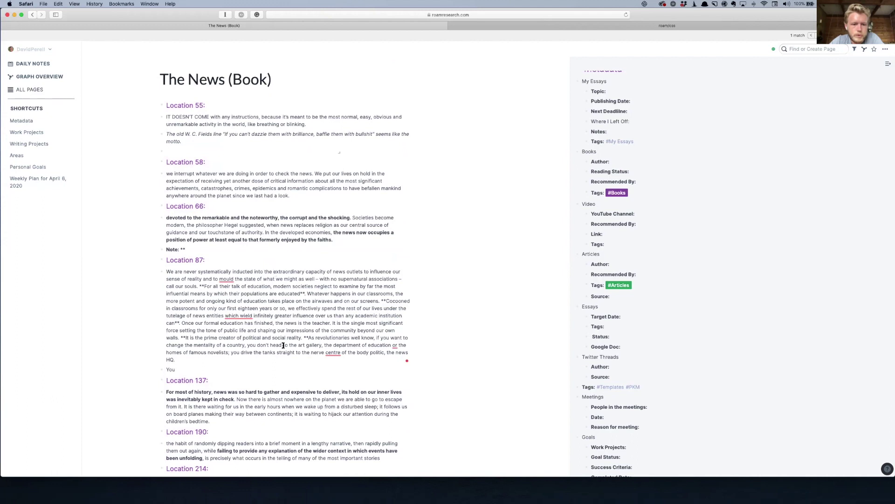
- Look through the imported highlights on The News (Book) page, examining their location headings, bolded passages and notes
click(274, 405)
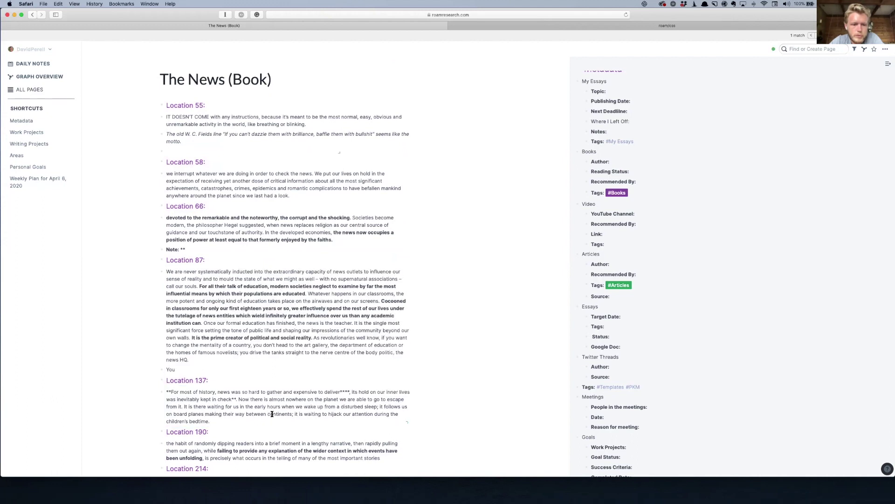
scroll(273, 413, down, 15)
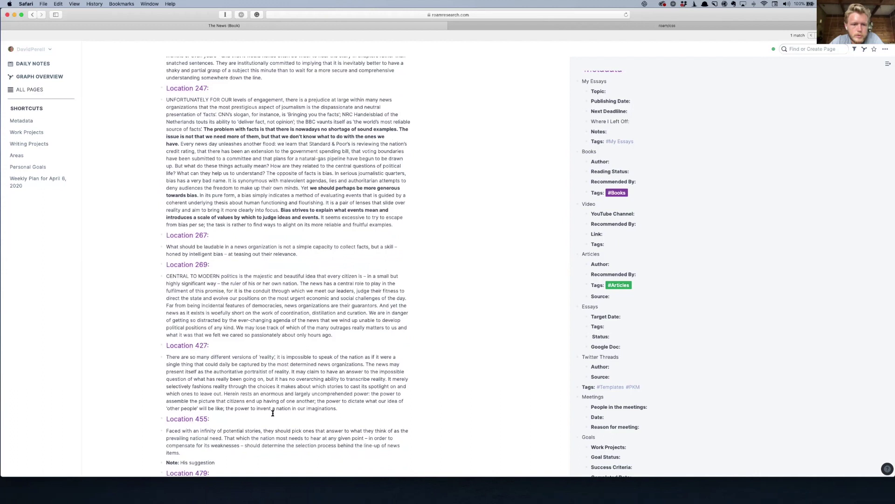
scroll(273, 413, up, 1)
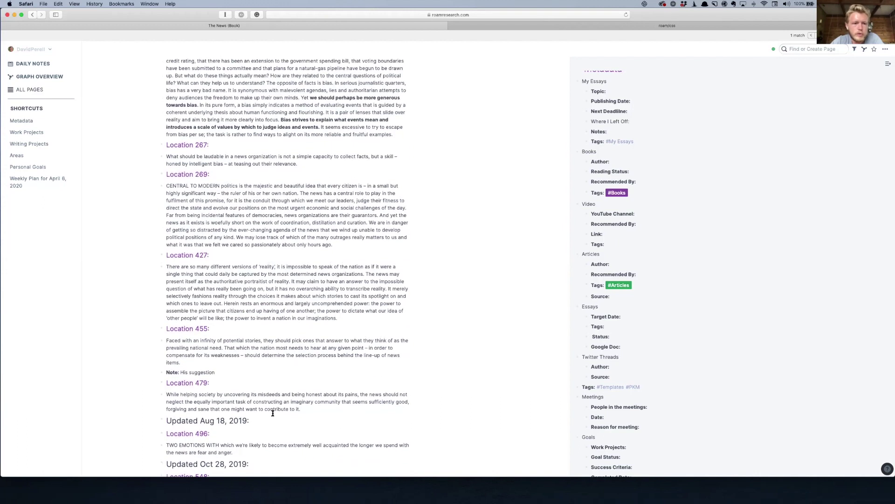
scroll(261, 256, down, 2)
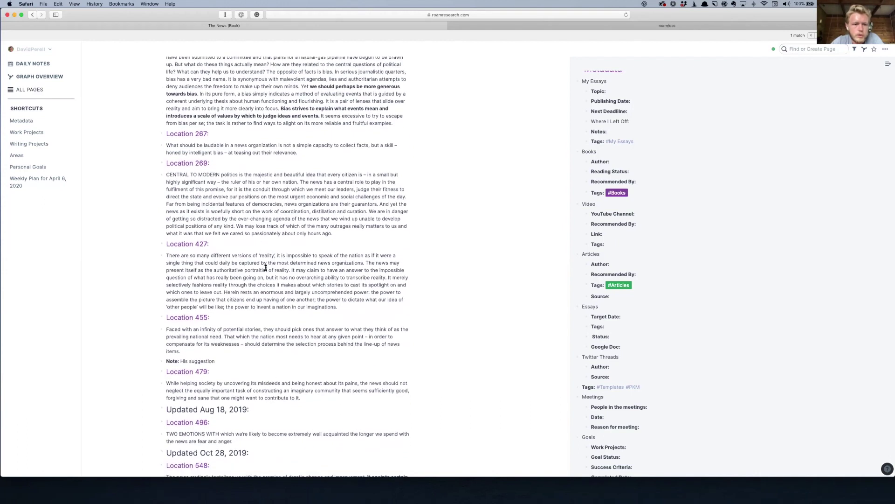
scroll(266, 224, up, 2)
scroll(266, 224, down, 10)
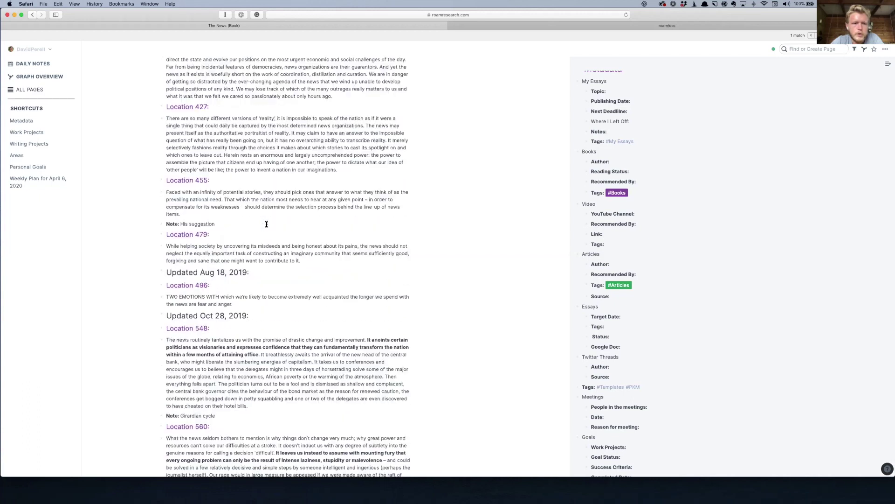
click(290, 385)
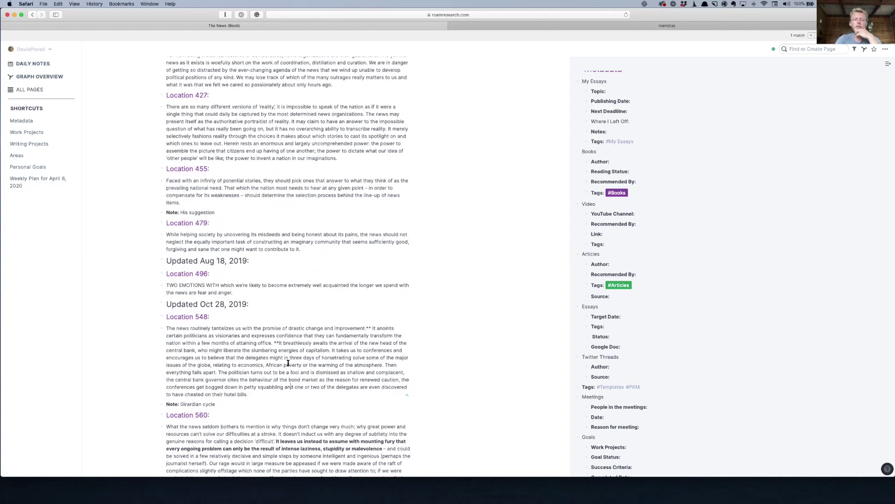
scroll(288, 356, up, 1)
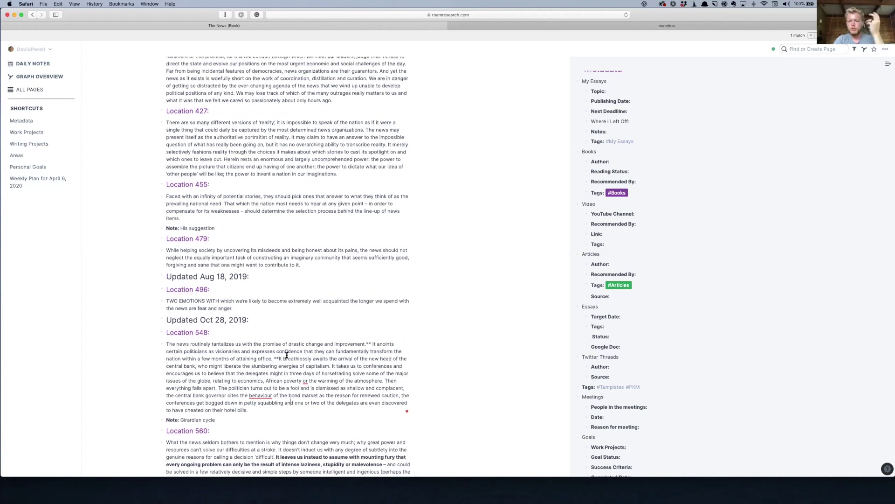
scroll(286, 355, up, 10)
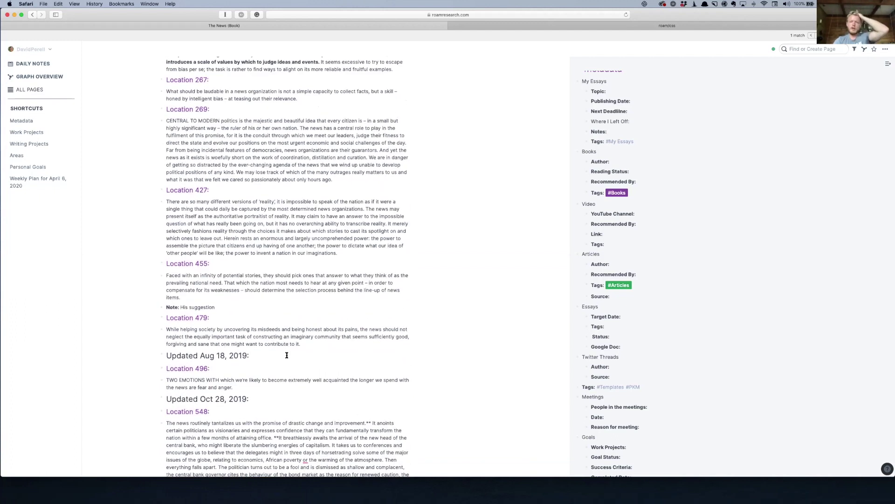
scroll(286, 355, up, 7)
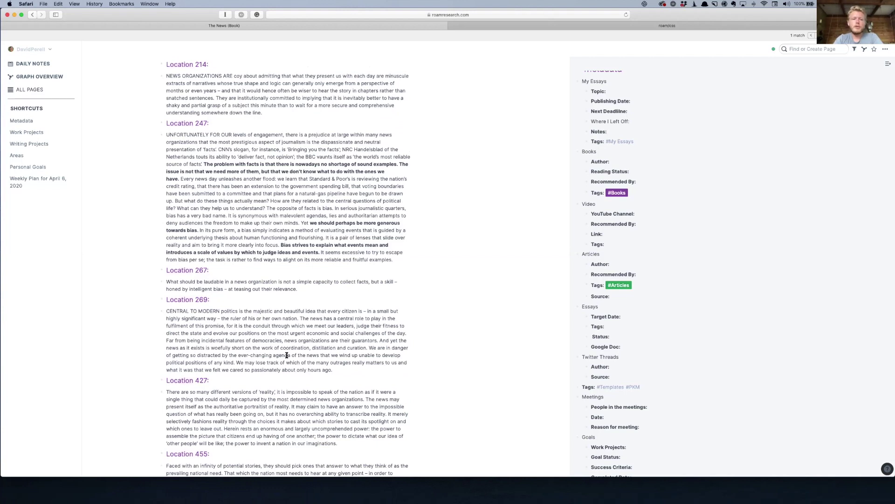
scroll(286, 355, up, 3)
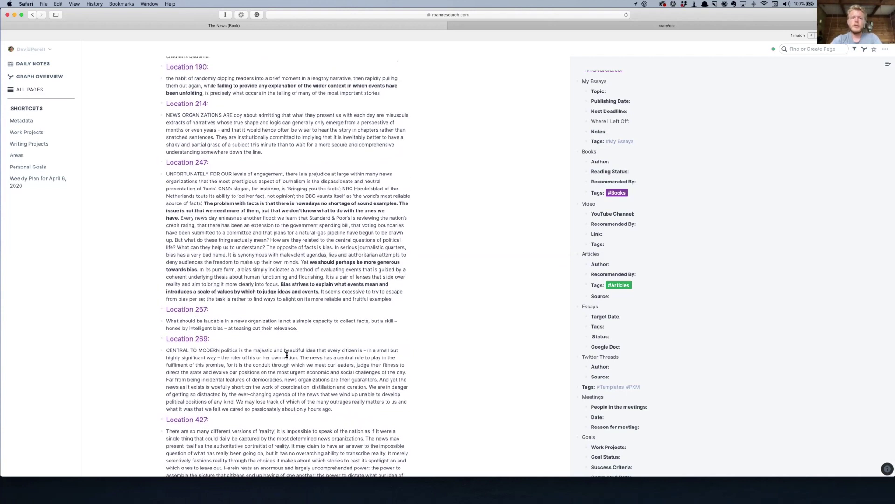
scroll(286, 356, up, 17)
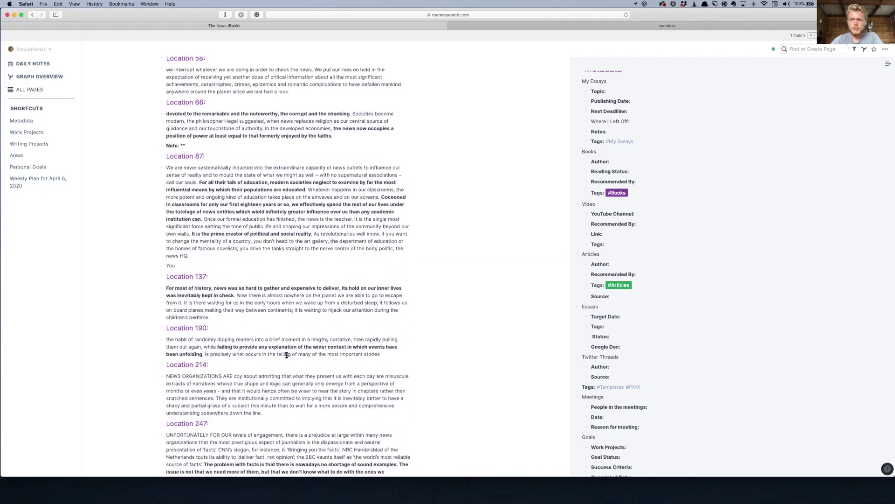
scroll(287, 356, down, 1)
scroll(287, 355, up, 6)
scroll(287, 355, up, 1)
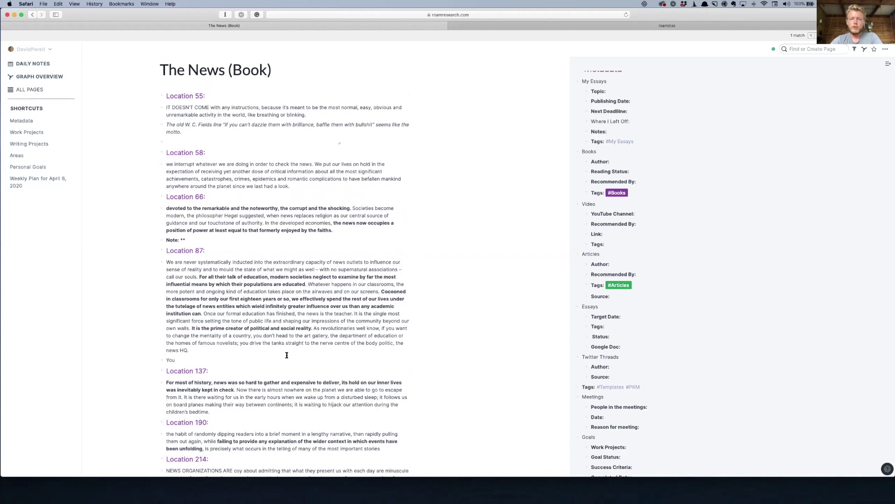
scroll(286, 356, down, 2)
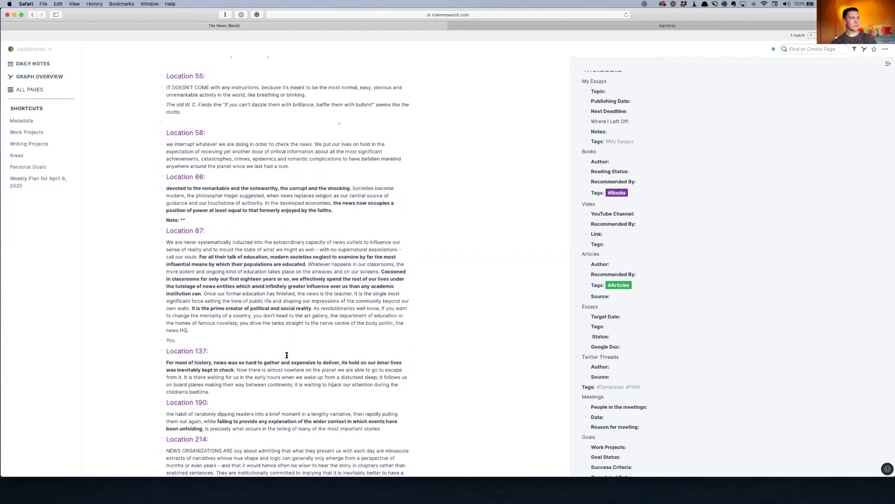
scroll(286, 356, up, 2)
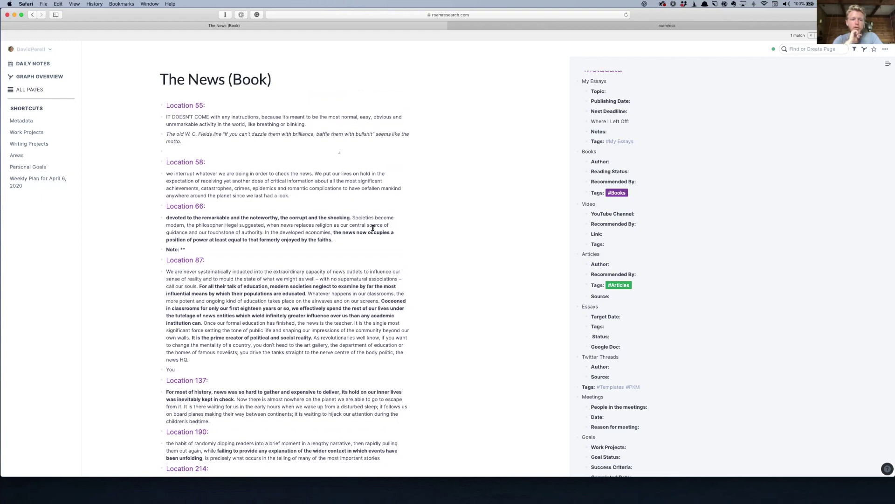
- Bold the Location 66 passage from "Societies become modern" to "our touchstone of authority"
drag(262, 233, 357, 218)
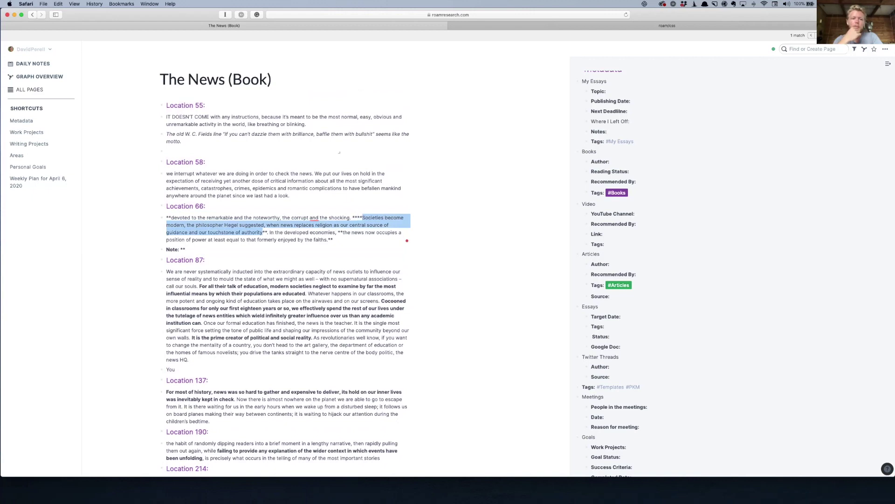
click(347, 188)
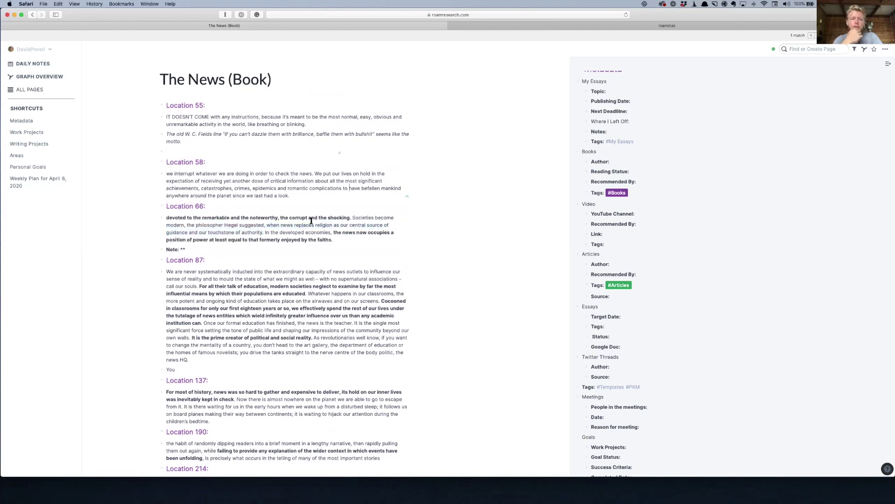
click(263, 232)
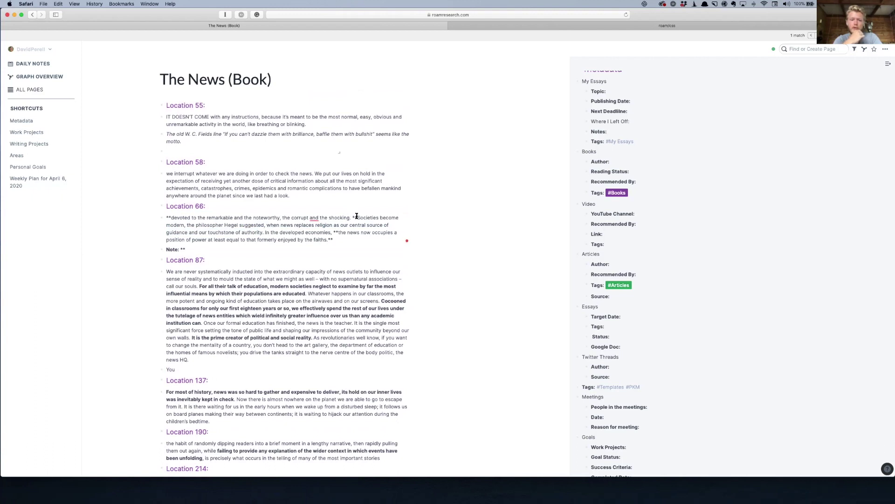
drag(358, 218, 270, 232)
key(super+b)
click(340, 273)
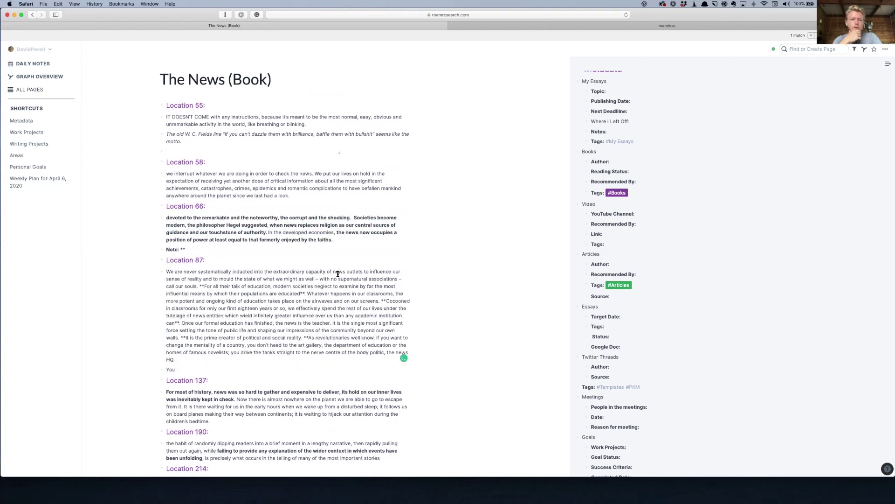
- Copy the full Location 87 Kindle link from its heading block and delete it there, leaving the block empty
scroll(267, 274, down, 1)
click(203, 234)
drag(204, 234, 169, 232)
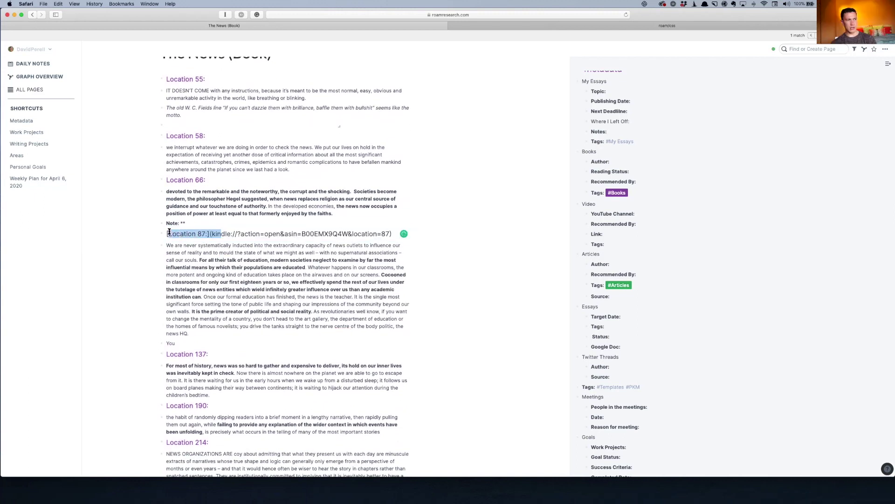
click(187, 233)
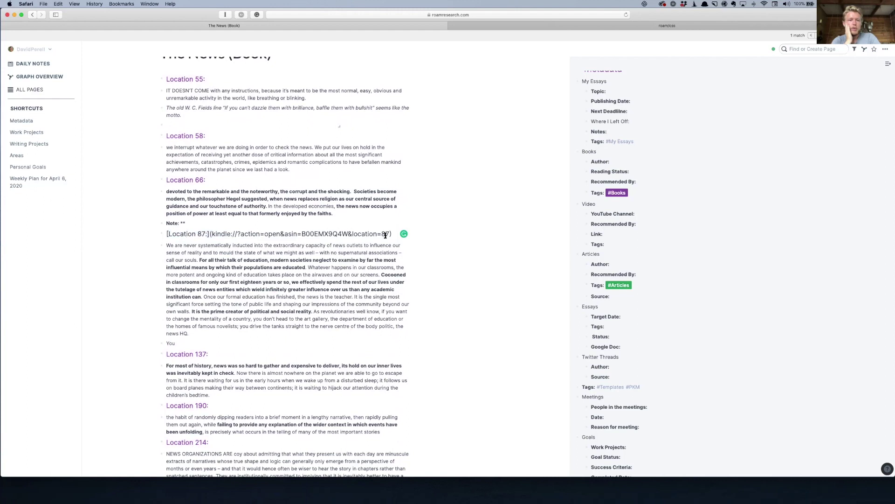
drag(392, 233, 167, 234)
key(super+c)
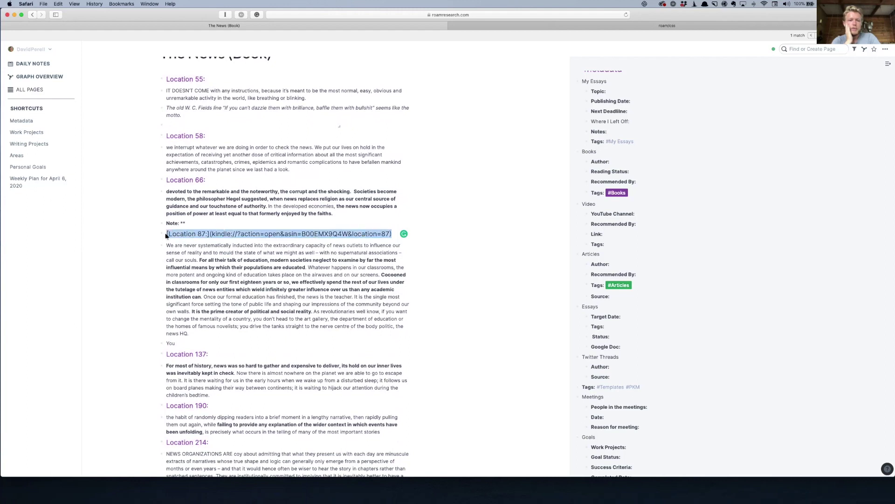
scroll(165, 235, up, 2)
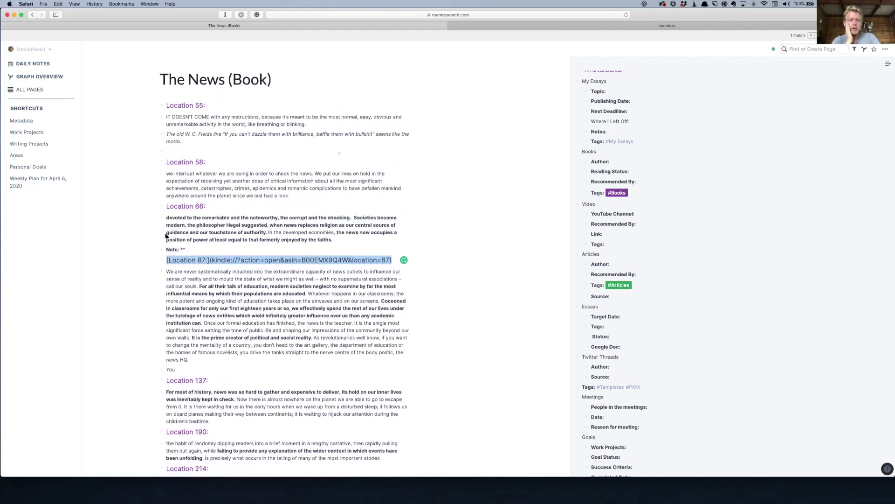
key(BackSpace)
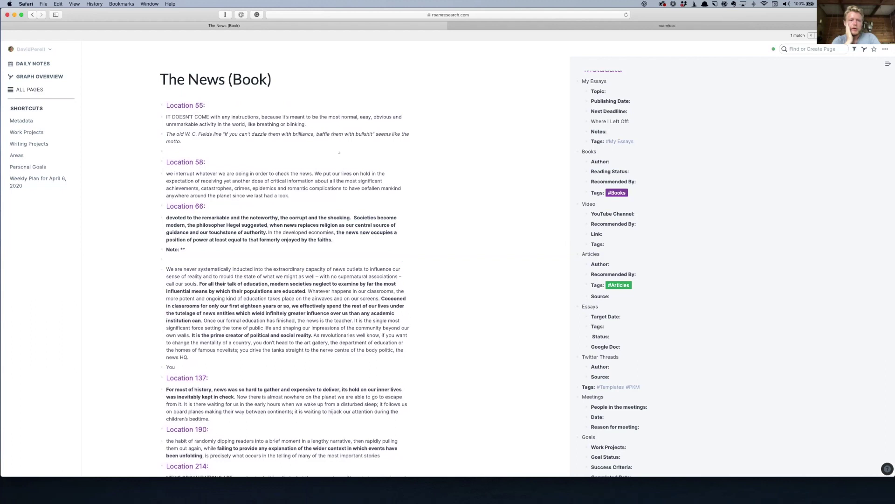
- Paste the Location 87 link at the end of the "We are never systematically inducted" highlight, after "the news HQ."
click(323, 173)
click(314, 203)
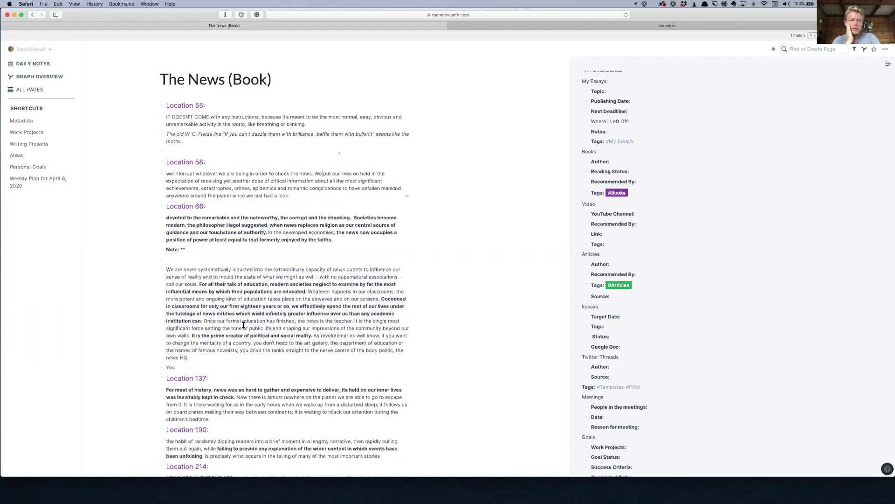
scroll(243, 325, down, 1)
click(195, 350)
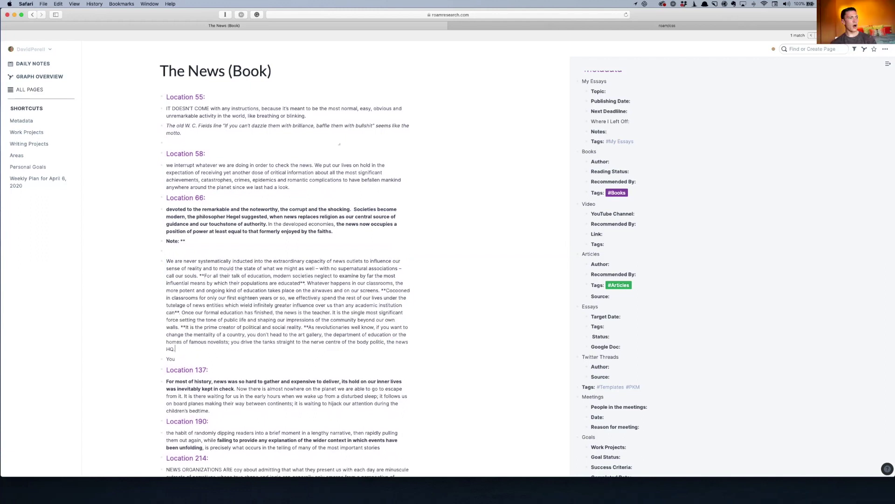
key(super+v)
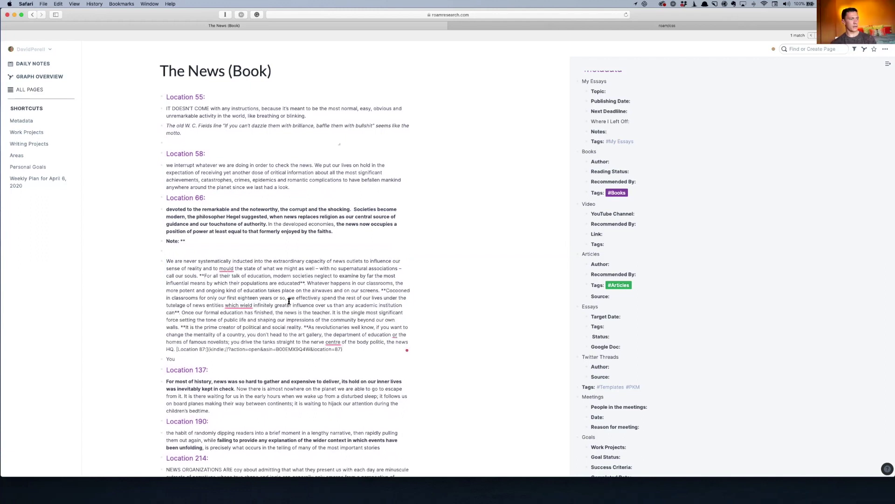
click(284, 405)
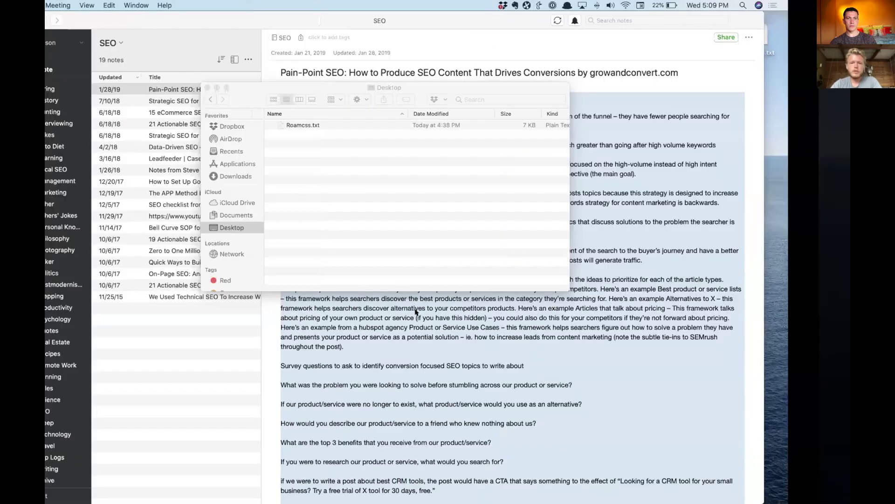
- Switch to the Roam daily notes window, search for "Sacred" and open the Sacred Cow page
key(super+u)
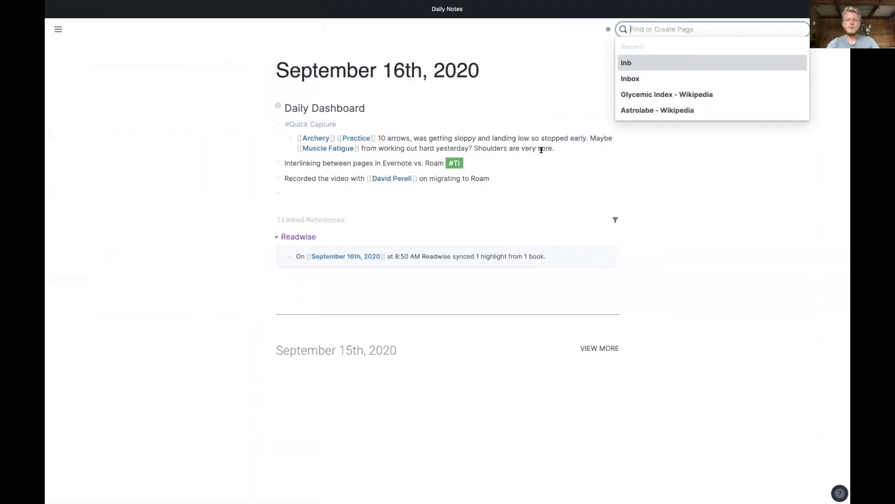
text(S)
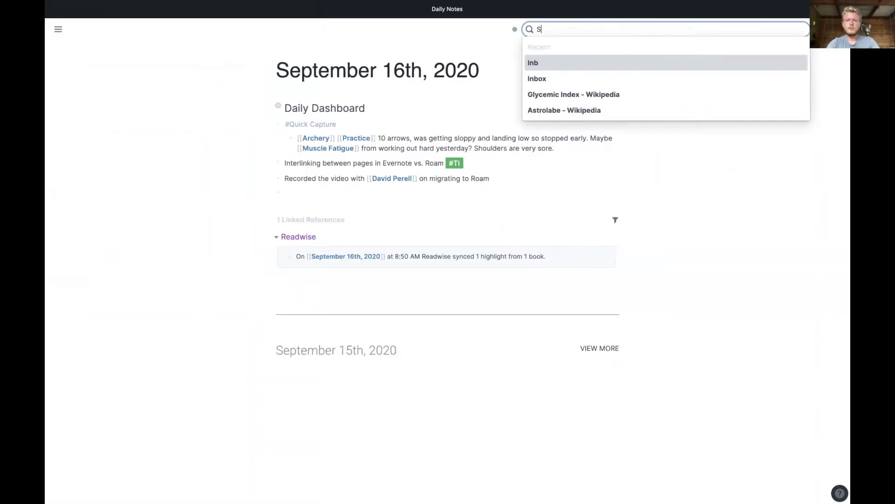
text(acred)
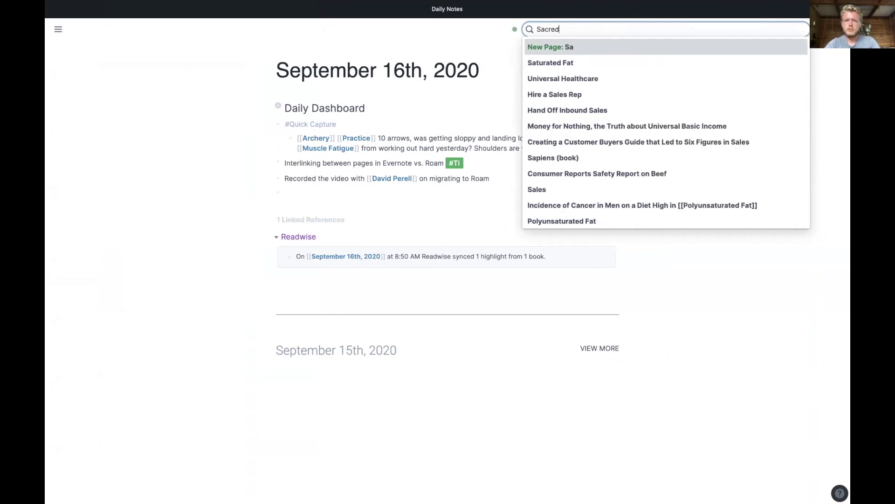
click(550, 63)
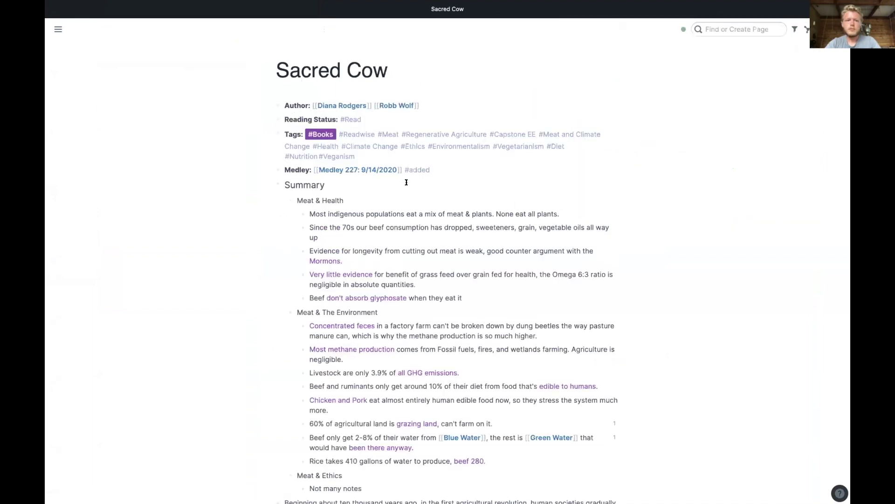
- Look through the Sacred Cow highlights below the summary, examining their page references, bolded passages and linked terms
scroll(406, 182, down, 10)
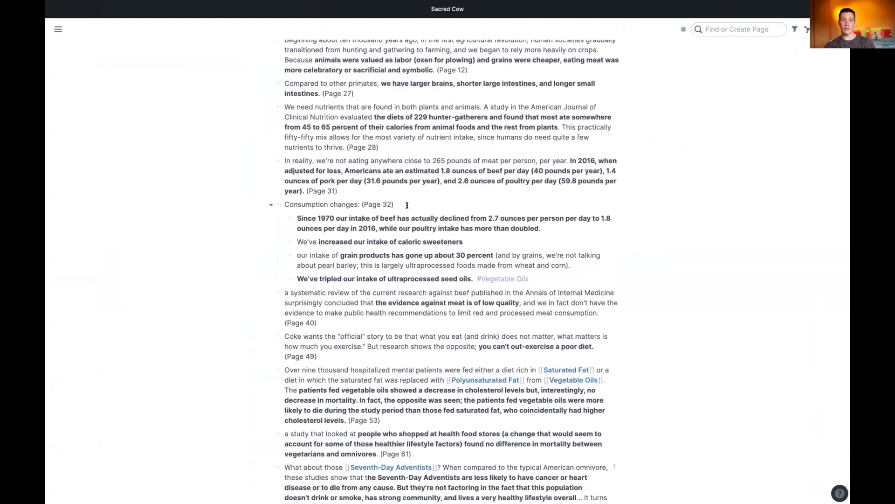
scroll(402, 219, down, 1)
scroll(402, 219, down, 1)
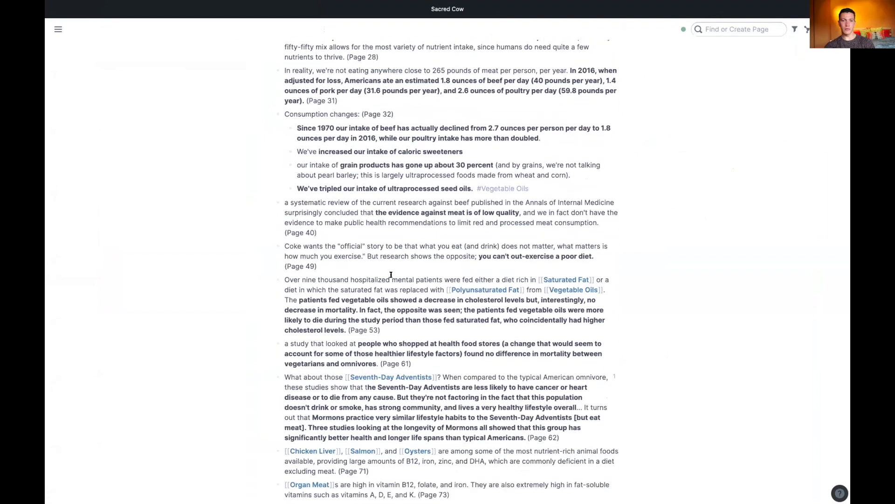
scroll(377, 274, down, 1)
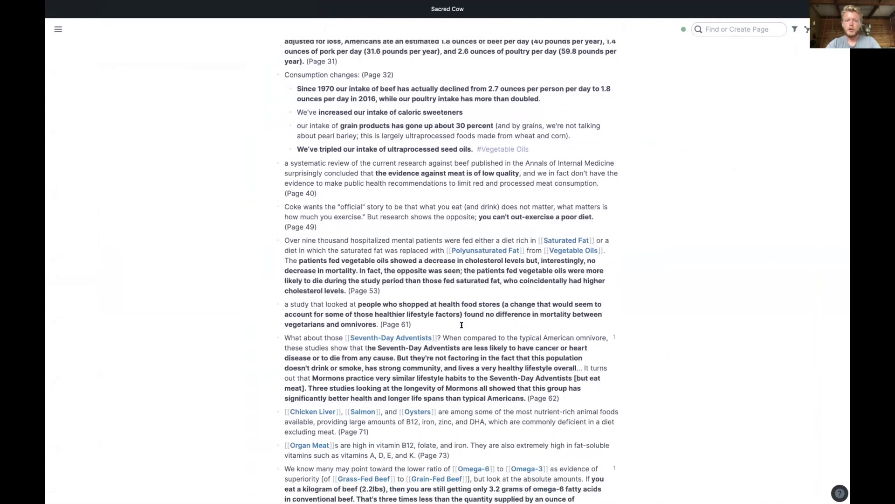
scroll(461, 325, down, 1)
scroll(464, 298, down, 1)
scroll(464, 298, down, 3)
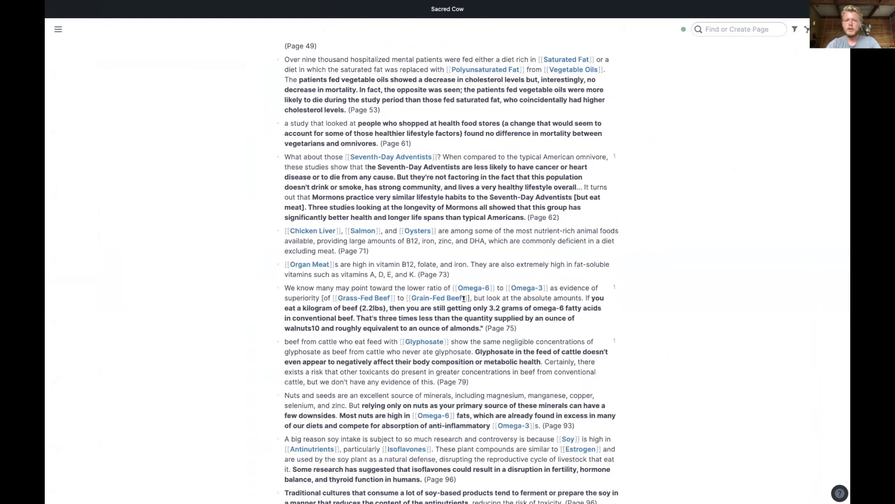
- Examine the remaining Sacred Cow highlights up to the page 108 passage, including their topic tags, and return to the summary
scroll(463, 299, down, 3)
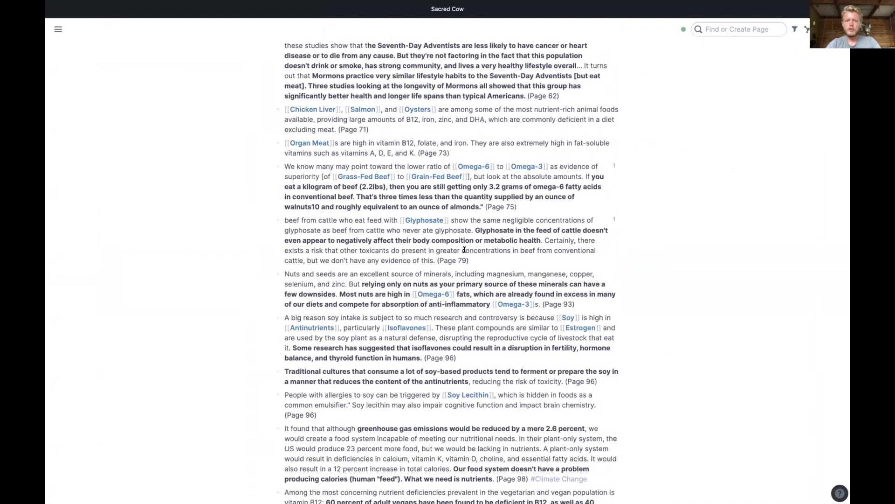
scroll(464, 250, down, 3)
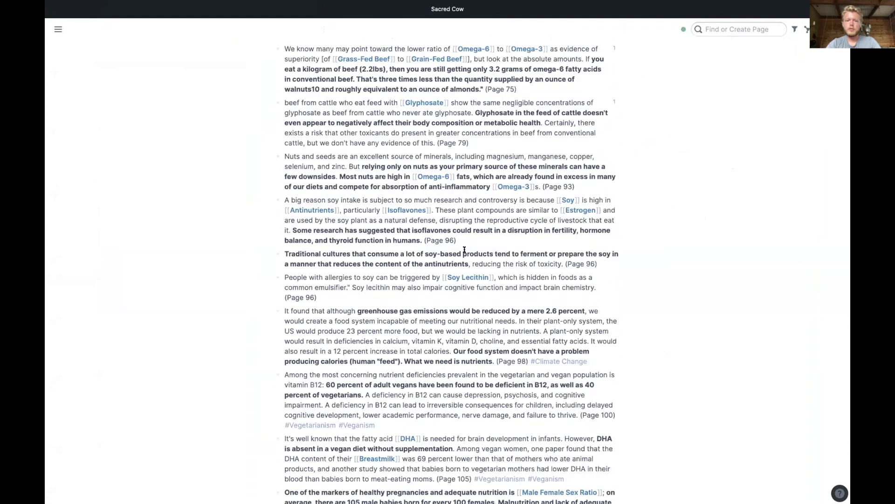
scroll(465, 249, down, 2)
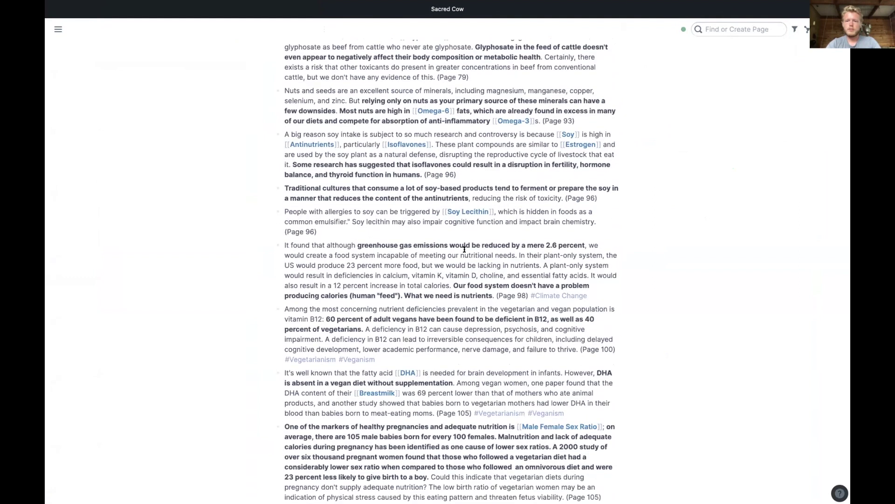
scroll(465, 249, down, 2)
scroll(464, 249, down, 1)
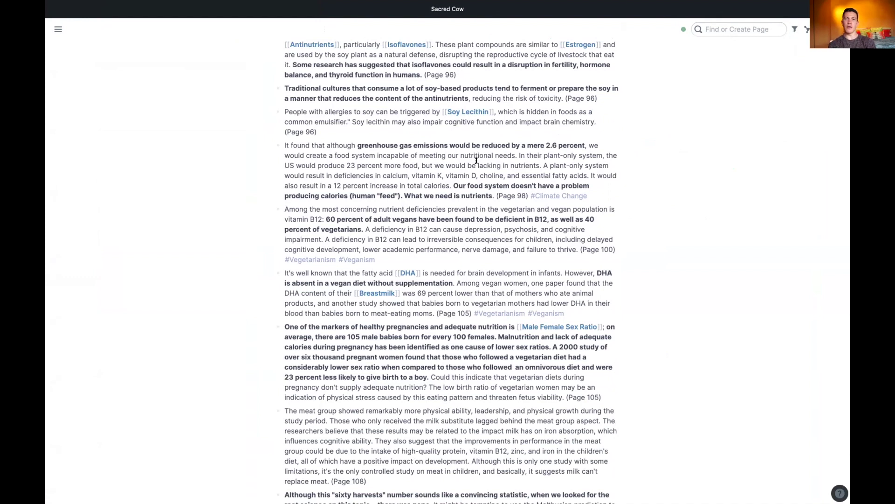
scroll(473, 181, up, 2)
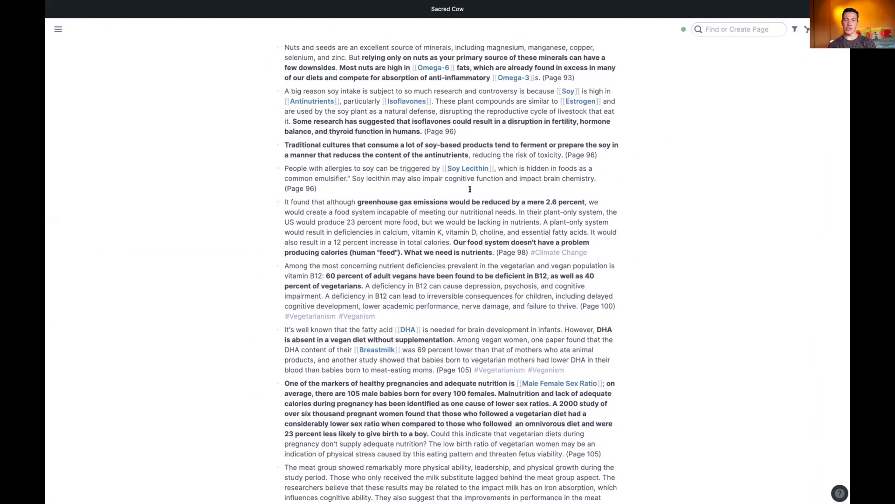
scroll(470, 188, down, 4)
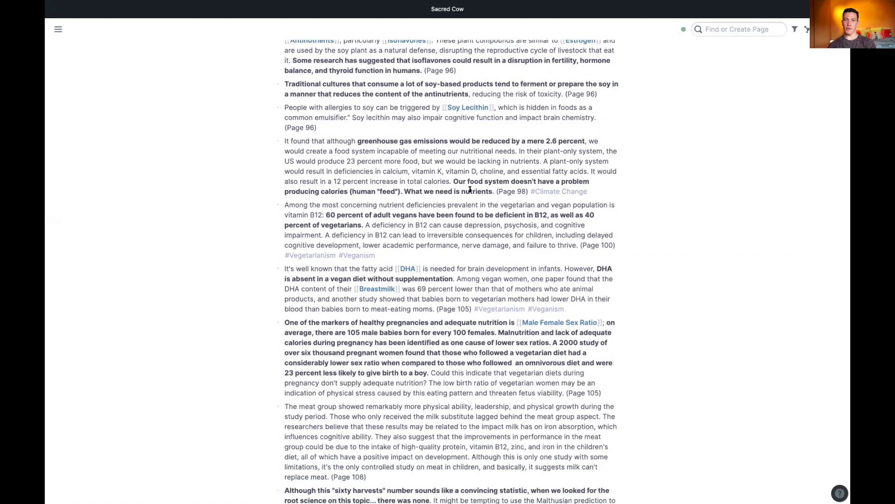
scroll(462, 207, up, 8)
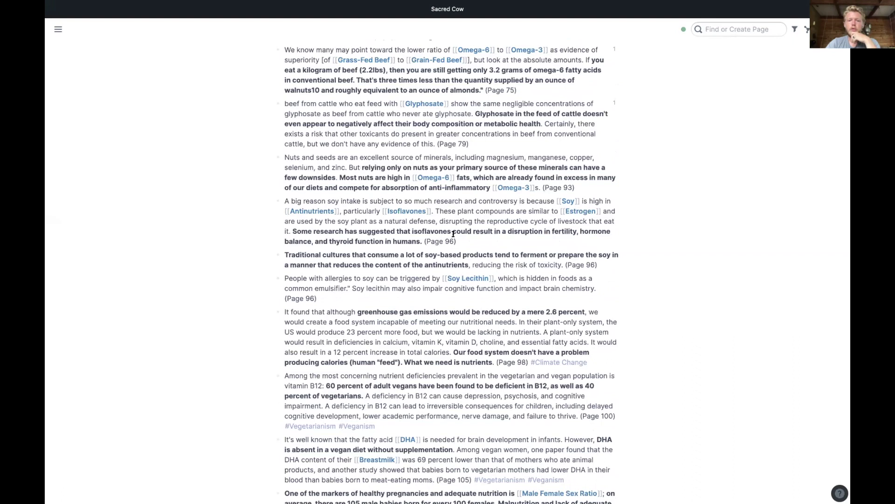
scroll(473, 221, up, 1)
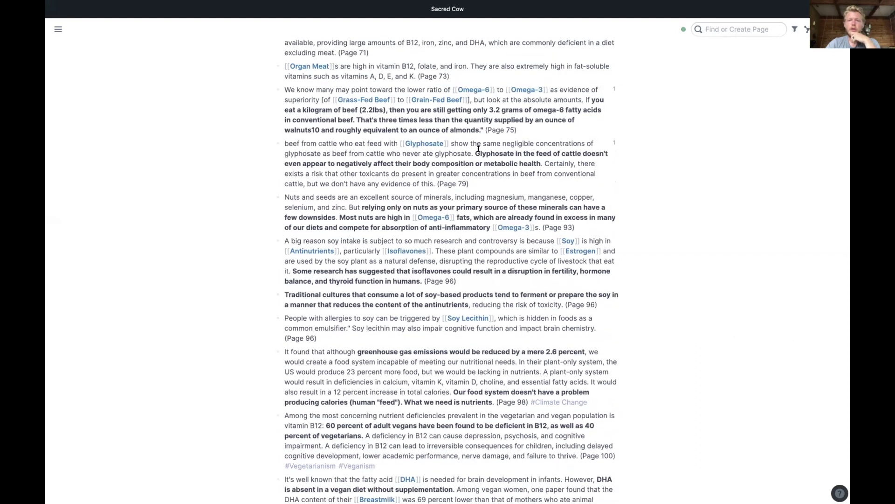
scroll(478, 148, up, 8)
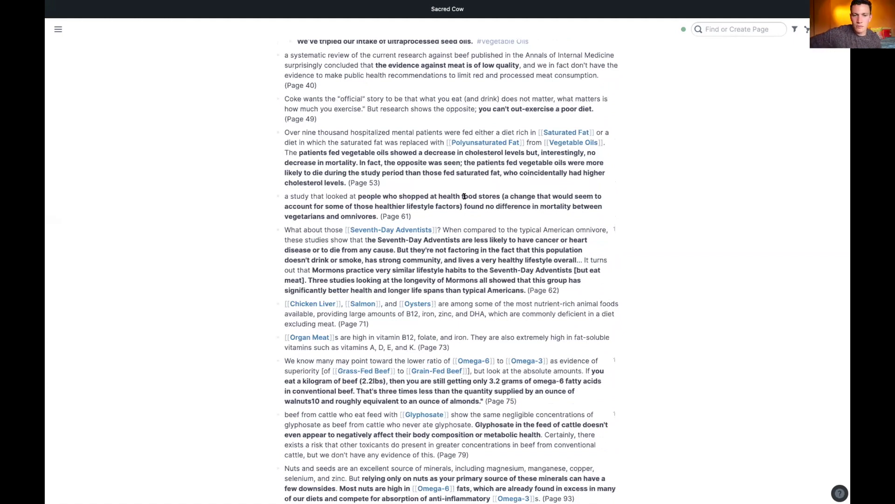
scroll(464, 196, up, 15)
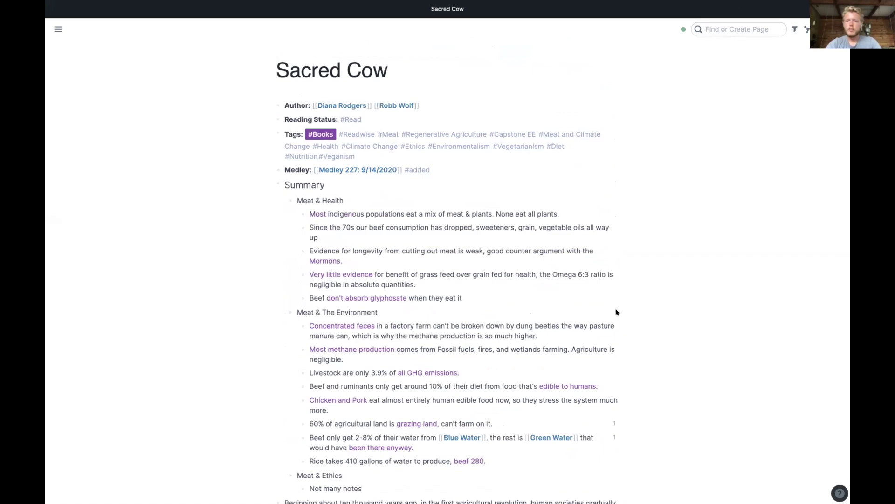
- Search for "Power Brok", open The Power Broker page and look through its bolded highlights and page references
click(712, 29)
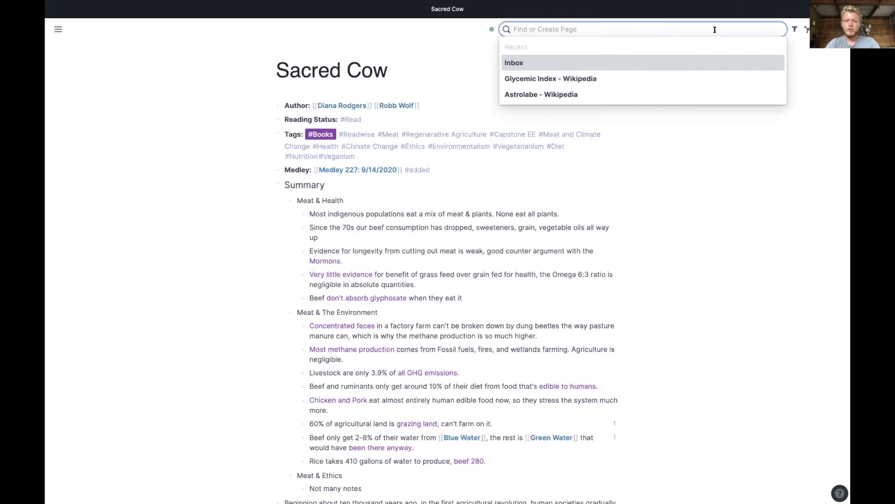
text(Power )
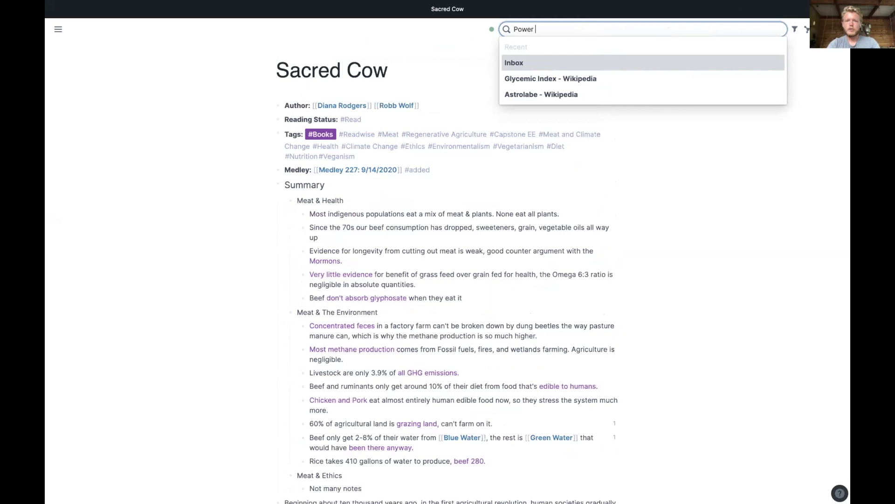
text(Brok)
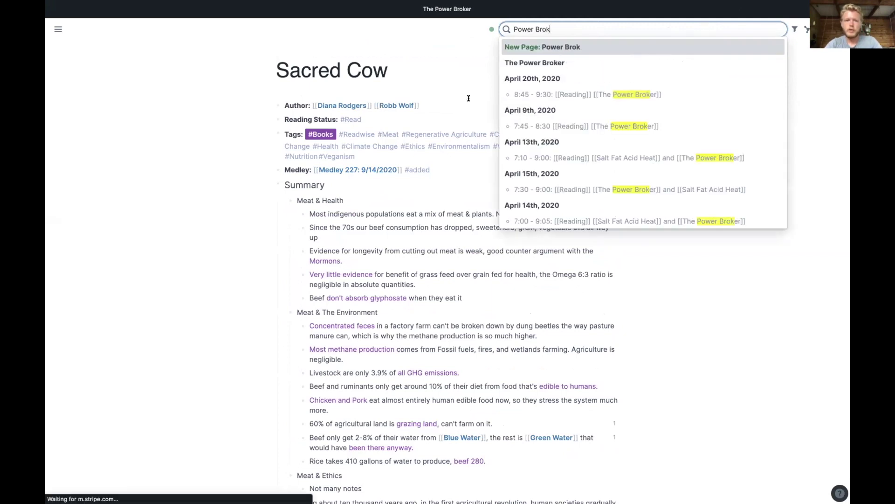
key(Down)
key(Return)
scroll(378, 267, down, 5)
scroll(378, 267, down, 5)
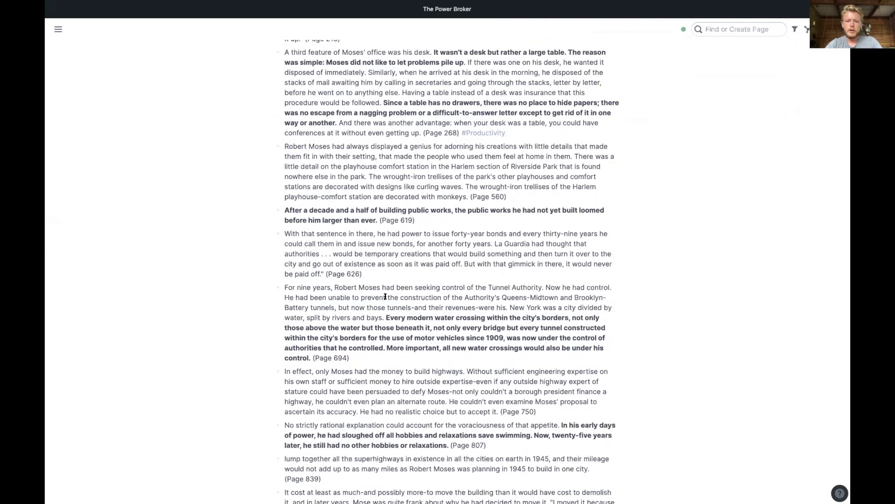
scroll(385, 297, down, 7)
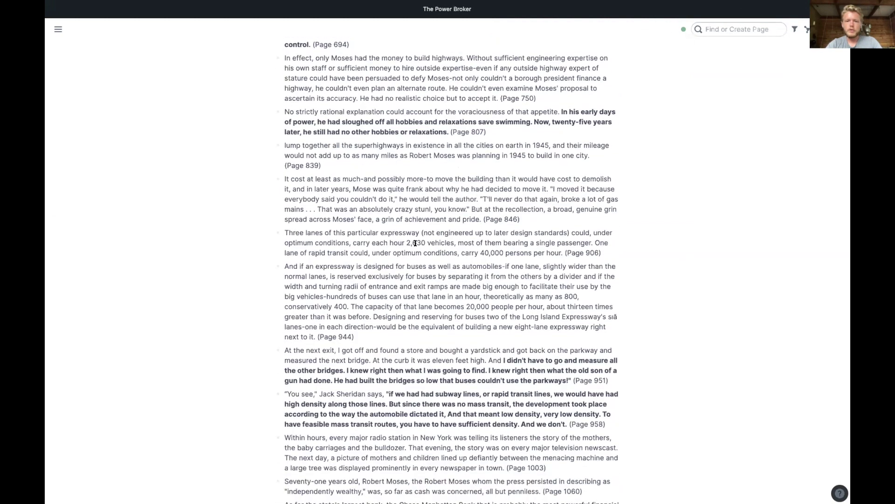
scroll(415, 243, down, 1)
scroll(415, 243, down, 7)
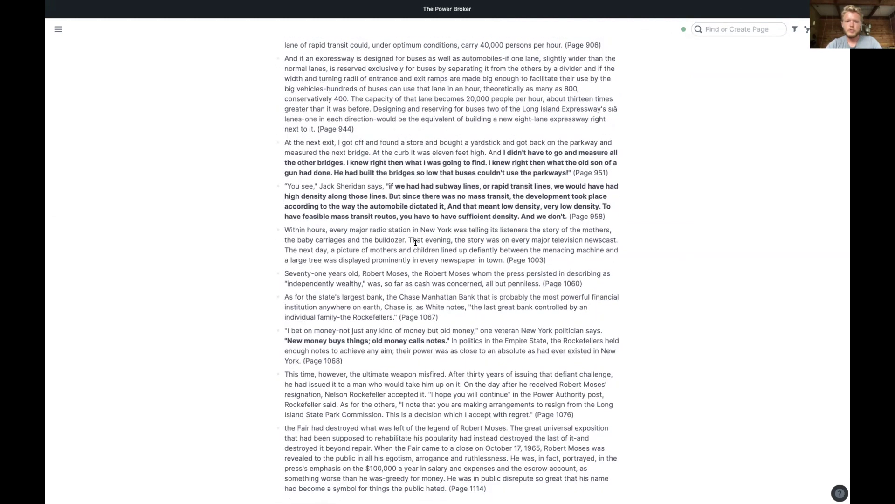
scroll(415, 243, up, 15)
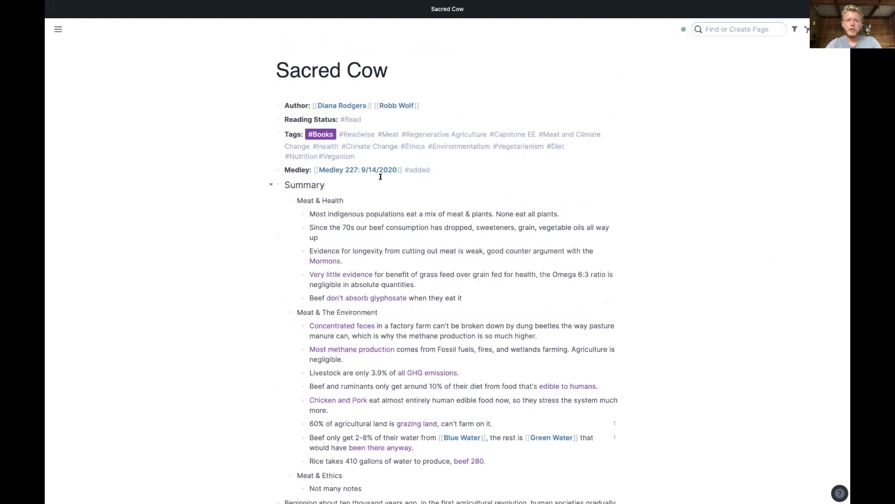
- Open the Regenerative Agriculture page from the Sacred Cow tags and examine its land use, water use and methane sections
click(450, 134)
click(470, 176)
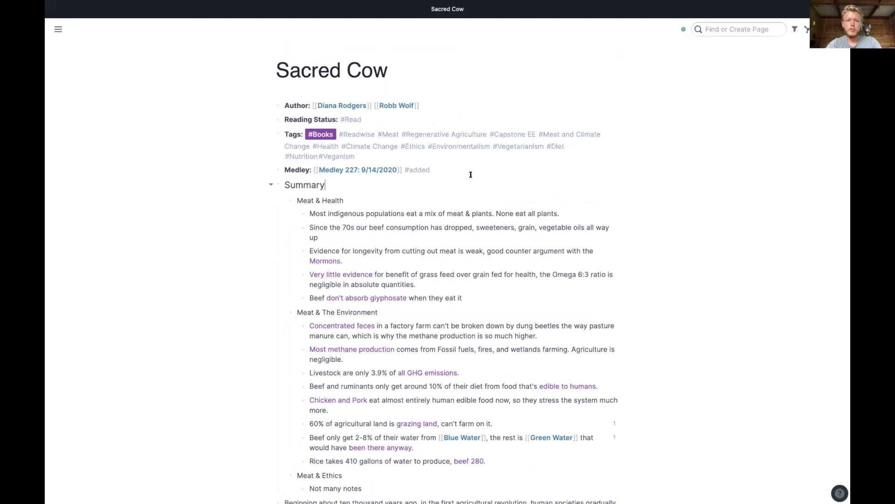
click(445, 135)
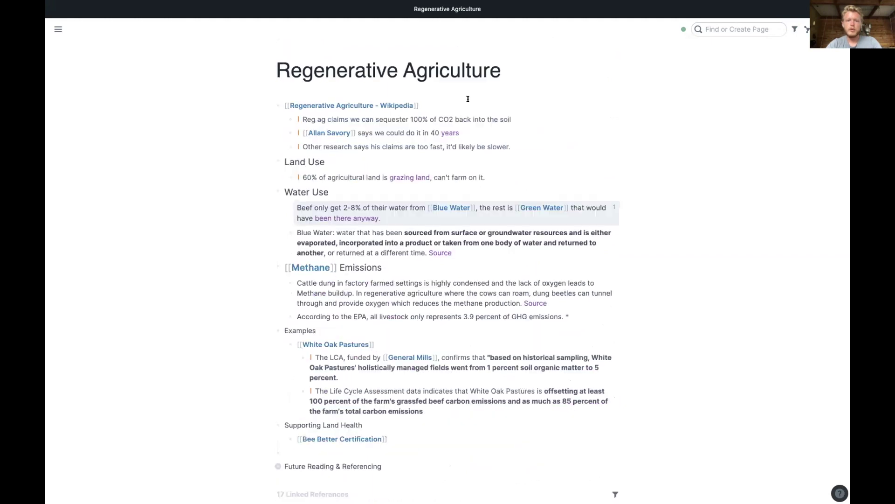
scroll(468, 99, down, 2)
scroll(461, 264, up, 2)
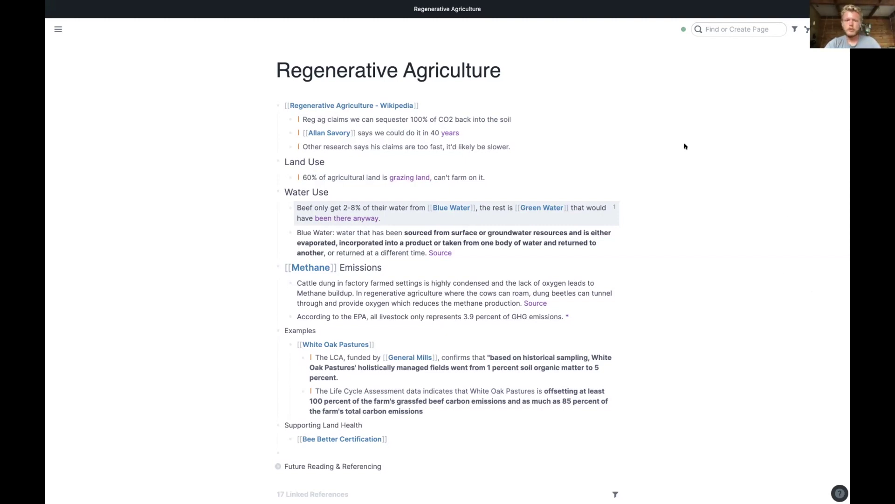
click(389, 192)
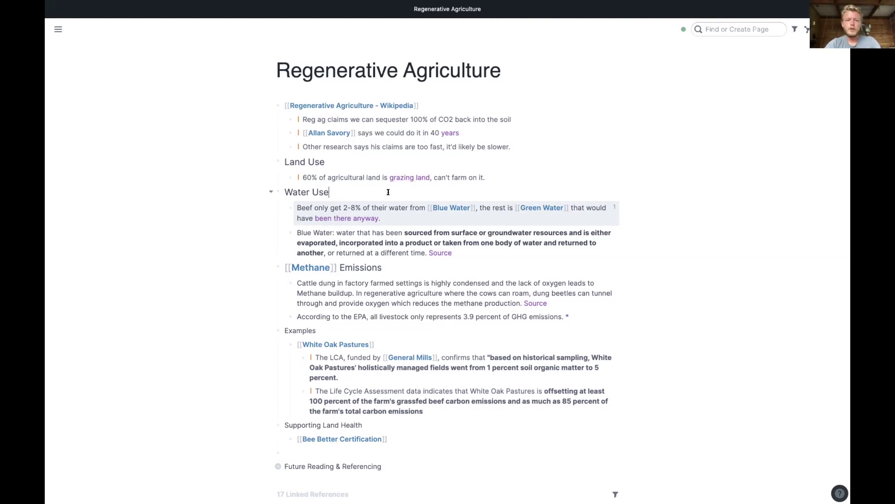
- Open the Regenerative Agriculture - Wikipedia page, compare its highlights with the three Summary bullets, and select those bullets
click(328, 107)
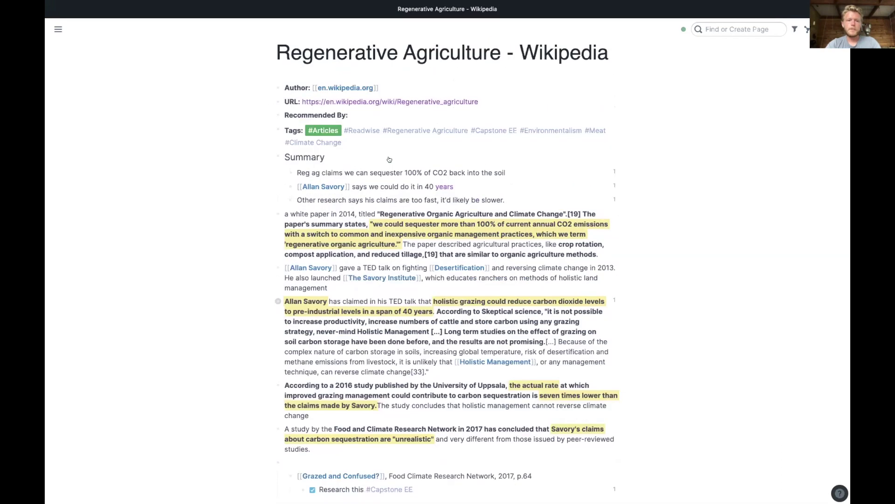
scroll(386, 306, down, 2)
scroll(380, 289, up, 2)
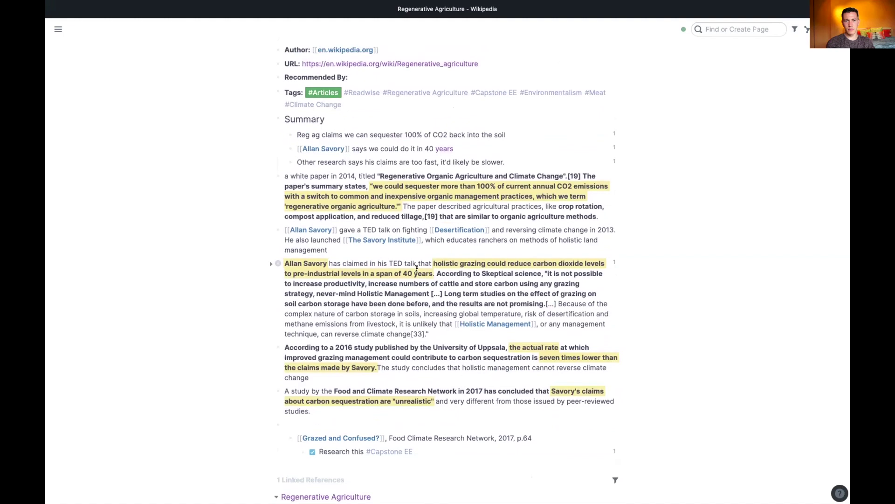
key(super+[)
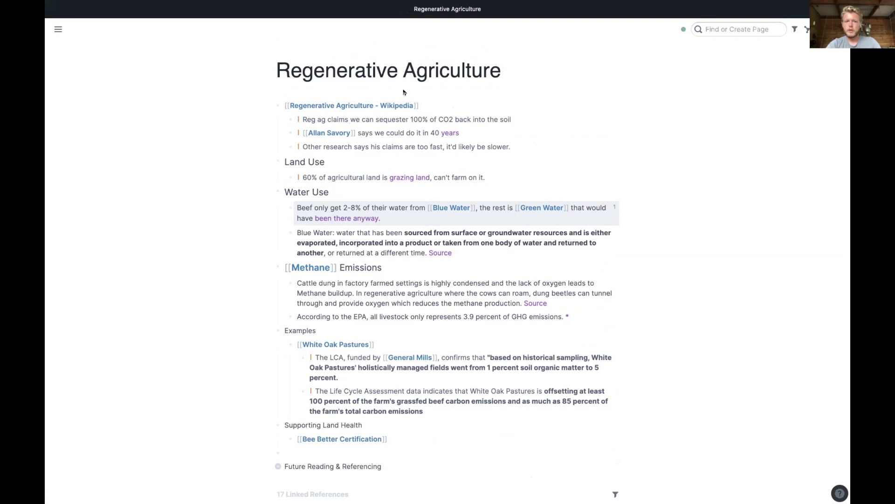
click(396, 105)
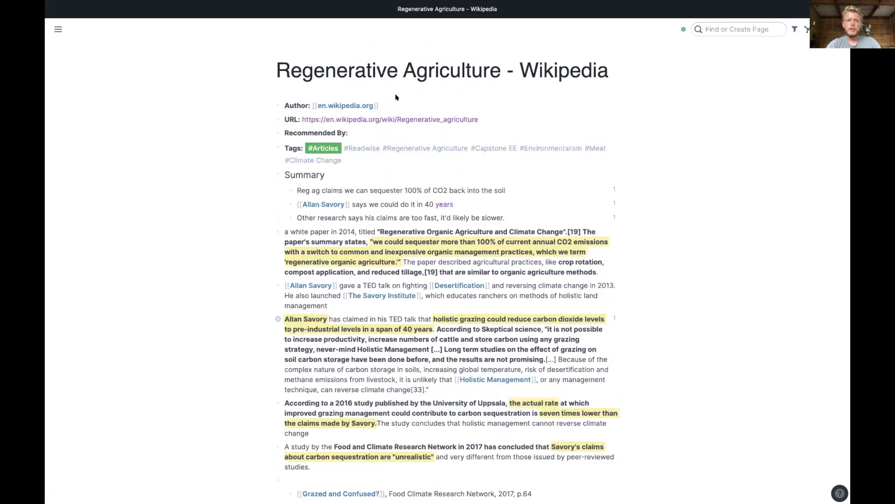
drag(301, 189, 439, 212)
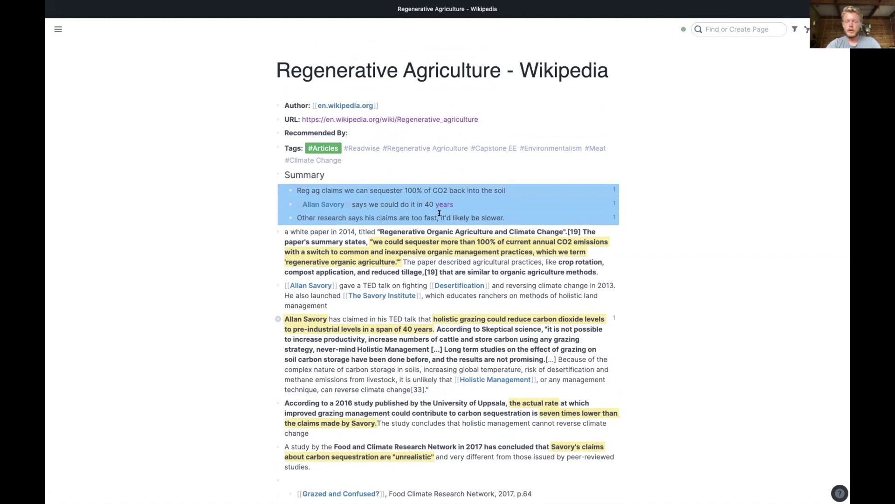
click(439, 213)
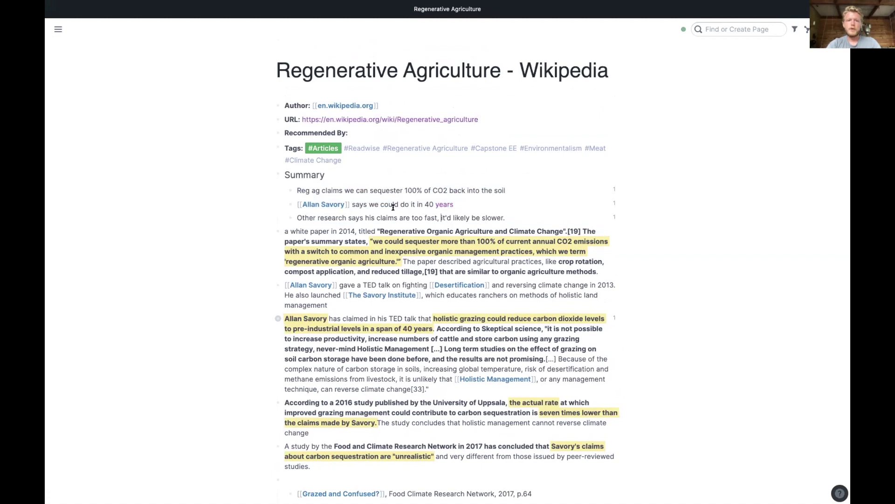
- From Regenerative Agriculture, open the Wikipedia page in the sidebar and replace the three bullets beneath its link with one empty nested block
shift+click(362, 106)
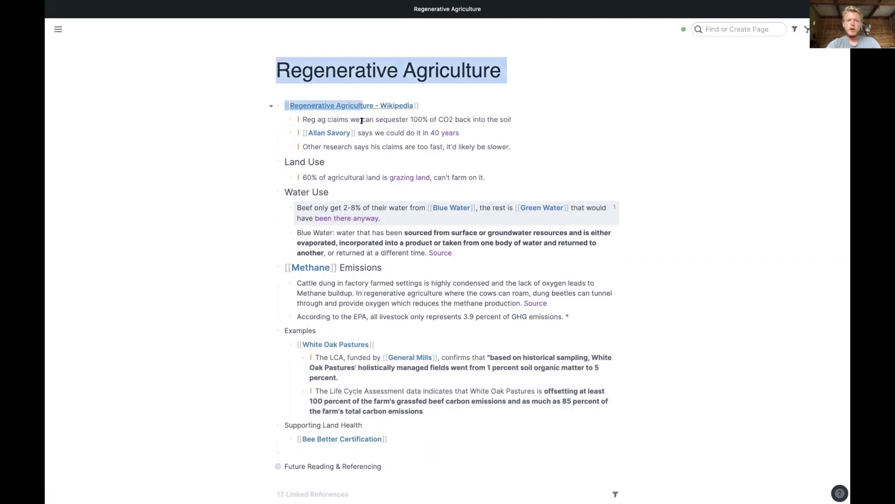
click(327, 107)
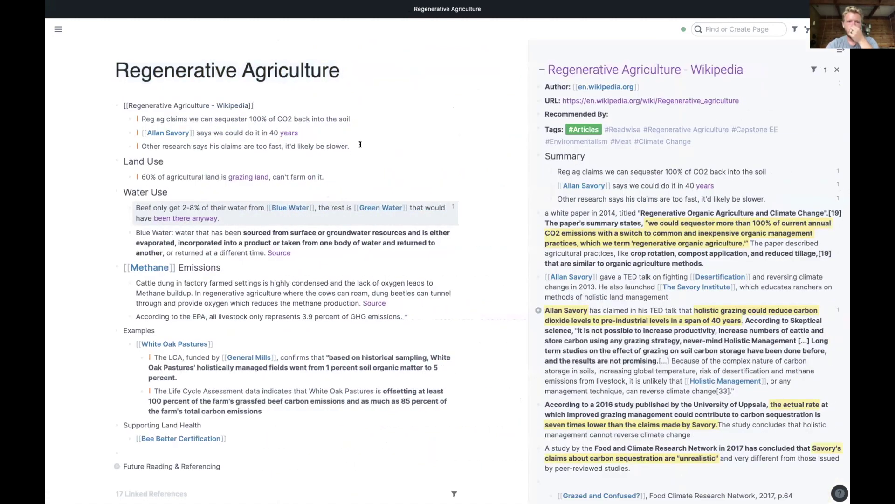
drag(360, 145, 160, 120)
key(BackSpace)
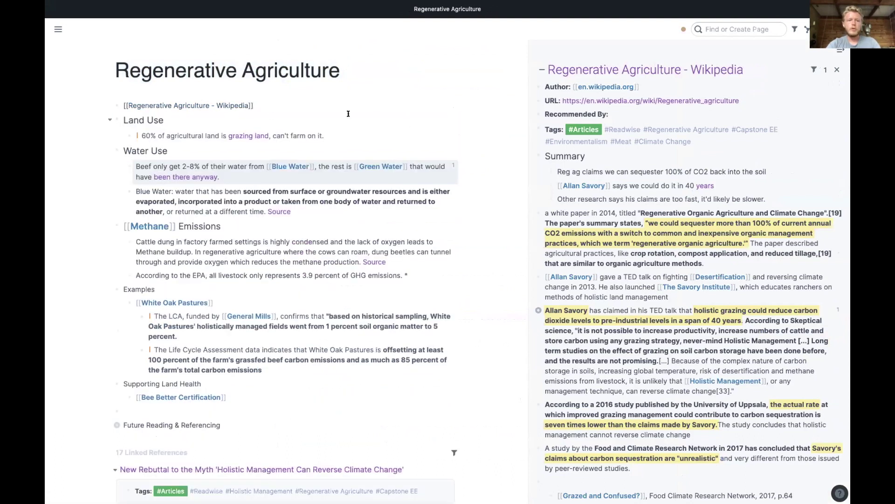
key(Return)
key(Tab)
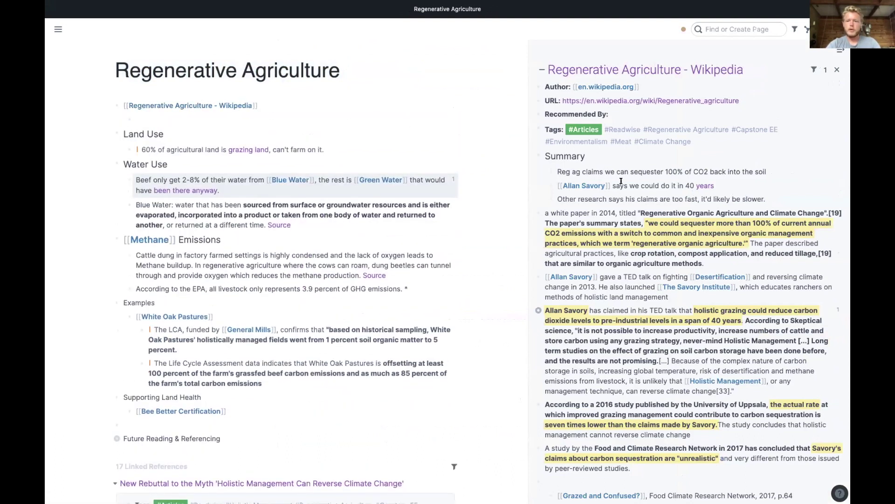
- Try to copy the three Summary bullets from the sidebar page as text into the empty block beneath the Wikipedia link
drag(628, 199, 590, 174)
key(ctrl+c)
click(231, 120)
key(ctrl+v)
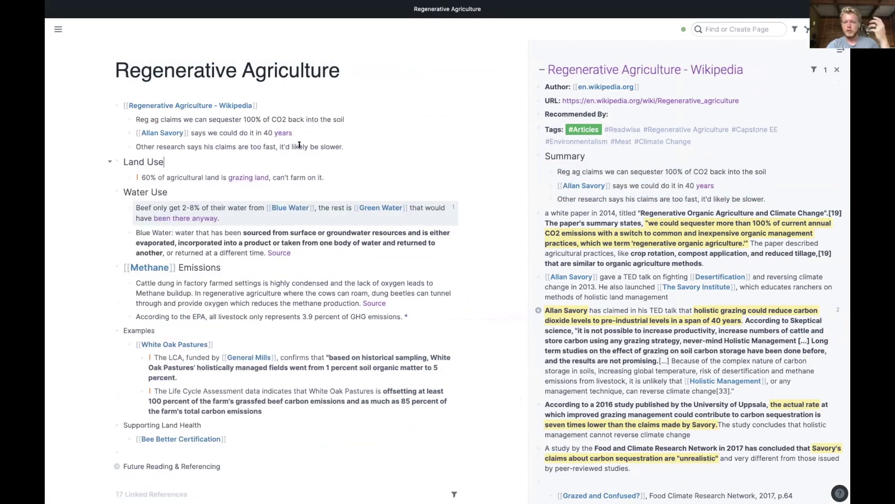
key(ctrl+z)
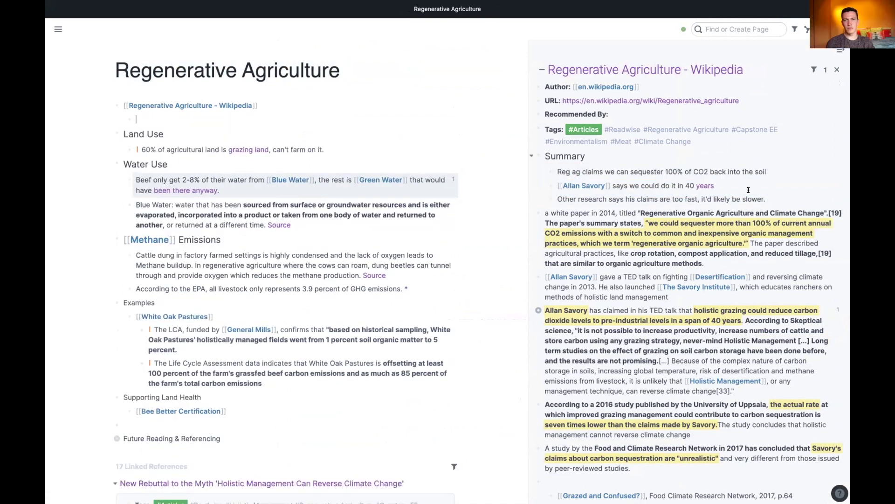
- Insert the three Summary bullets from the sidebar page as block references beneath the Regenerative Agriculture - Wikipedia link
drag(763, 198, 560, 172)
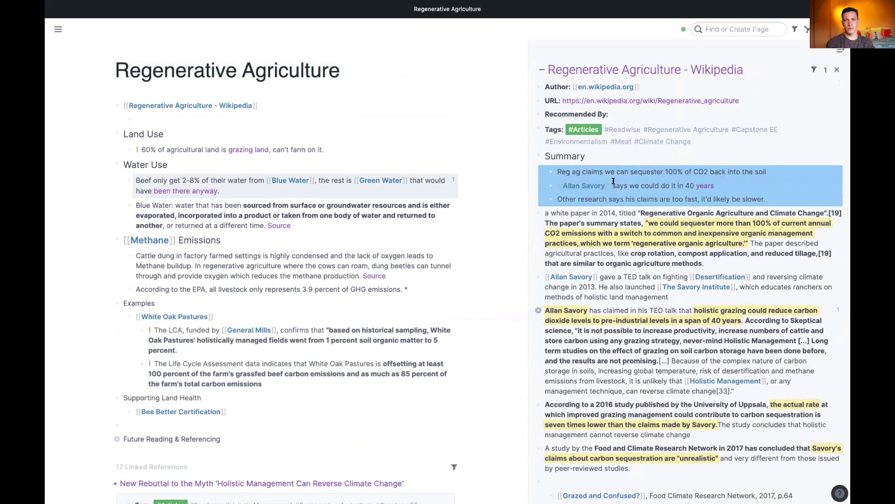
drag(234, 145, 179, 113)
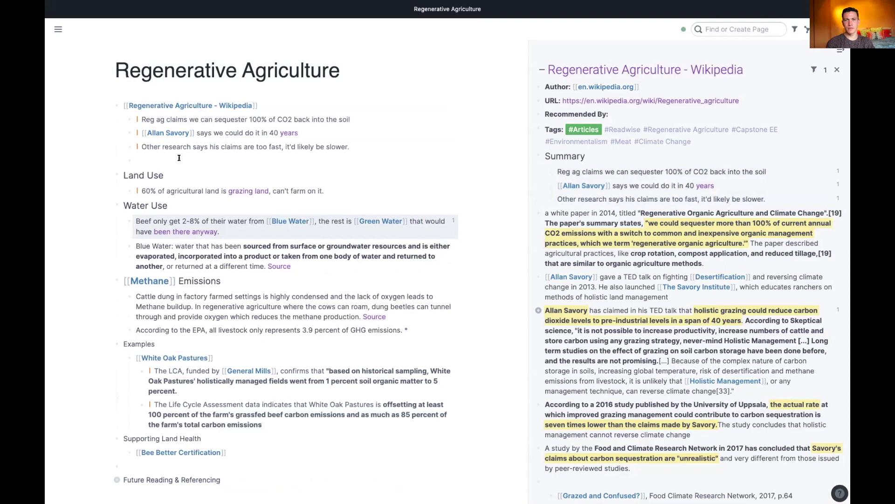
- Delete the empty block beneath the three Summary references, and briefly open the last reference's source block in the sidebar
key(BackSpace)
click(204, 184)
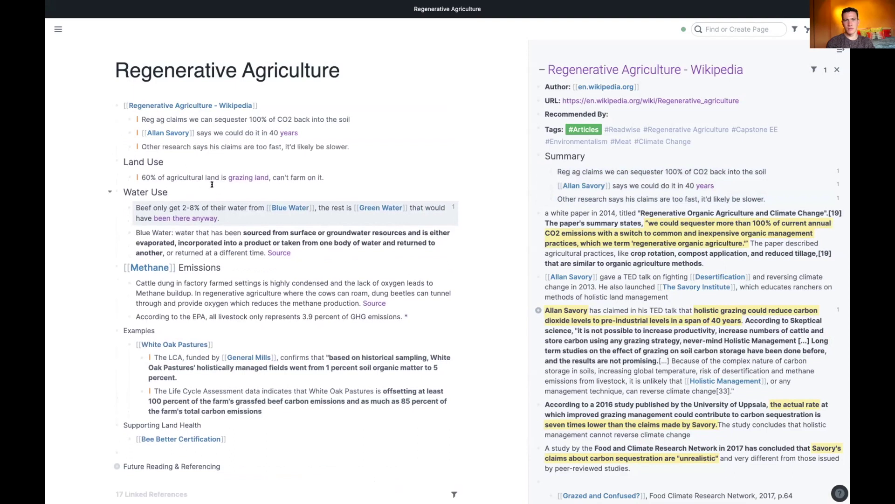
right_click(211, 146)
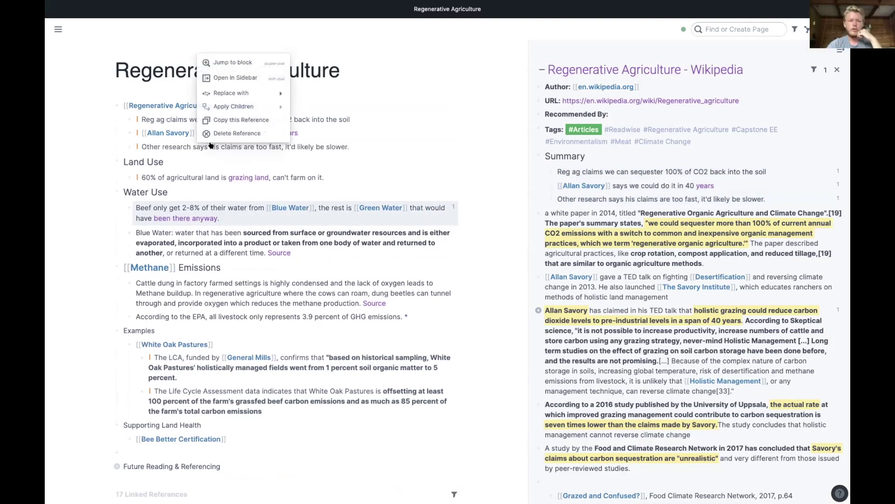
click(232, 78)
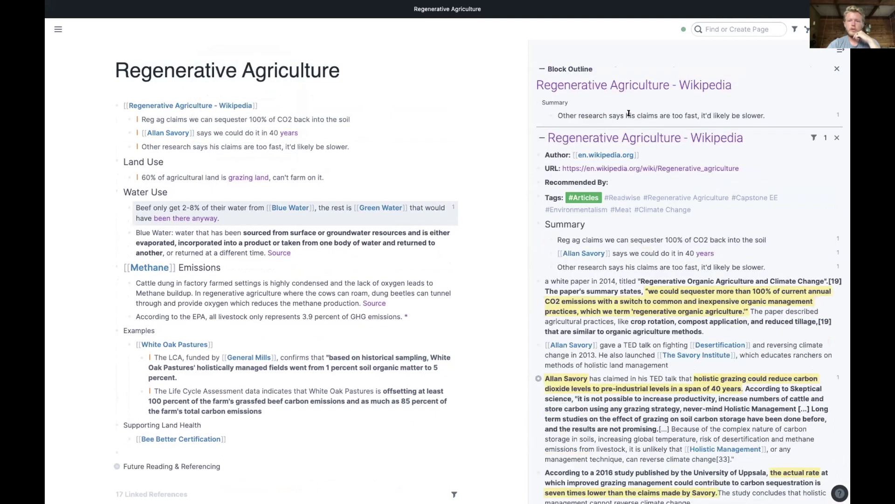
click(837, 68)
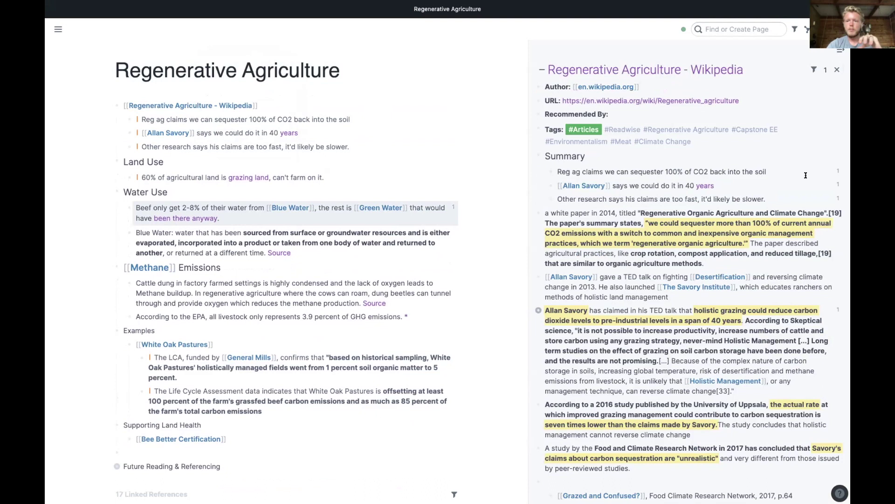
- Change the last word of the first Summary bullet on the sidebar page to "ground" and set it back to "soil"
click(755, 172)
text(ground)
key(shift+End)
key(BackSpace)
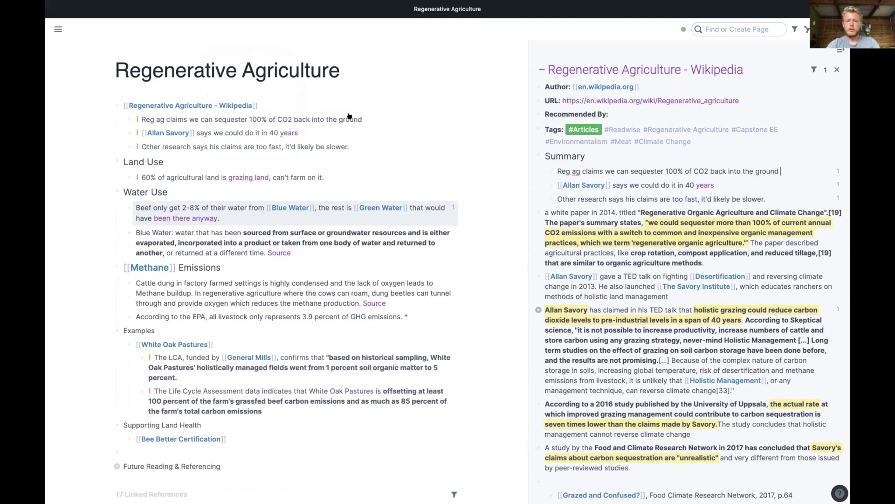
key(alt+BackSpace)
text(soil)
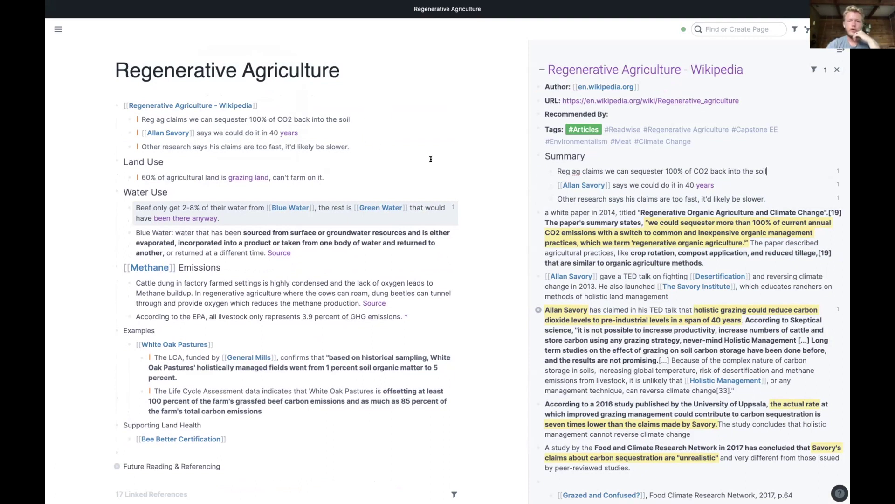
- Find and open the Eating Meat While Caring About the Environment page, go to its Water use section, and hide the sidebar
scroll(598, 229, down, 1)
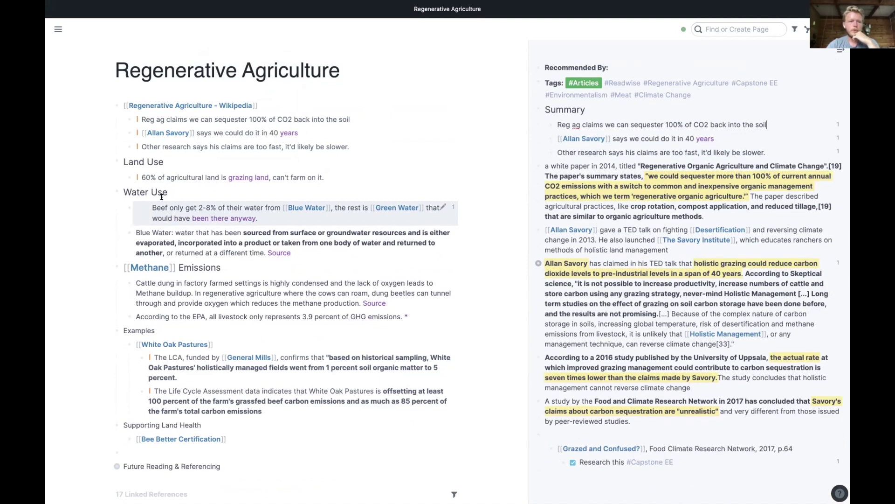
key(super+u)
text(Caring about the environ)
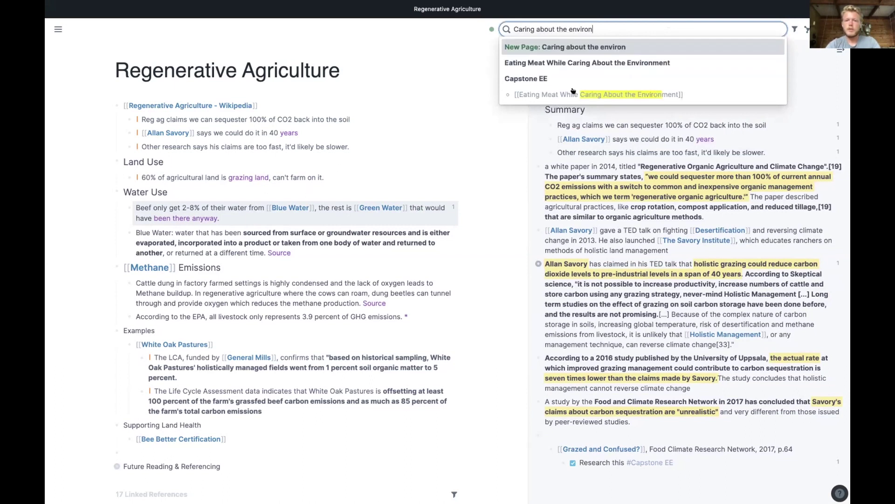
click(579, 64)
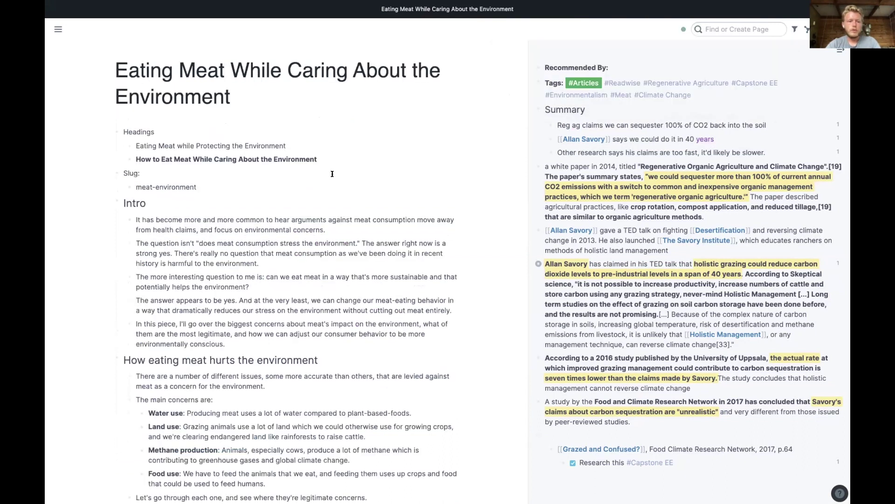
scroll(332, 174, down, 15)
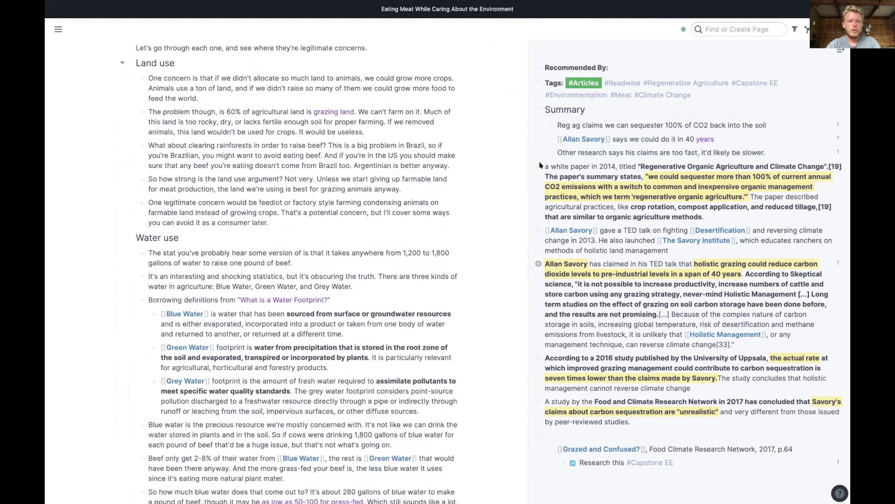
click(839, 50)
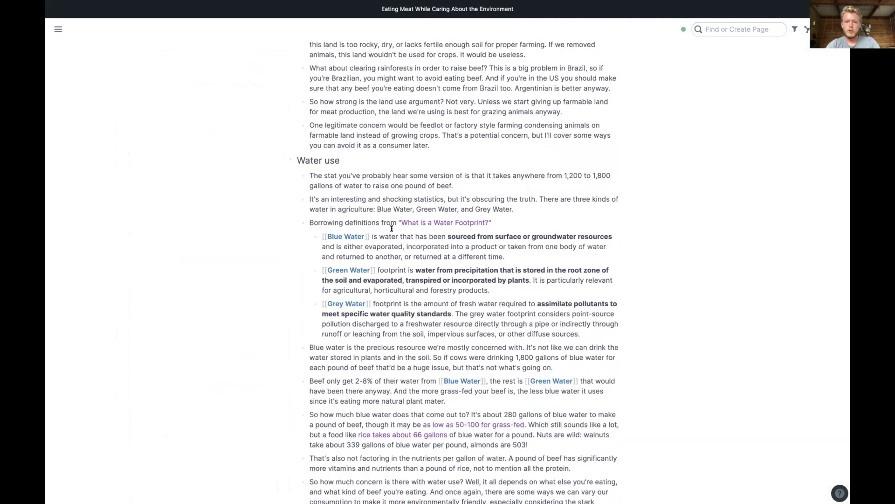
- Open Blue Water and its source block in the sidebar, and add an empty nested block beneath the "What is a Water Footprint?" line
shift+click(343, 237)
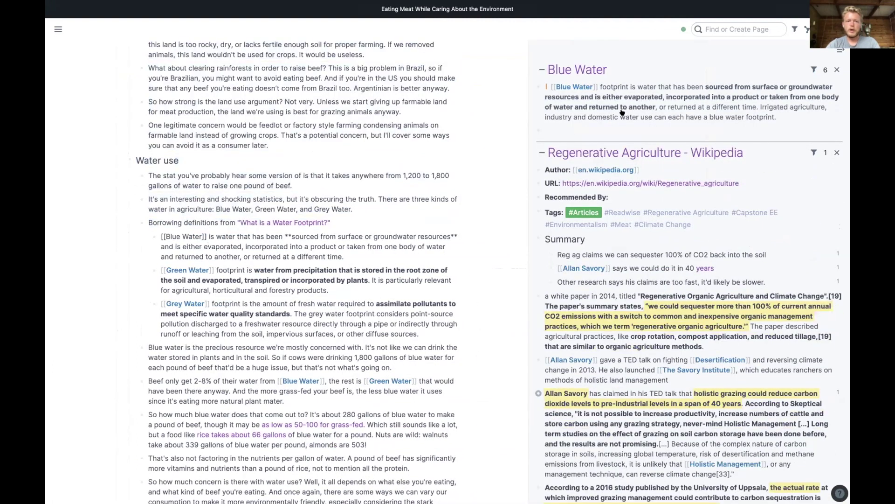
click(310, 228)
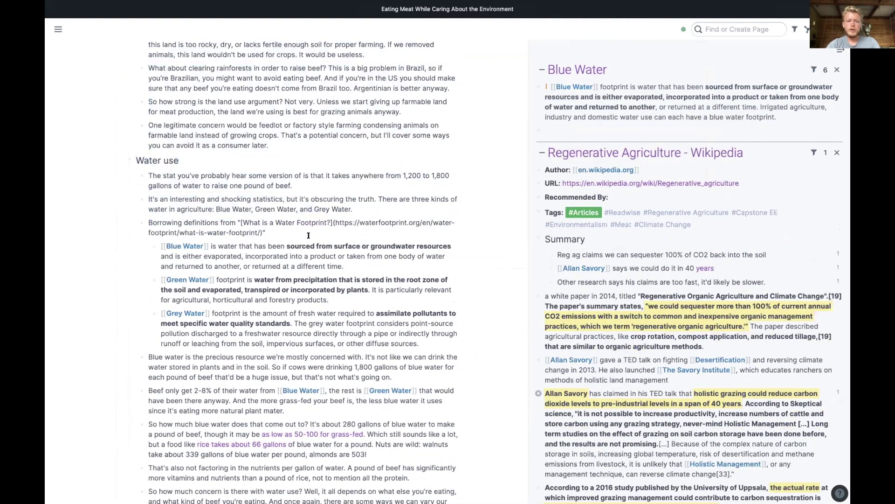
key(Return)
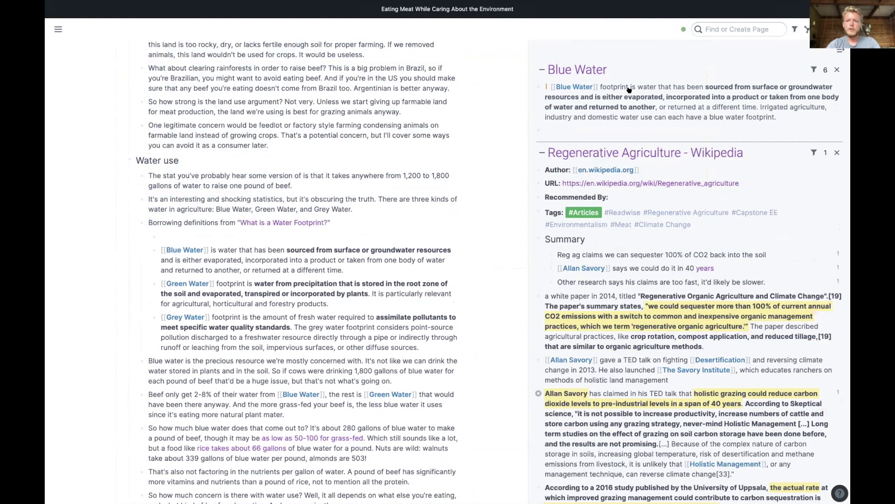
right_click(643, 125)
click(666, 140)
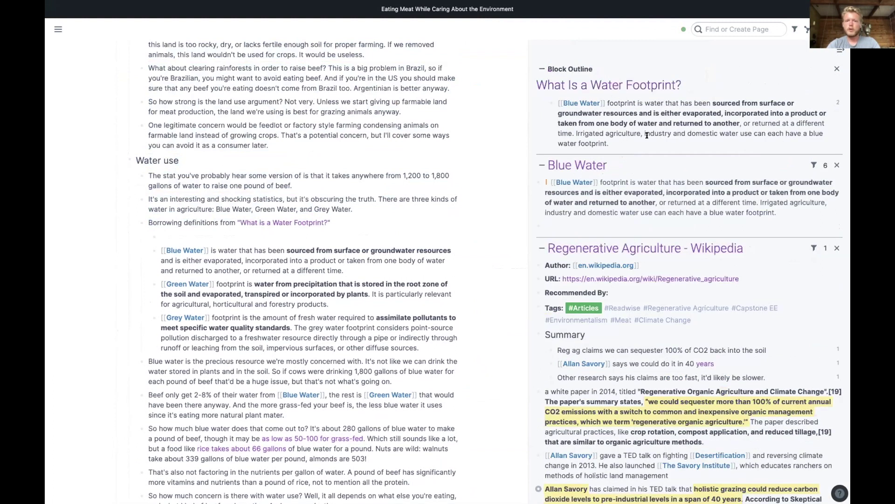
- Insert the Blue Water source block as a block reference beneath the "What is a Water Footprint?" line, removing the empty block after it
drag(552, 105, 170, 234)
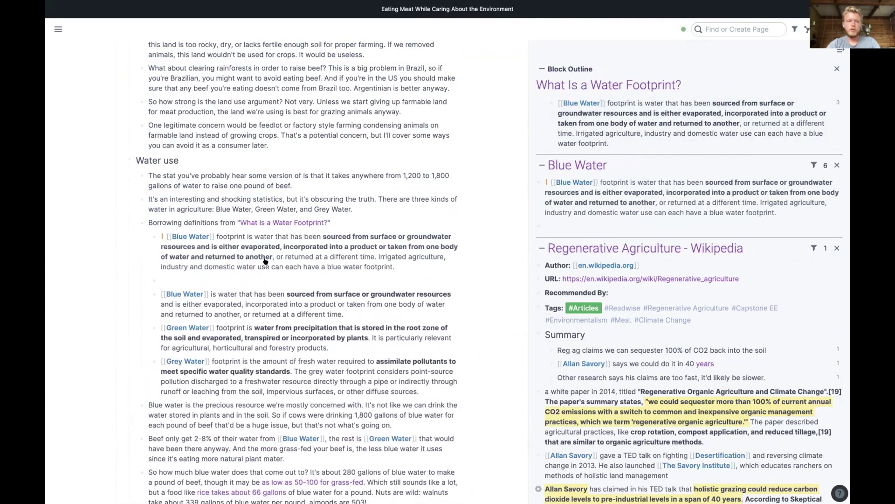
click(249, 280)
key(BackSpace)
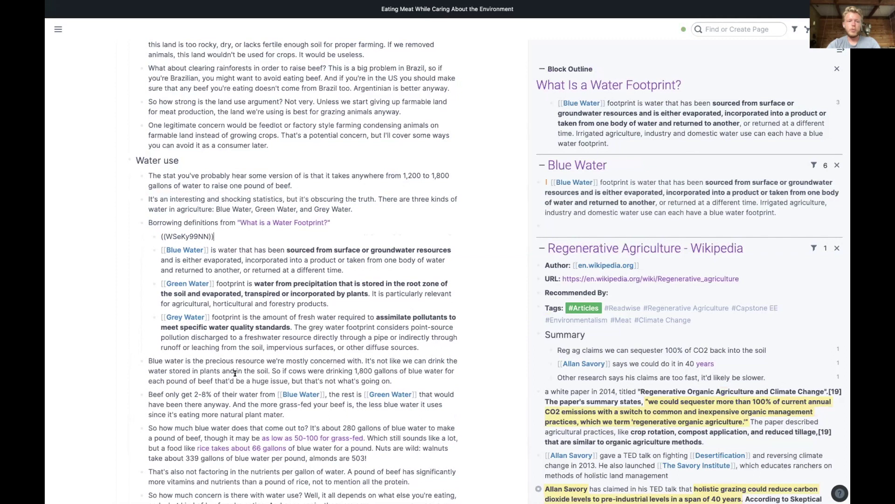
key(Escape)
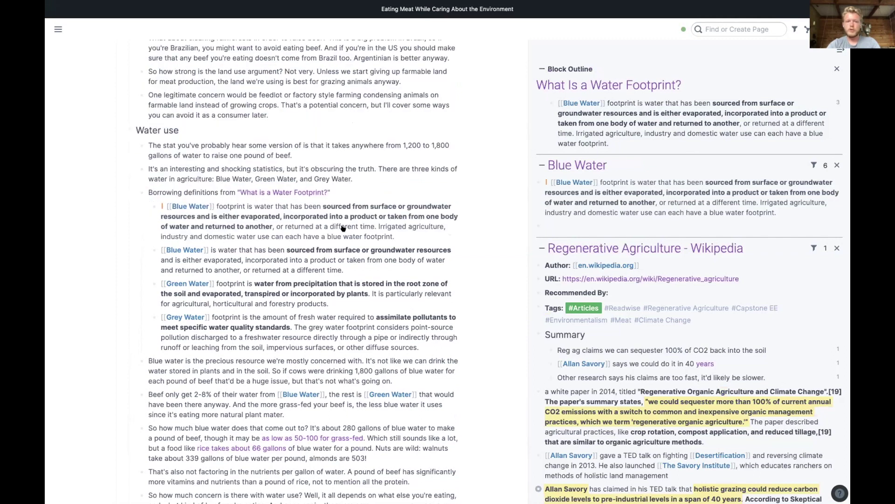
- Replace the Blue Water block reference with its plain text and undo the replacement
right_click(312, 228)
mouse_move(313, 153)
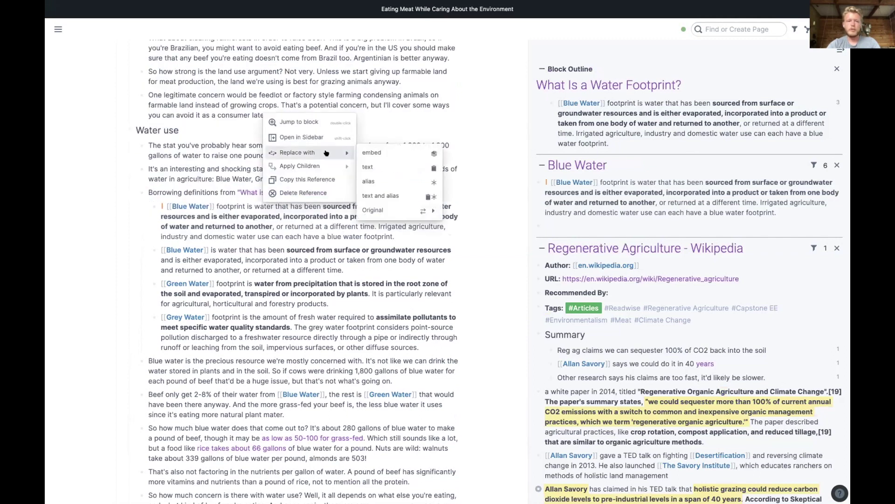
click(396, 165)
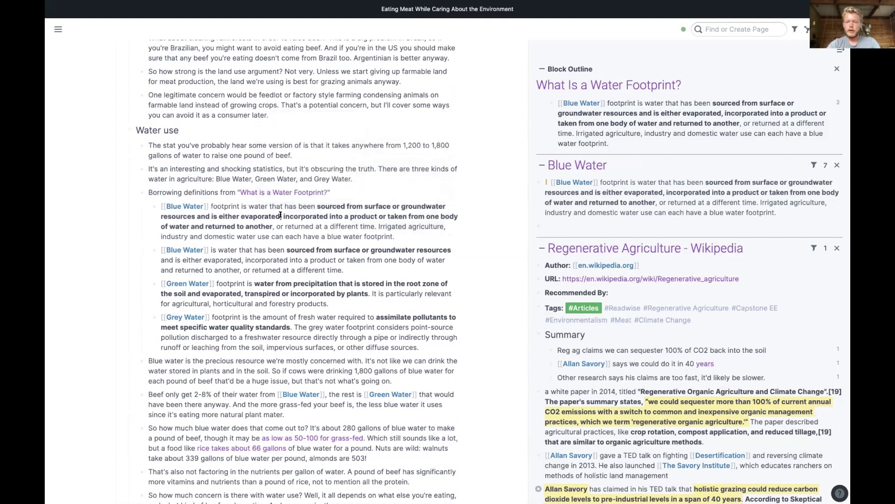
key(super+z)
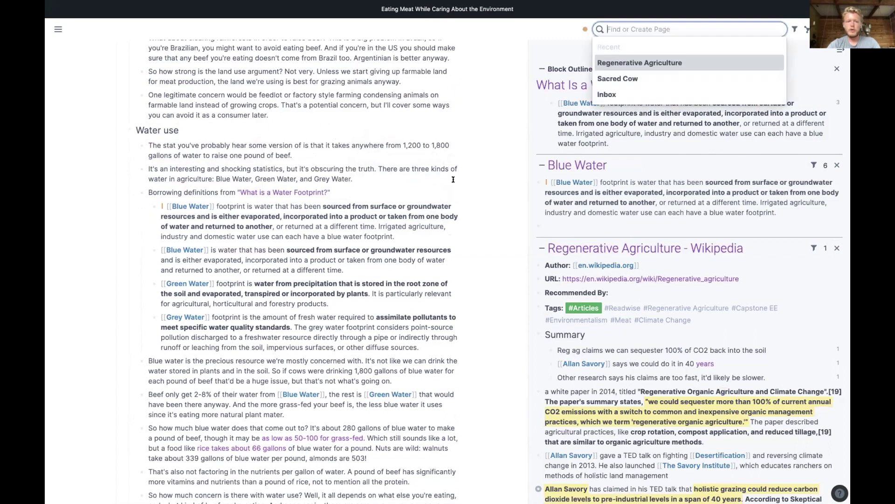
click(264, 168)
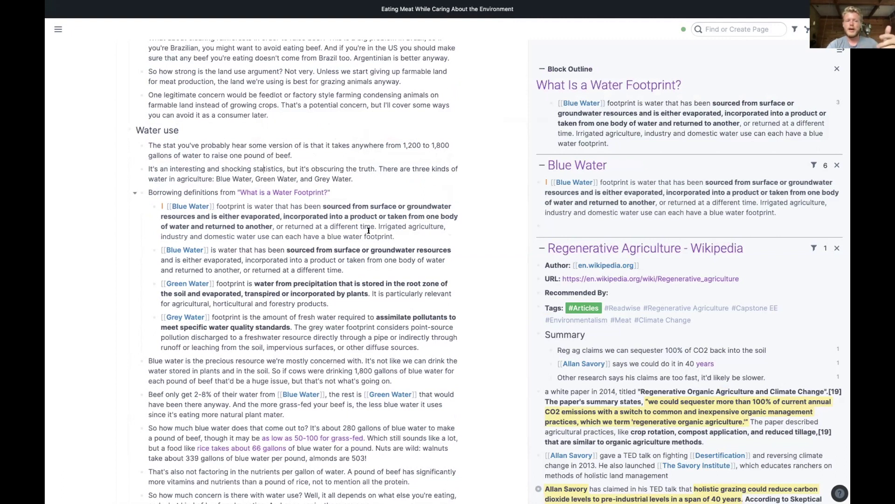
- Delete the Blue Water block reference beneath the "What is a Water Footprint?" line
click(417, 234)
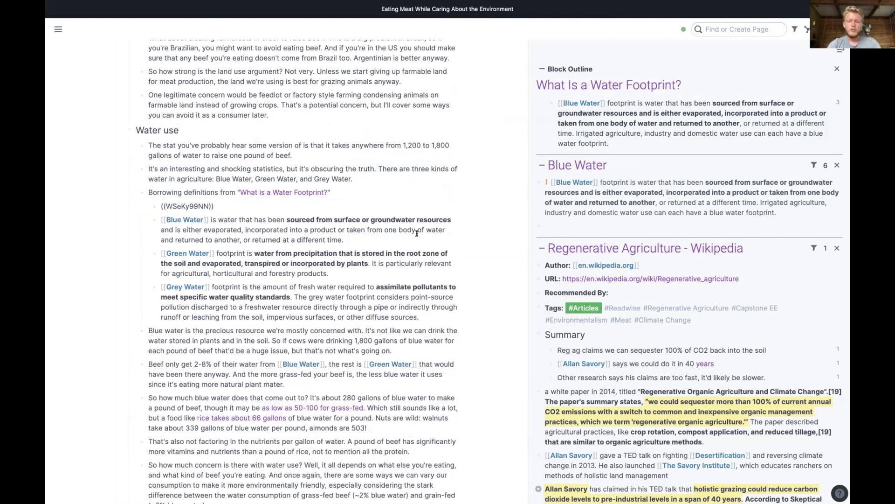
key(super+BackSpace)
key(BackSpace)
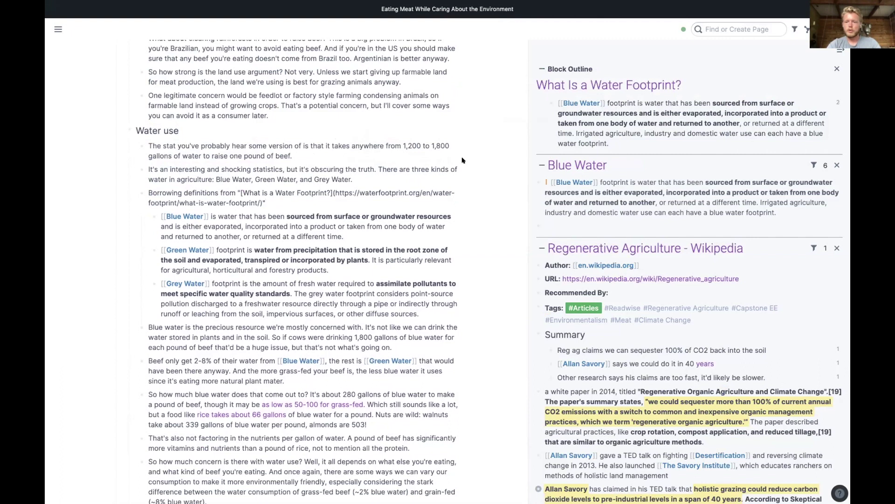
- Close the Block Outline, Blue Water and Regenerative Agriculture - Wikipedia items in the sidebar and return to the start of the article
click(835, 69)
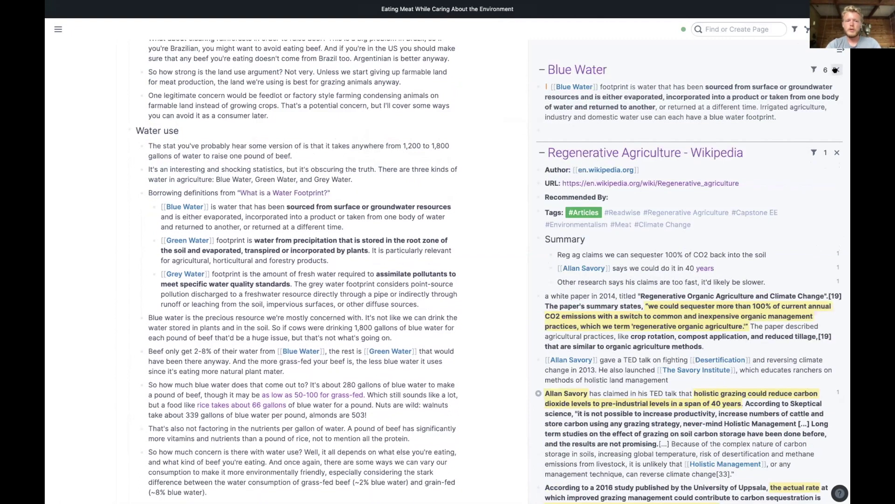
click(836, 69)
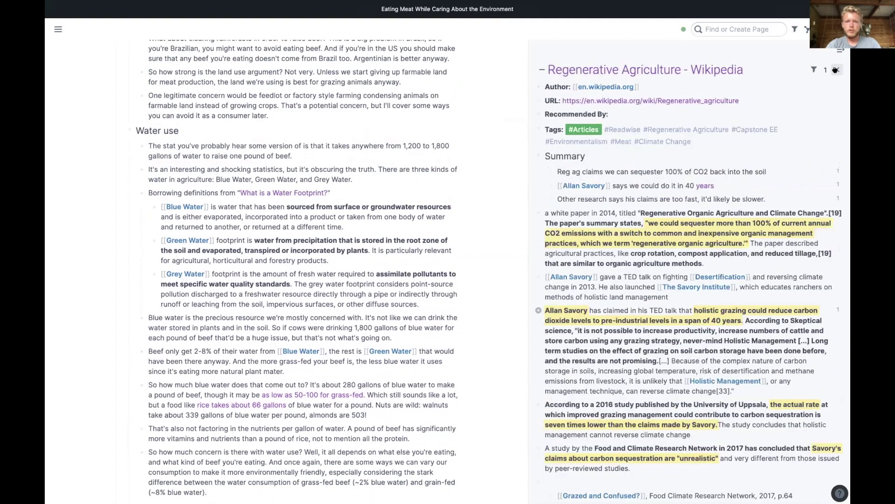
click(837, 71)
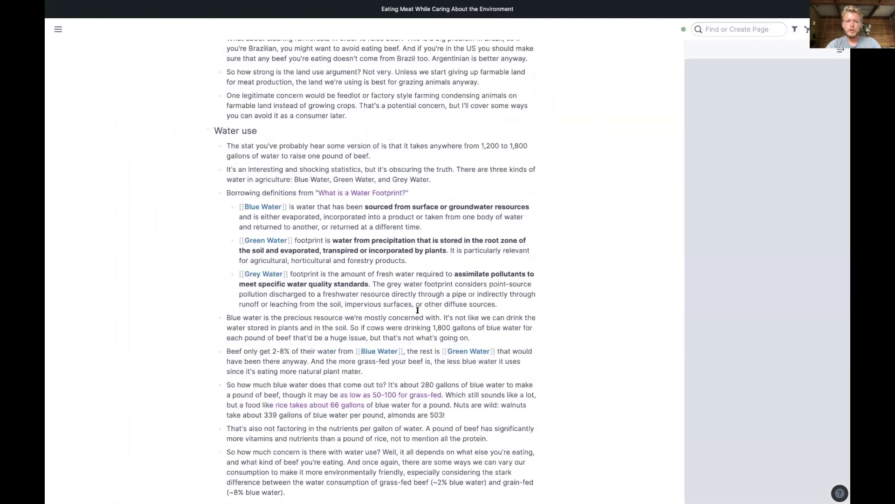
scroll(461, 238, up, 15)
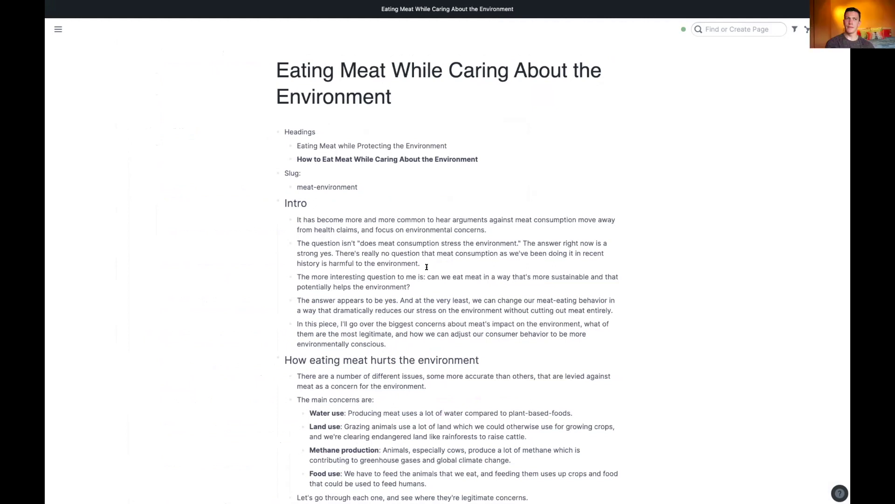
scroll(426, 266, down, 6)
scroll(426, 267, up, 6)
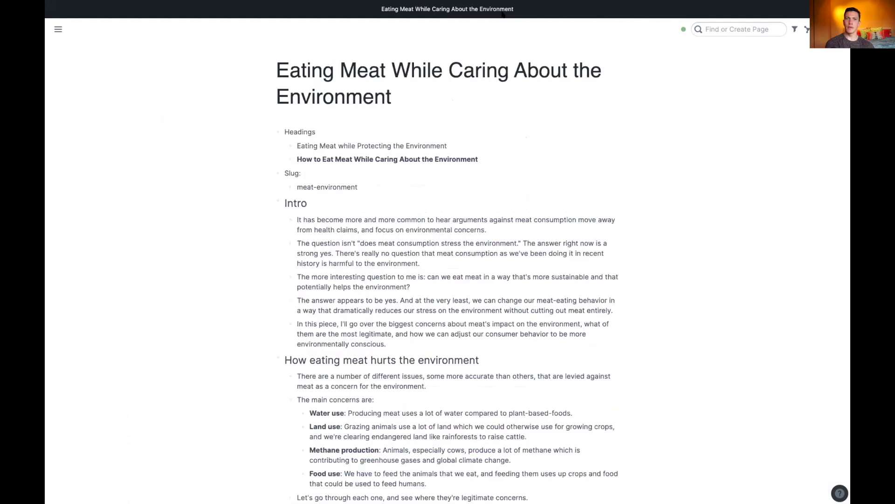
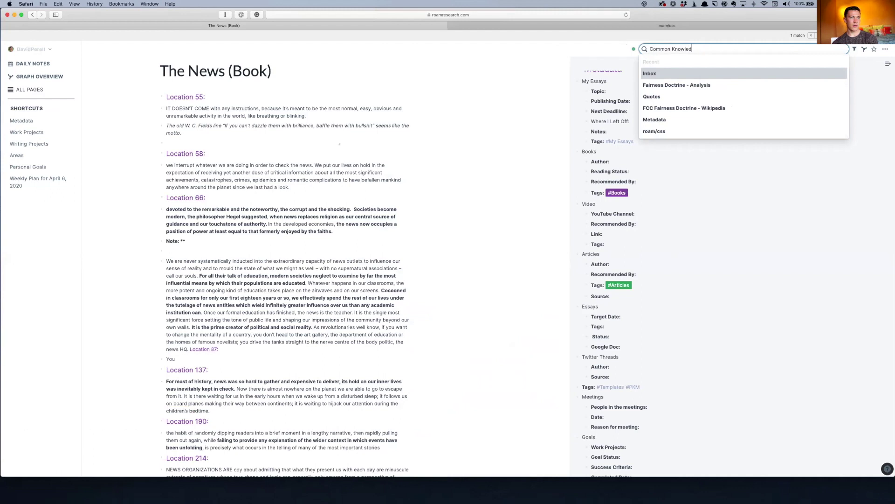
- Create a new page titled "Common Knowledge and the Benefits of Advertising"
text(and the Benefits of As)
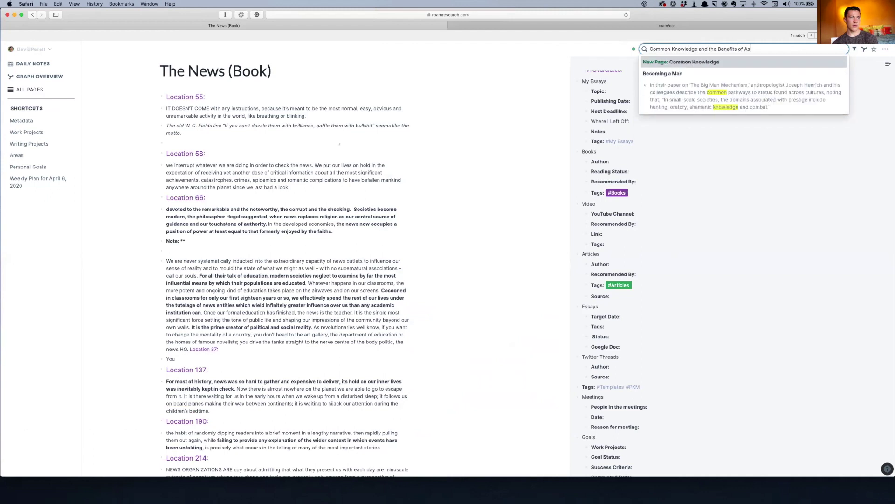
key(BackSpace)
text(dvertising)
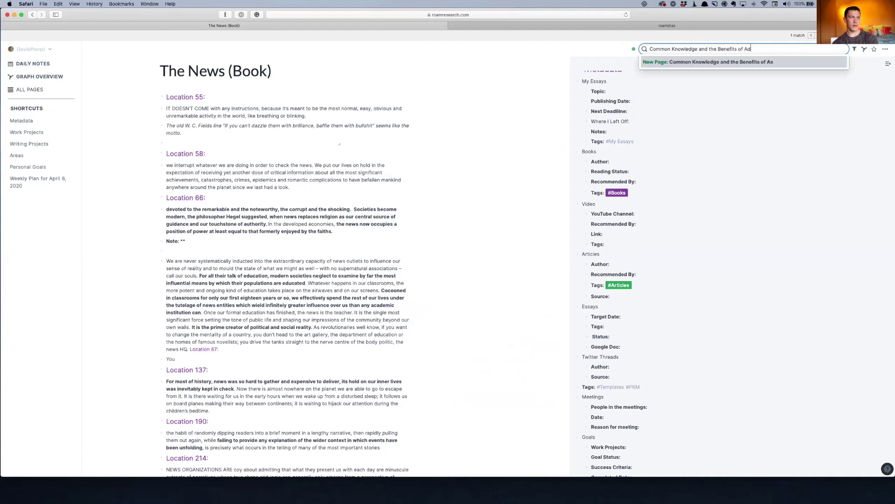
key(Return)
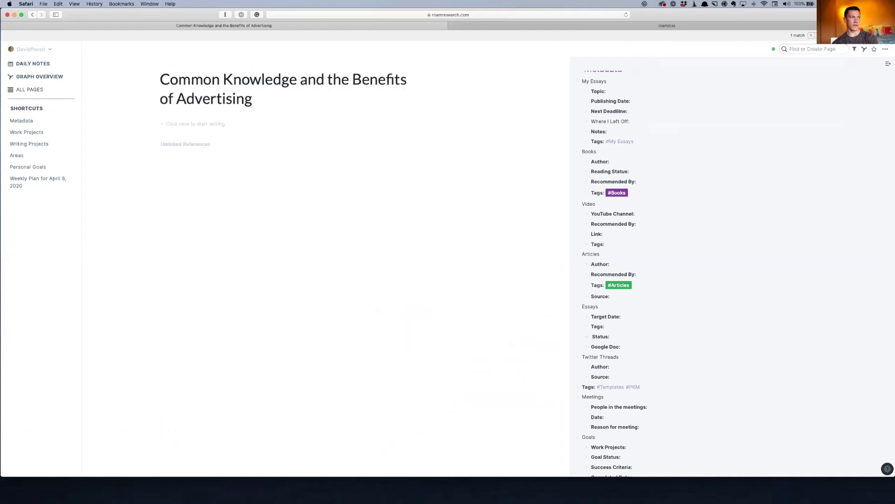
- Fill the new page's first block with the article metadata template (Author, Recommended By, Tags, Source) using the "xart" text snippet
click(268, 124)
key(super+v)
key(super+z)
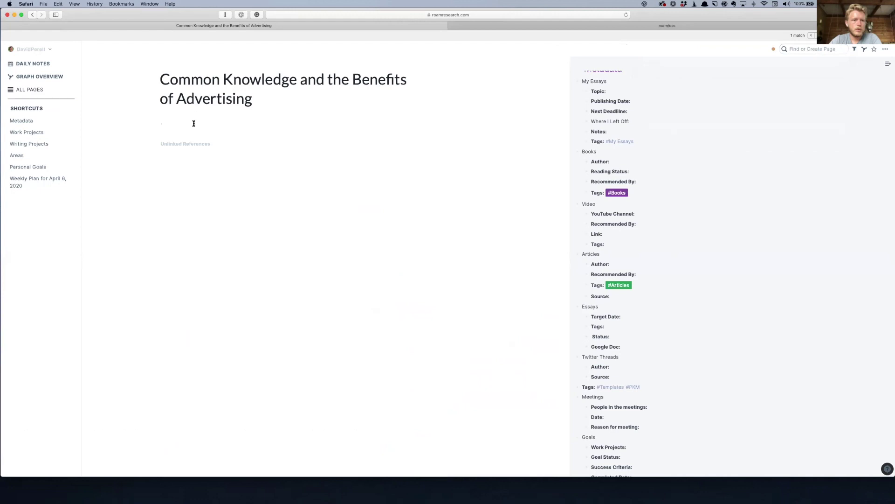
text(xart)
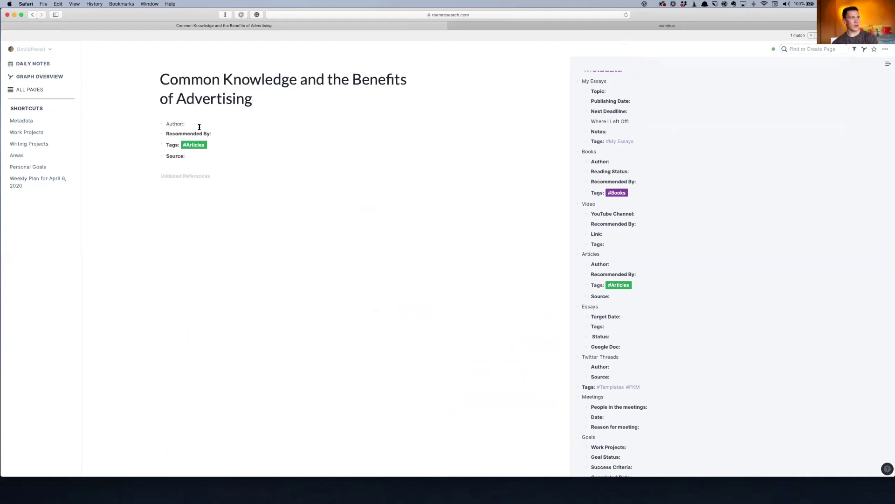
- Set the article's Author field to a #[[Me]] page tag
text(#[[)
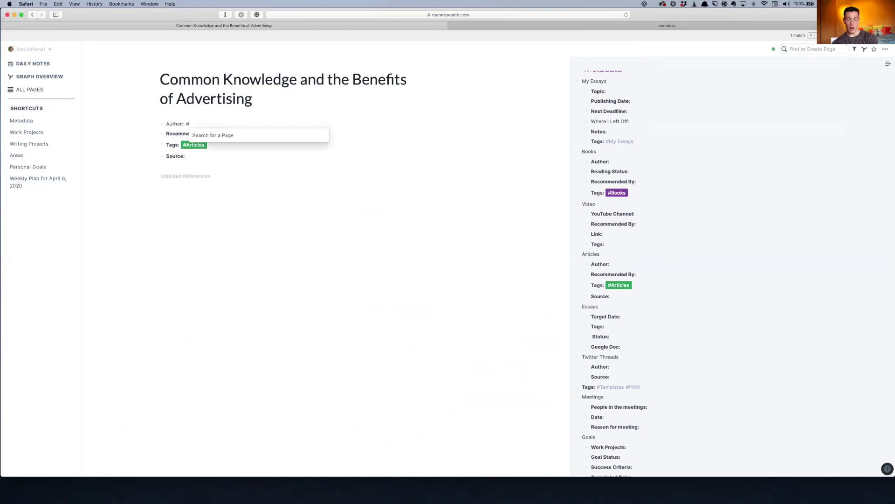
text(Me)
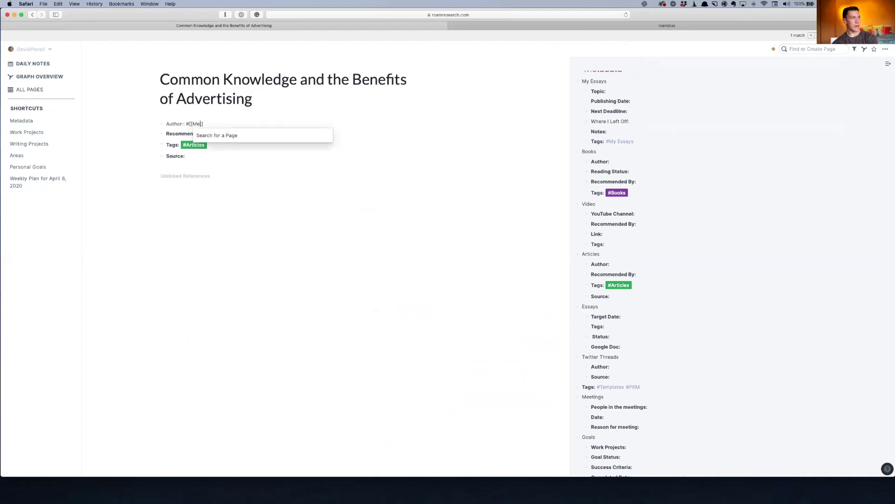
key(Down)
key(Up)
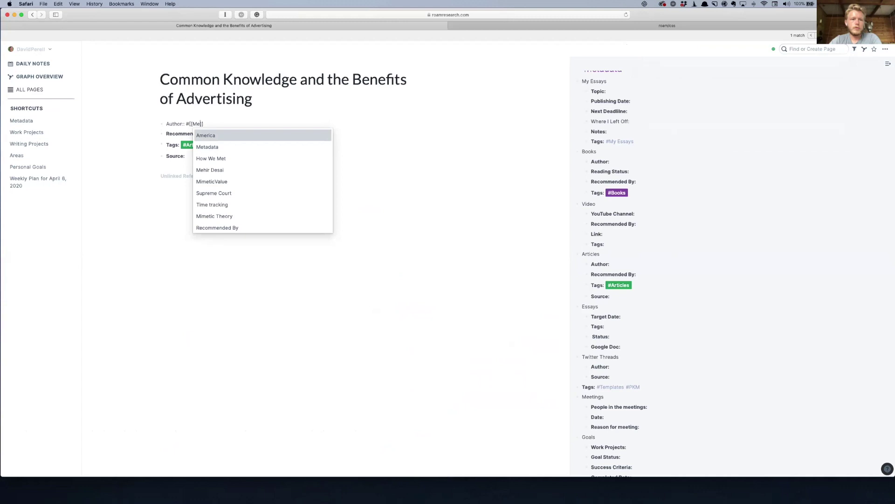
- Delete the Recommended By line from the article's metadata
click(177, 134)
click(32, 14)
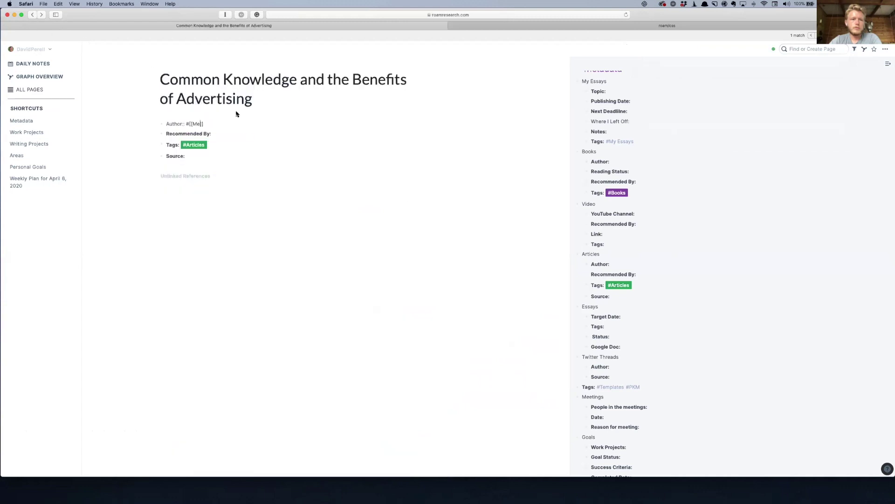
key(BackSpace)
key(BackSpace)
key(BackSpace)
key(BackSpace)
key(BackSpace)
key(BackSpace)
key(BackSpace)
key(BackSpace)
key(BackSpace)
key(BackSpace)
key(BackSpace)
key(BackSpace)
key(BackSpace)
key(BackSpace)
key(BackSpace)
key(BackSpace)
key(BackSpace)
- Add the tags #[[Common Knowledge]] and #Advertising after #Articles in the Tags line
click(260, 135)
text(#Commo)
key(BackSpace)
key(BackSpace)
key(BackSpace)
key(BackSpace)
key(BackSpace)
text([[Common Knowledge]])
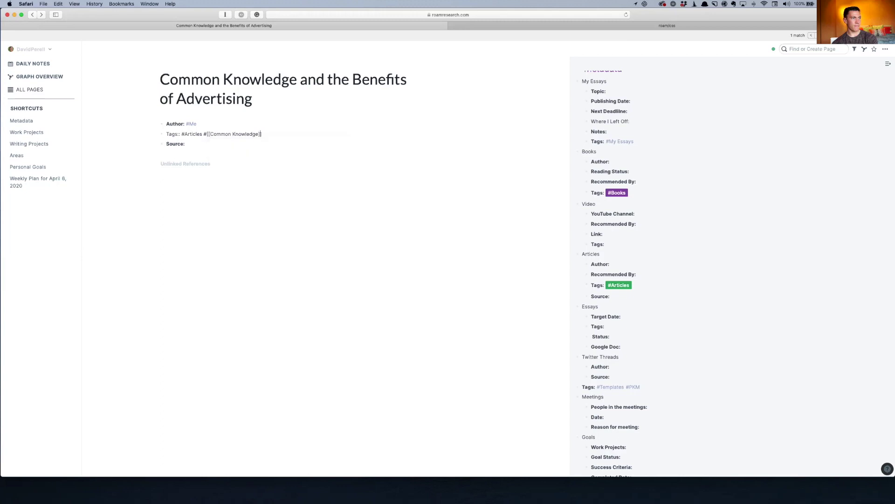
text( #Advertising)
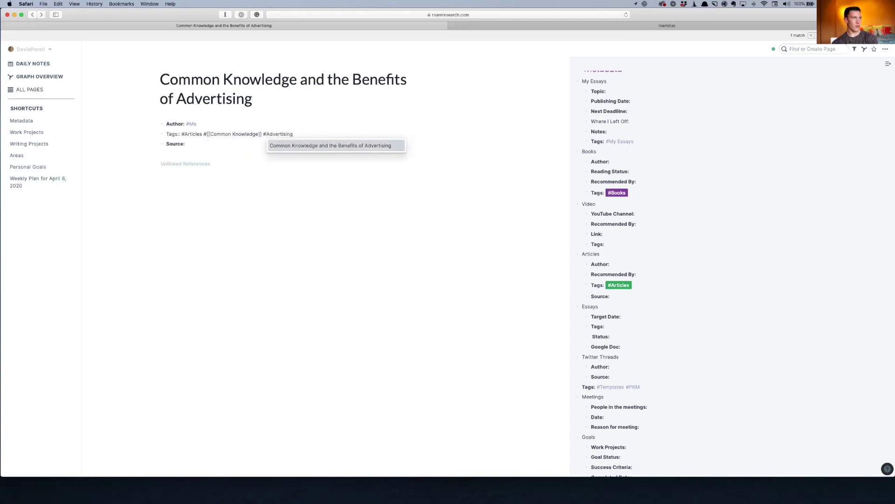
- Fill the Source field with a #[[My News Essay]] page tag
click(223, 144)
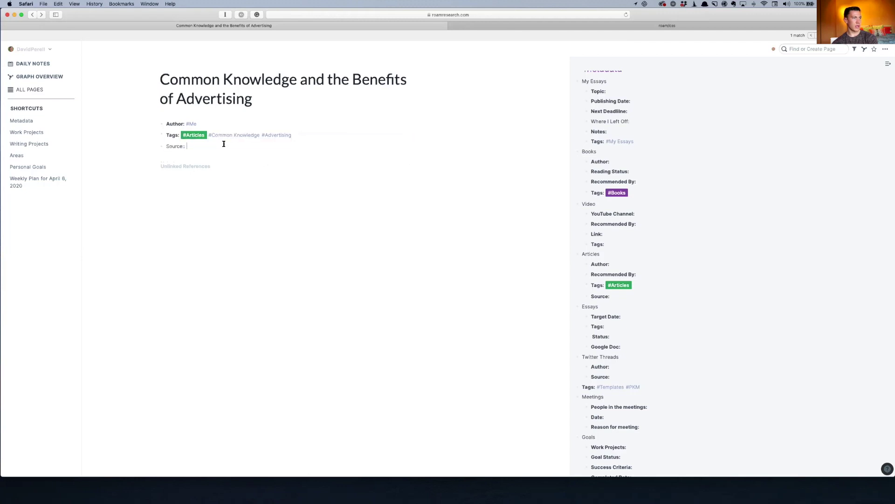
text(#[[My News)
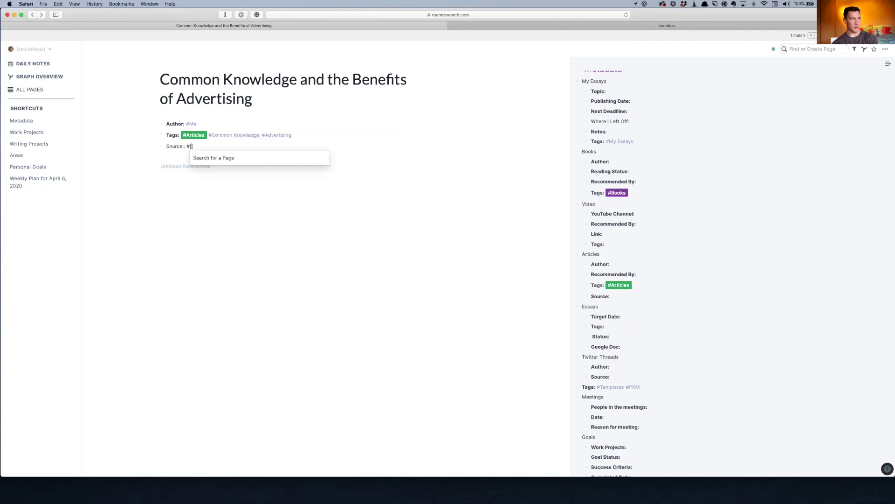
text( Essay)
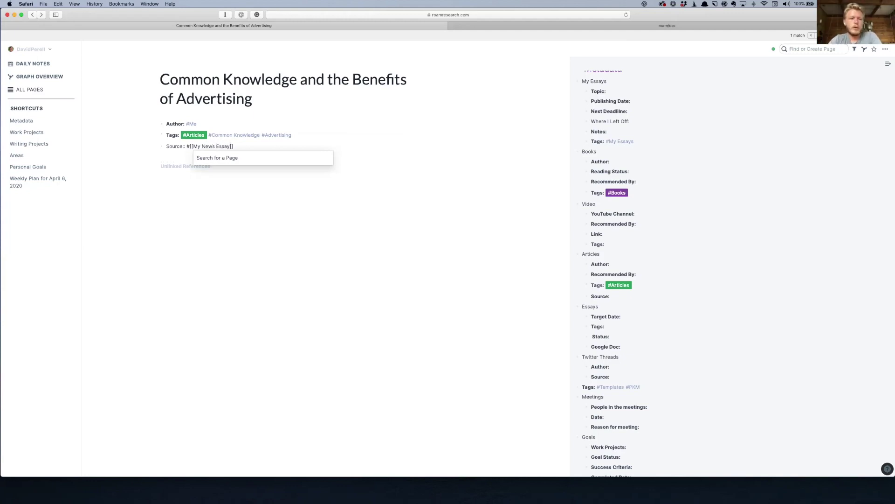
- Replace the page name in the Source tag with "News in the Age of Abundance"
key(BackSpace)
key(BackSpace)
key(BackSpace)
key(BackSpace)
key(BackSpace)
key(BackSpace)
key(BackSpace)
key(BackSpace)
key(BackSpace)
key(BackSpace)
key(BackSpace)
key(BackSpace)
key(BackSpace)
text(News in the )
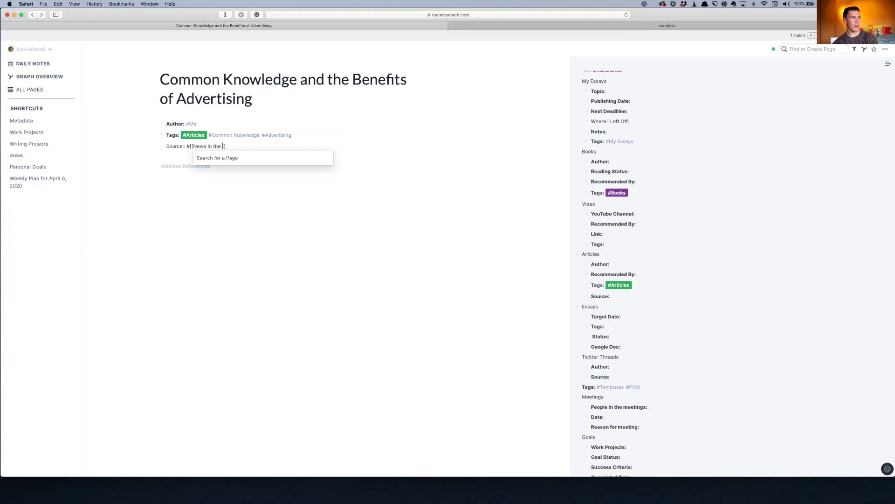
text(Age of Abundance)
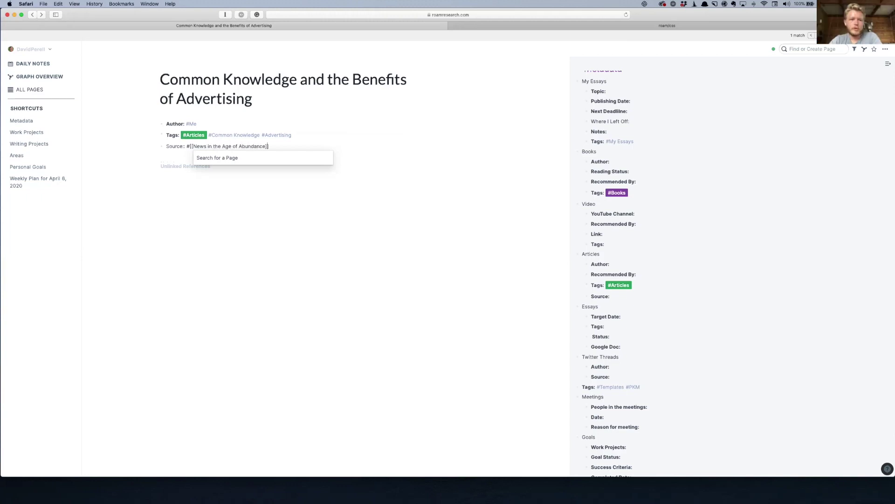
key(Escape)
- Paste the copied article text as new blocks beneath the Source line and look through it
key(Return)
key(super+v)
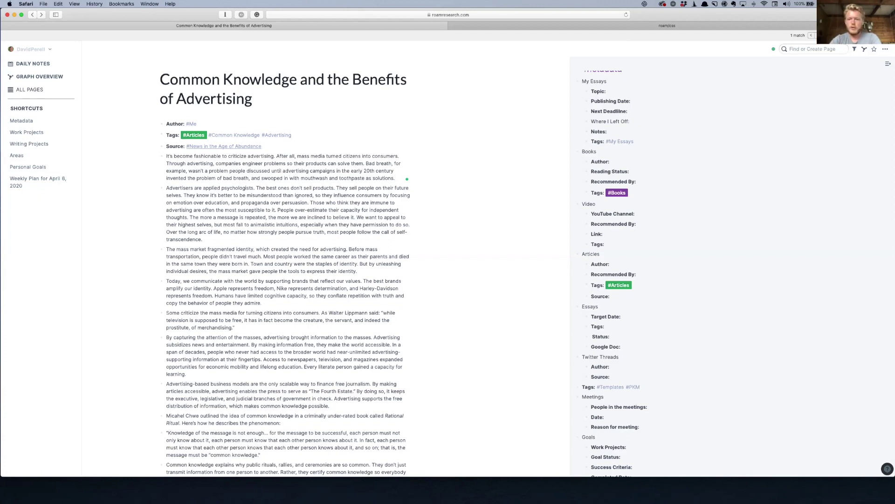
scroll(368, 323, down, 10)
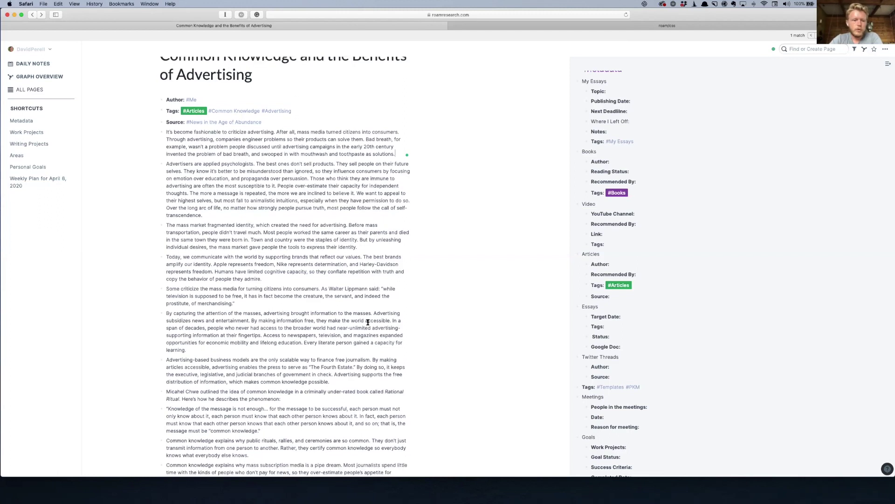
scroll(368, 322, up, 10)
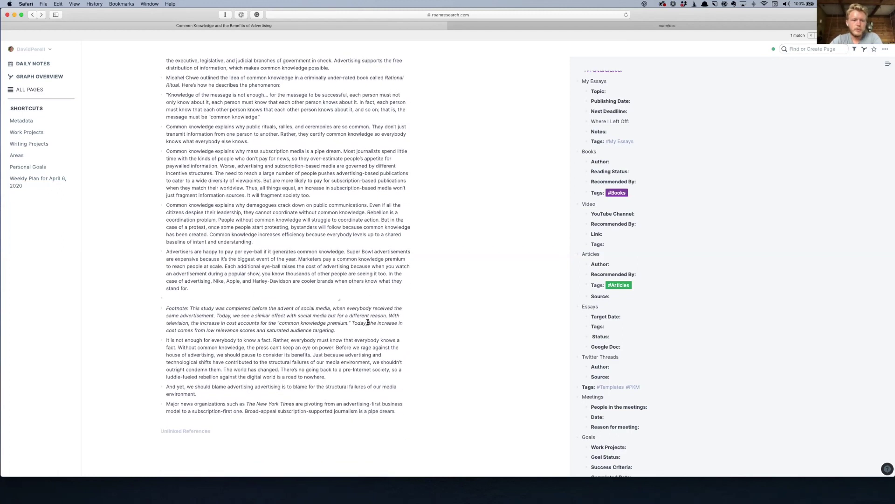
scroll(368, 322, down, 10)
- Delete the block with the broken image link just above the Footnote paragraph
click(204, 378)
scroll(267, 353, down, 1)
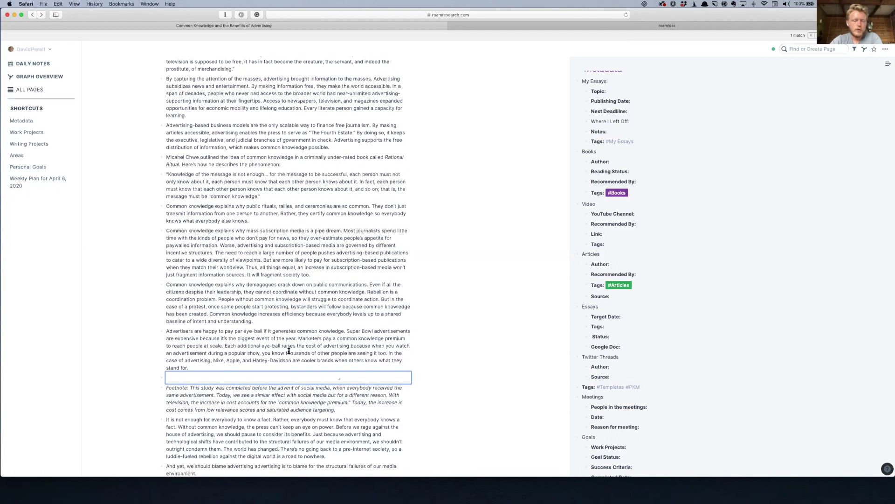
text(![](blob:https://roamresearch.com/4450f6ce-b38b-498e-ab10-4b5e45a94902))
key(BackSpace)
key(BackSpace)
key(BackSpace)
drag(360, 377, 169, 379)
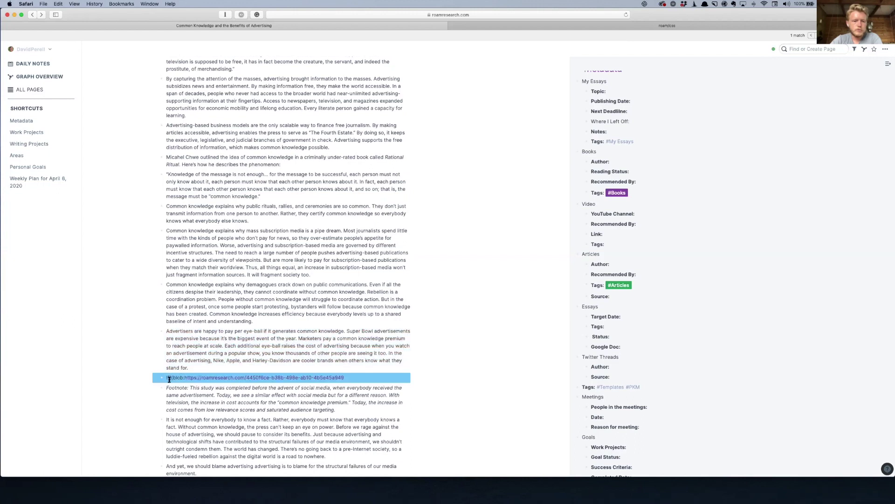
key(Escape)
- Switch to Evernote and save the note's Figure 9 chart image to Downloads as "CommonKnowledge"
key(ctrl+Right)
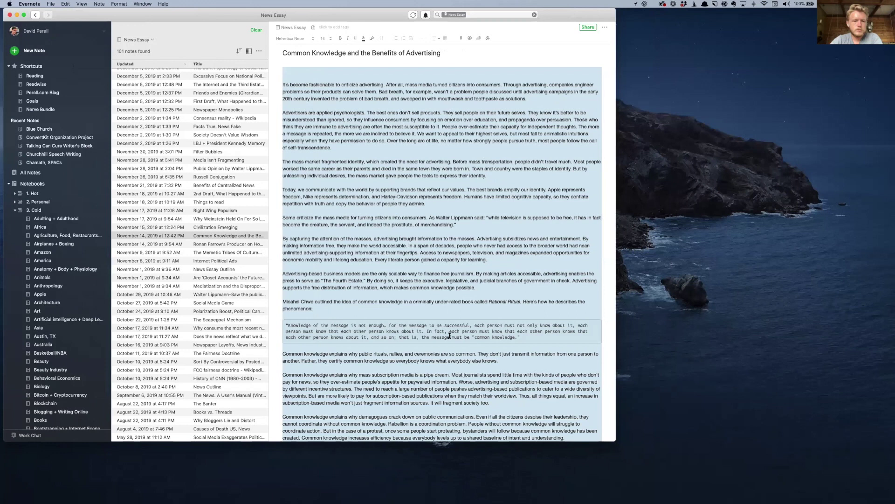
key(super+v)
click(457, 246)
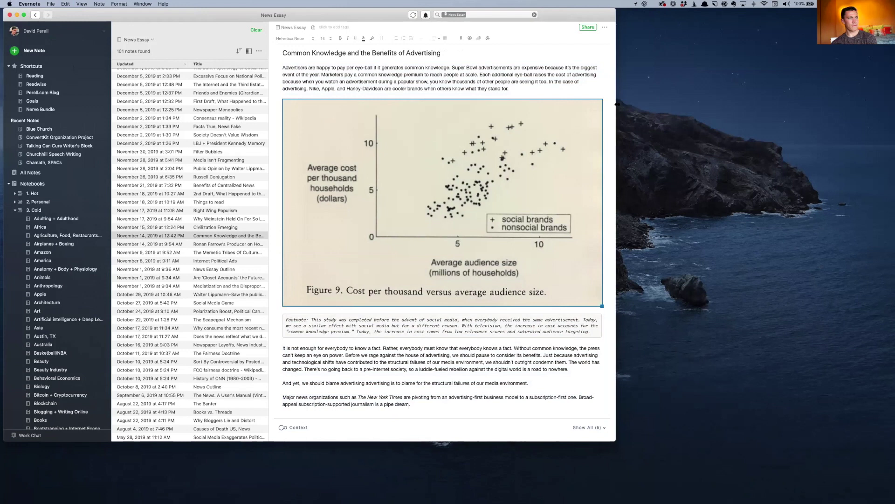
drag(616, 107, 829, 118)
right_click(696, 218)
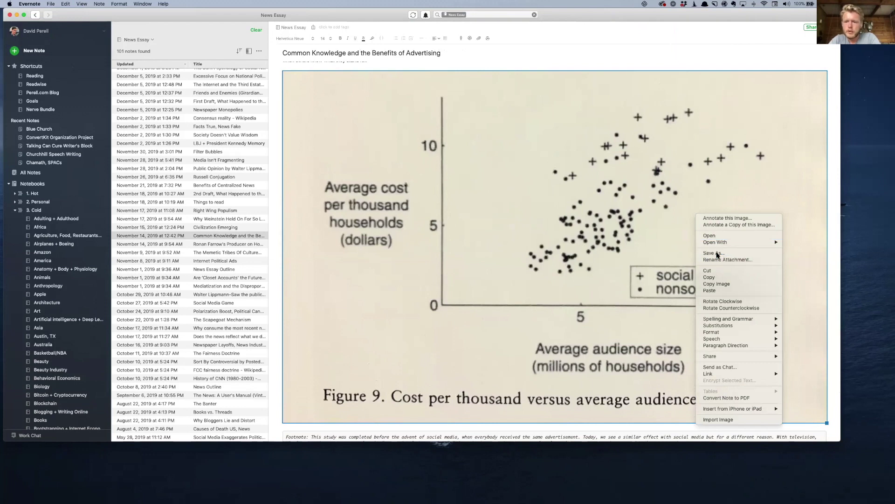
click(717, 253)
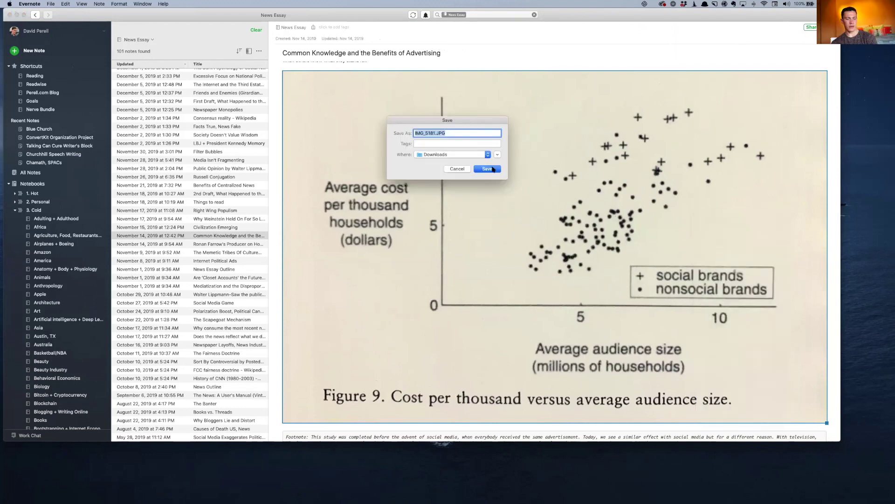
text(CommonKnowledge)
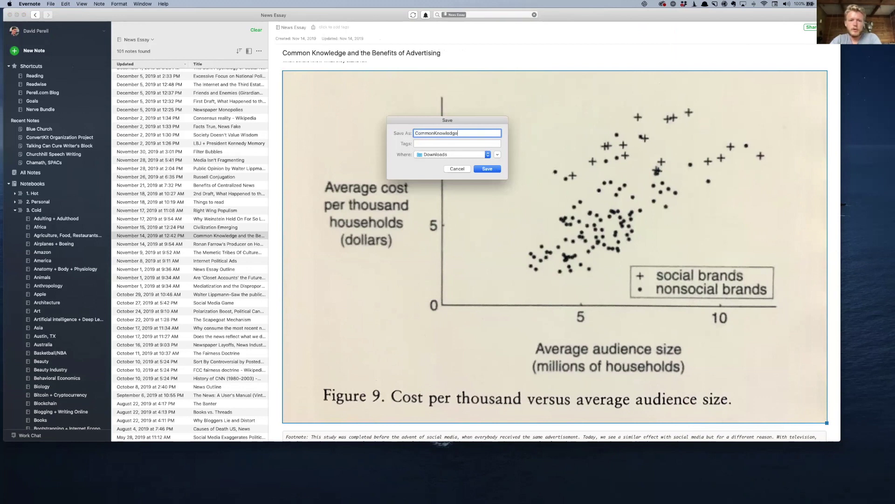
key(Return)
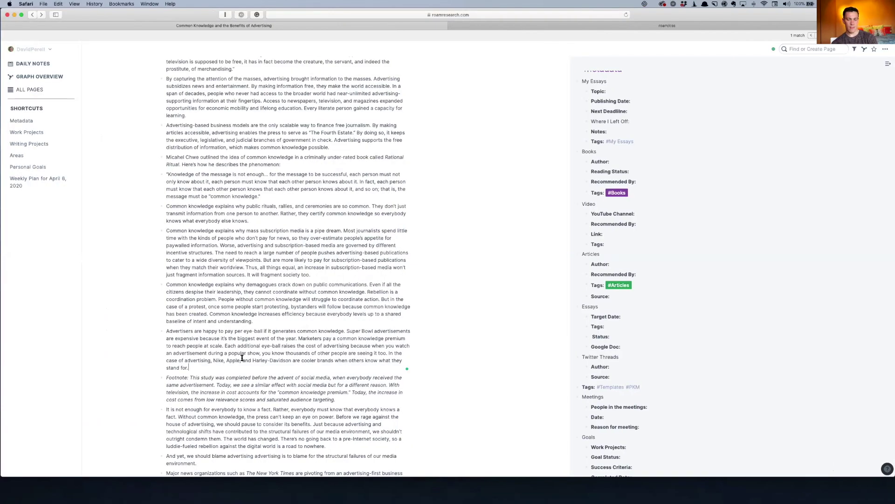
- Add an empty block above the Footnote in Roam, and save Evernote's Figure 9 chart to Downloads again as "commonknowledge.JPG"
key(Return)
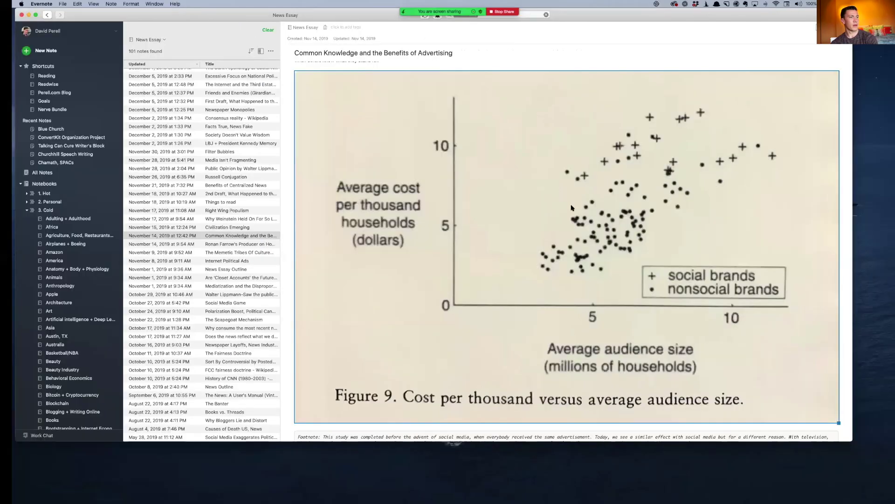
right_click(572, 207)
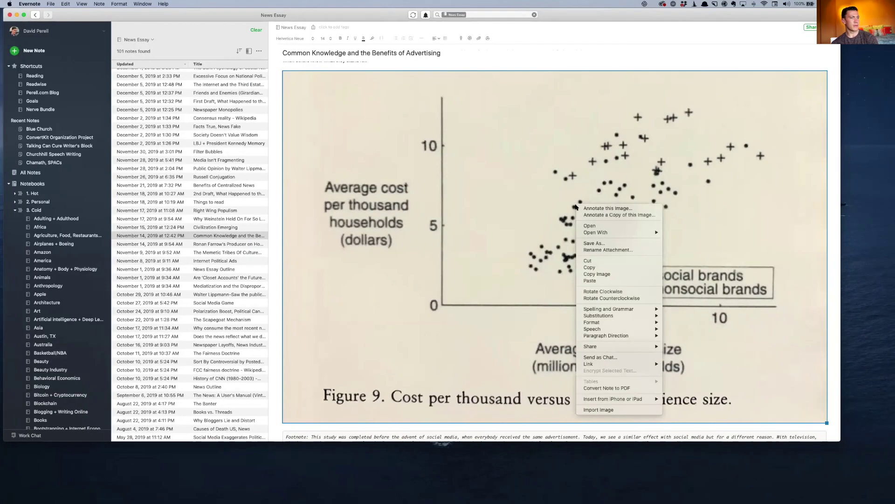
click(601, 243)
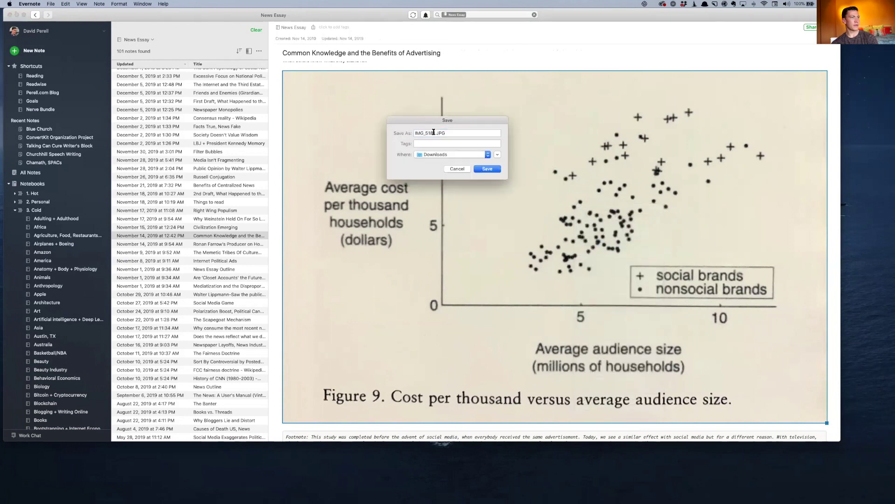
double_click(435, 133)
text(common)
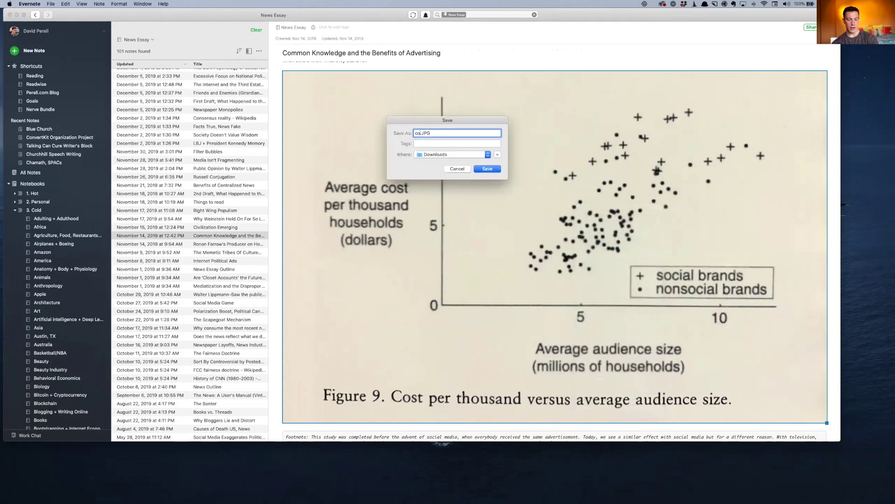
text(knowledge)
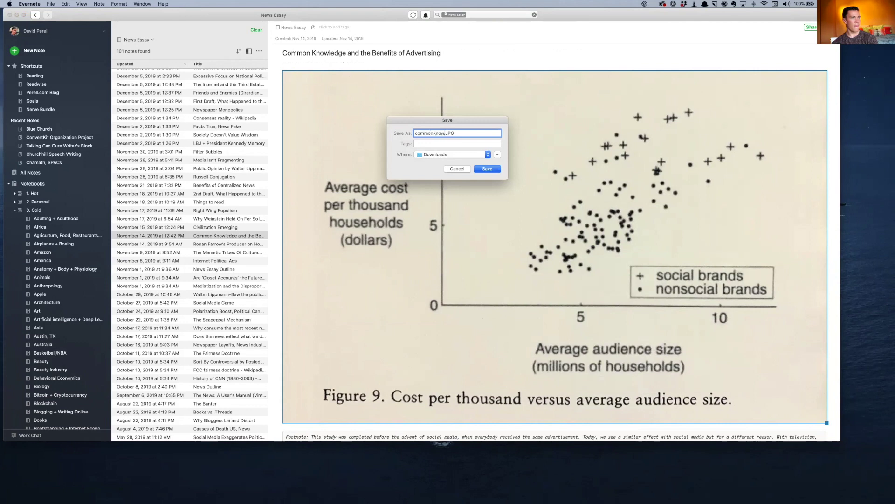
key(Return)
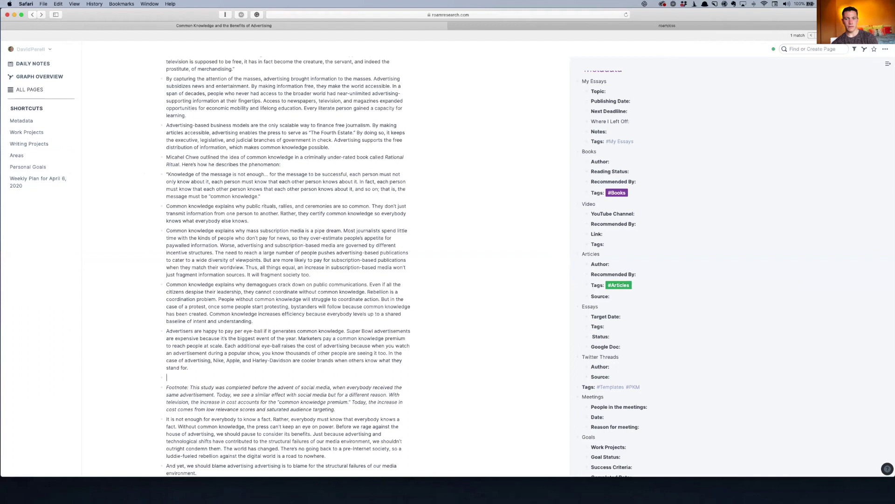
- Insert the saved chart image above the Footnote paragraph, turning off further privacy notices and confirming the upload
drag(373, 278, 230, 372)
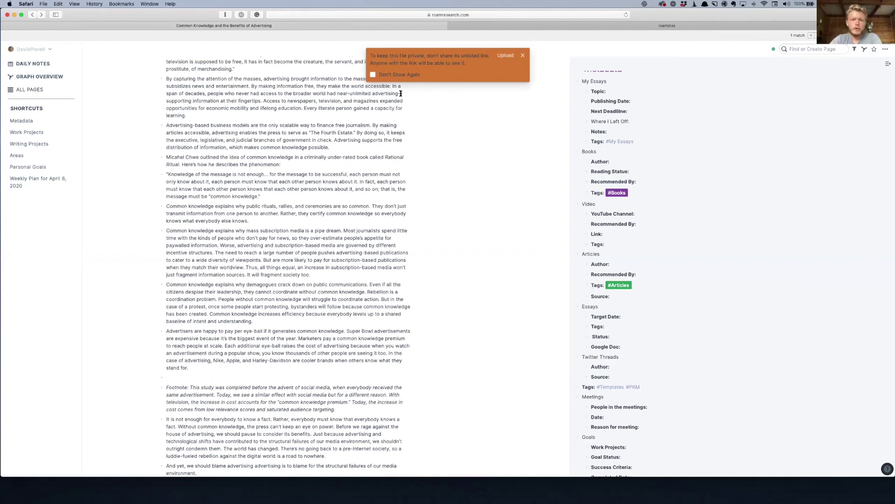
click(373, 75)
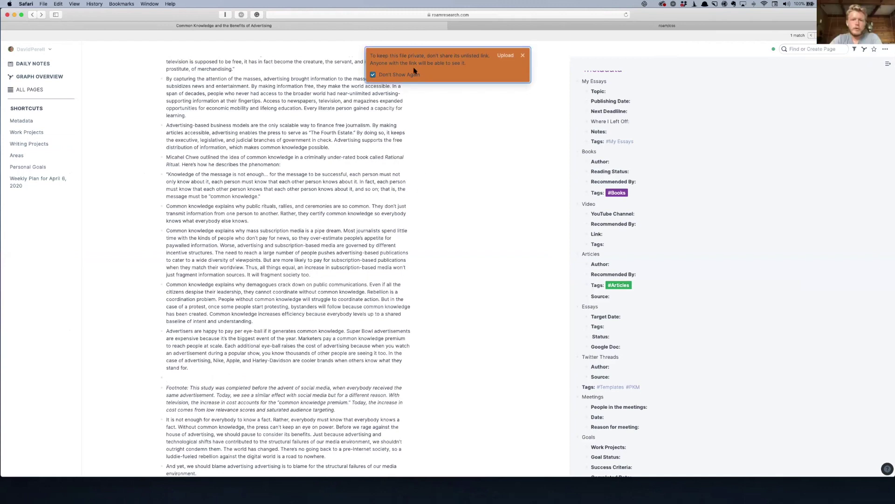
click(509, 55)
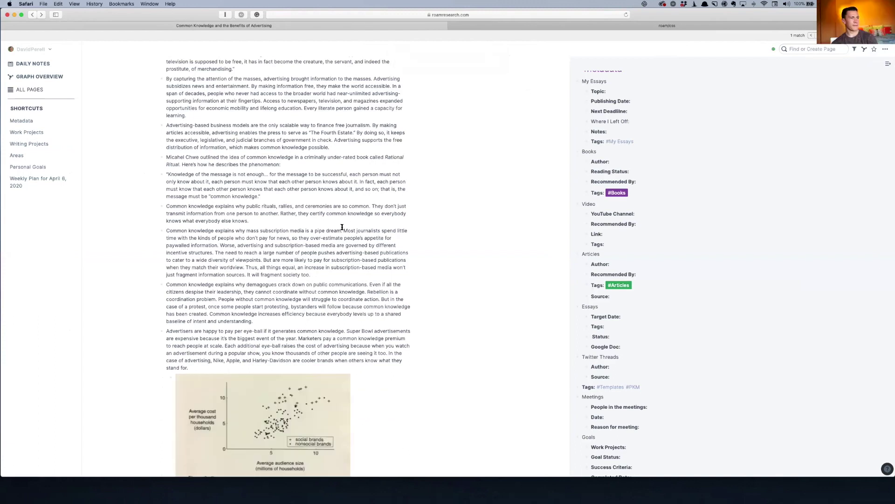
- Turn "Super Bowl" in the "Advertisers are happy to pay per eye-ball" paragraph into a page link
scroll(342, 227, down, 8)
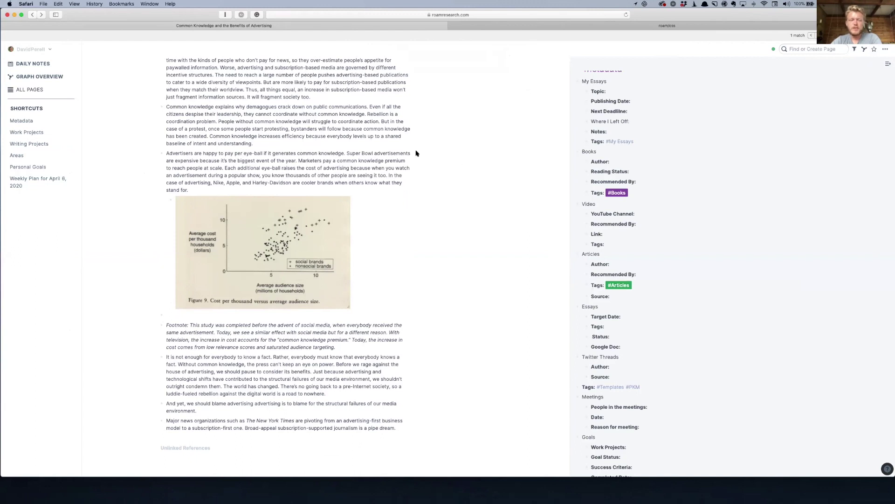
scroll(373, 151, up, 1)
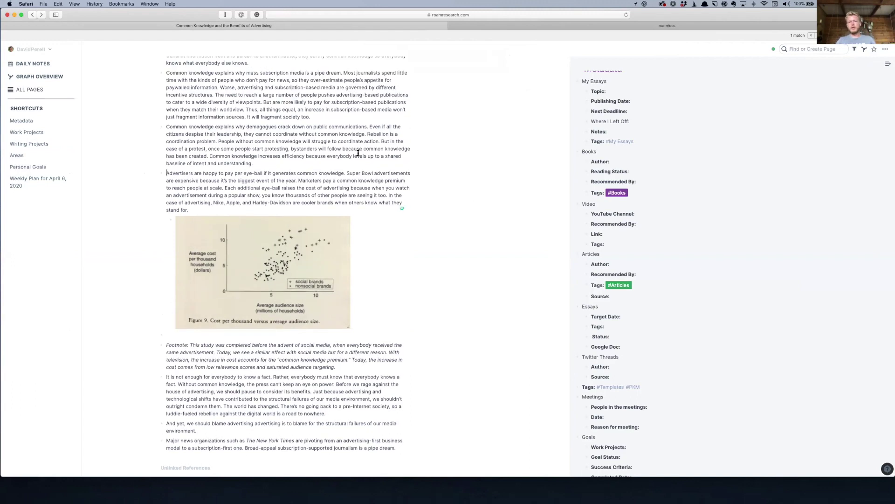
click(347, 174)
drag(348, 174, 373, 173)
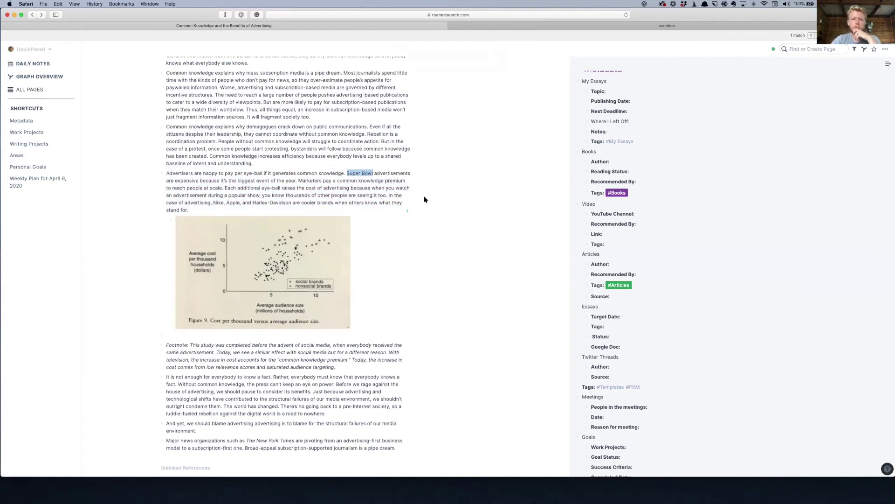
text([[)
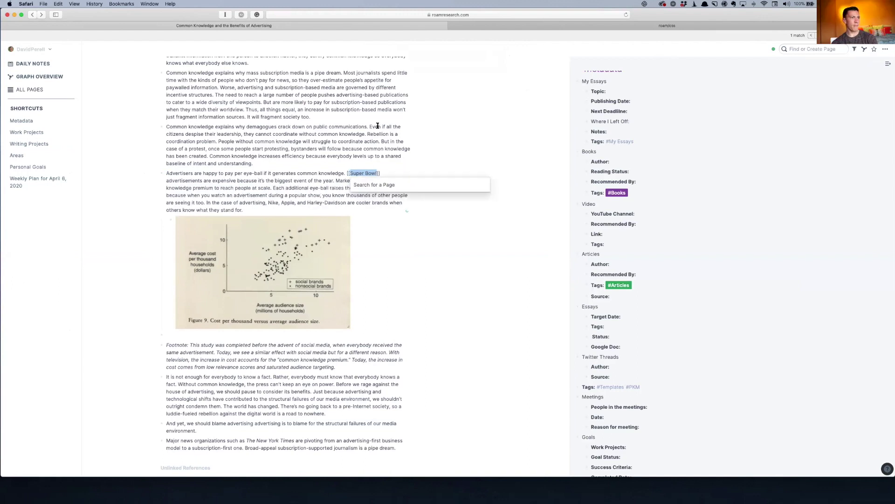
- Finish editing the "Super Bowl" page link and check the chart and the paragraphs below it
key(Escape)
scroll(335, 211, down, 2)
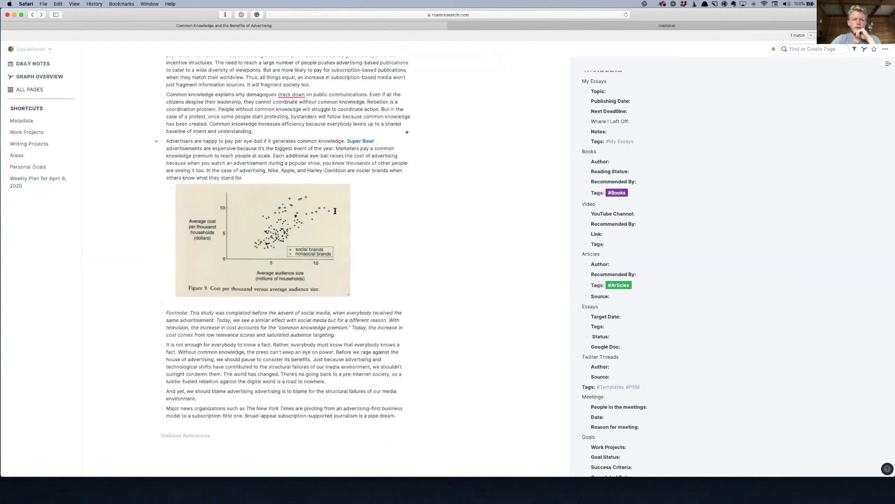
scroll(334, 211, down, 1)
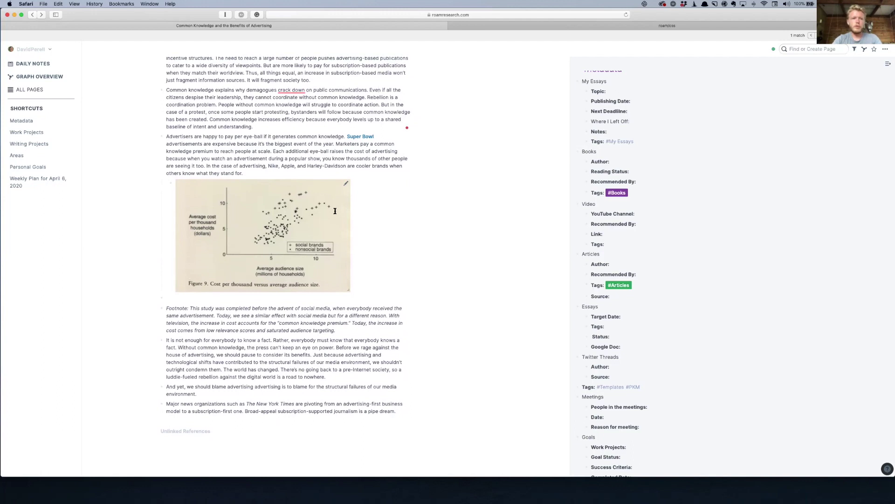
key(super+Tab)
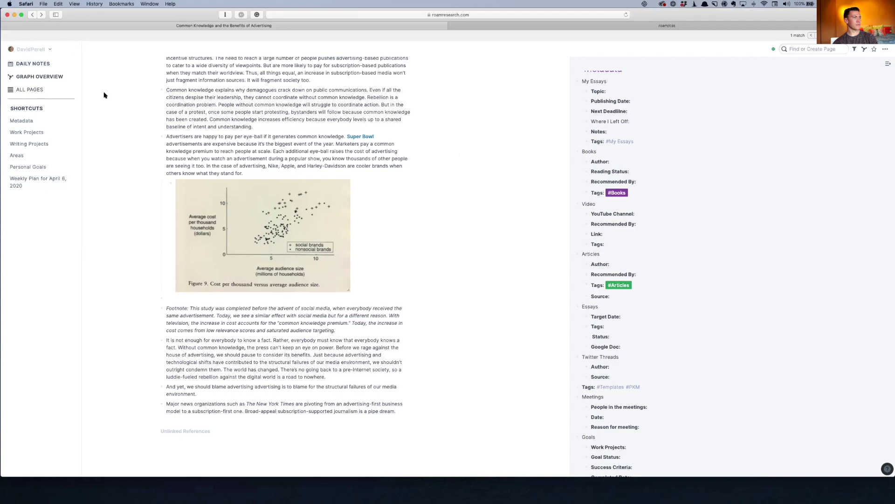
- On today's daily note, add a block below "The News (Book)" and insert an "and" query in it
click(34, 64)
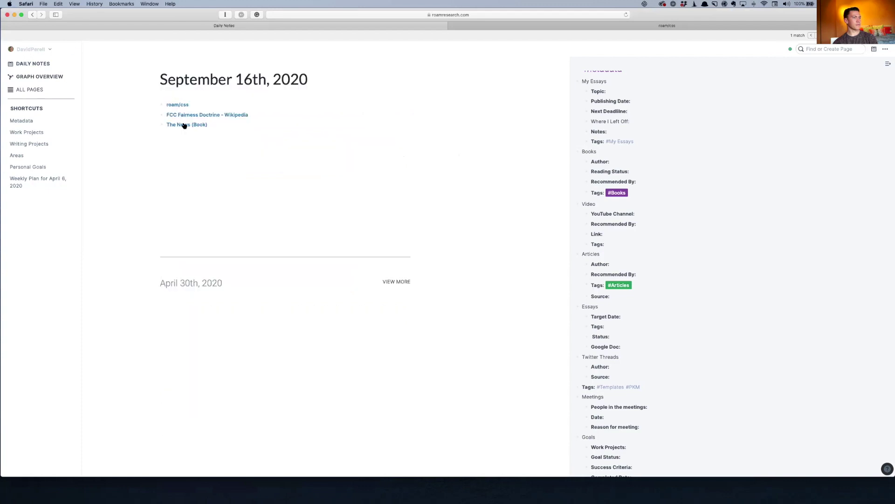
click(226, 125)
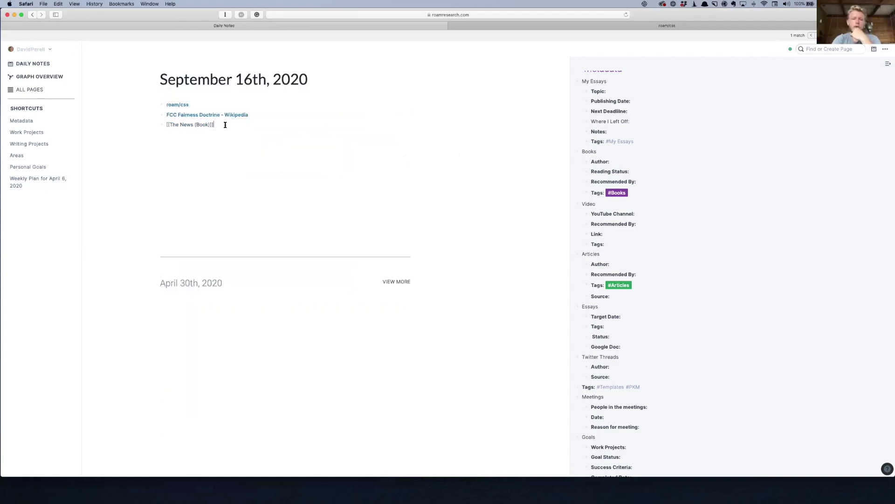
key(Return)
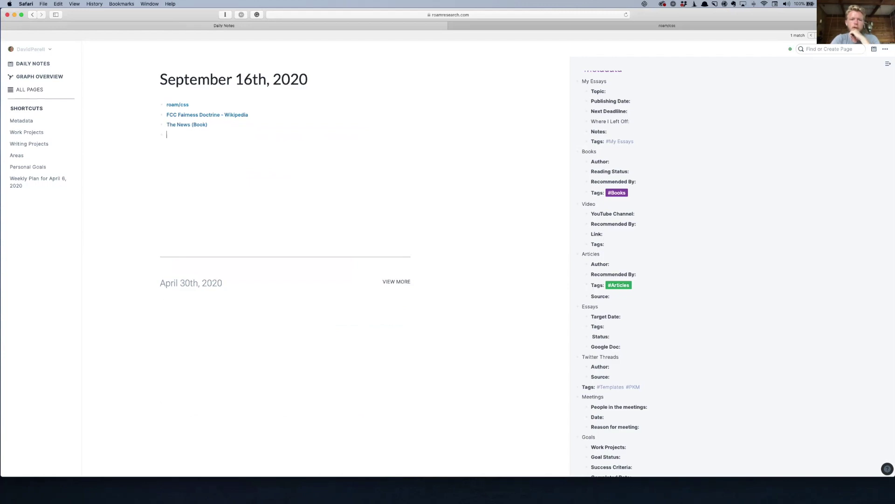
text(/query)
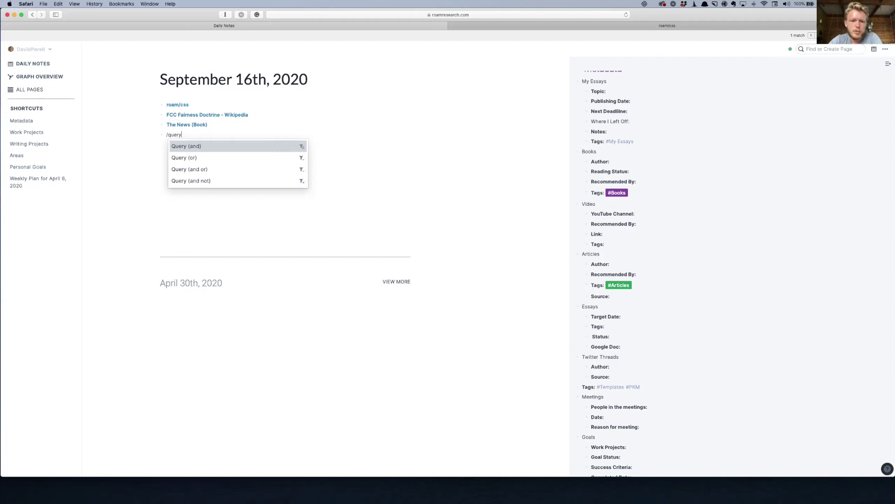
key(Return)
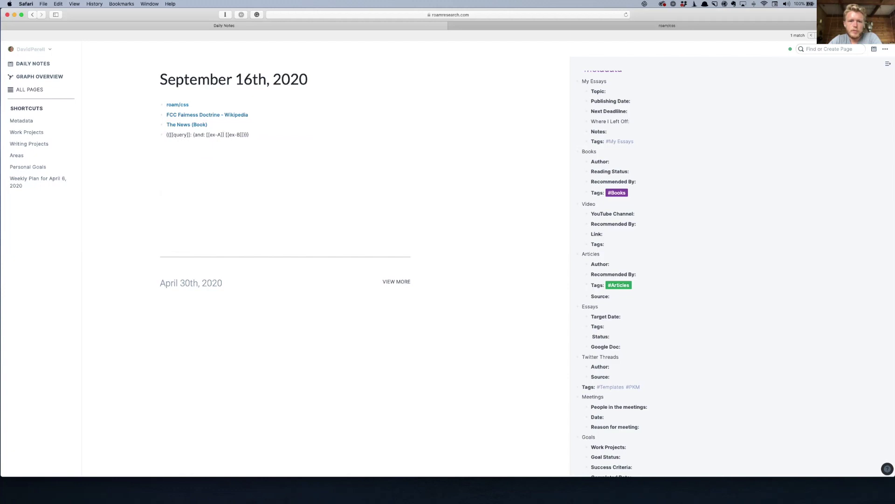
- Set the query's two conditions to [[Politics]] and [[Quotes]], and run it by starting a new block below
drag(222, 135, 210, 135)
text(politics)
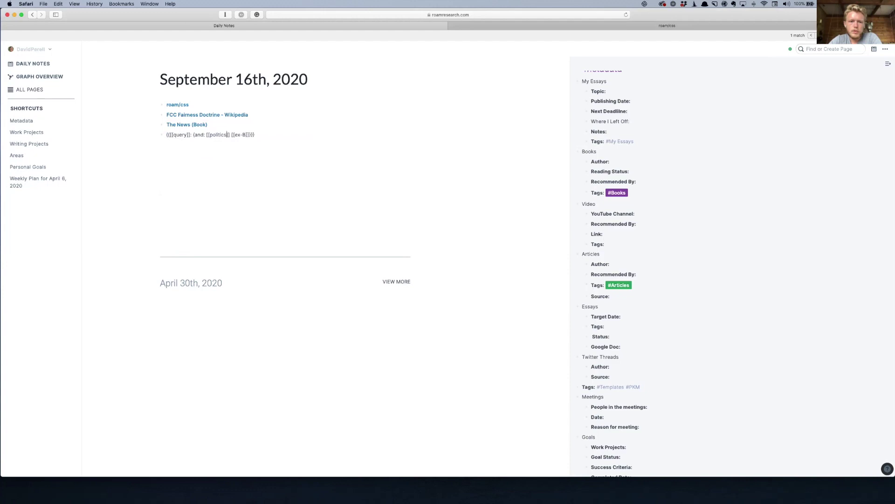
click(213, 134)
key(BackSpace)
text(P)
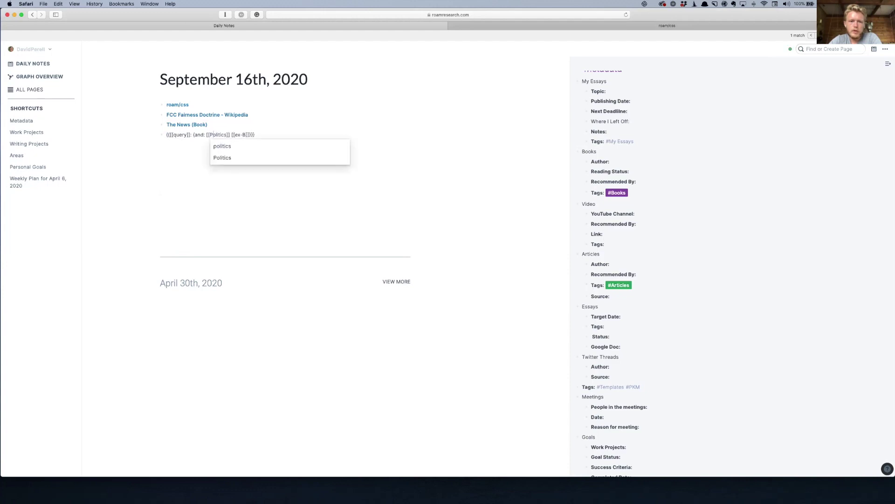
click(237, 134)
key(Left)
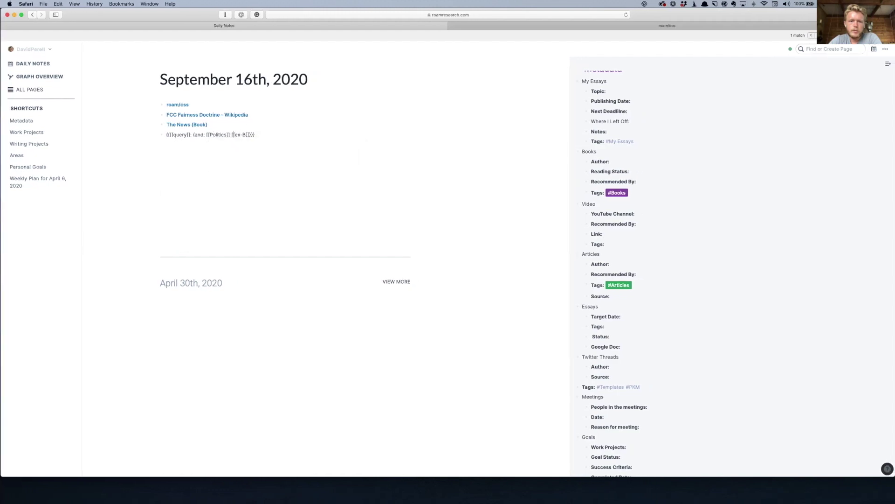
key(shift+Right)
key(shift+Right)
key(shift+Right)
text(Quotes)
key(Return)
key(Return)
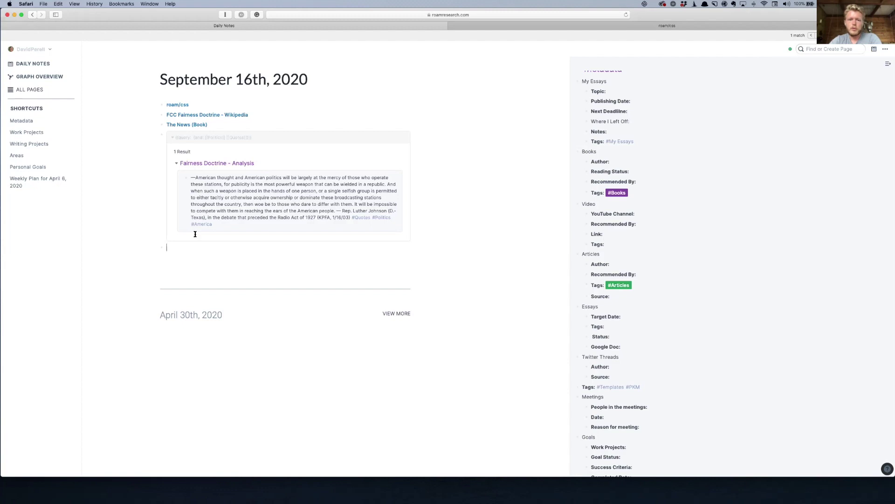
- Browse the block command list in the new empty block through to the query options
text(/)
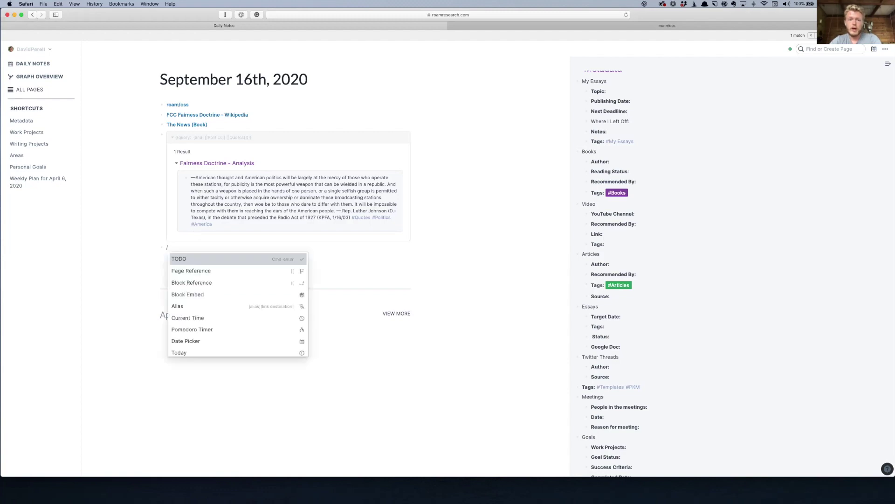
scroll(215, 286, down, 1)
scroll(215, 286, down, 10)
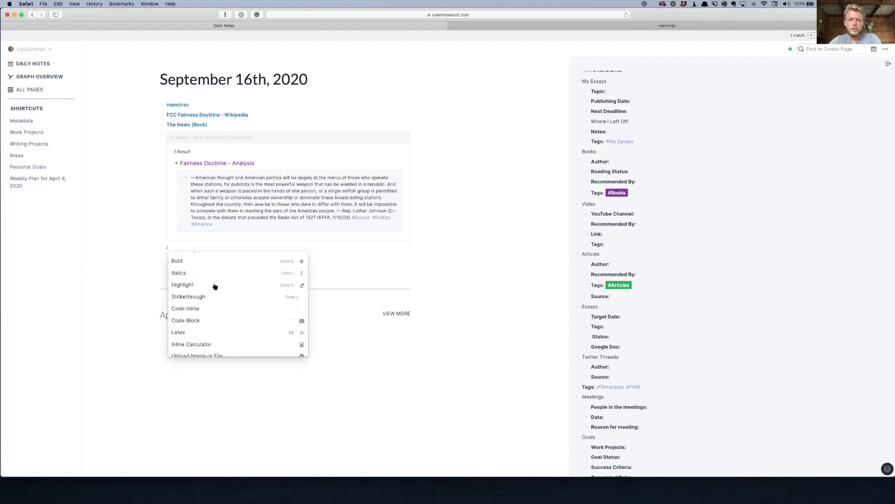
scroll(215, 286, down, 8)
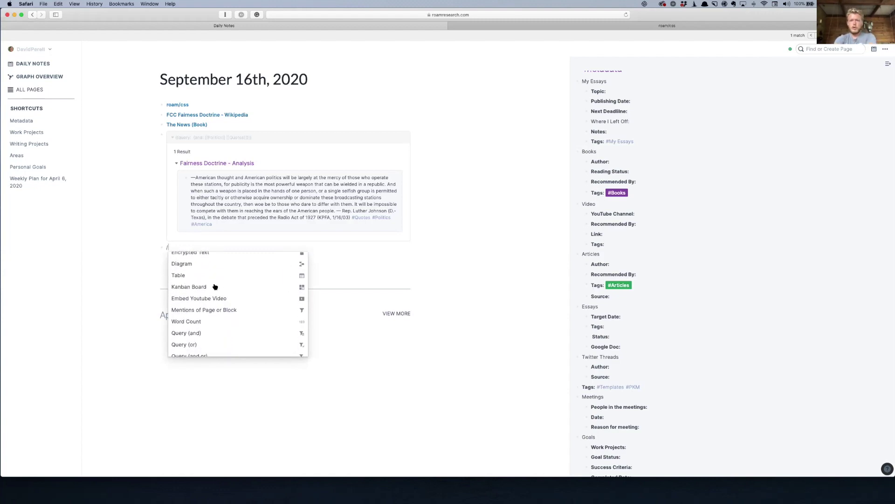
scroll(177, 290, up, 3)
scroll(185, 290, down, 3)
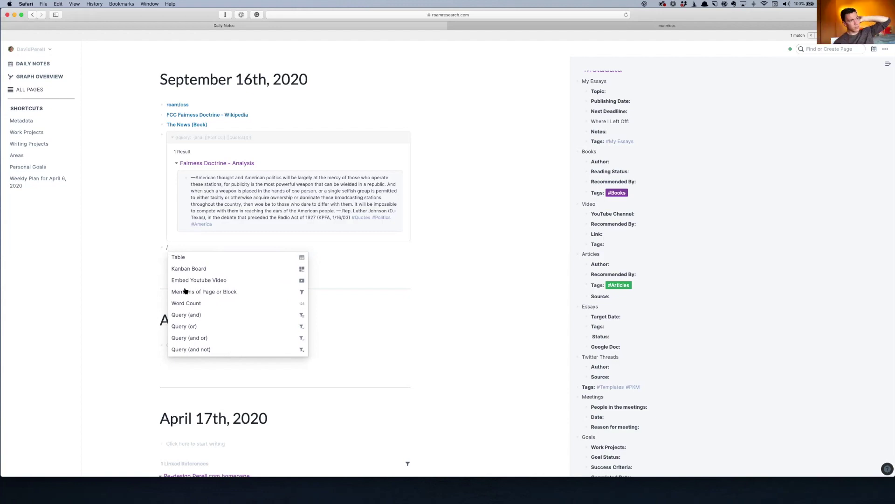
scroll(185, 291, up, 5)
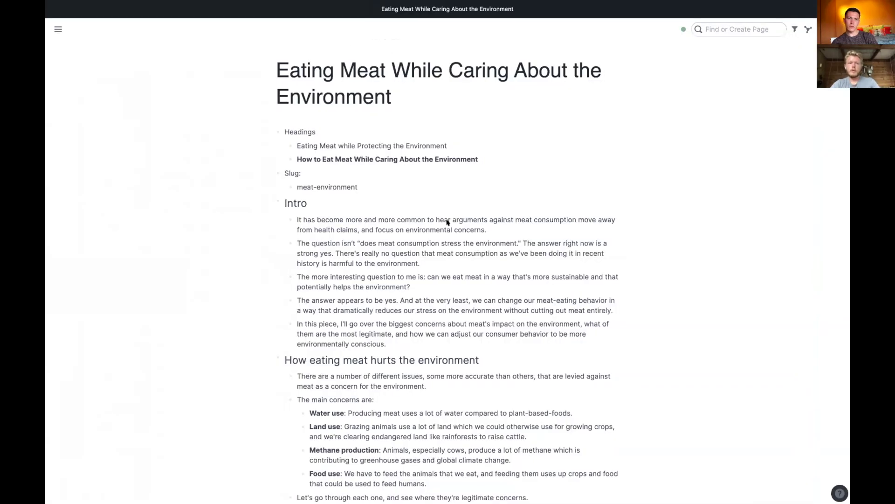
- Go from the meat and environment article to today's daily note and show its Daily Dashboard queries
key(ctrl+shift+d)
click(271, 106)
scroll(417, 135, down, 1)
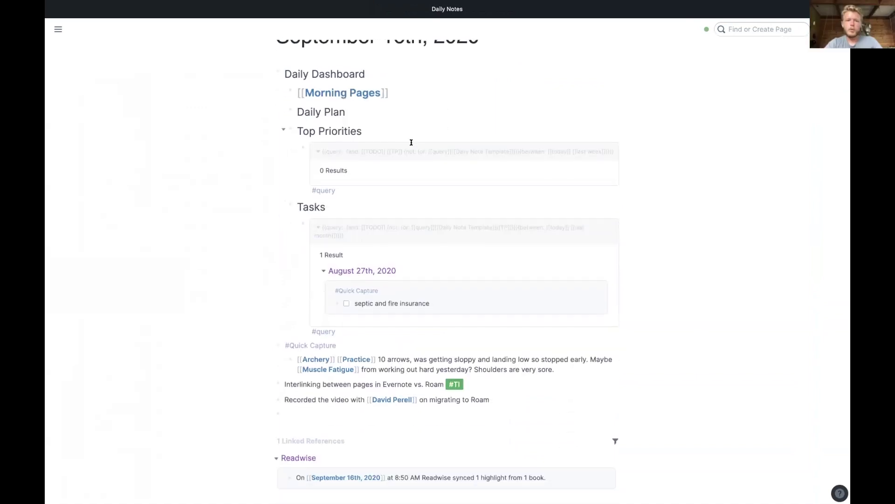
- In the Top Priorities query, set the first date of the "between" range to [[next week]]
click(410, 150)
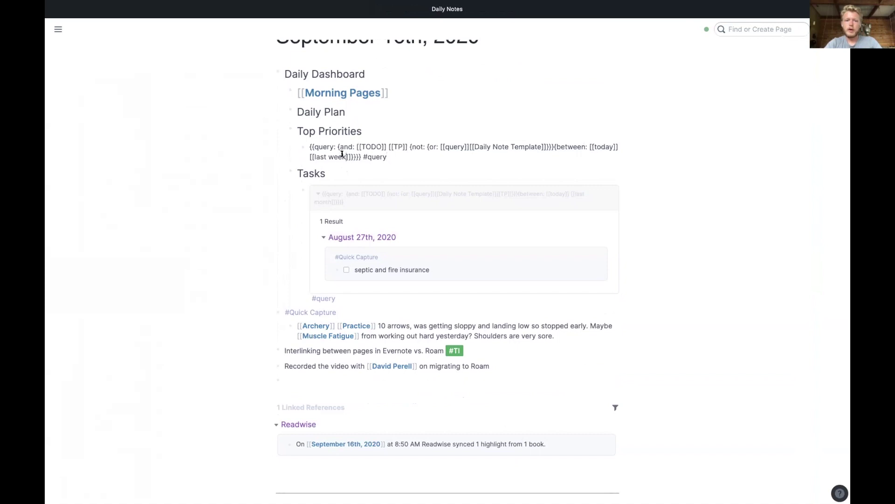
click(609, 146)
key(Delete)
key(BackSpace)
key(BackSpace)
key(BackSpace)
key(BackSpace)
text(next week)
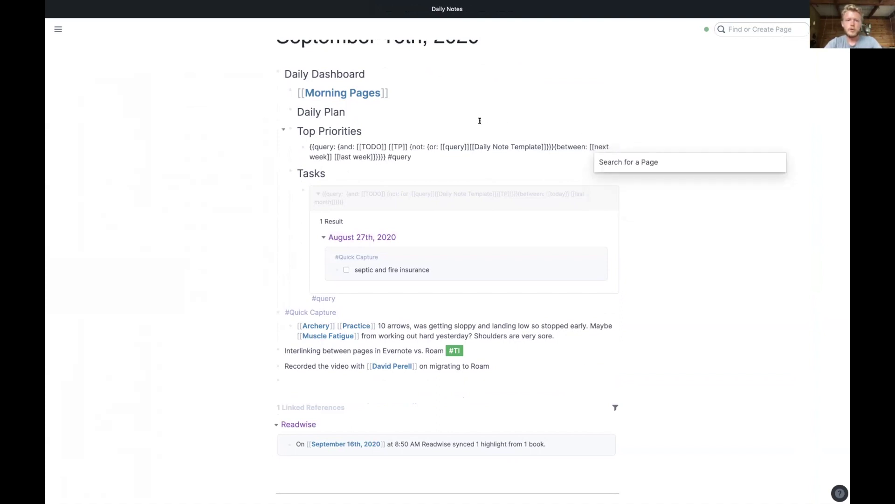
key(Escape)
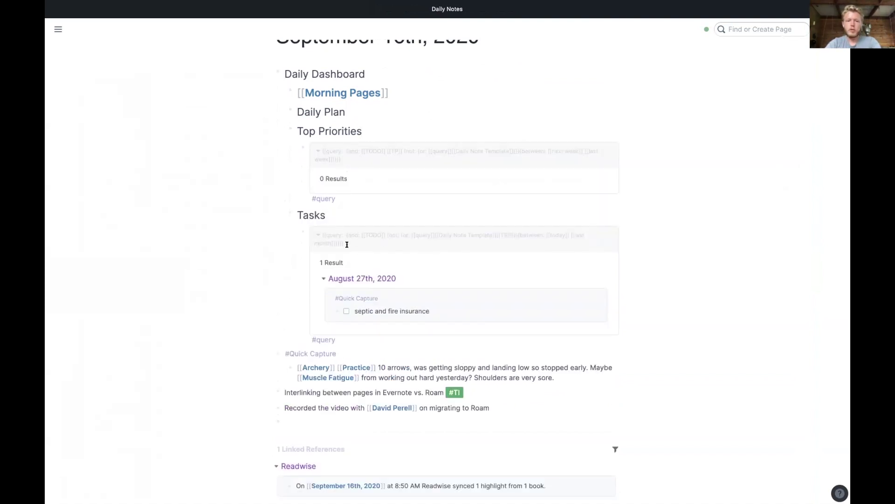
- Examine the source of the Tasks query, including its excluded tags and date range, and return to its rendered view
click(361, 242)
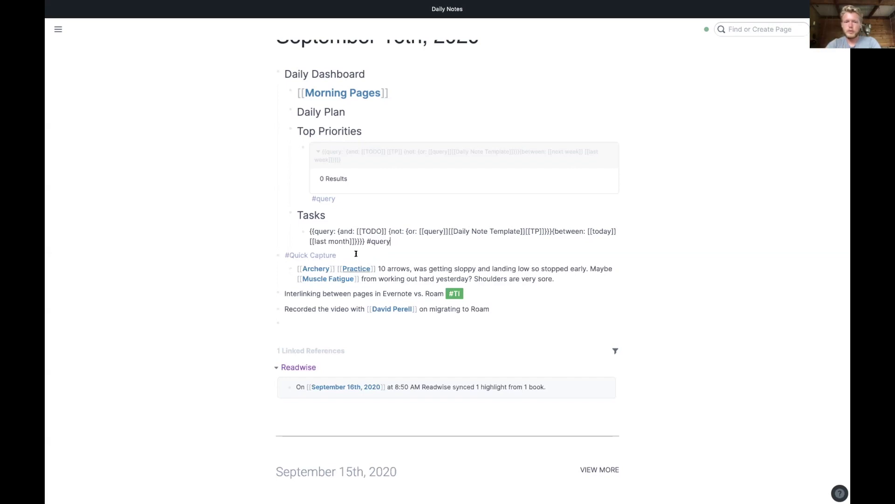
click(363, 213)
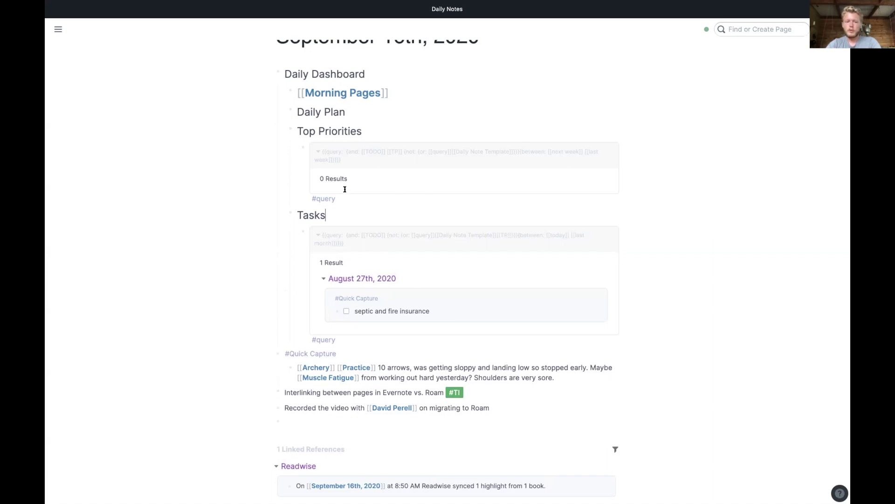
scroll(344, 189, up, 1)
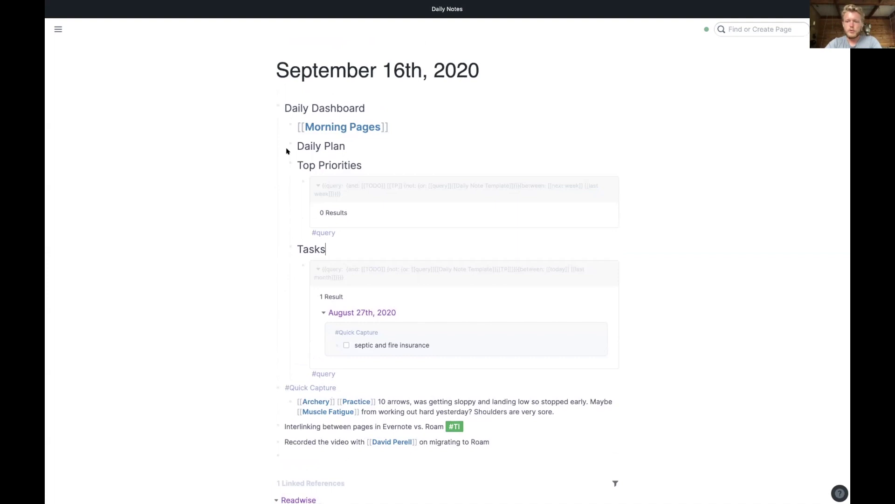
click(346, 248)
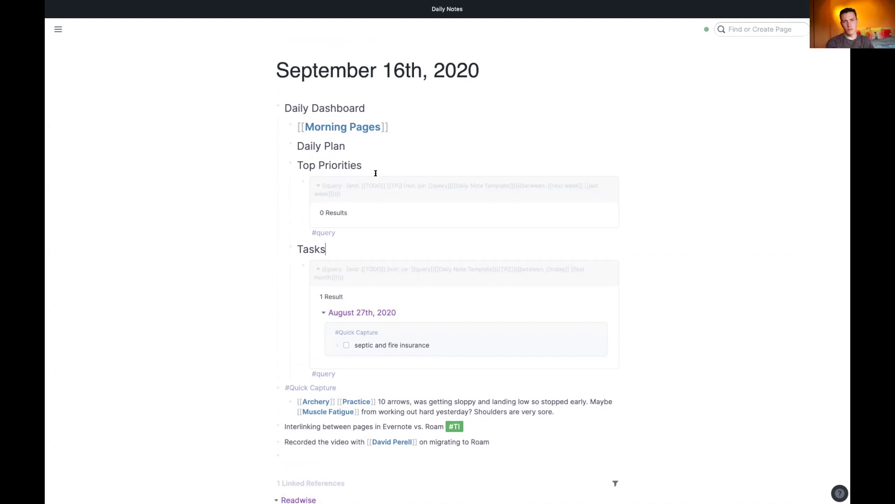
- Zoom into the Morning Pages block, add an empty block under it, and open the Morning Pages page in the sidebar
click(393, 128)
key(super+.)
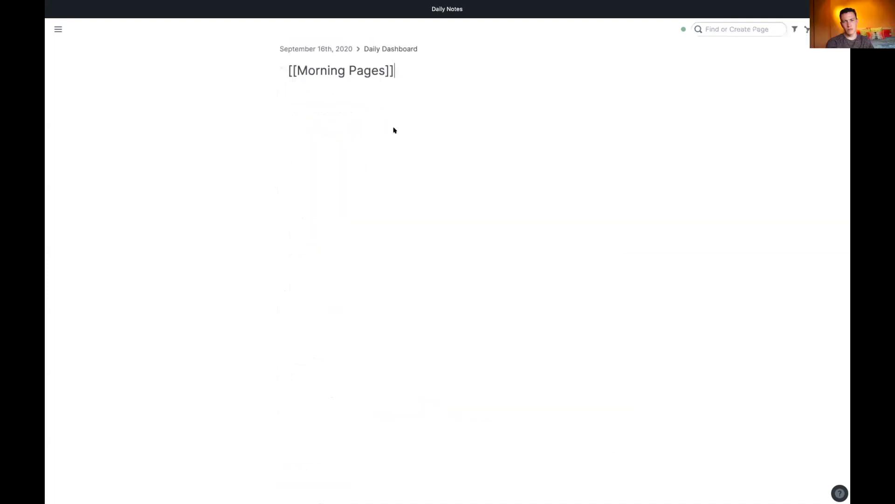
key(Return)
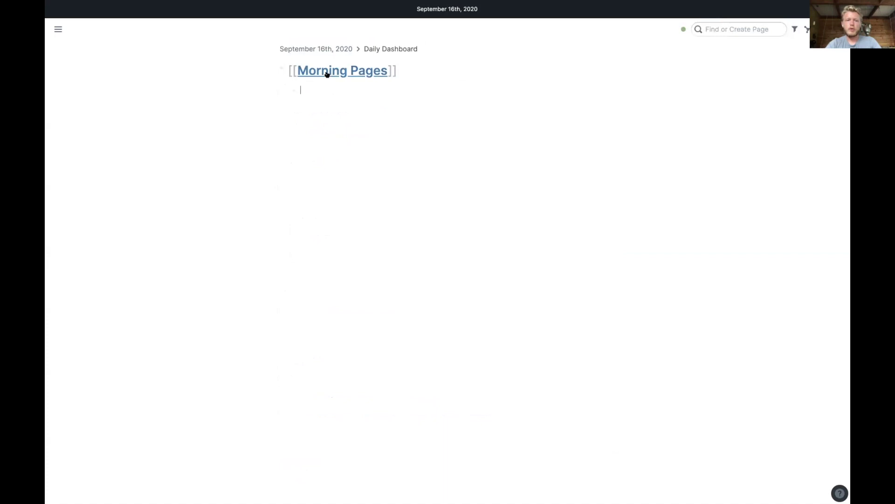
shift+click(326, 71)
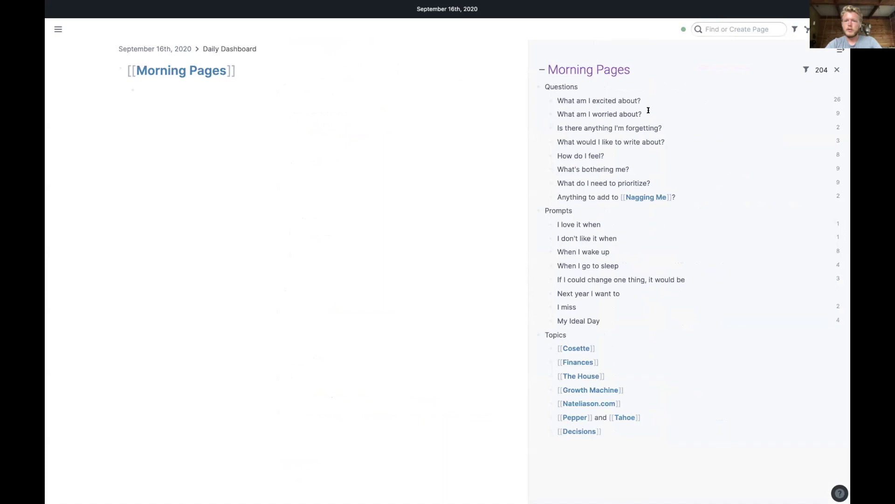
- Reference "What am I excited about?" under Morning Pages and answer "Super excited to be recording this with" plus a link to the co-host's page
drag(549, 97, 155, 77)
text(Super excited to be recording this with [[DAvid Per)
key(Return)
key(Return)
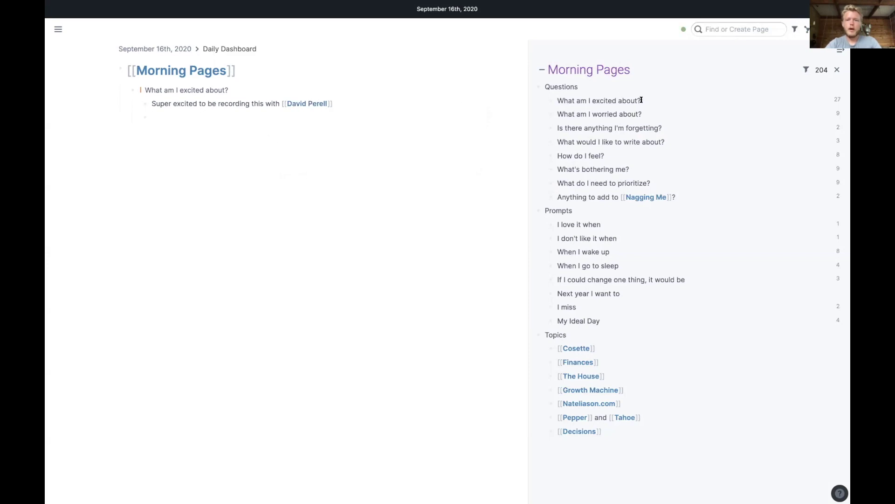
- Open the Morning Pages page and examine the mentions of "What am I excited about?", expanding the September 16th and August 28th answers
click(593, 69)
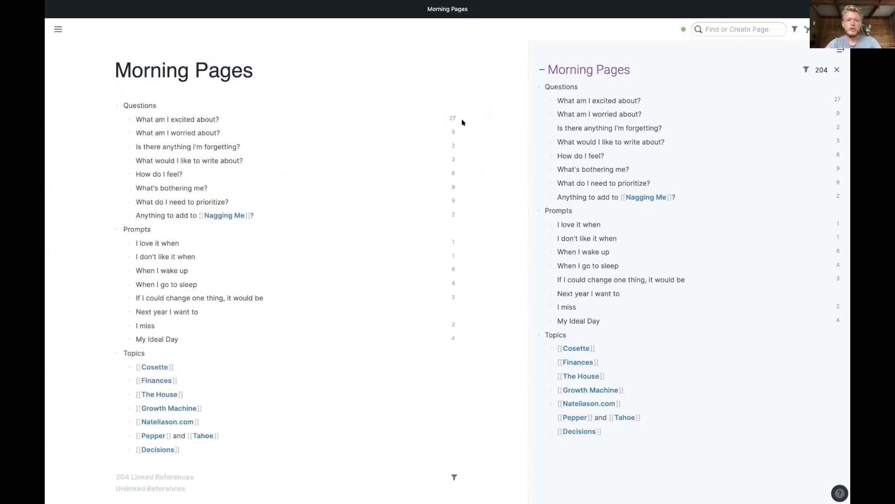
click(452, 118)
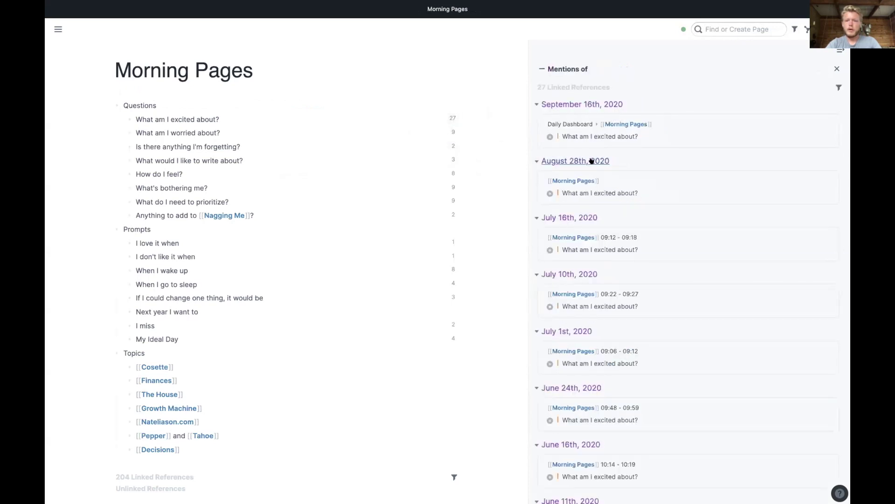
click(542, 137)
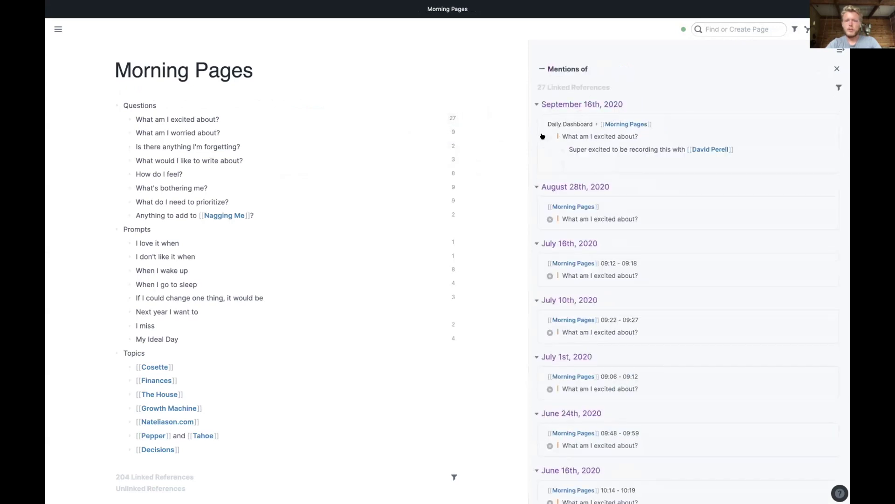
click(543, 136)
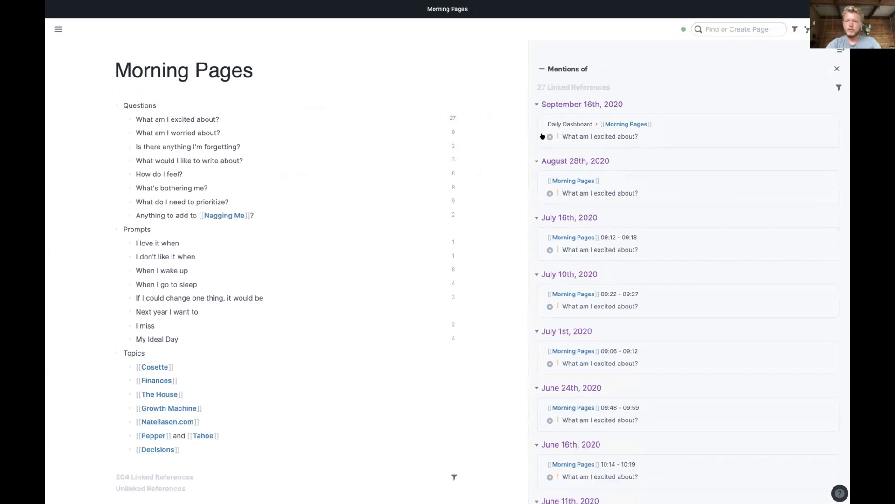
click(541, 193)
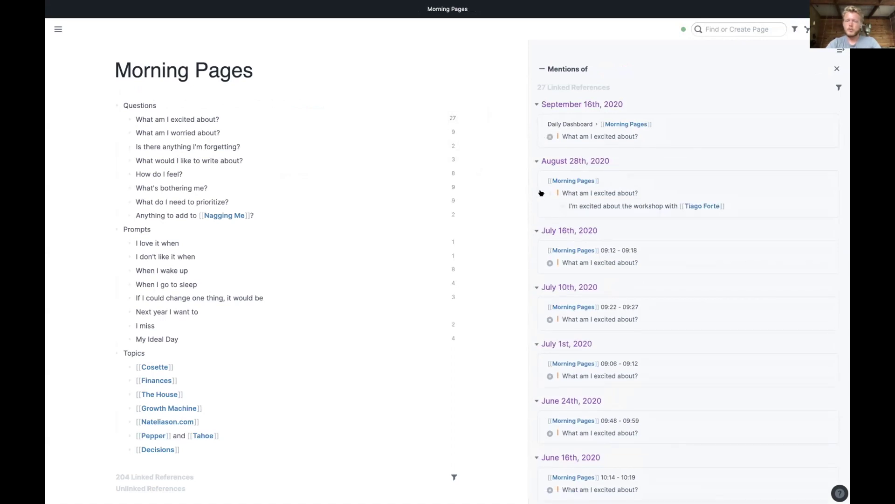
click(541, 193)
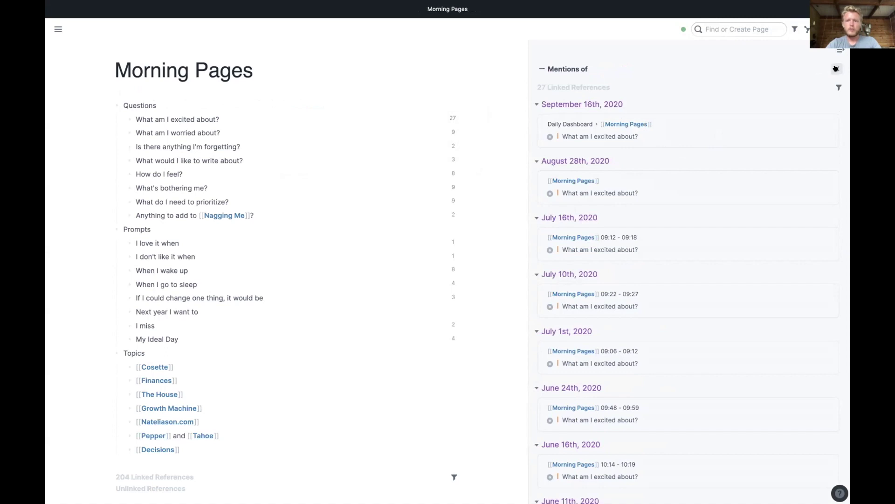
- Close the mentions sidebar and open the TI page through a page search
click(837, 68)
click(836, 68)
click(538, 73)
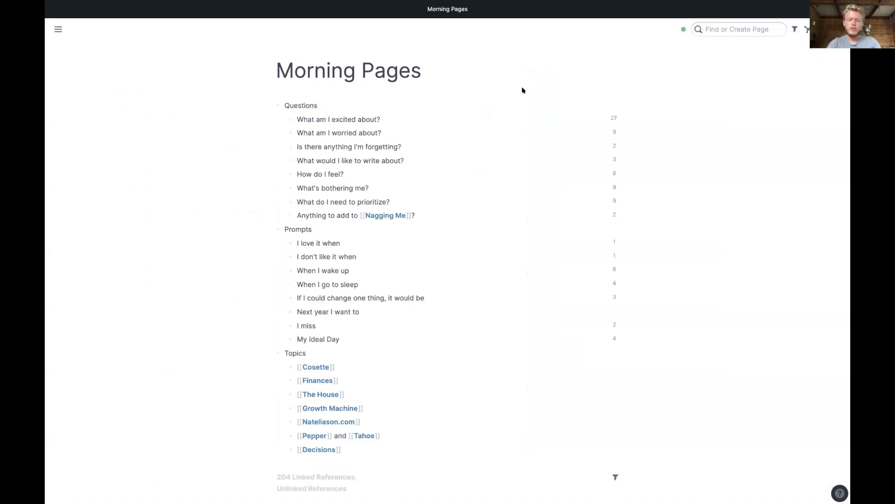
key(ctrl+u)
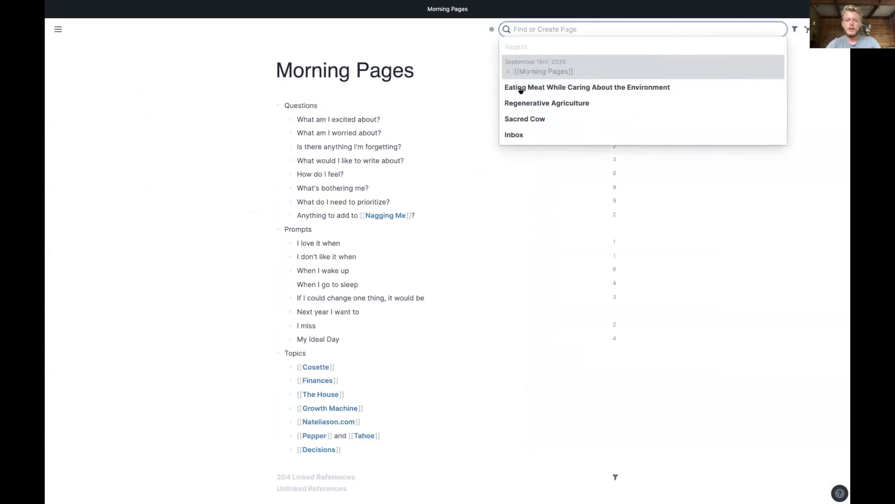
key(Escape)
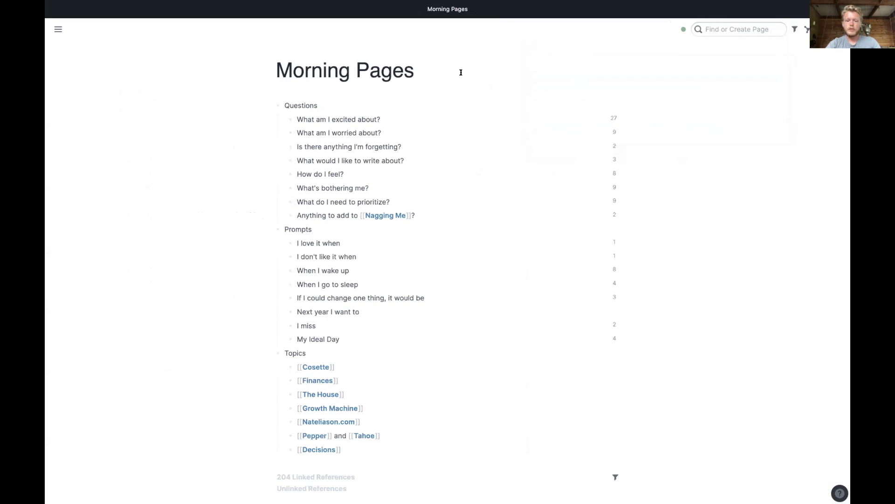
key(ctrl+u)
text(T)
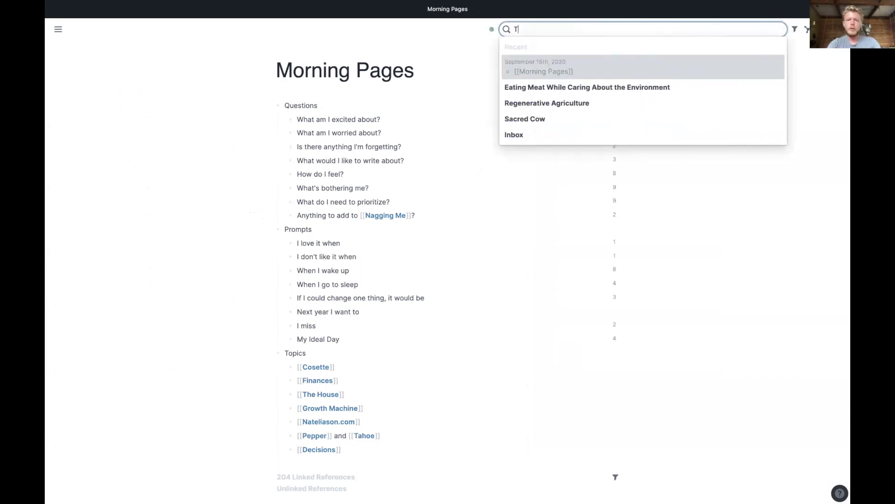
text(I)
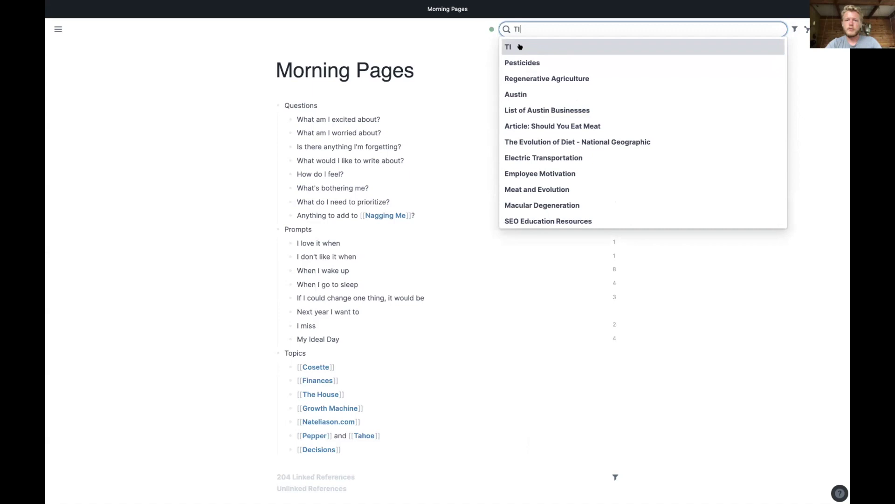
click(514, 44)
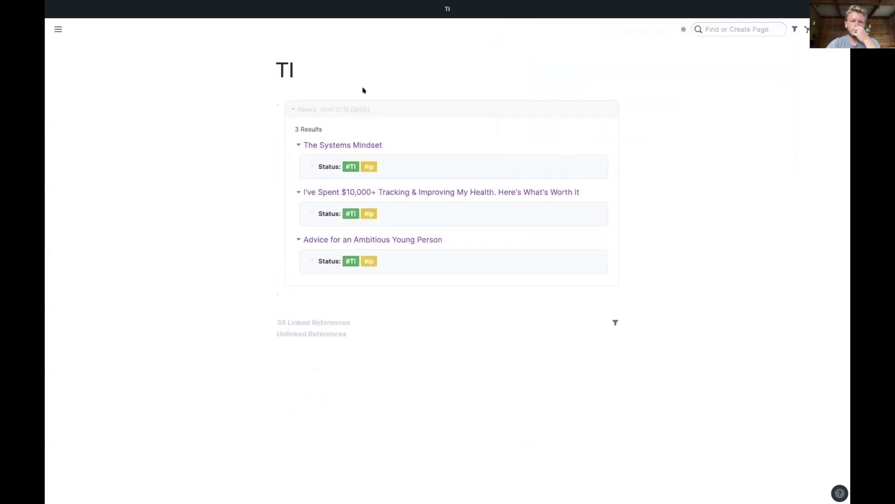
- Open The Systems Mindset from the TI query and examine its title and its Tags, Status and Twitter Thread attributes
click(338, 144)
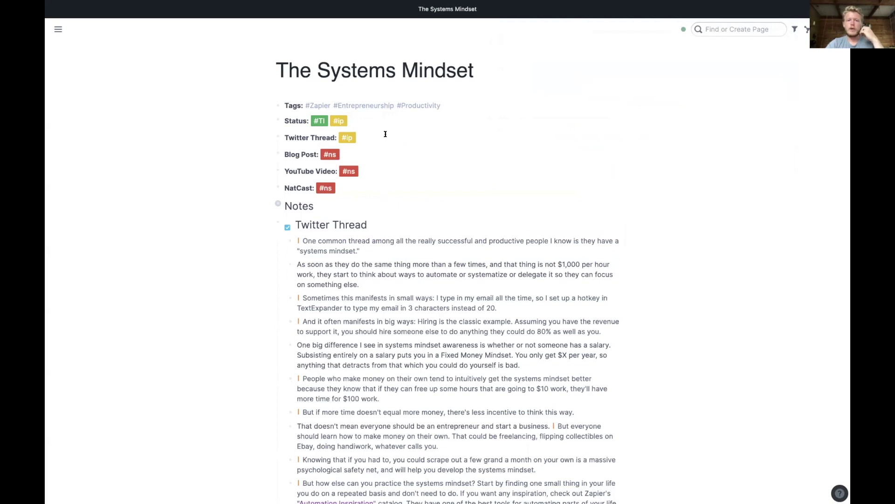
drag(290, 68, 445, 66)
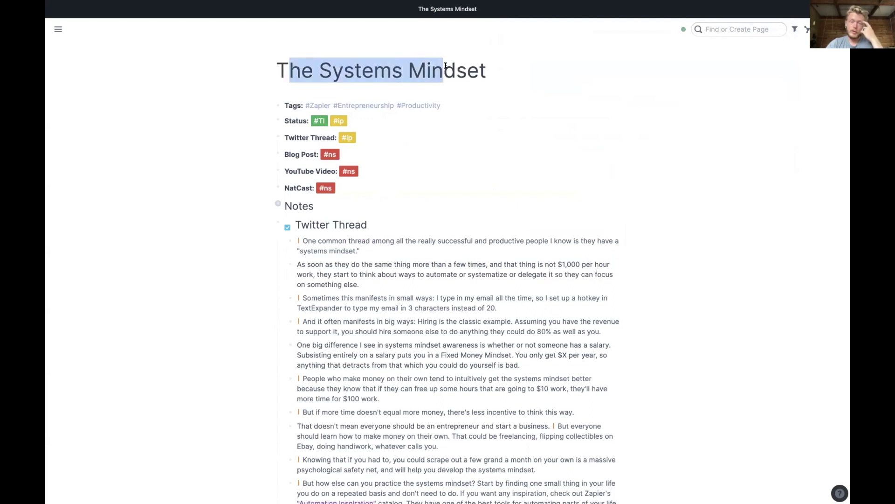
click(463, 149)
click(447, 136)
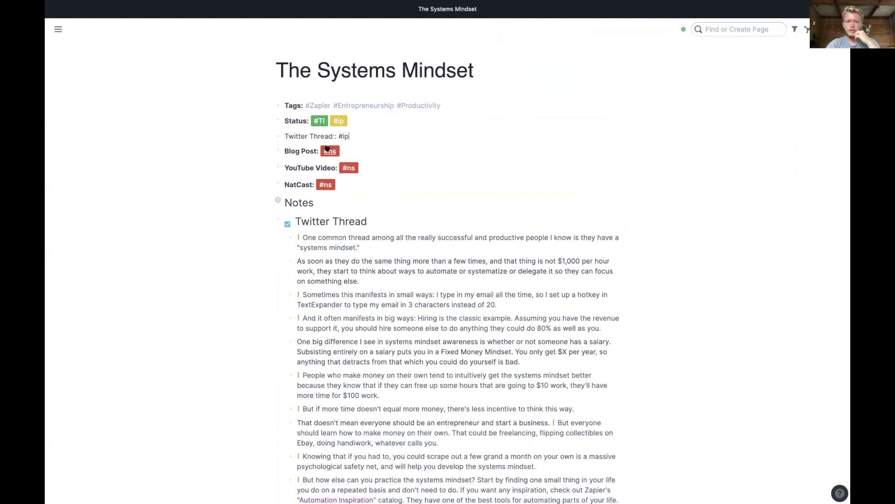
key(Escape)
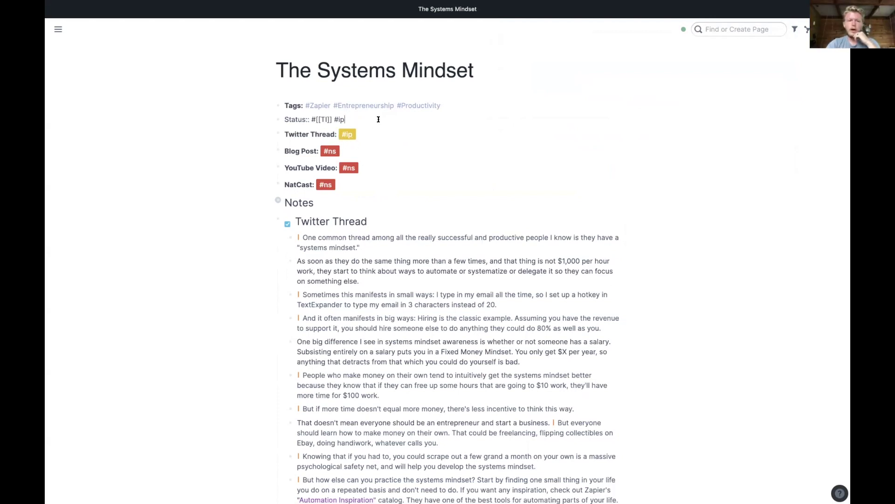
click(462, 104)
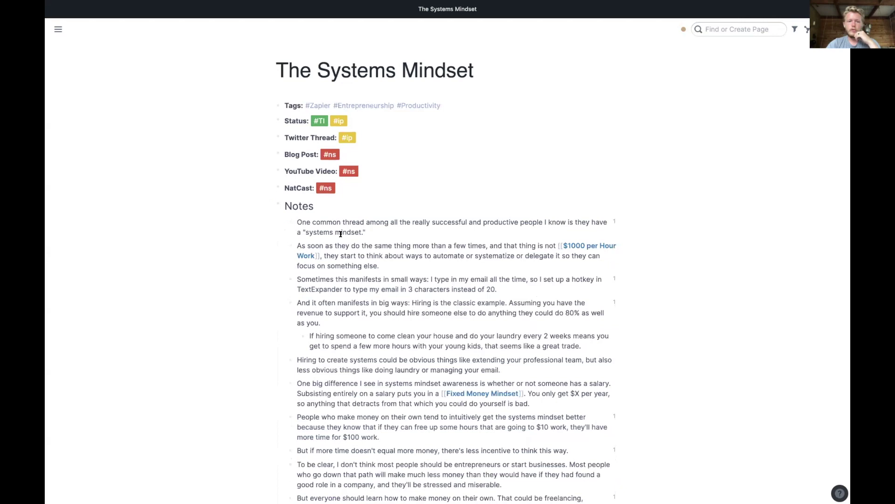
- Examine the expanded Notes section of The Systems Mindset and compare it with the Twitter Thread draft
scroll(340, 233, down, 3)
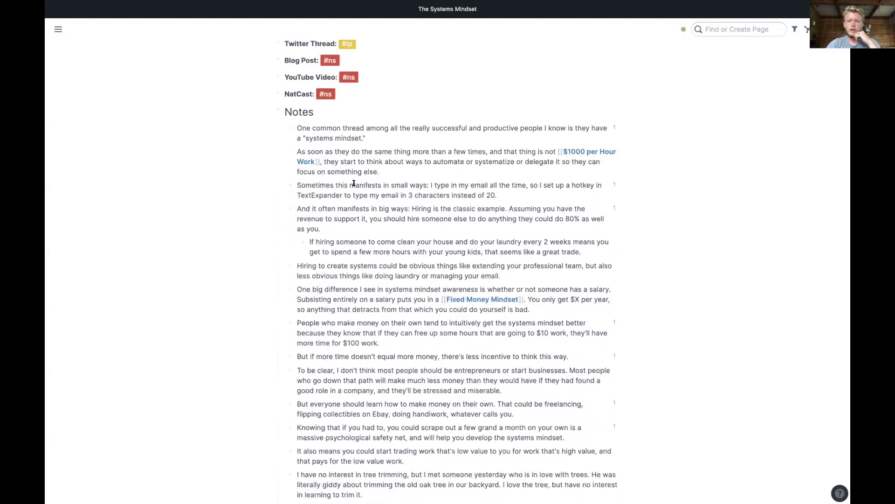
scroll(354, 183, down, 3)
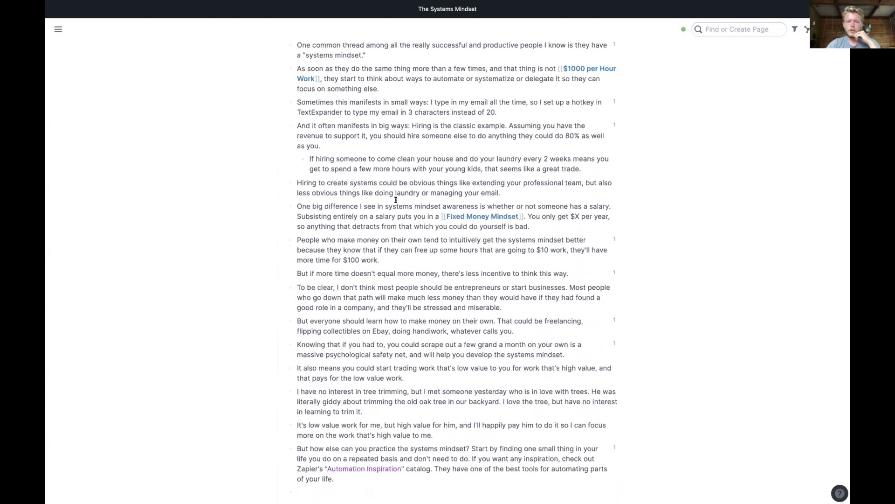
scroll(396, 199, up, 7)
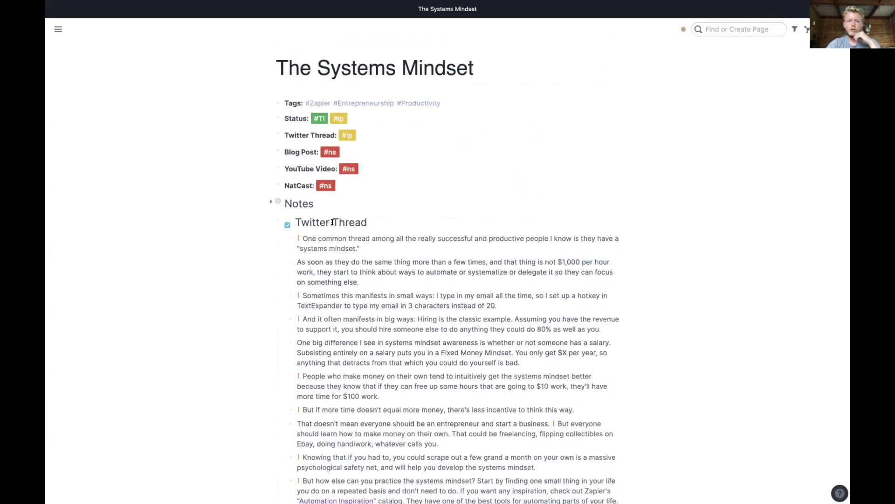
scroll(332, 223, down, 4)
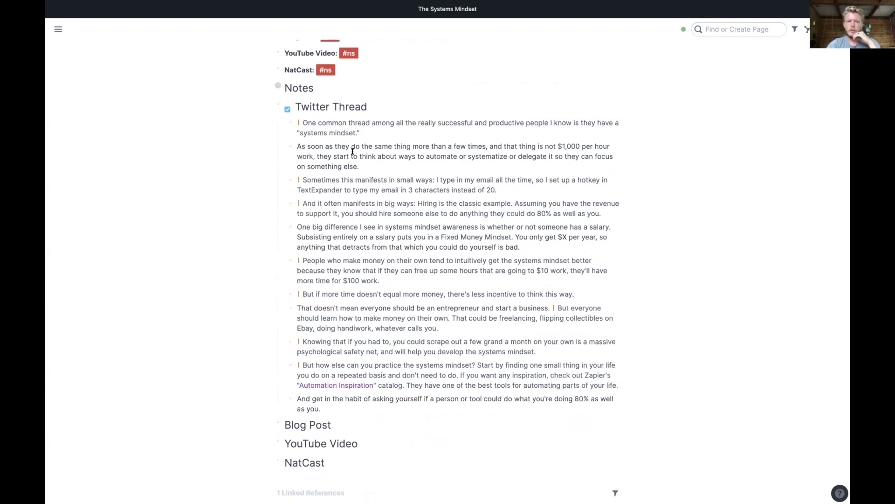
scroll(326, 134, up, 1)
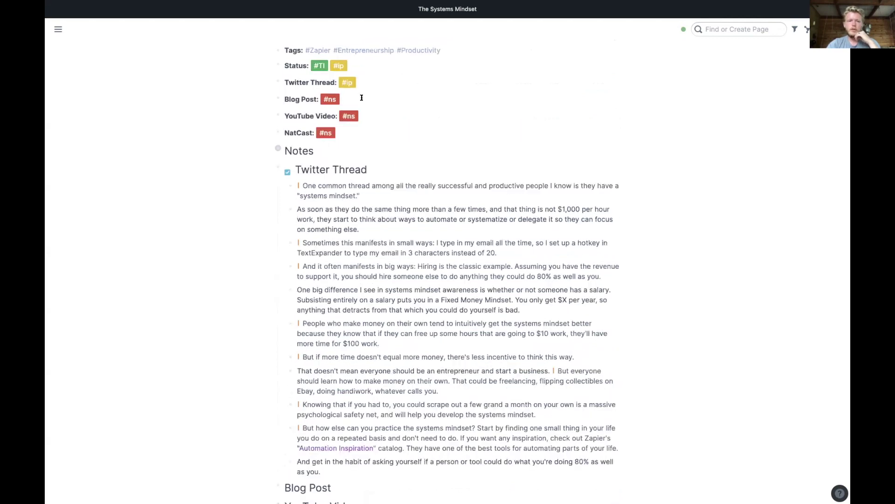
- Replace the tag on the Twitter Thread attribute with #done and collapse the Twitter Thread section
click(365, 83)
key(BackSpace)
text(d)
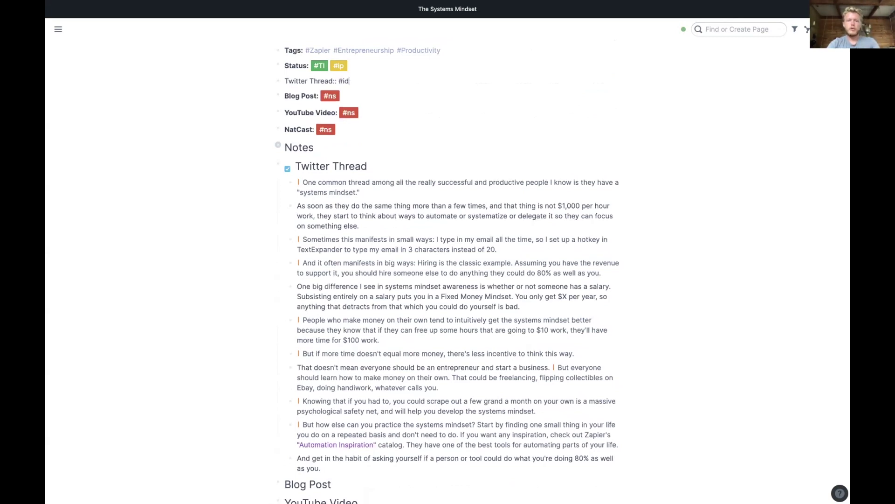
key(BackSpace)
key(BackSpace)
text(doDONE)
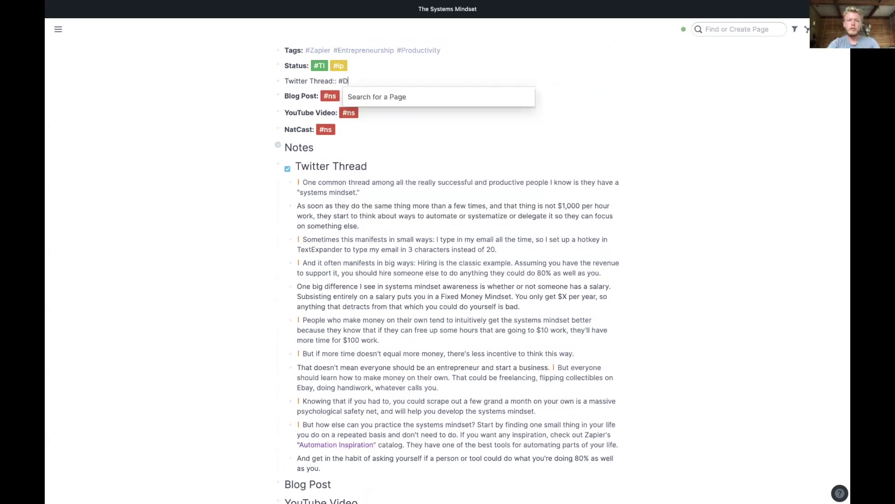
click(454, 274)
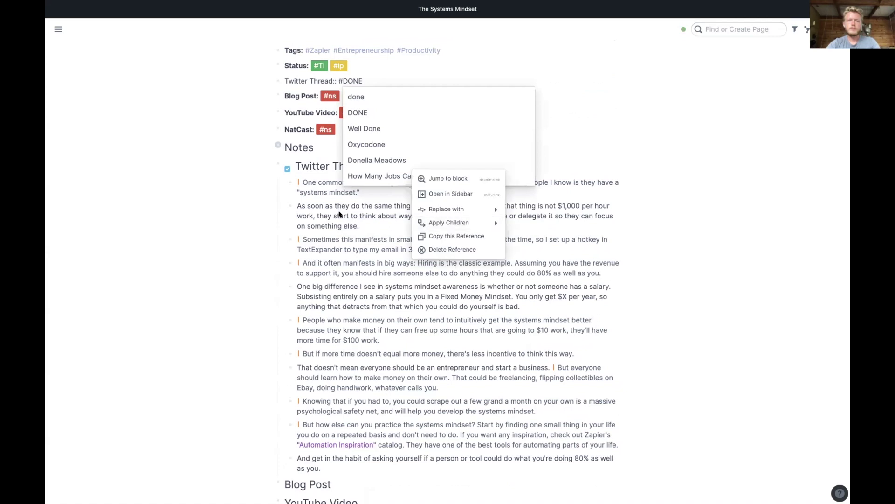
click(206, 181)
click(375, 82)
key(BackSpace)
key(BackSpace)
key(BackSpace)
key(BackSpace)
text(done)
key(Escape)
scroll(300, 186, up, 2)
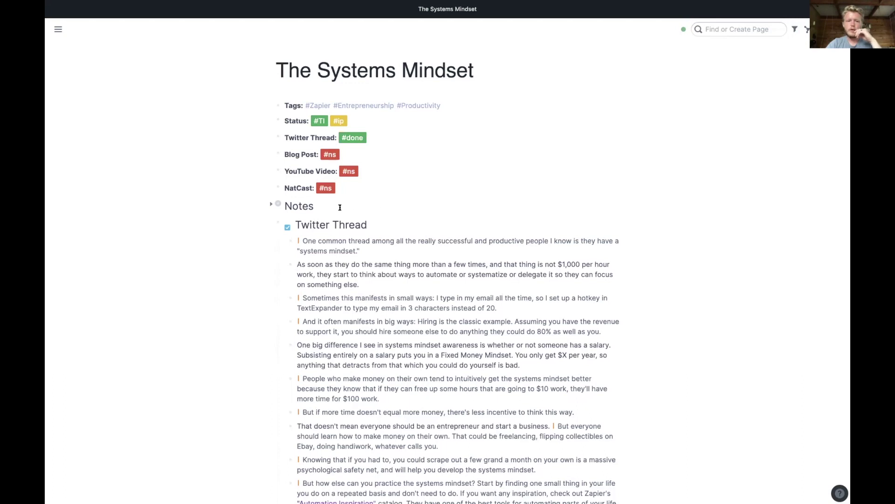
click(270, 224)
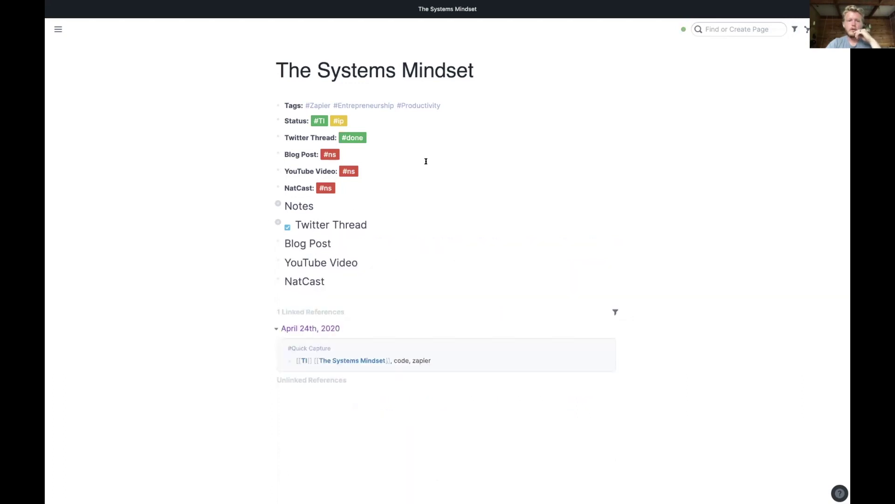
- Open the Blog Post attribute page, check the filter options for its linked references, and return to The Systems Mindset
click(307, 156)
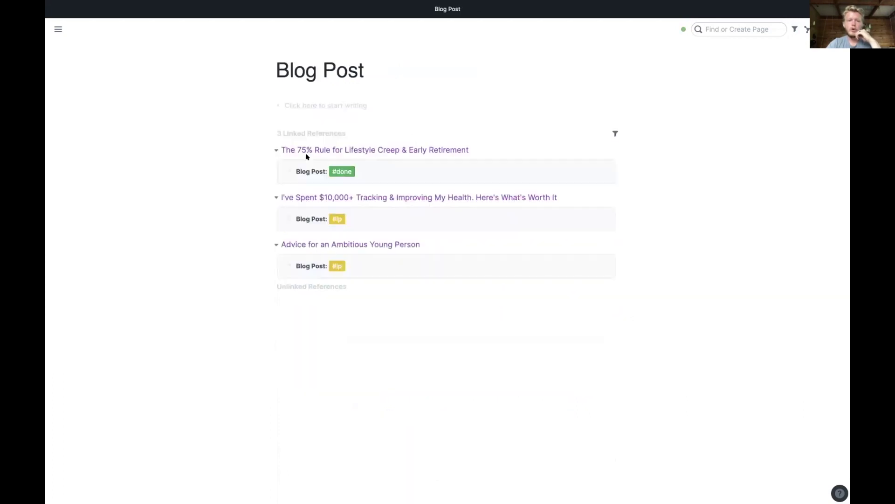
click(615, 133)
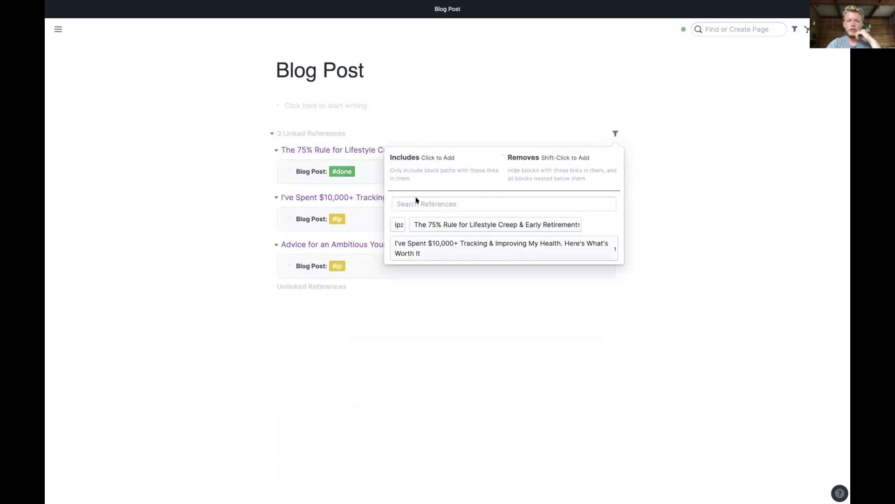
click(439, 111)
key(super+[)
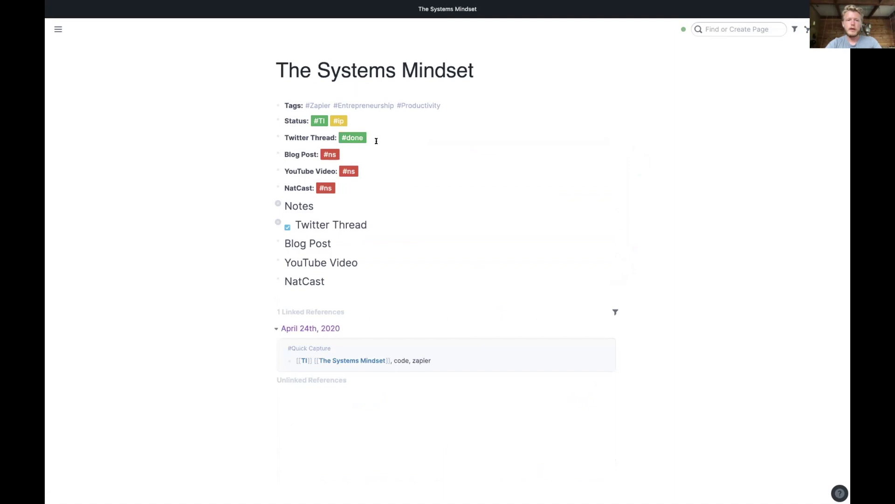
- Open the Twitter Thread attribute page, examine its linked article on tracking and improving health, and return to the Twitter Thread page
click(294, 137)
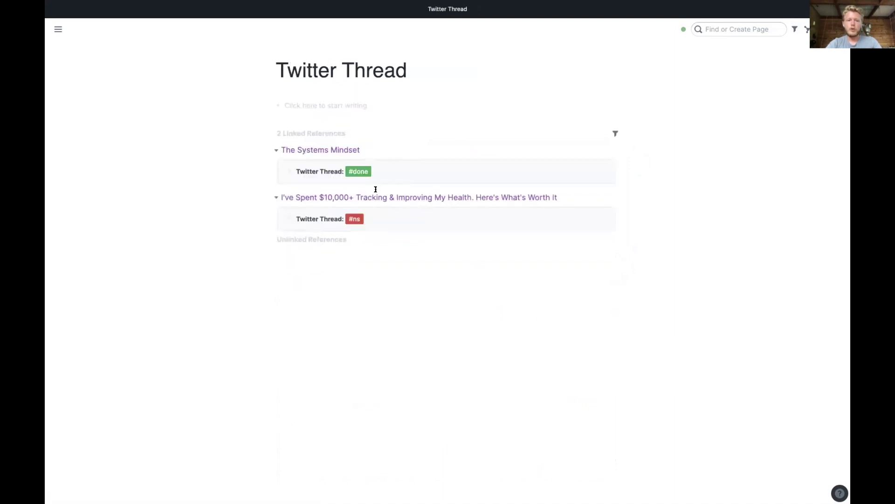
click(347, 196)
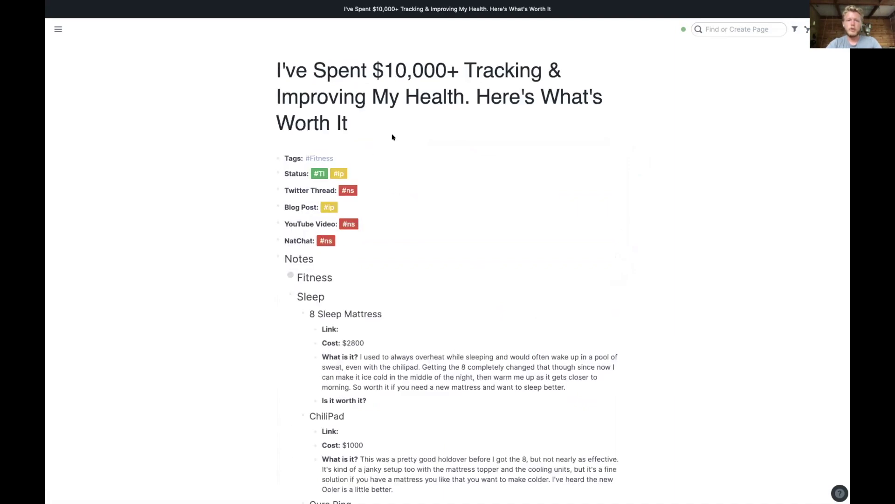
scroll(332, 208, down, 7)
scroll(326, 210, up, 5)
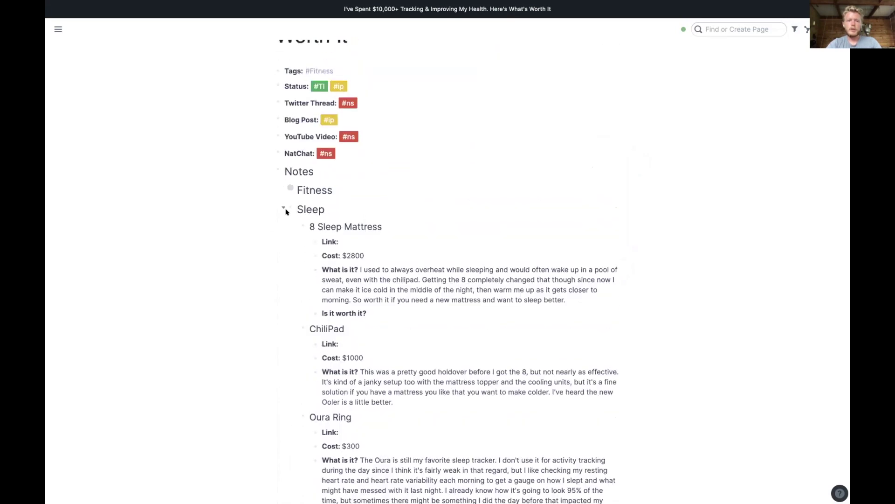
scroll(282, 205, up, 1)
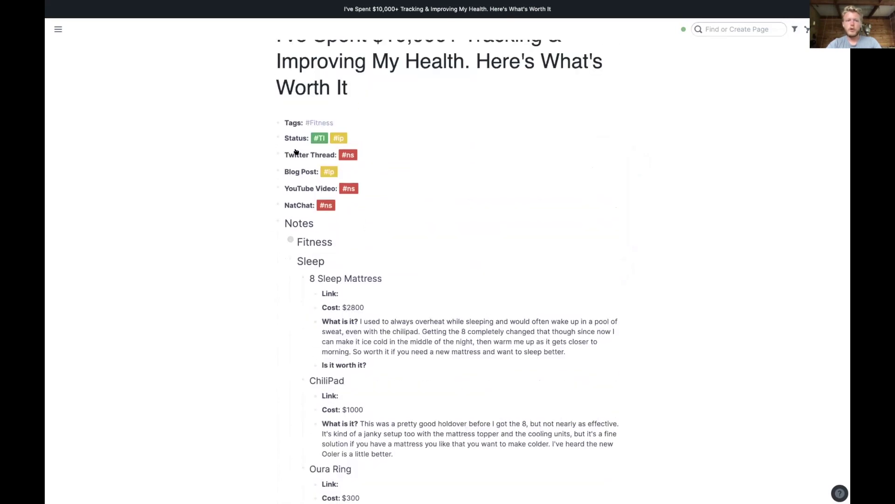
scroll(380, 196, up, 1)
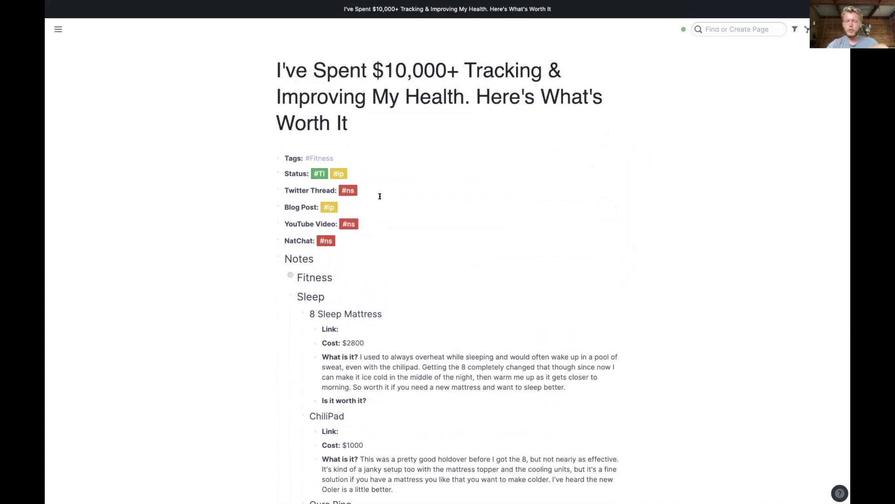
key(super+bracketleft)
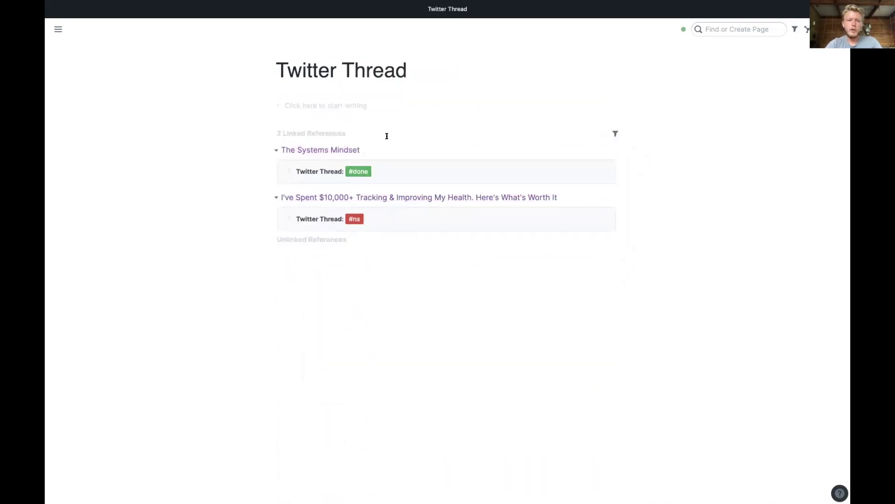
- Reopen the TI page and examine the source of its query and its linked references
click(364, 103)
key(super+u)
text(TI)
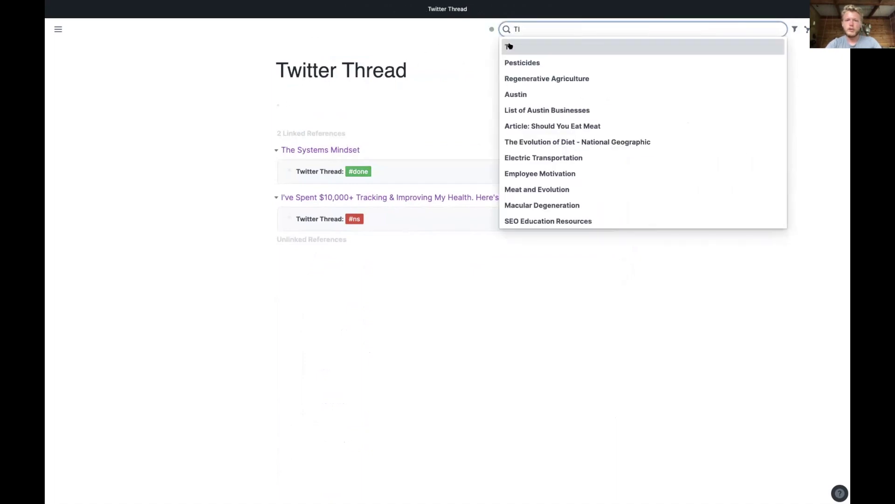
click(510, 47)
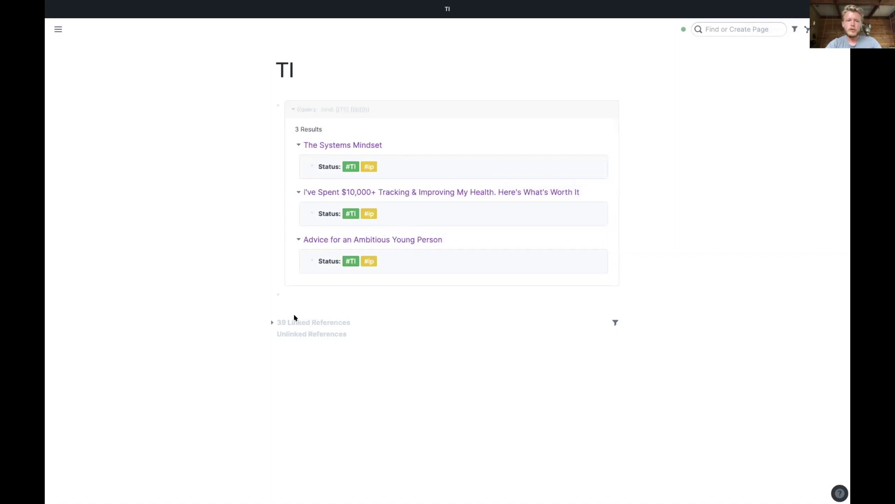
click(394, 103)
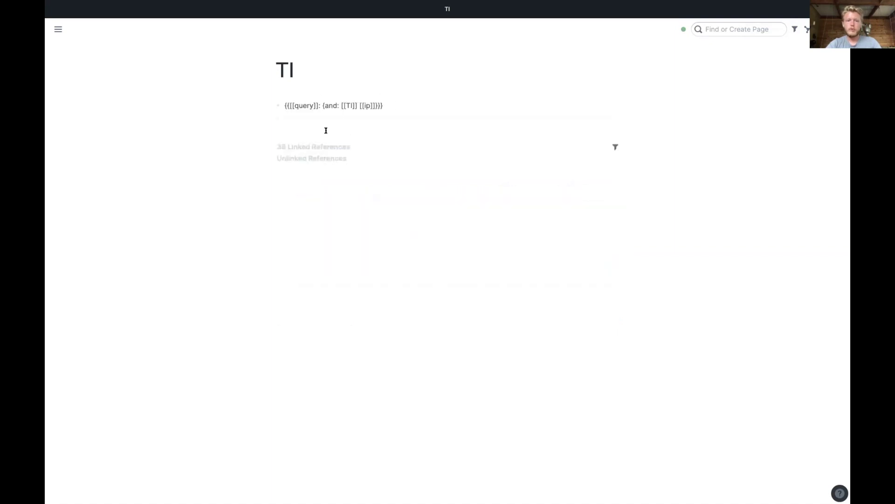
scroll(384, 266, down, 5)
scroll(387, 231, down, 7)
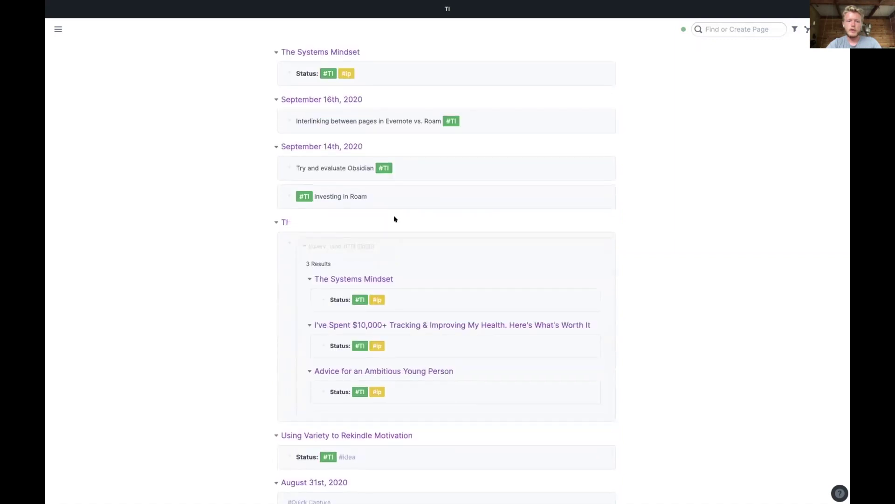
scroll(395, 217, up, 3)
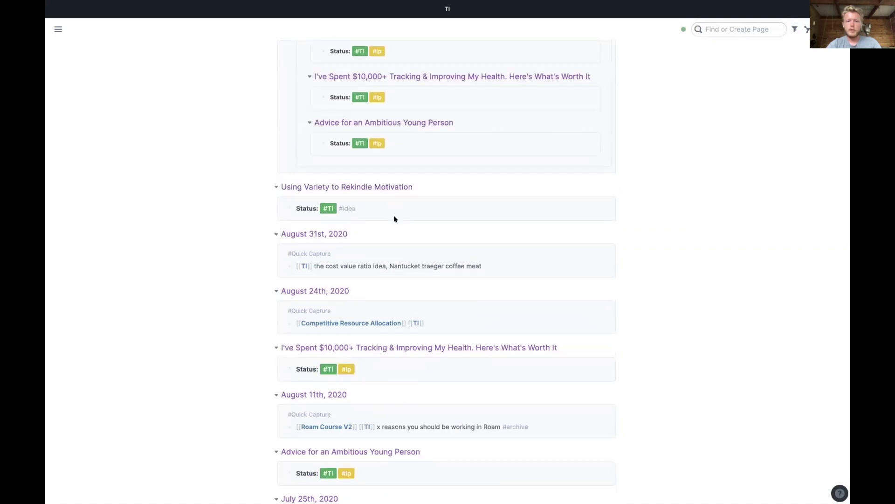
- Look over the linked references on the TI page and collapse the Linked References section
scroll(394, 214, down, 3)
scroll(393, 214, up, 3)
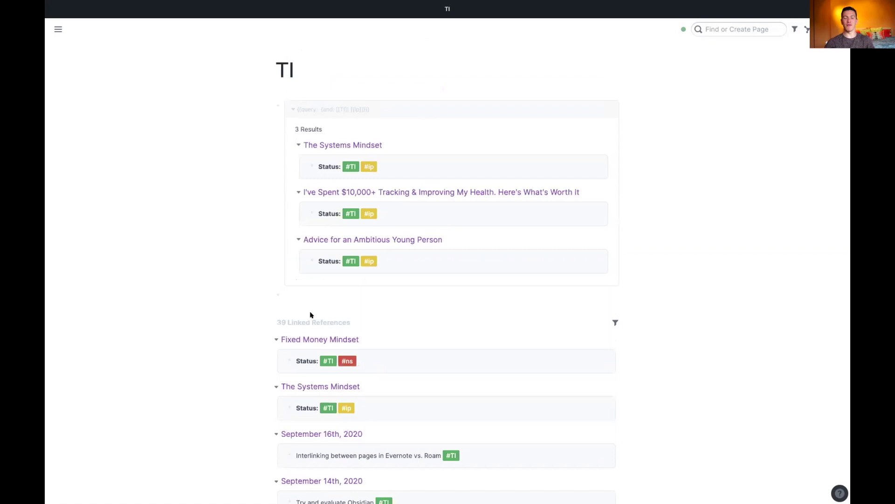
click(273, 323)
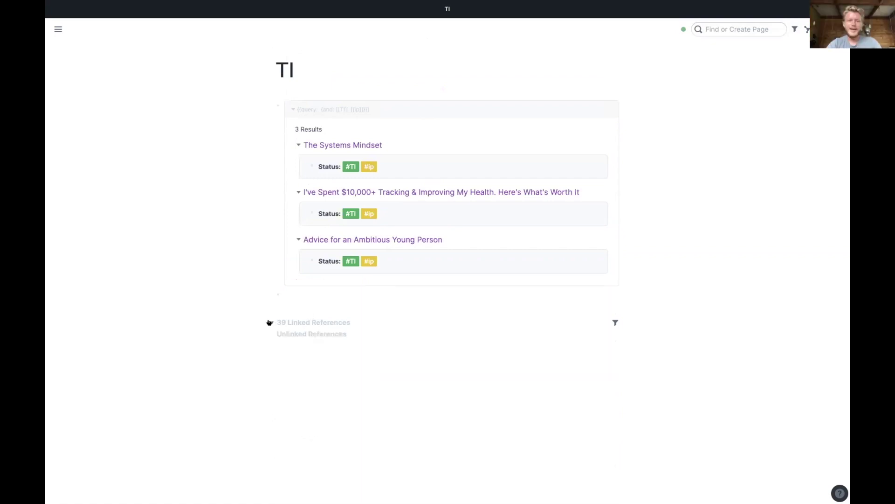
click(402, 291)
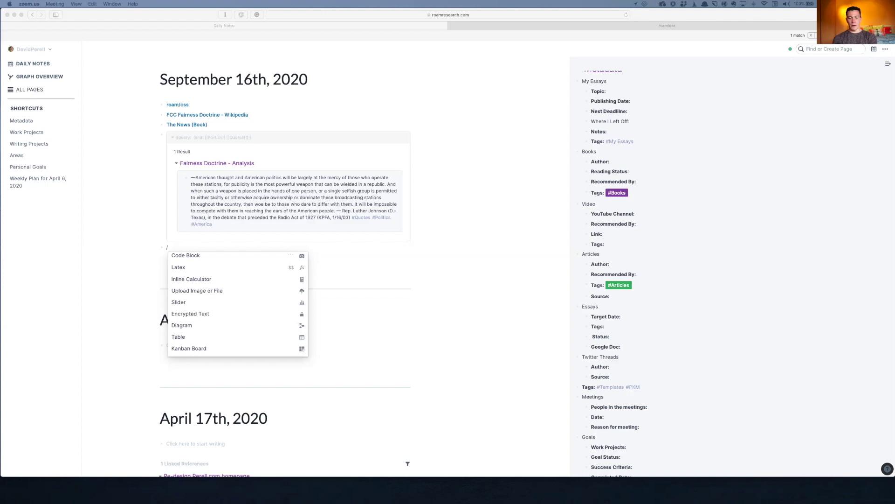
- Switch to Safari and open readwise.io in a new tab
click(671, 52)
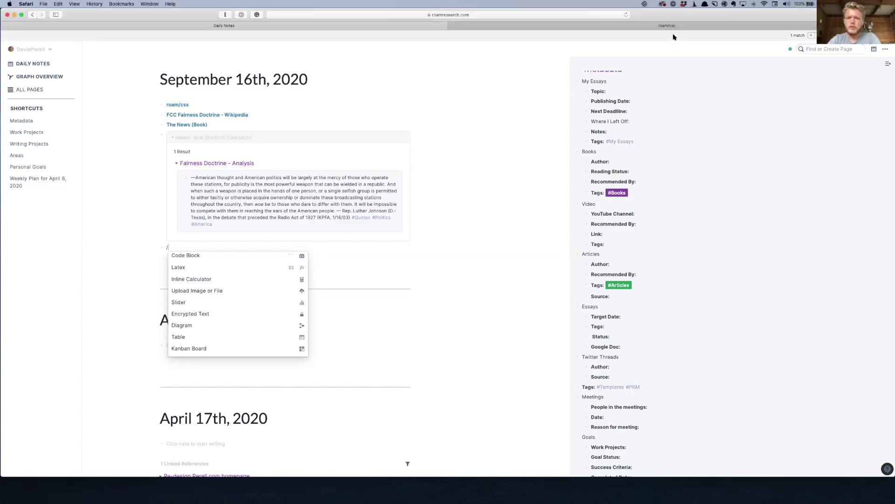
key(super+t)
text(readwise.io)
key(Return)
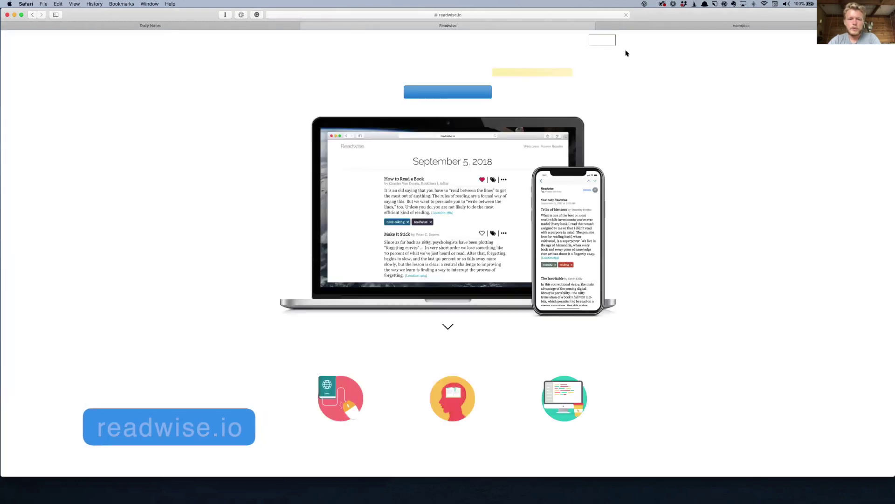
click(602, 43)
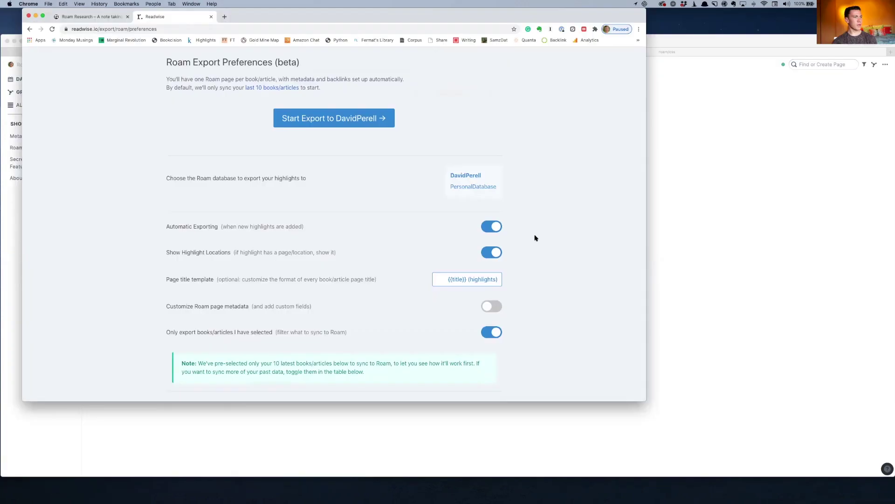
- Enlarge the Readwise window, turn on custom Roam page metadata in the Roam export preferences, and examine the default metadata template
scroll(535, 237, up, 1)
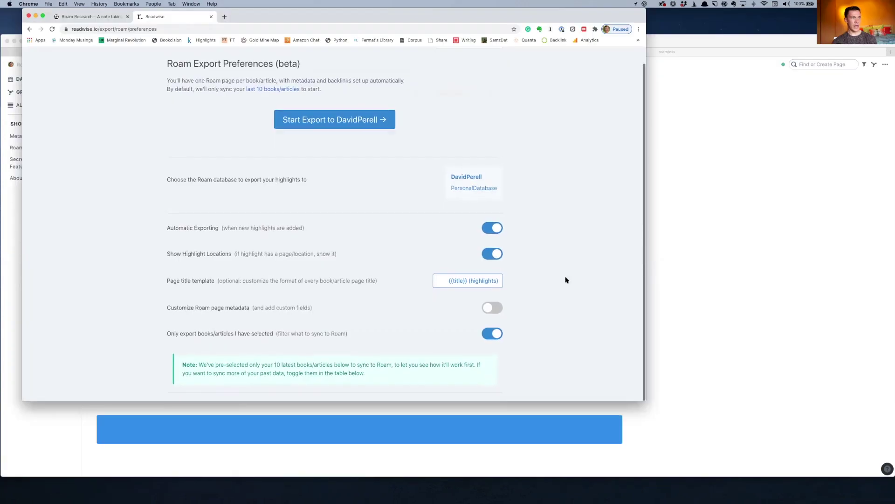
drag(647, 400, 694, 444)
scroll(611, 331, up, 2)
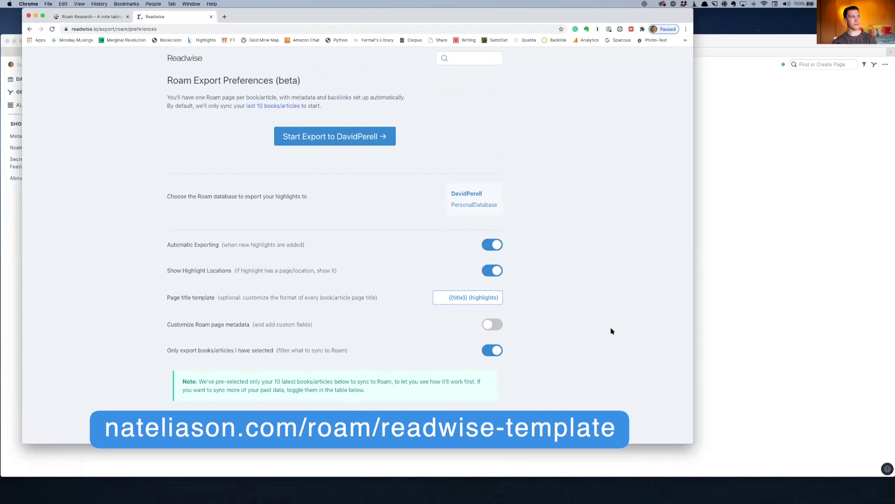
scroll(609, 327, down, 1)
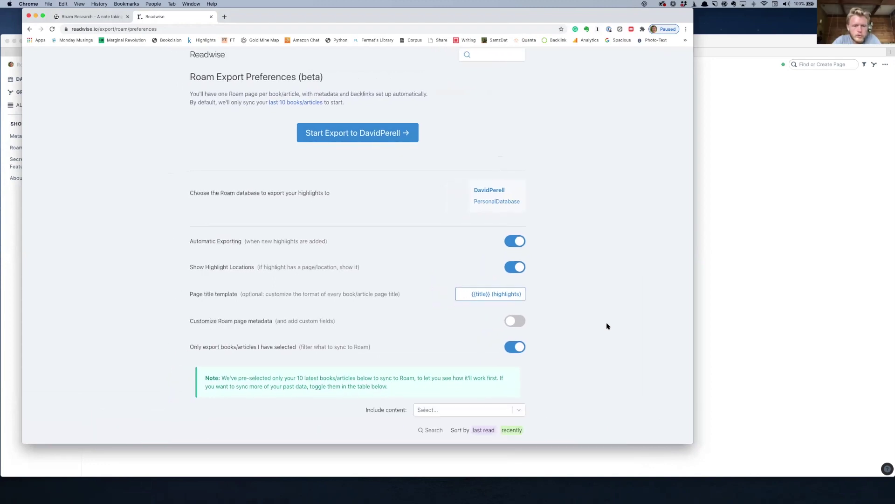
click(519, 320)
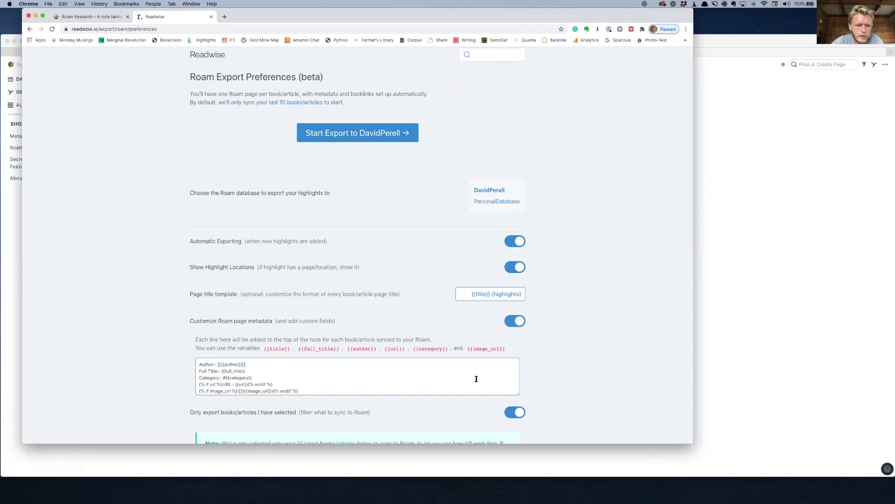
scroll(476, 378, down, 1)
scroll(476, 378, up, 1)
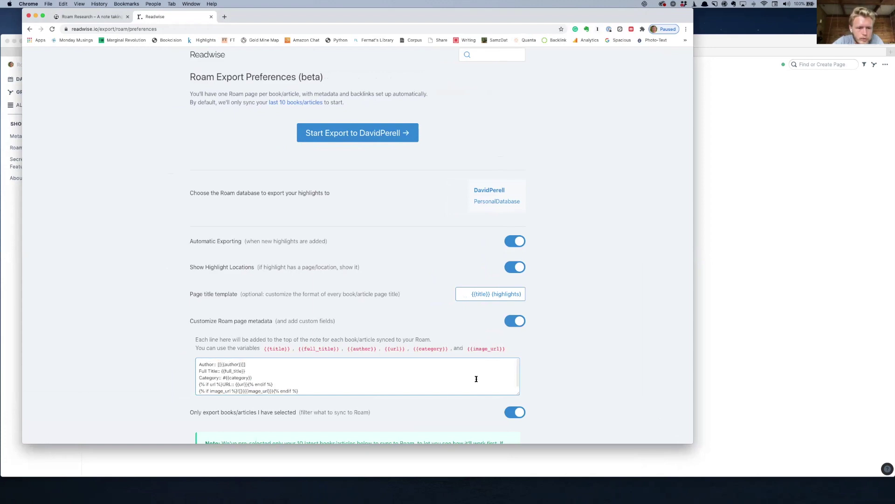
scroll(476, 379, down, 1)
scroll(476, 378, up, 1)
- Replace the default page metadata with the prepared template containing Author, URL, Recommended By and category-based Tags
click(310, 384)
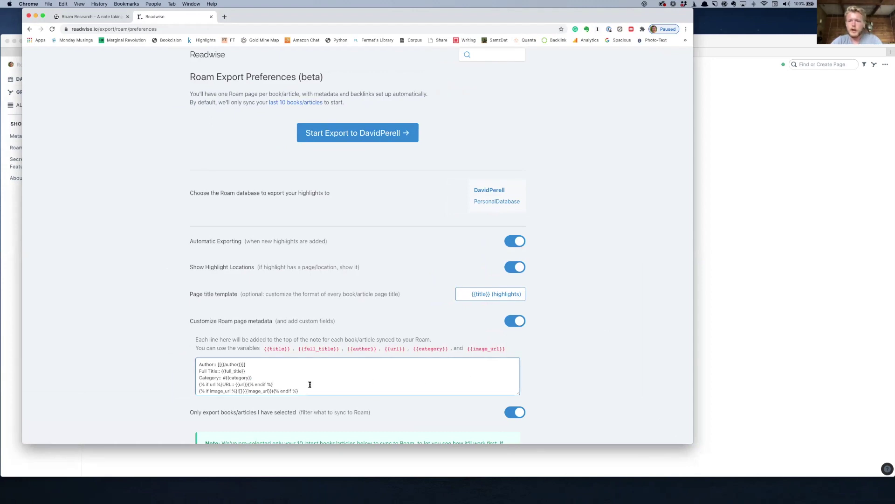
key(super+a)
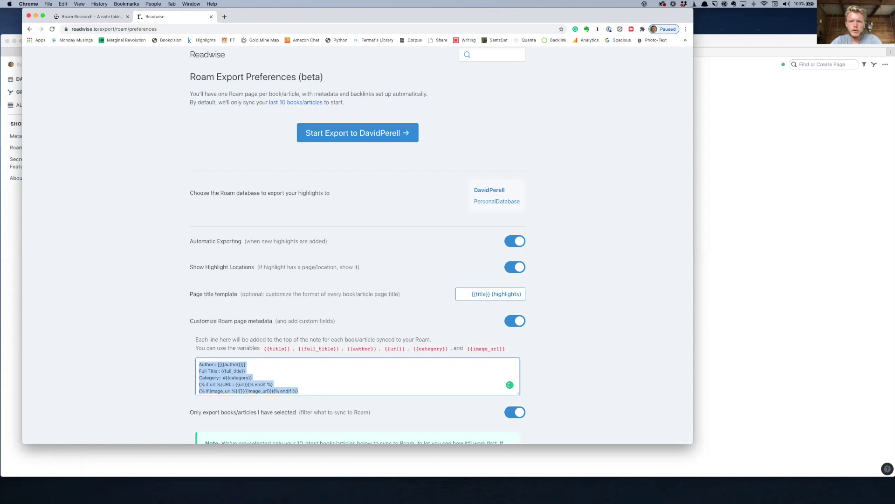
click(515, 321)
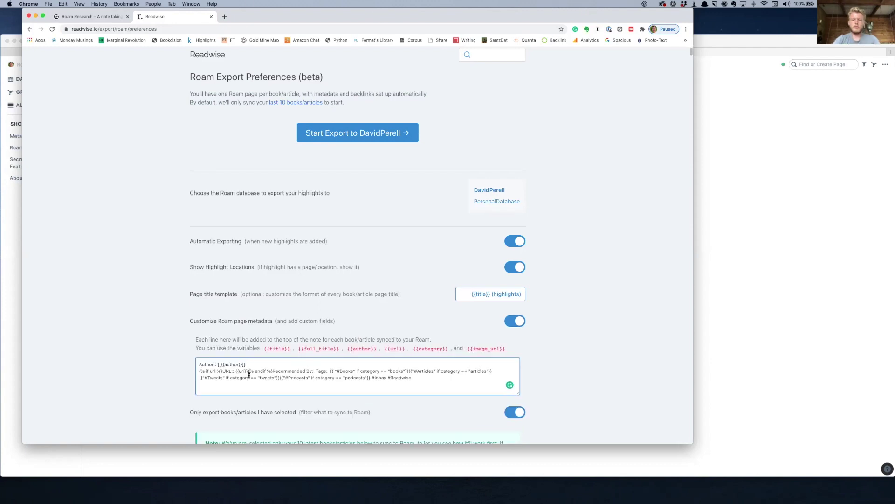
- Split the metadata template so {% endif %}, Recommended By:: and Tags:: each start on a separate line
click(249, 371)
key(Return)
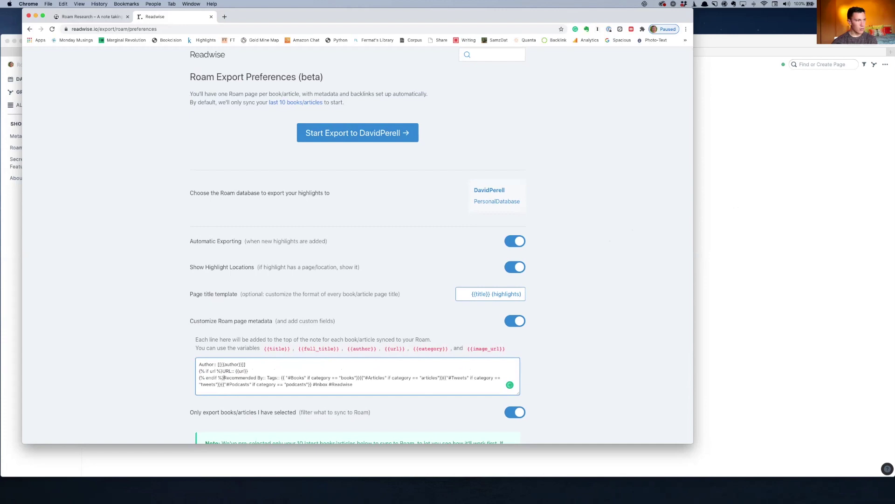
click(223, 378)
key(Return)
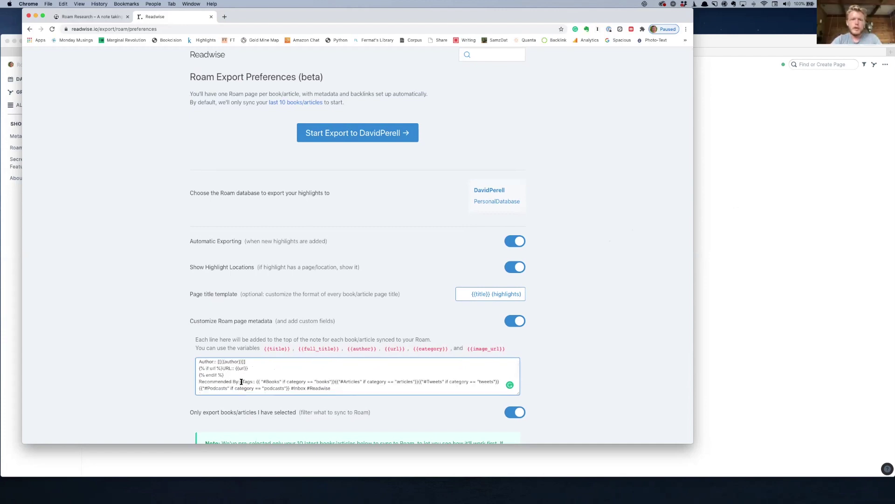
key(Return)
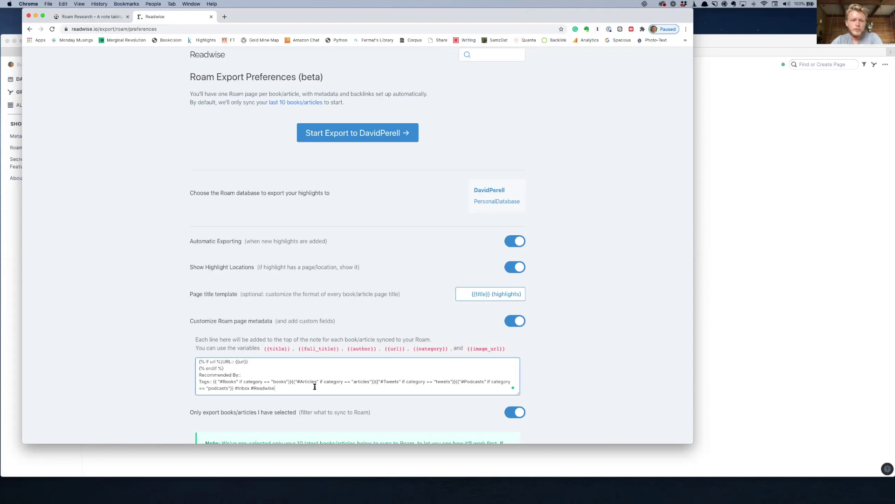
- Add the line "Friday Finds:: [[Friday Finds Backlog]]" at the end of the metadata template
scroll(314, 387, down, 1)
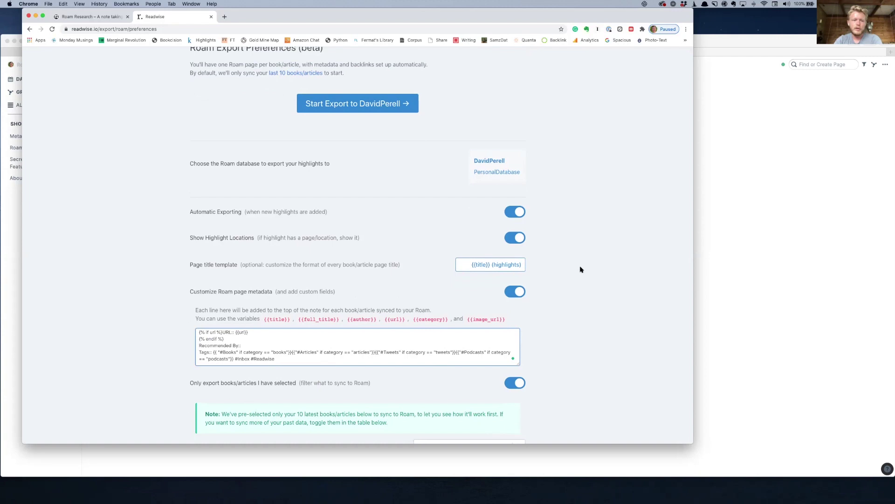
click(284, 359)
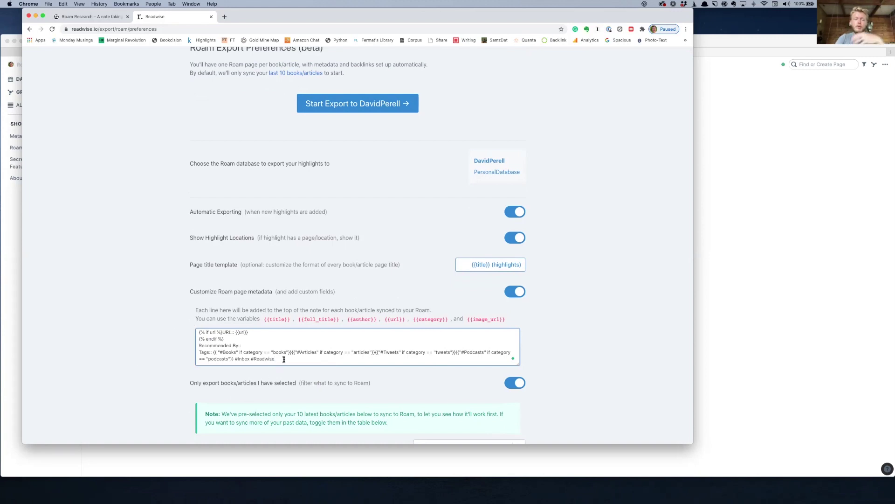
key(Return)
text(Friday Finds)
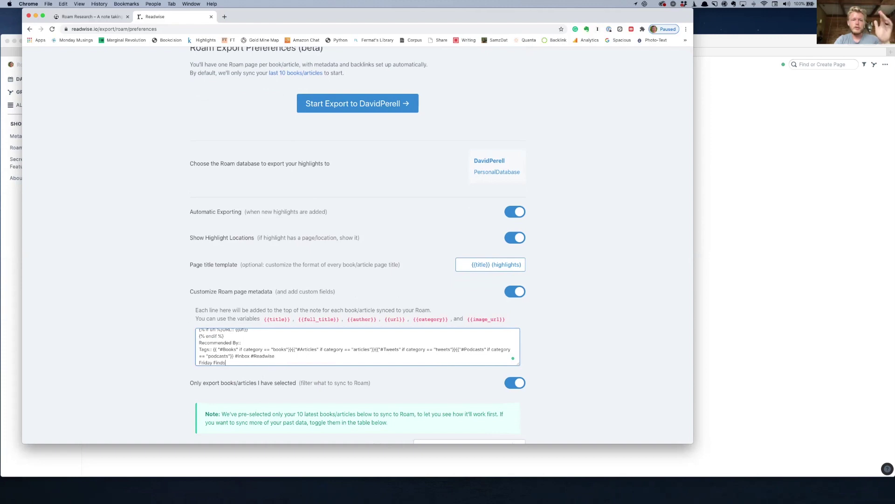
text(:: [[Friday Fin)
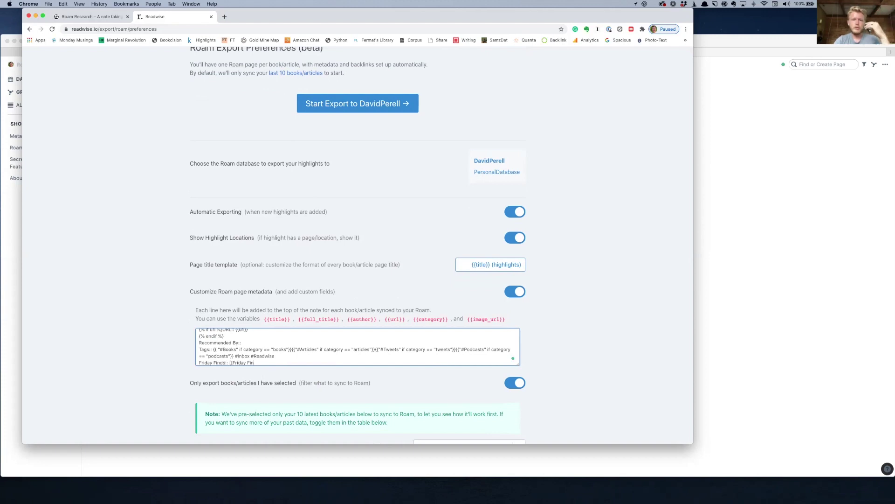
text(ds Backlog)
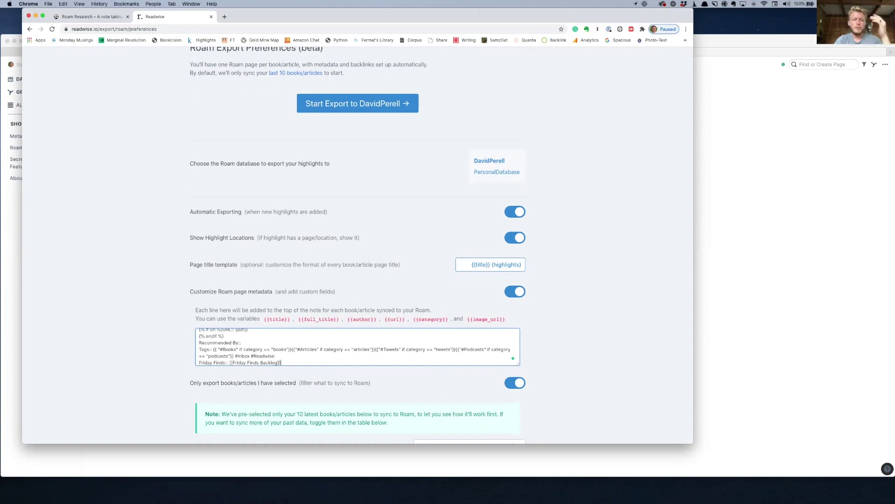
text(]])
scroll(294, 358, down, 1)
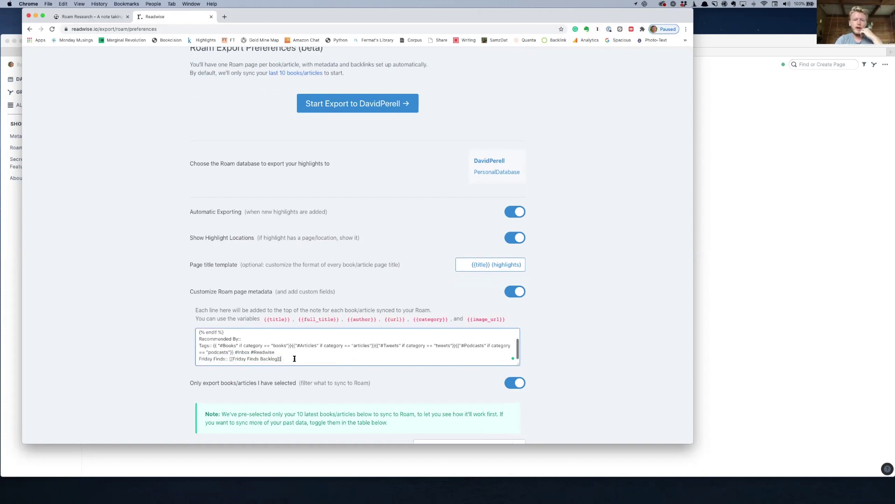
- Put the #Inbox #Readwise tags on their own line in the metadata template and review the whole template
click(234, 351)
key(Return)
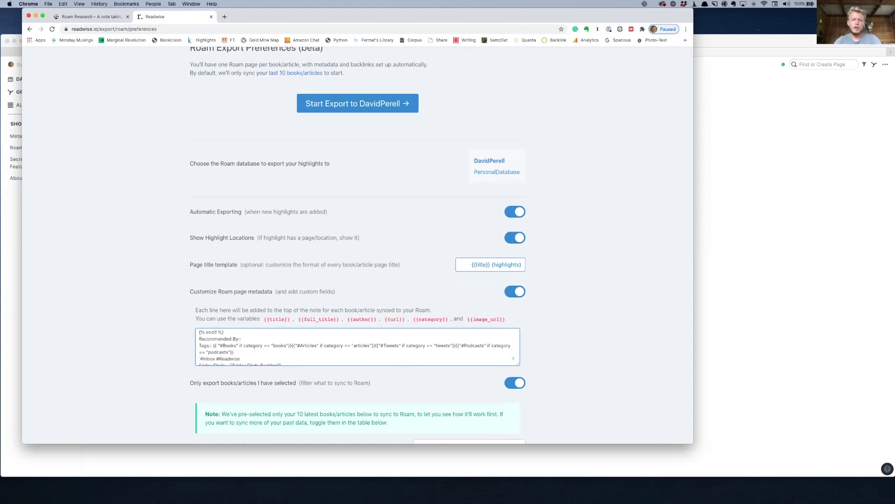
scroll(340, 339, down, 1)
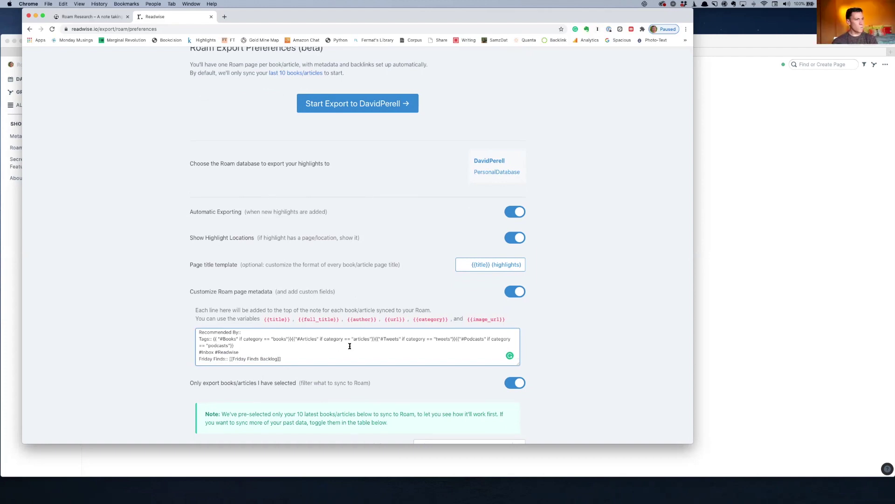
scroll(350, 346, up, 3)
scroll(350, 346, up, 3)
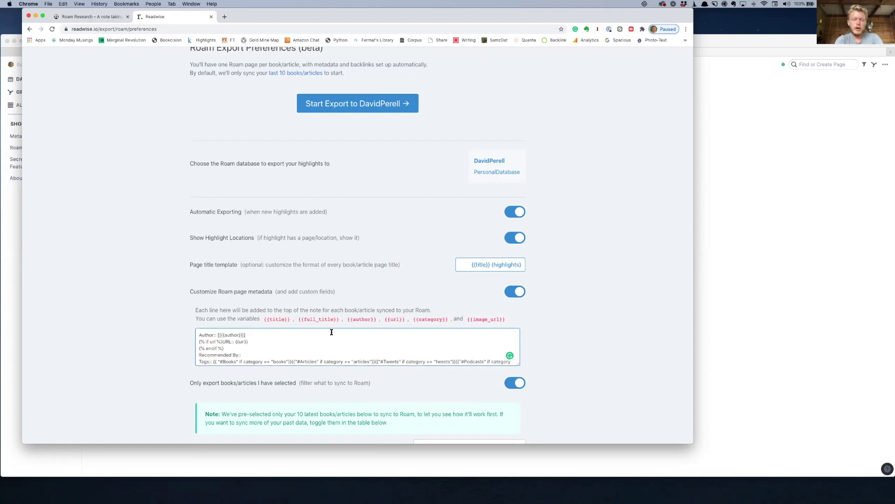
- Remove the (highlights) suffix from the page title template, leaving only {{title}}
click(476, 264)
drag(471, 265, 585, 264)
key(BackSpace)
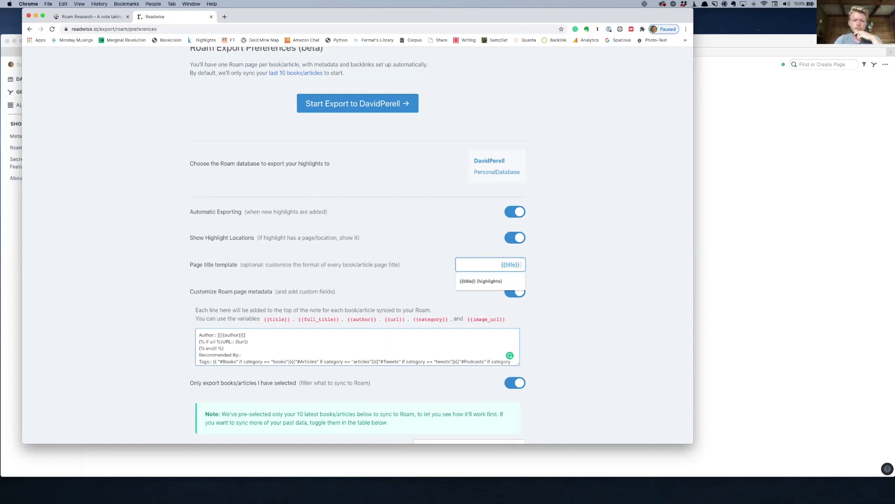
key(BackSpace)
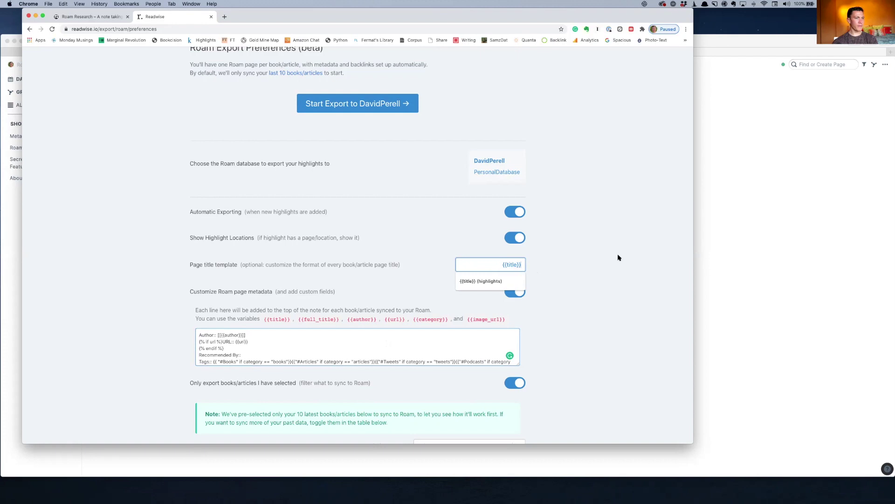
click(641, 256)
- Review the books and articles selected for syncing and start the export to the chosen Roam database
scroll(596, 281, down, 2)
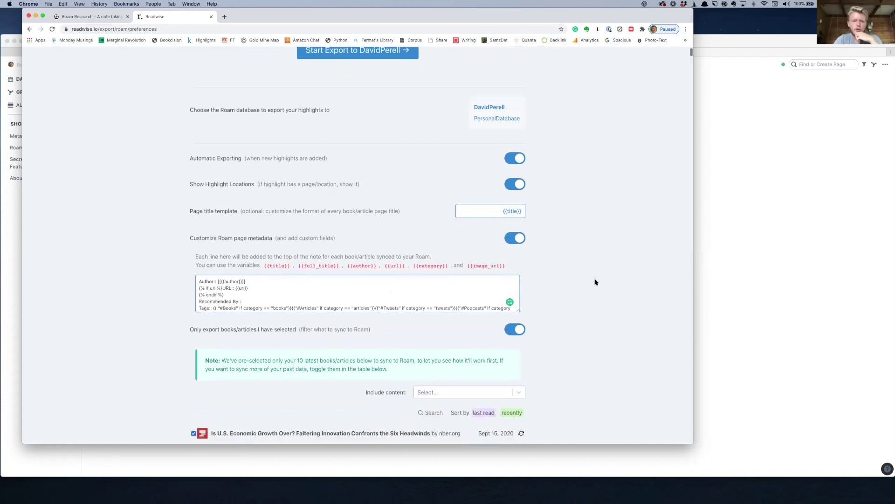
scroll(595, 282, down, 6)
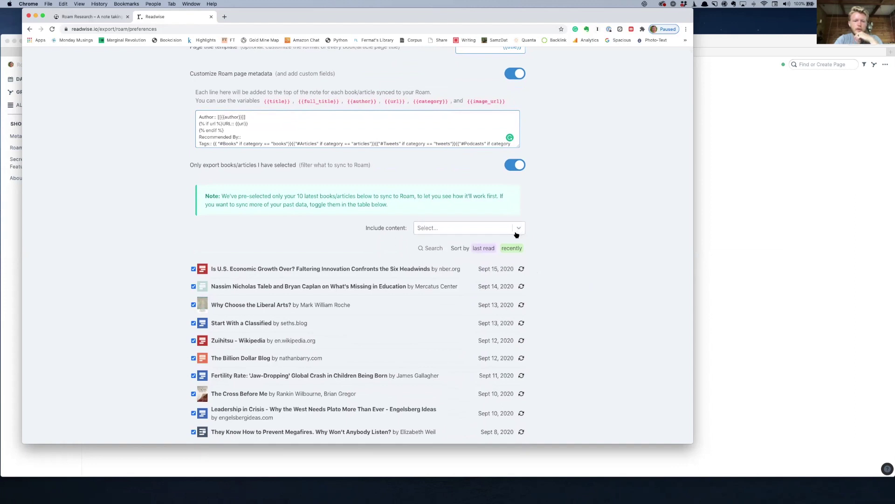
scroll(500, 247, down, 3)
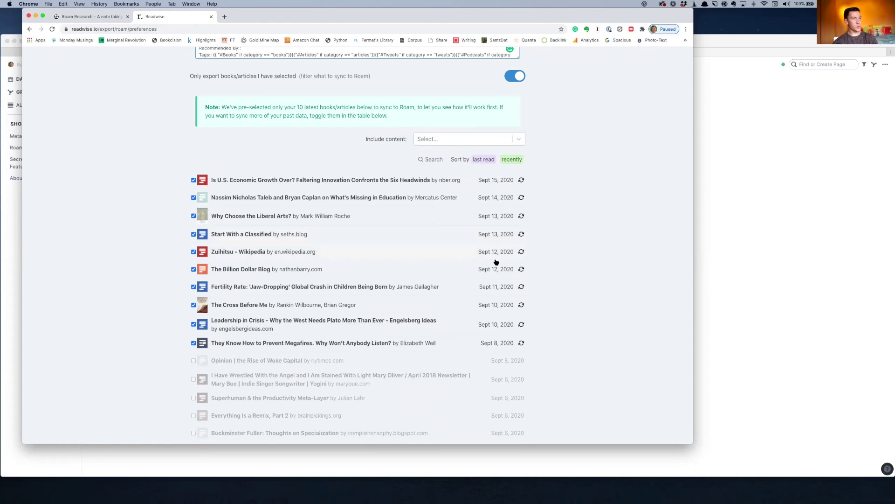
scroll(496, 262, down, 5)
scroll(496, 262, up, 15)
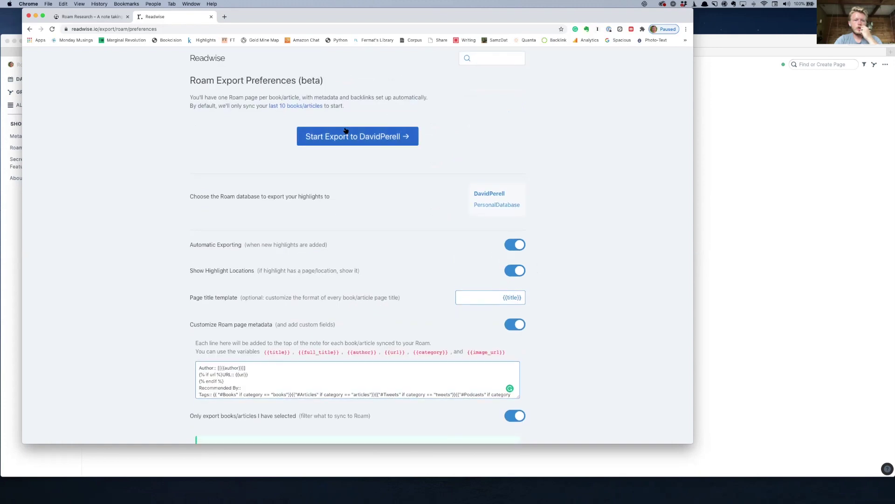
click(348, 136)
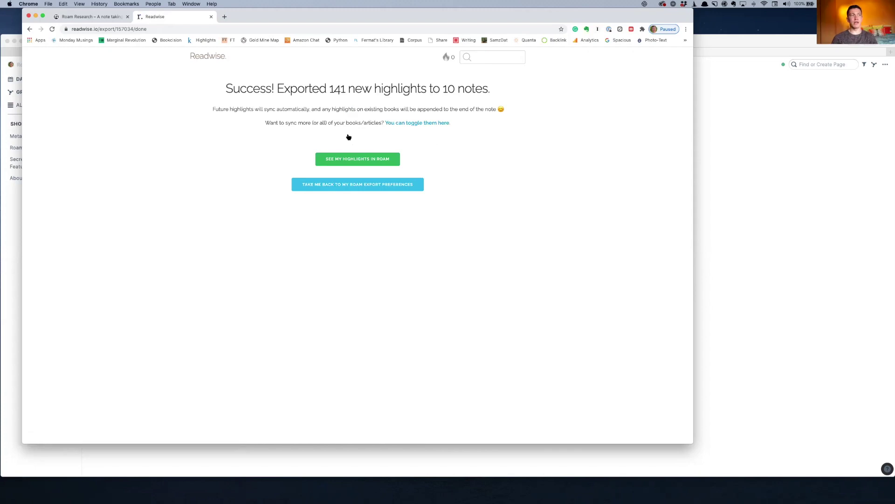
- Check the Roam Research tab showing the hosted graphs and close it
click(100, 17)
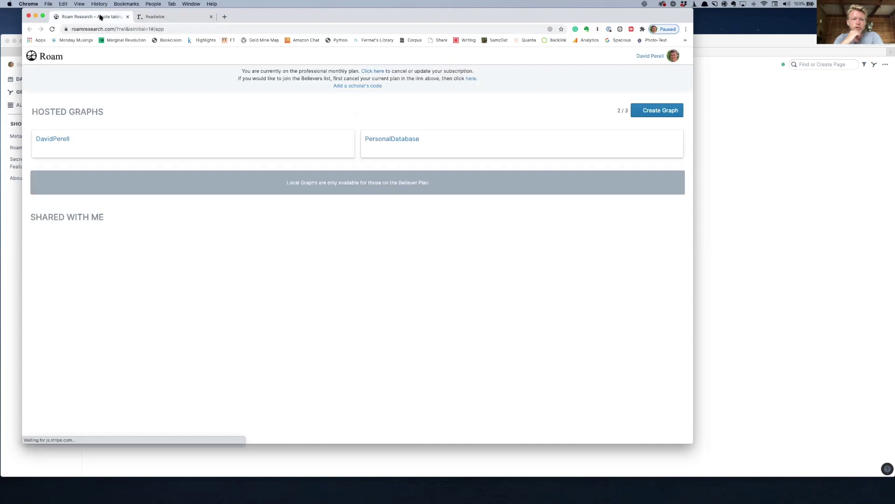
key(super+w)
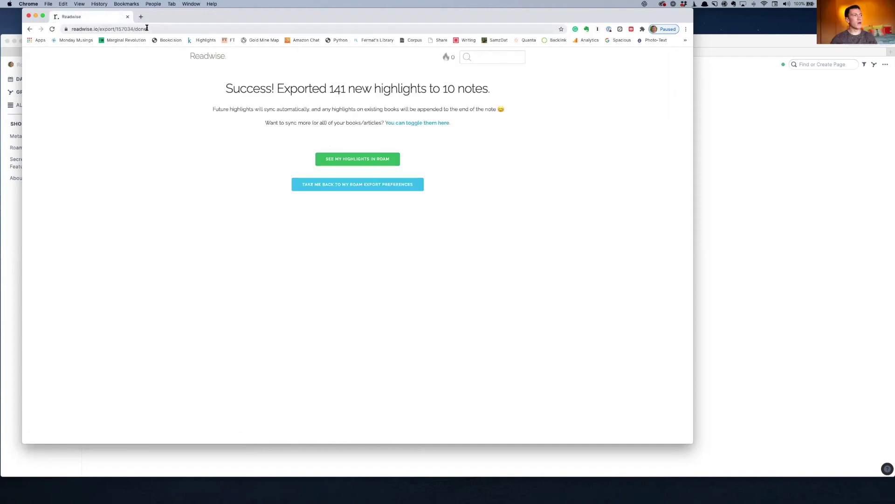
- Switch to Roam in Safari and open the daily notes in the personal database that received the Readwise sync
click(786, 116)
click(30, 80)
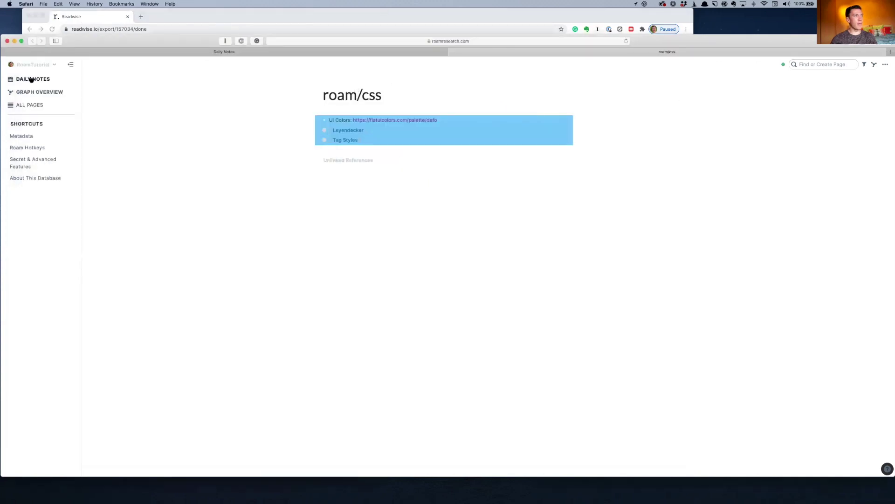
click(367, 118)
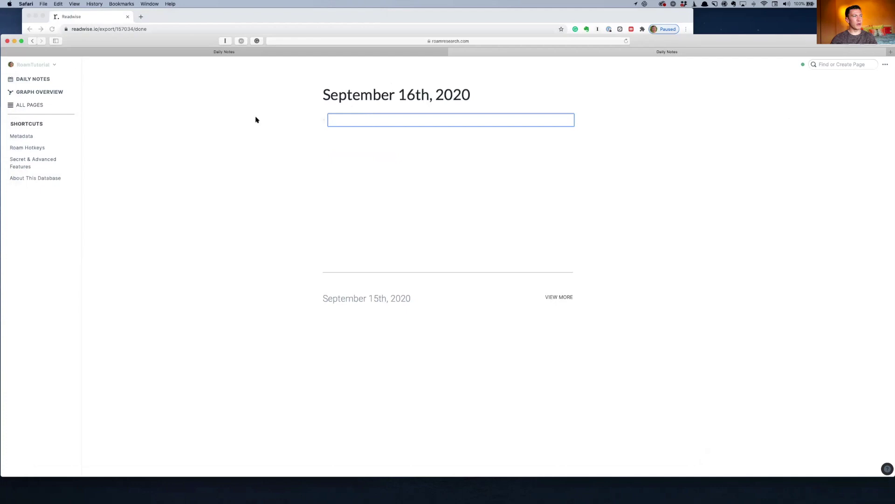
click(21, 80)
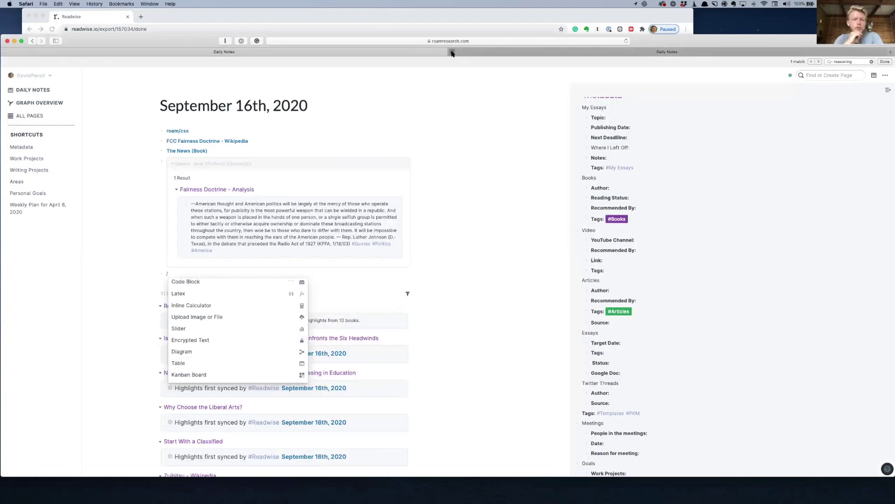
click(35, 81)
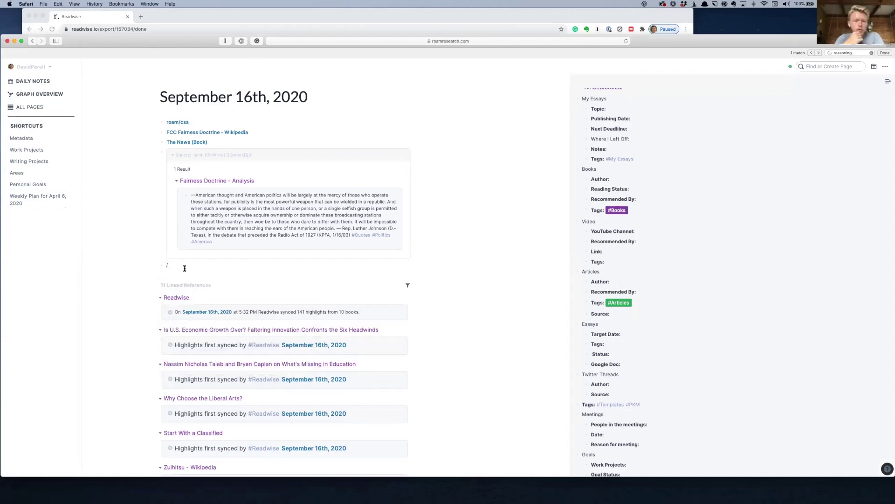
click(173, 260)
text([[In)
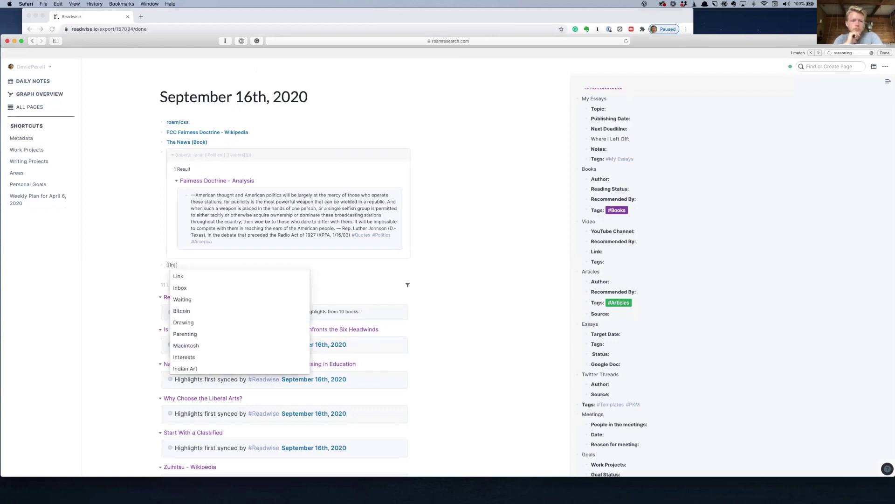
key(BackSpace)
key(BackSpace)
key(BackSpace)
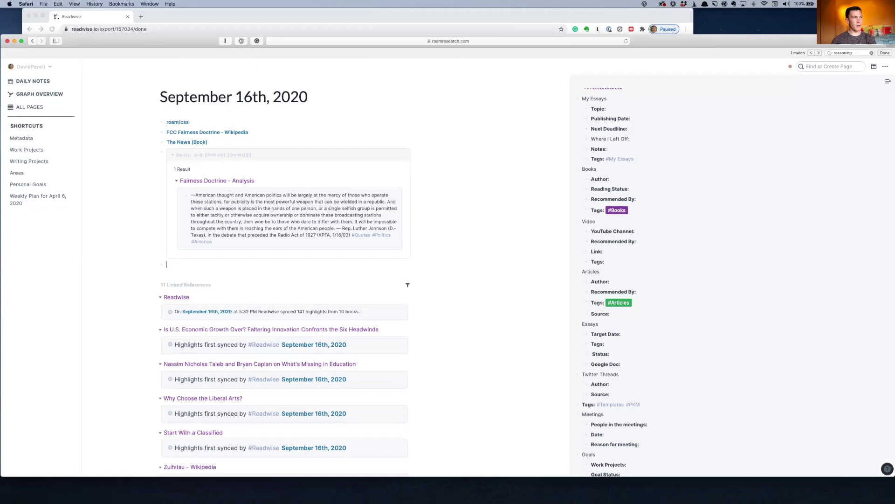
- Find and open the Inbox page and look through its linked references from Readwise
click(860, 69)
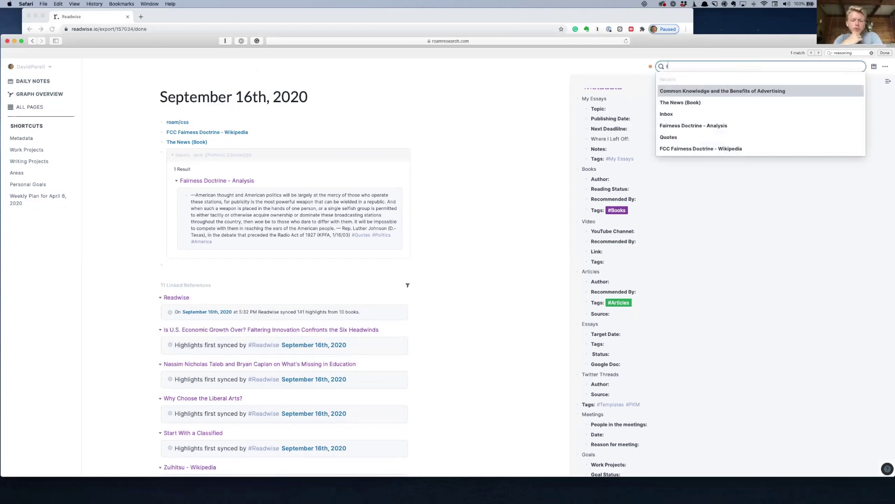
text(I)
key(BackSpace)
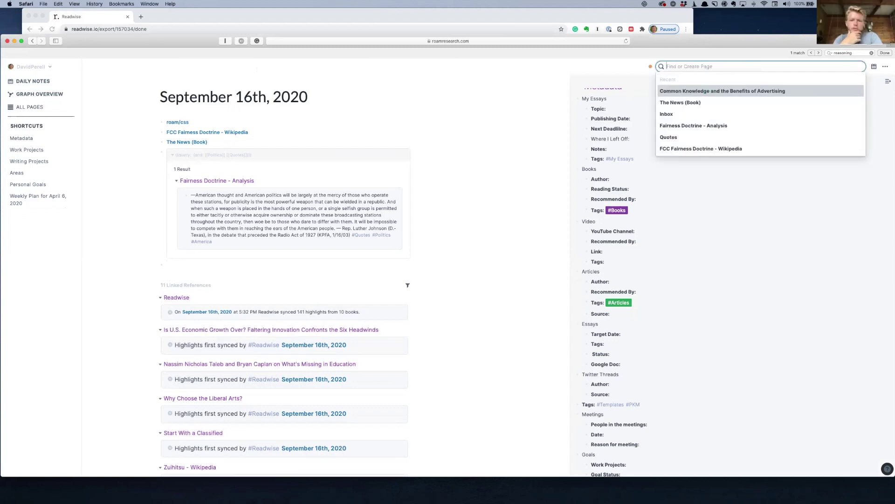
text(Inbox)
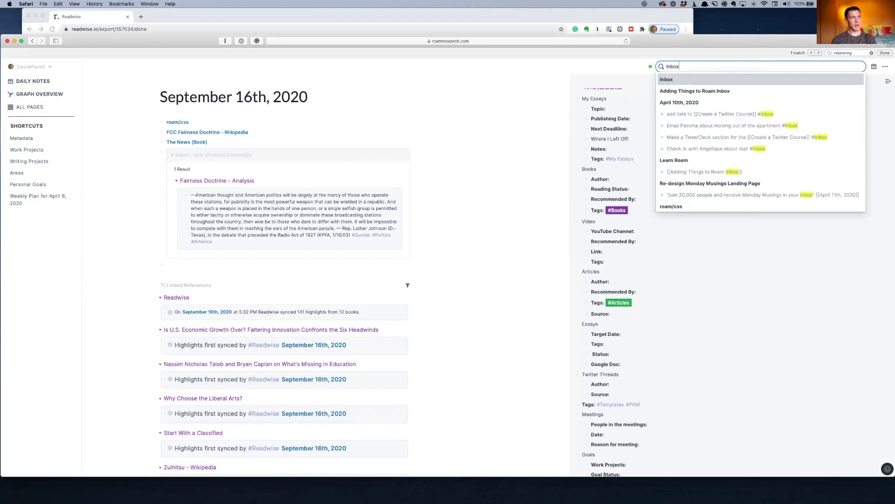
key(Return)
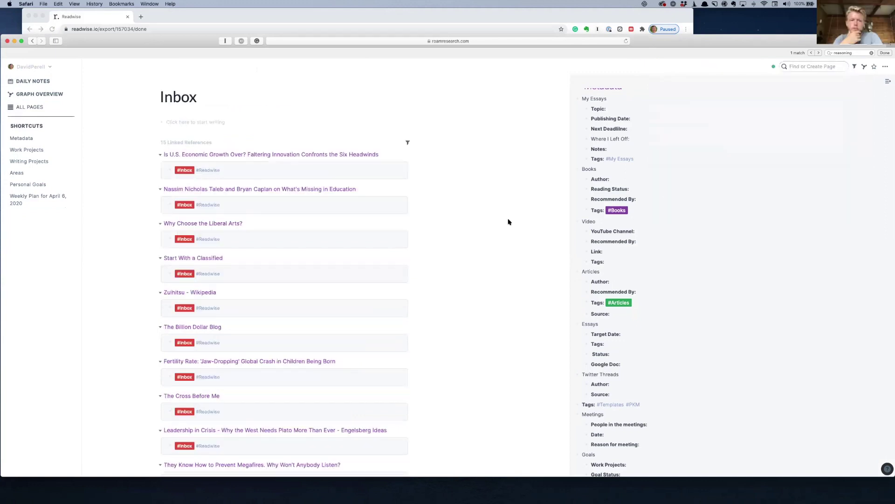
scroll(263, 308, down, 3)
scroll(263, 308, down, 5)
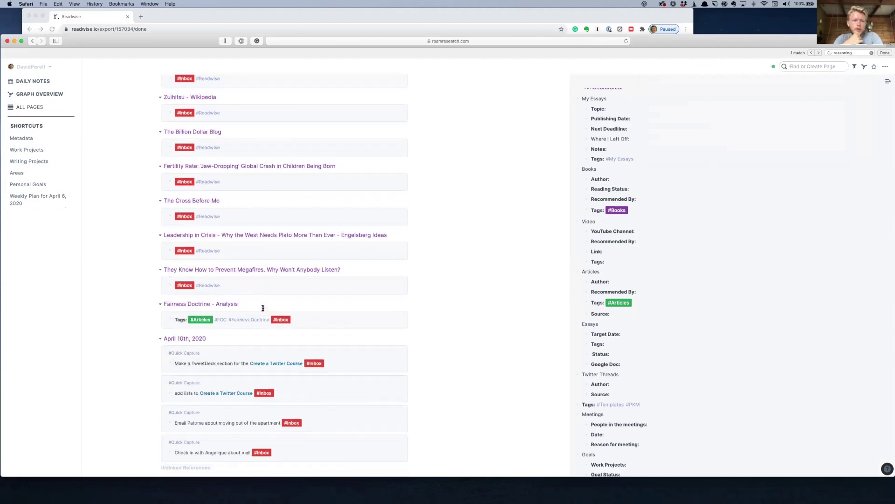
scroll(262, 305, up, 10)
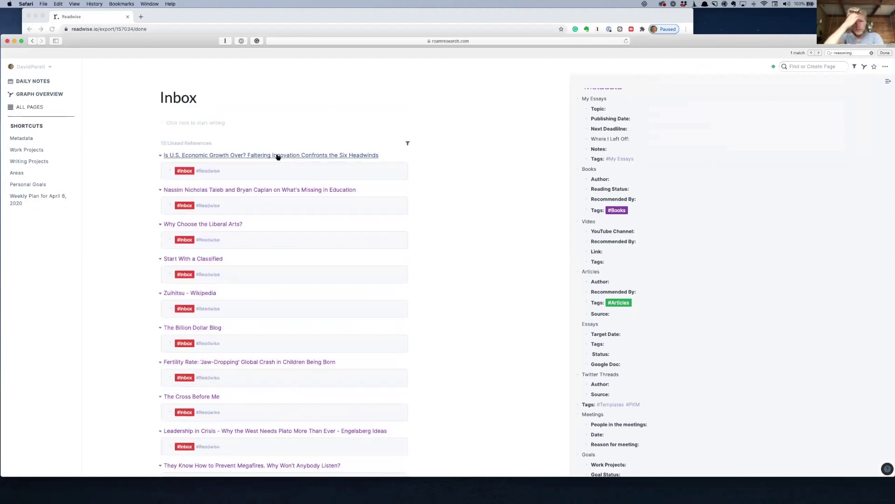
- Open the "Is U.S. Economic Growth Over?" article from the Inbox references and expand its synced highlights
click(289, 153)
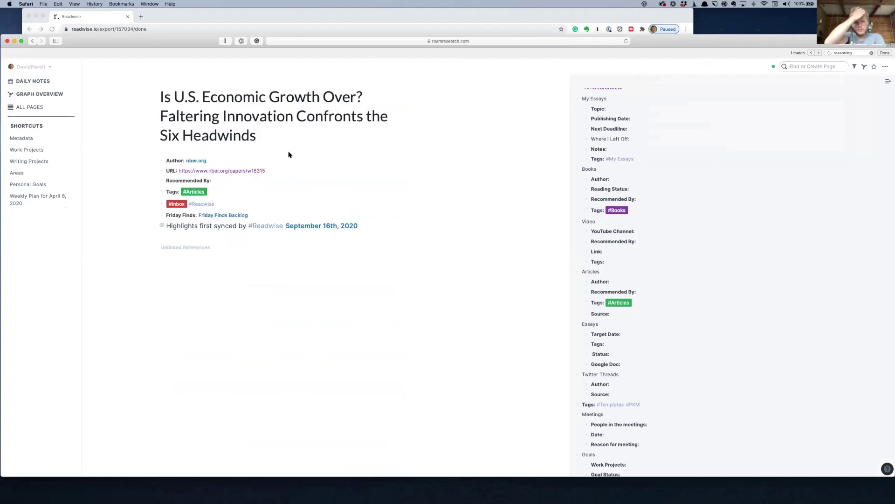
click(223, 204)
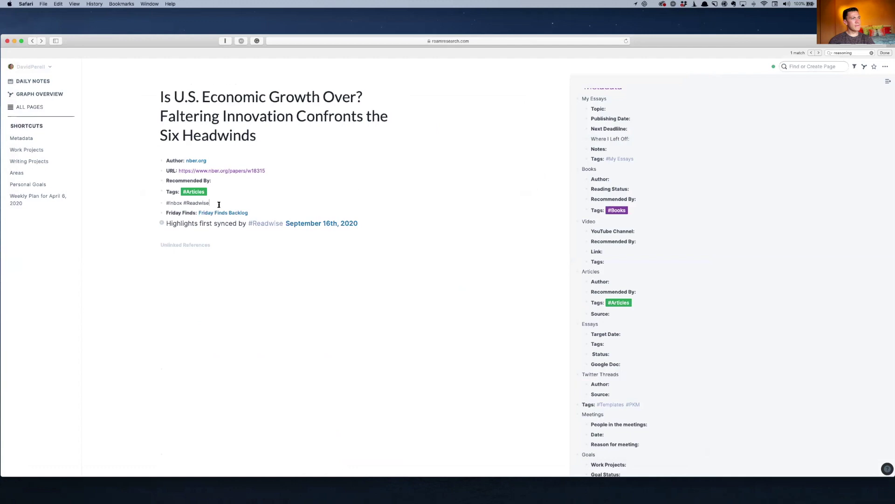
key(Left)
key(Left)
key(Left)
key(Left)
key(Left)
key(Left)
key(Left)
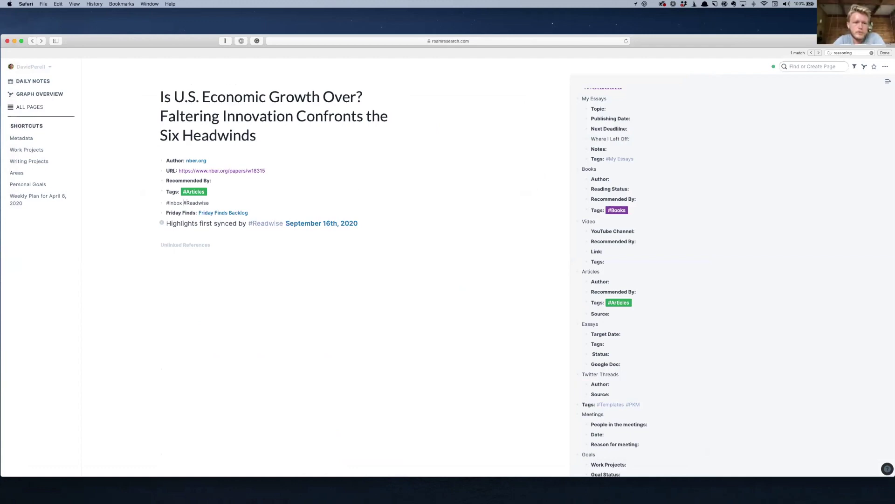
click(156, 223)
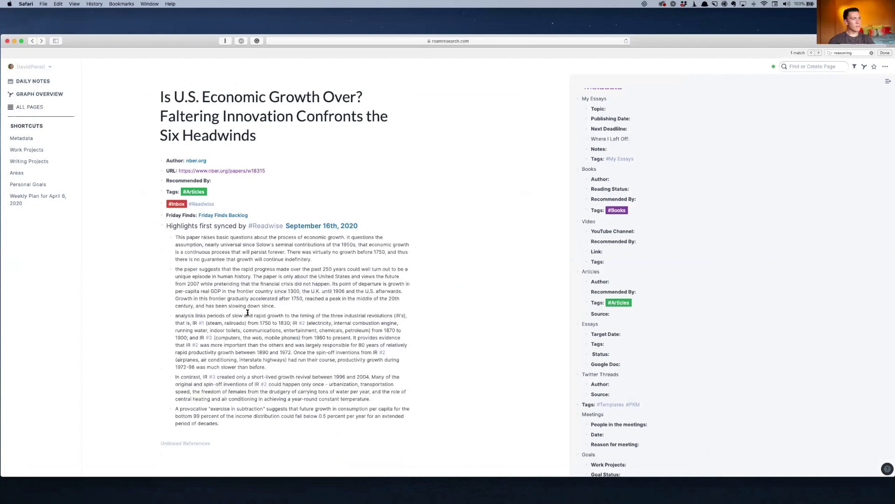
- Select all the synced highlights, move them under the Friday Finds line, and expand that line
drag(326, 425, 196, 238)
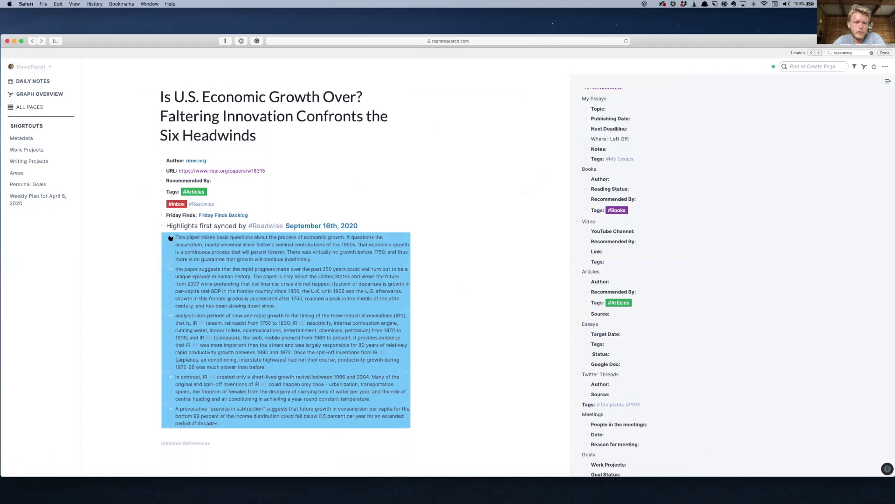
click(175, 238)
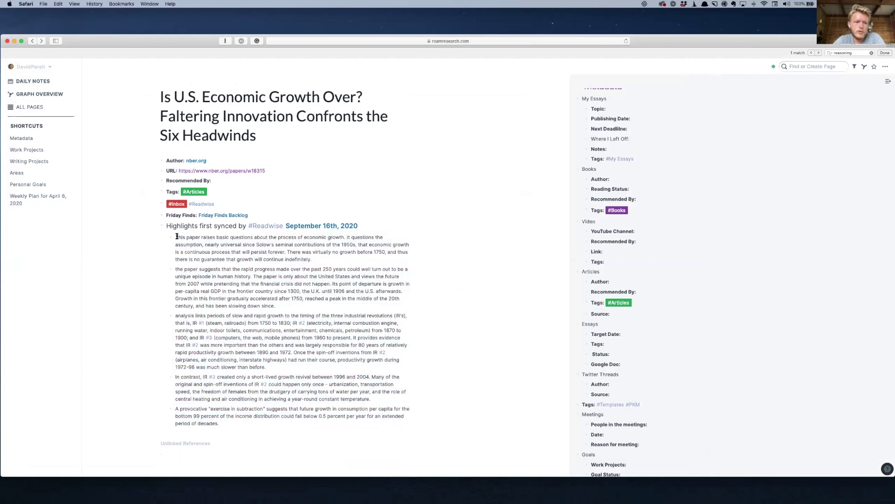
drag(176, 238, 221, 400)
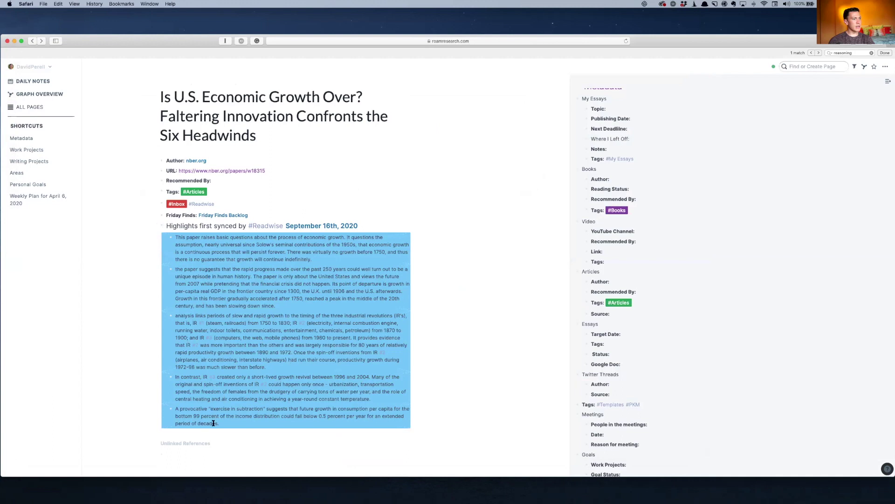
drag(177, 284, 181, 226)
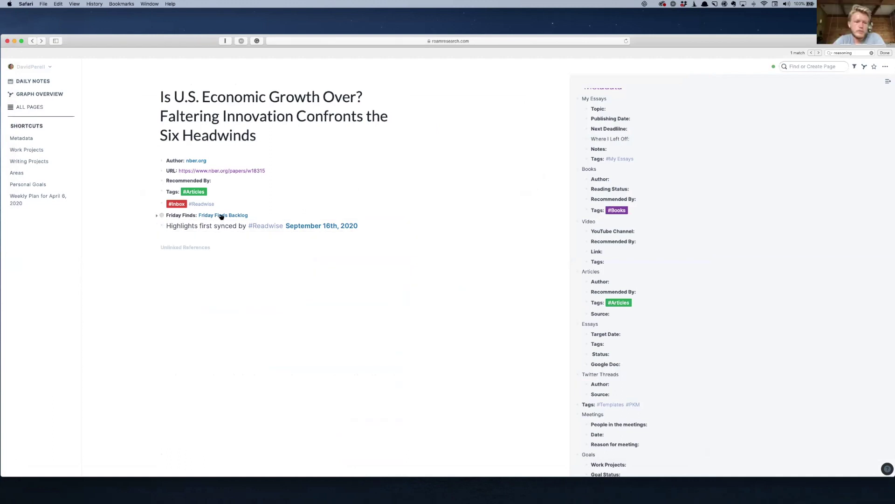
click(158, 216)
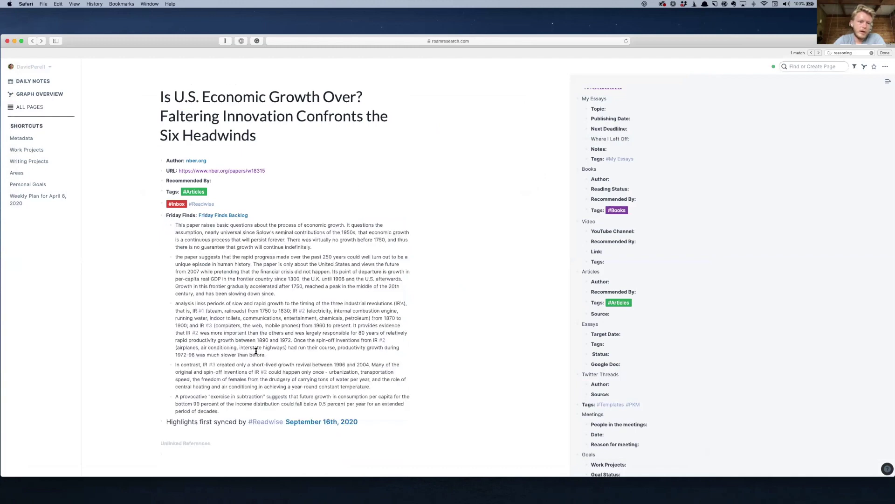
- Select all the highlight blocks nested under Friday Finds and outdent them to the page's top level
drag(214, 313, 206, 245)
click(258, 413)
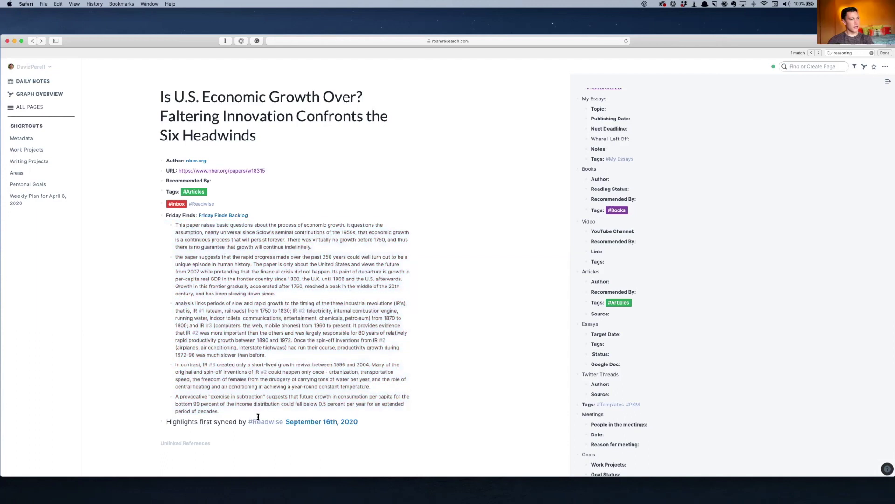
shift+click(181, 239)
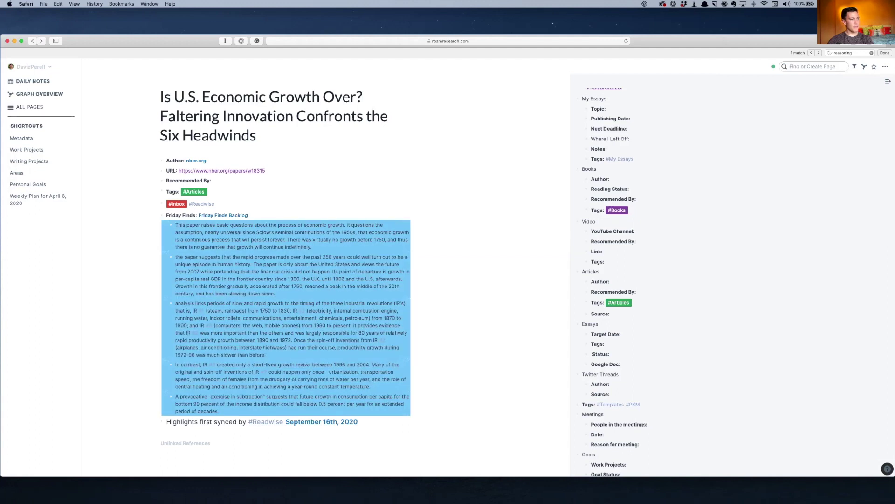
key(shift+Tab)
click(305, 205)
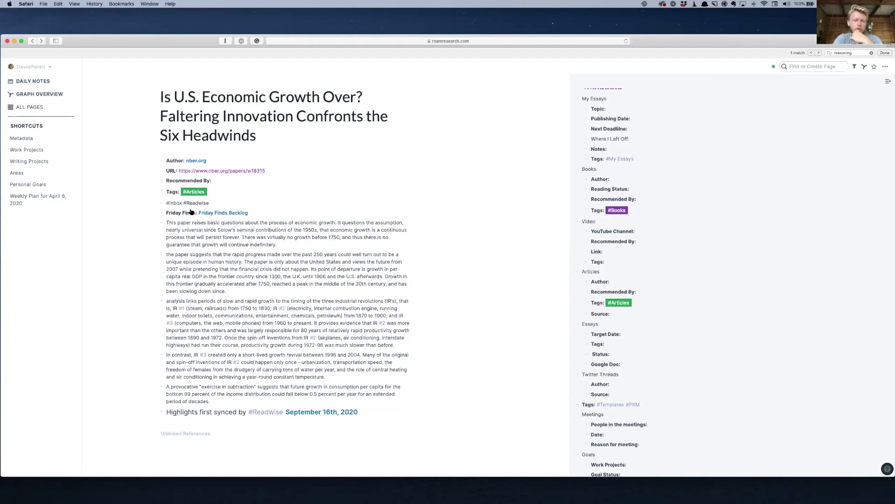
drag(210, 203, 184, 202)
key(BackSpace)
key(super+z)
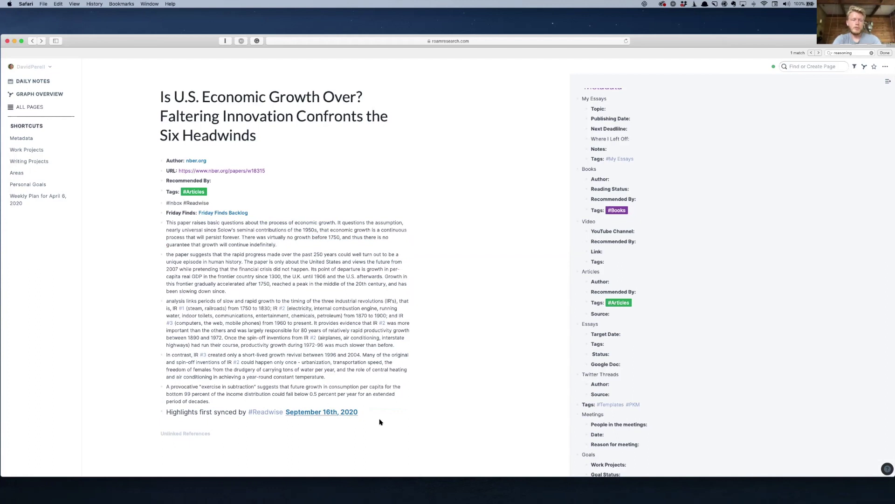
- Delete the "Highlights first synced by #Readwise" line at the end of the article page
drag(362, 410, 155, 420)
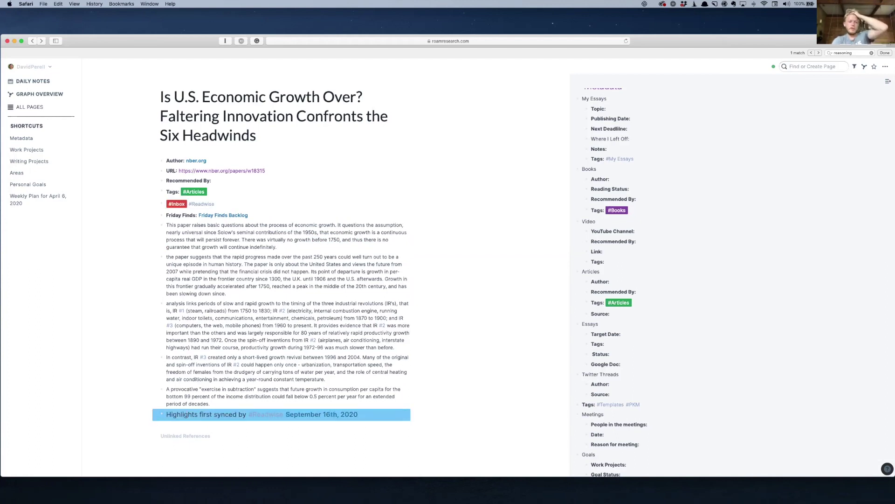
key(BackSpace)
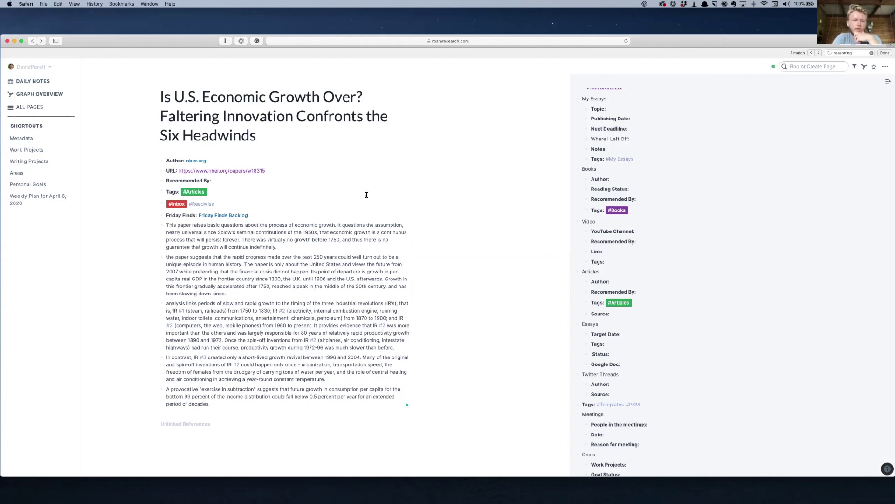
click(262, 203)
text(#[[Robert Gordon)
key(Escape)
key(Up)
key(Down)
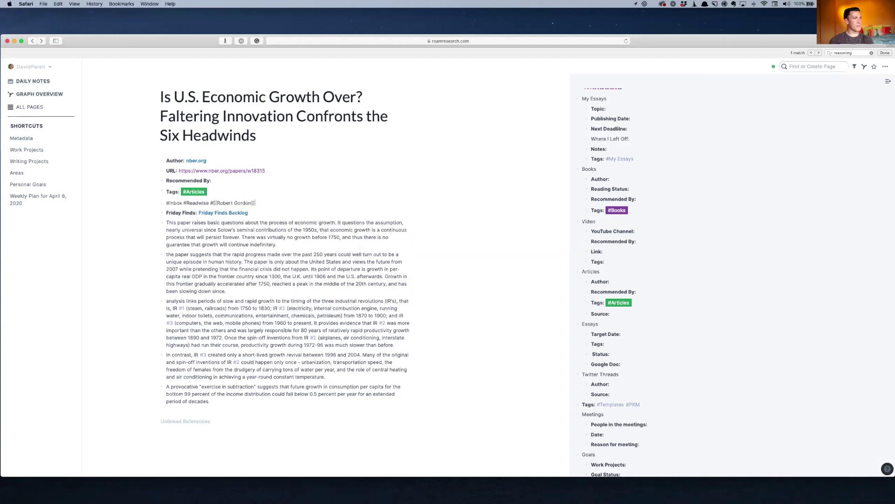
- Merge the #Inbox, #Readwise and #[[Robert Gordon]] tags into the Tags line after #Articles
key(shift+Left)
key(shift+Left)
key(shift+Left)
key(shift+Left)
key(shift+Left)
key(shift+Left)
key(shift+Left)
key(shift+Left)
key(shift+Left)
key(shift+Left)
key(shift+Left)
key(shift+Left)
key(shift+Left)
key(shift+Left)
key(shift+Left)
key(shift+Left)
key(shift+Left)
key(shift+Left)
key(shift+Left)
key(shift+Left)
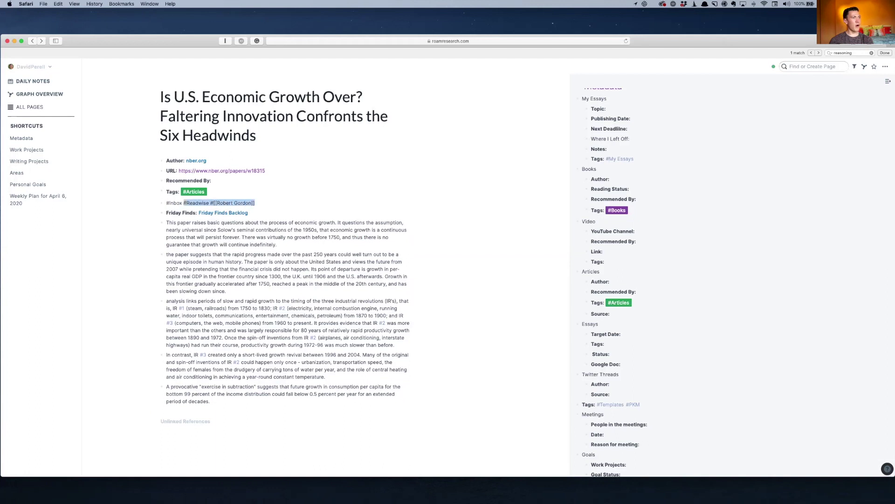
key(super+x)
key(BackSpace)
key(super+v)
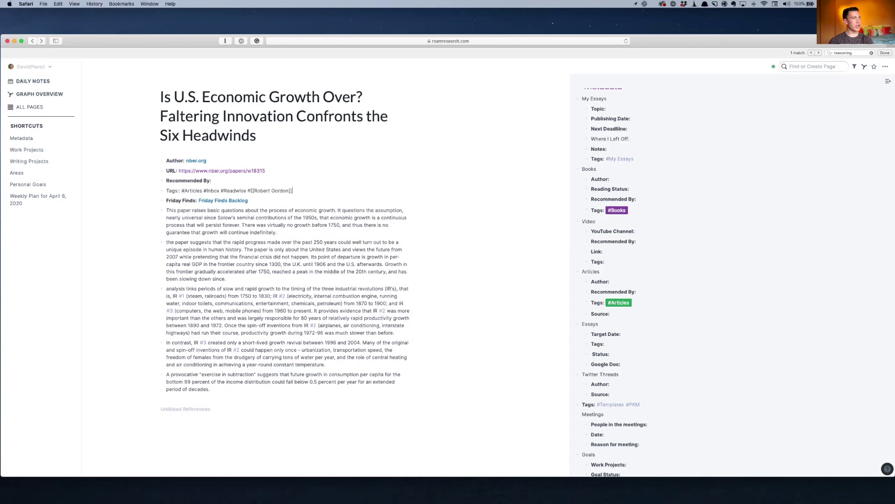
- Append #[[Economic Growth]] and [[America]] to the article's Tags line
text(#)
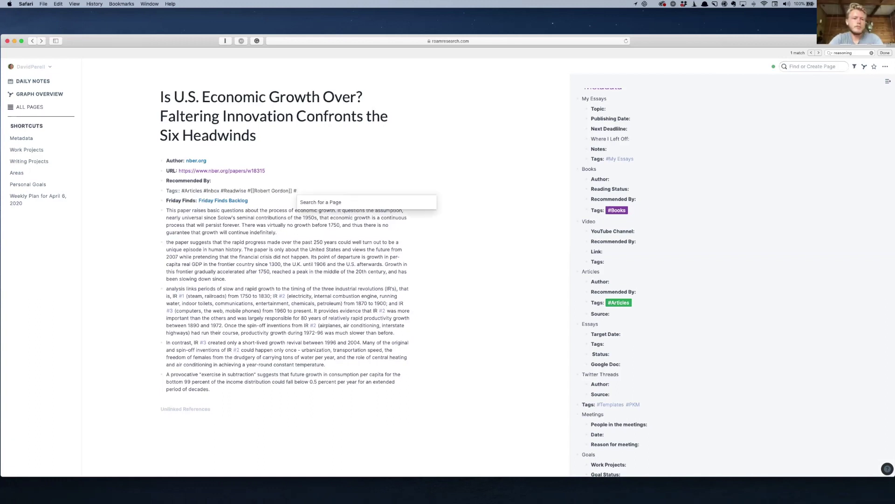
text([[Economic Growth)
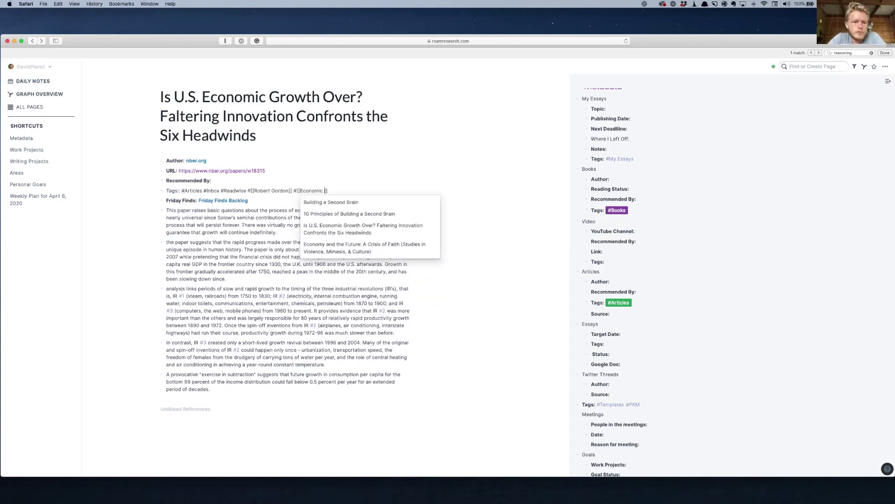
text(]])
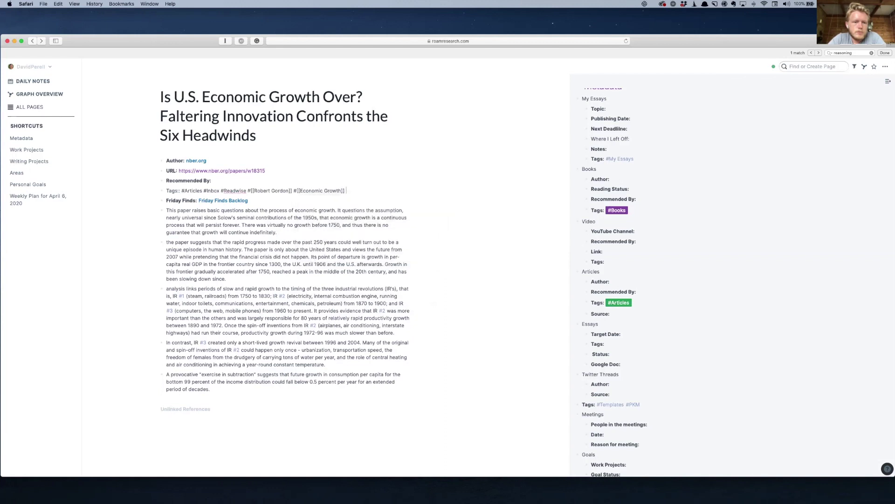
text( [[America]])
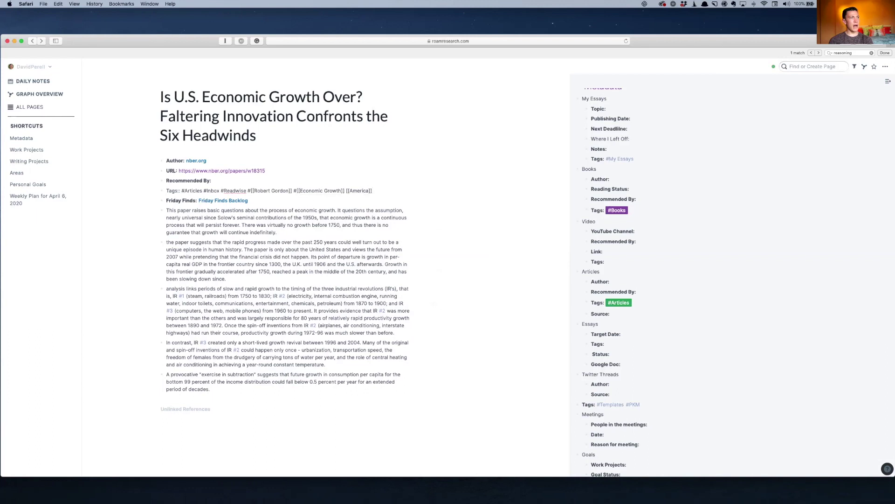
- Fill in the Recommended By field with a link to [[Nat Eliason]]
click(403, 233)
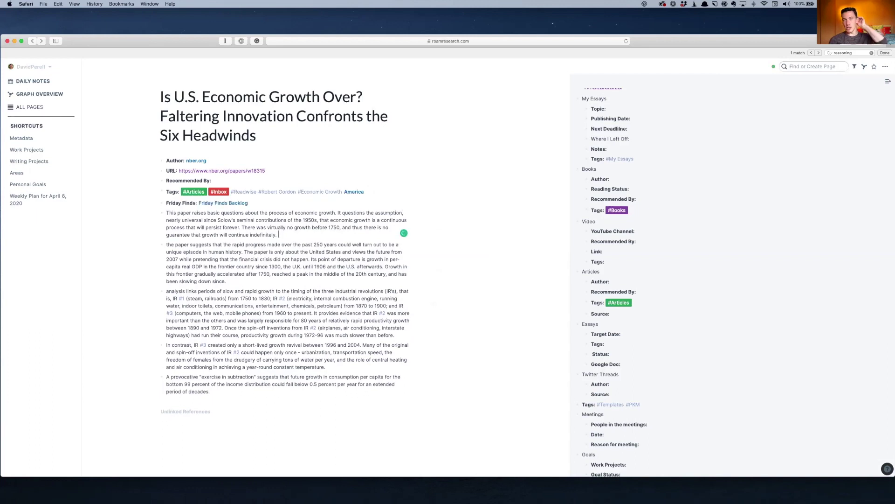
key(Up)
key(Up)
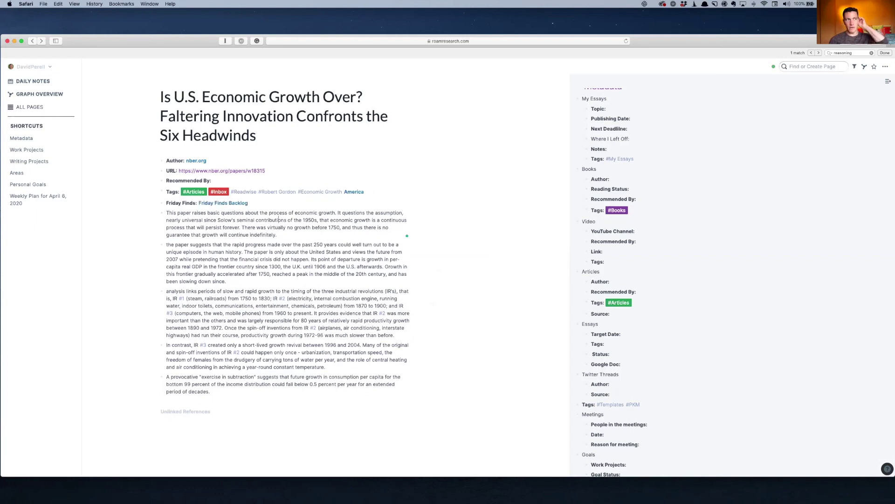
key(Up)
key(Up)
key(Up)
text([[Nat Eliason)
key(Return)
key(Down)
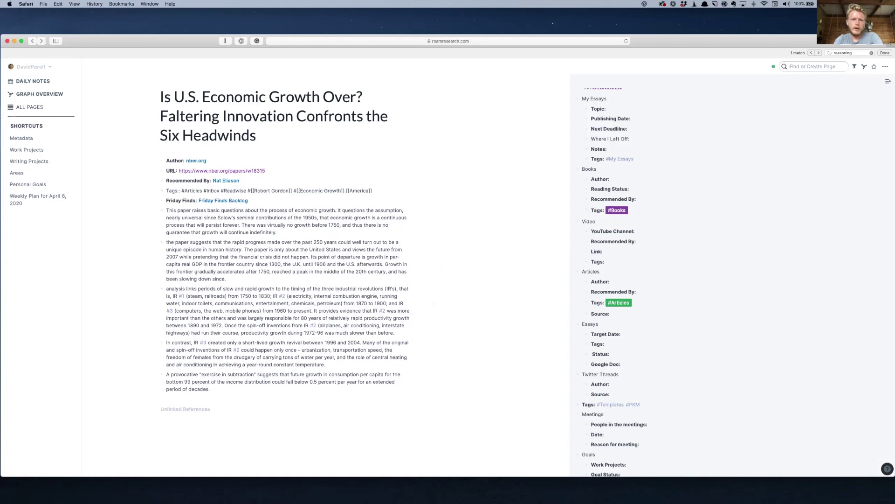
key(Down)
key(Down)
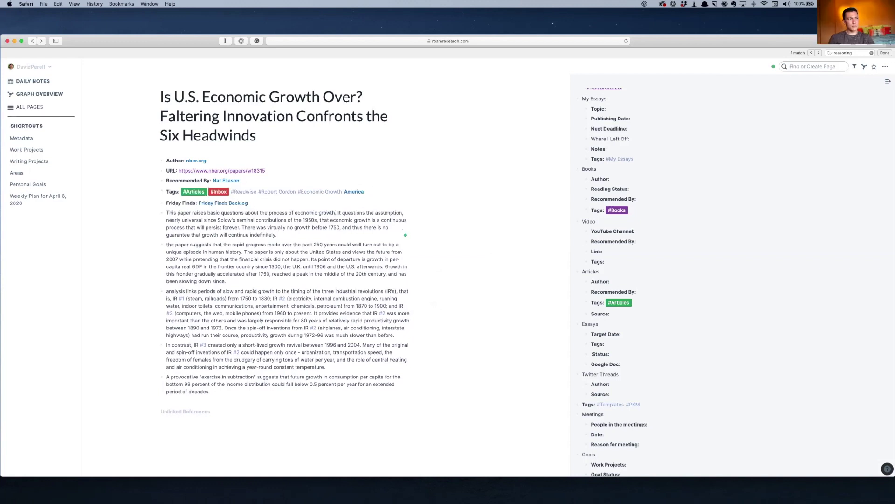